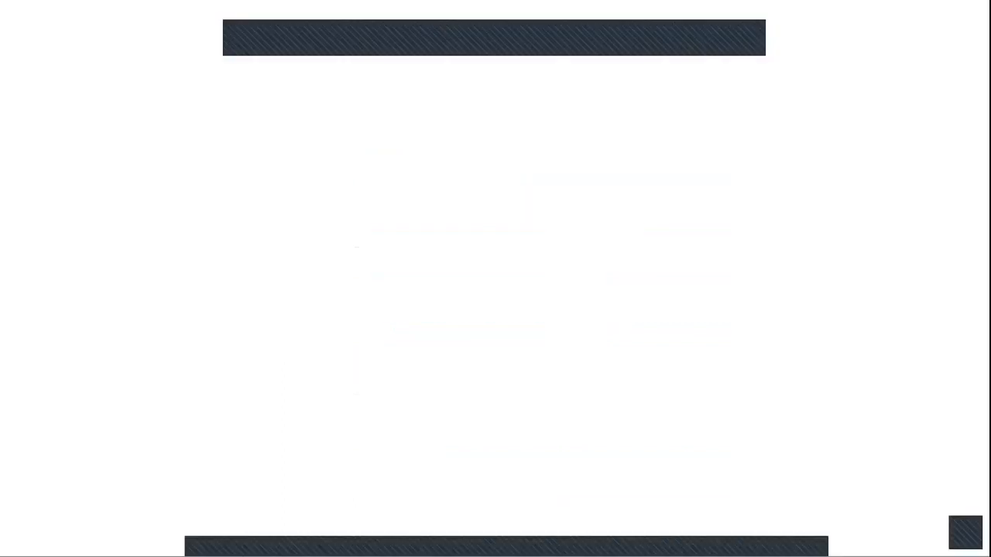
Add a text annotation containing an equals sign (=) in the upper middle of the blank slide.
left_click(346, 153)
type("=")
key("shift+Left")
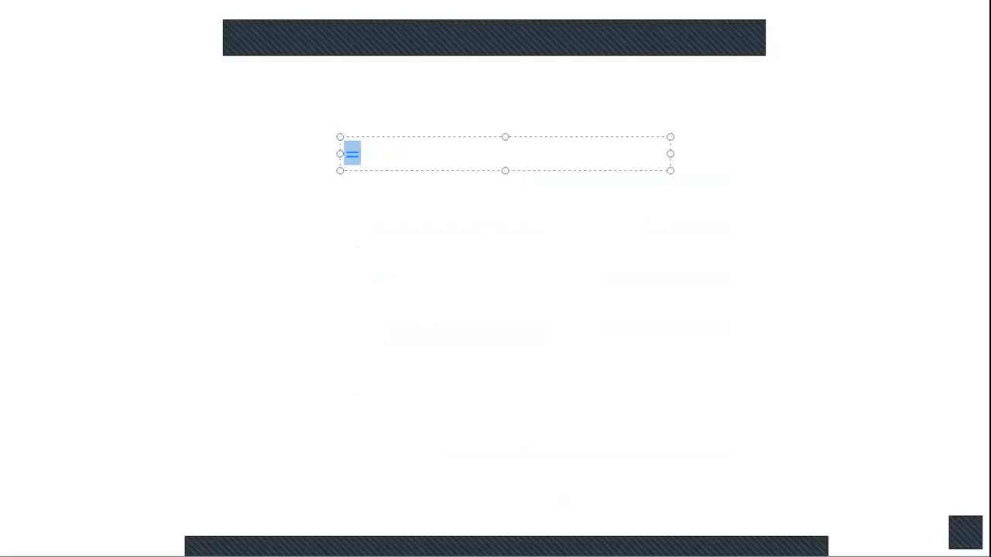
key("Right")
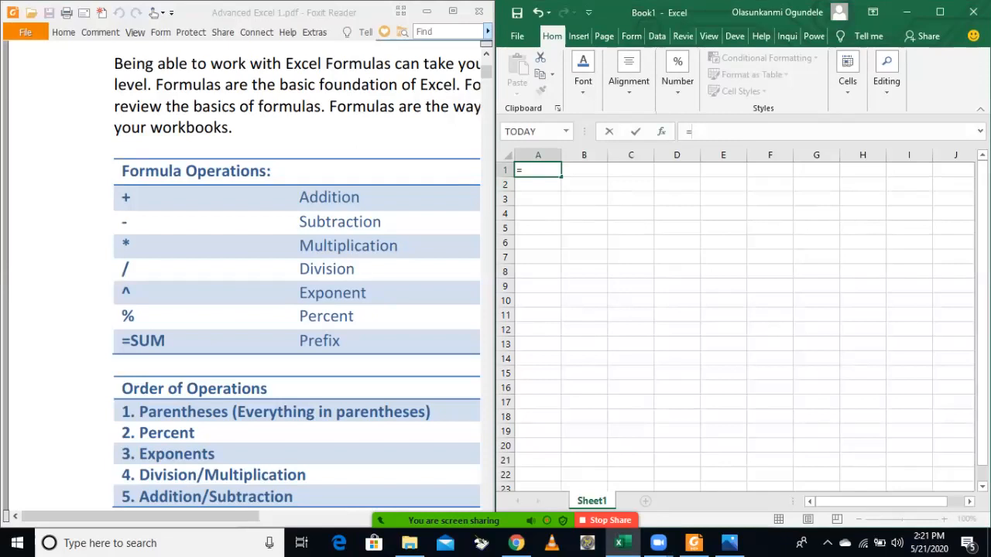
Circle Excel's formula bar with a freehand screen annotation, then clear the drawing and leave annotation mode.
mouse_move(607, 521)
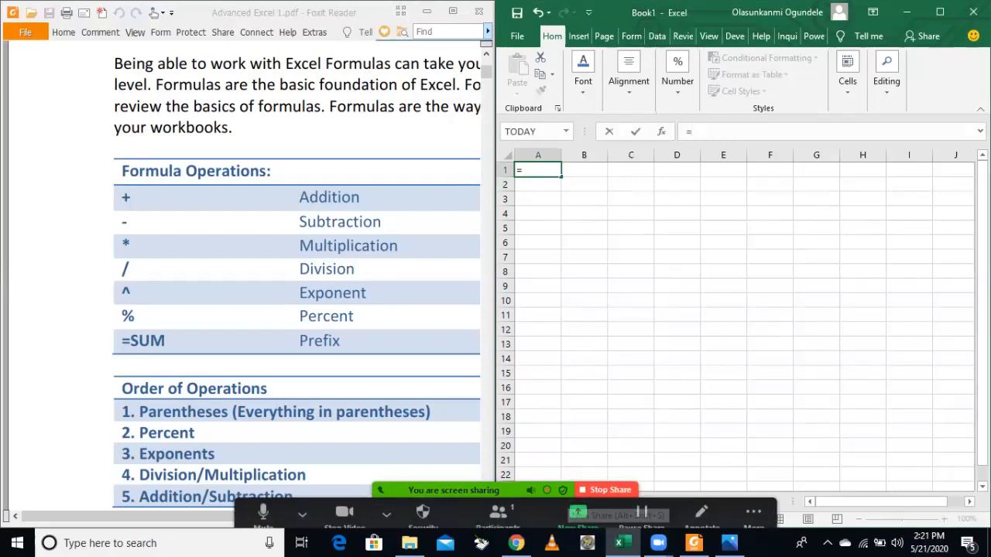
left_click(702, 511)
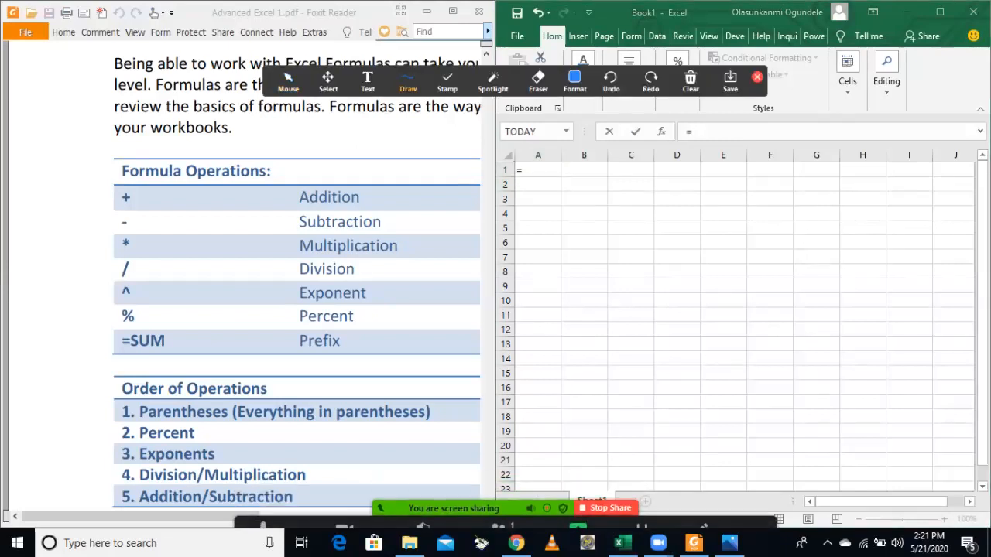
mouse_move(595, 122)
left_mouse_down()
mouse_move(612, 144)
mouse_move(983, 137)
mouse_move(955, 120)
mouse_move(681, 107)
mouse_move(628, 120)
left_mouse_up()
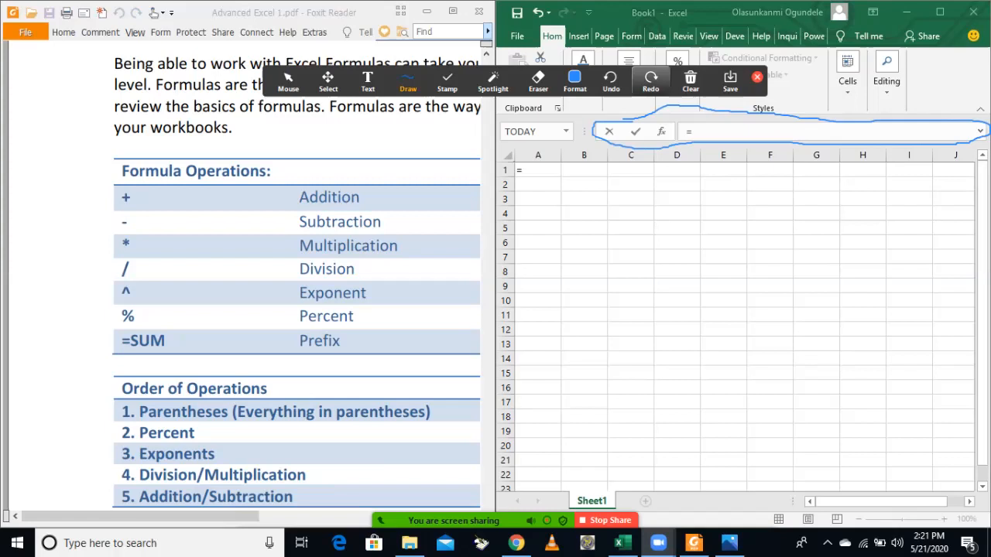
left_click(690, 81)
left_click(719, 112)
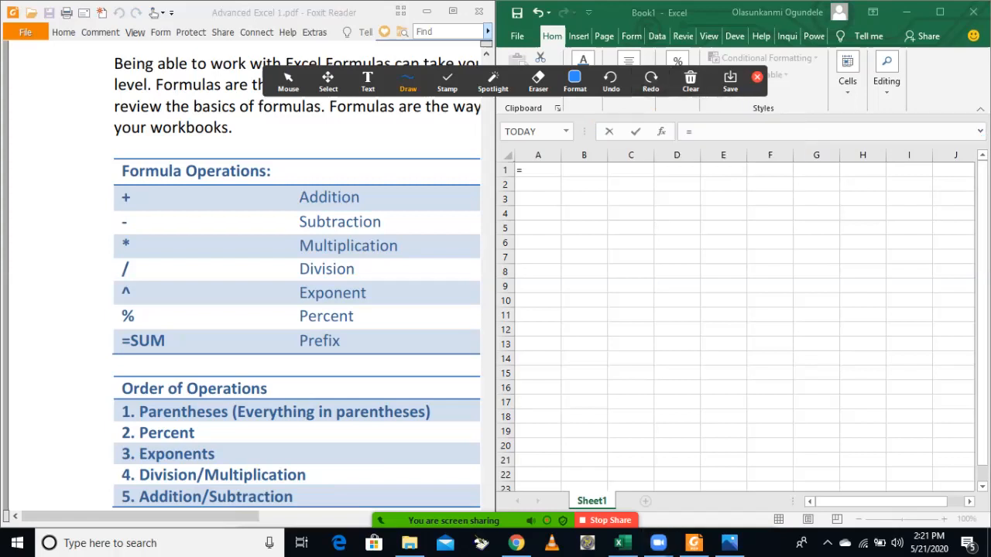
left_click(757, 77)
Complete the addition formula =2+3 in cell A1 and review it.
left_click(692, 131)
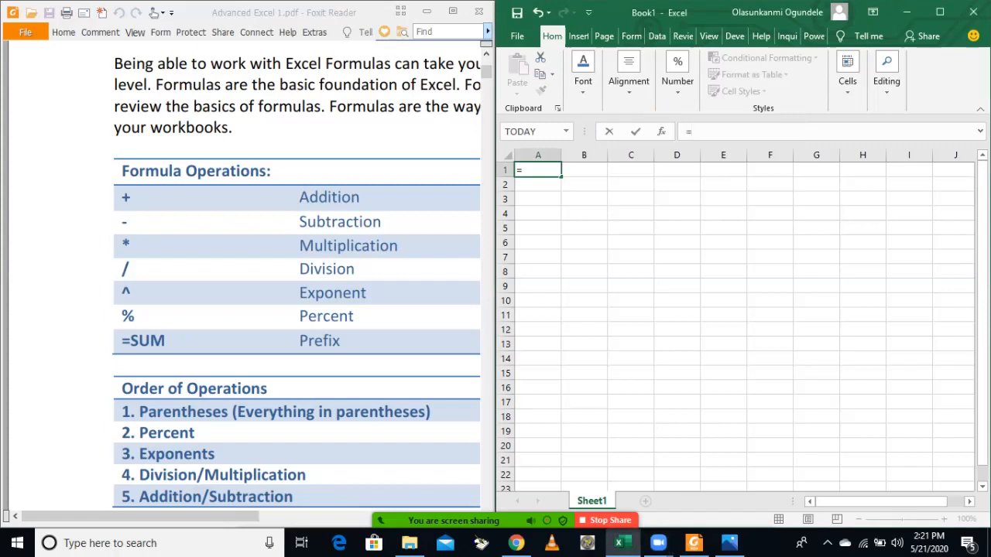
type("2+3")
key("Return")
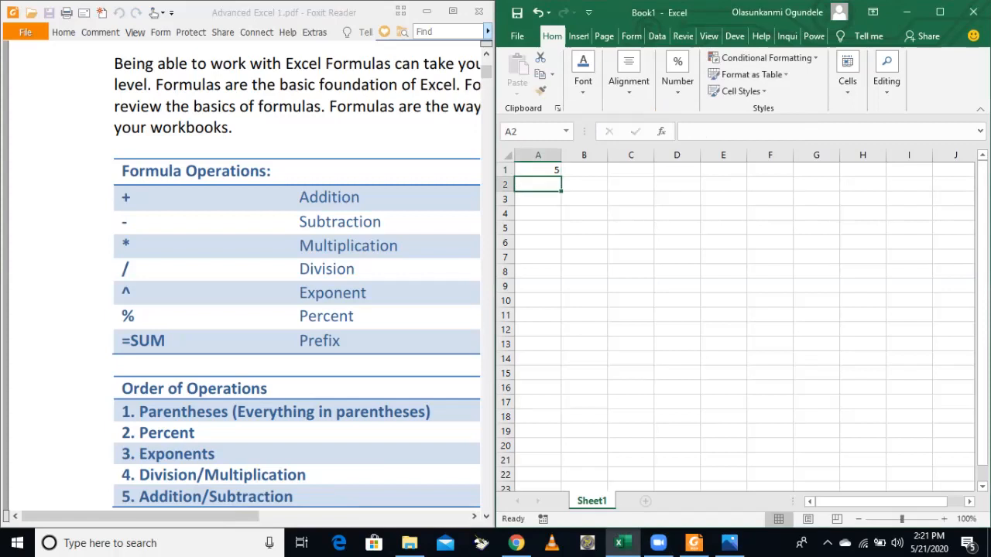
key("Up")
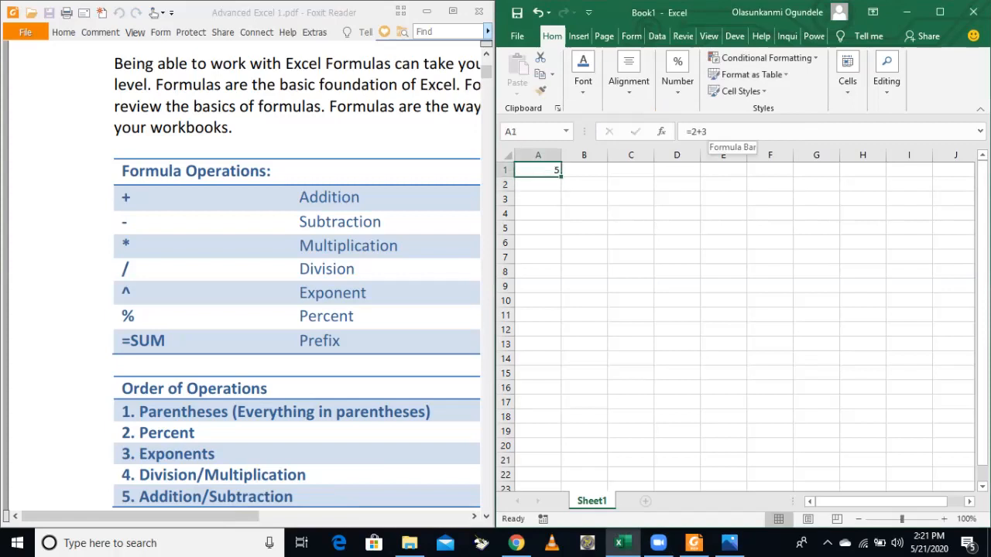
Enter the subtraction formula =7-4 in cell A2.
key("Down")
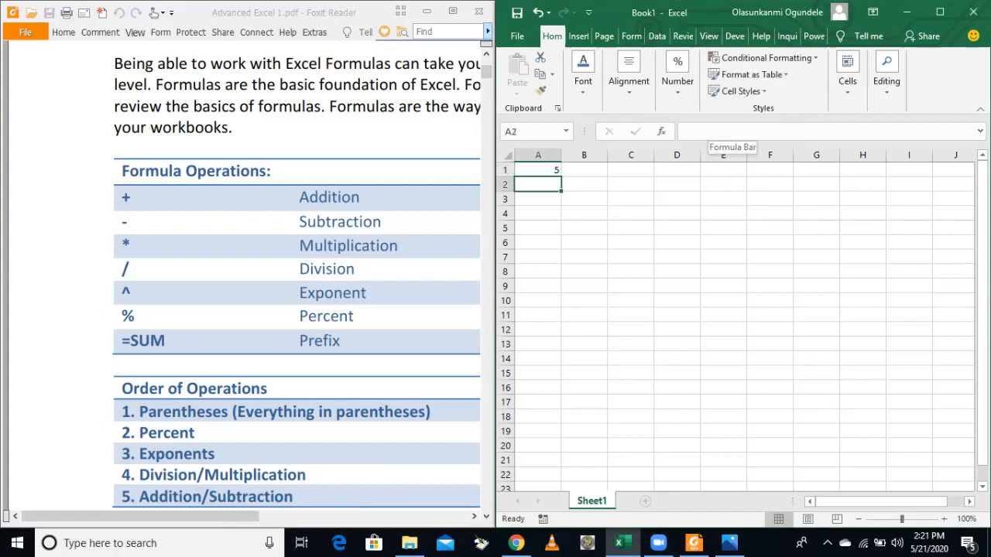
type("=")
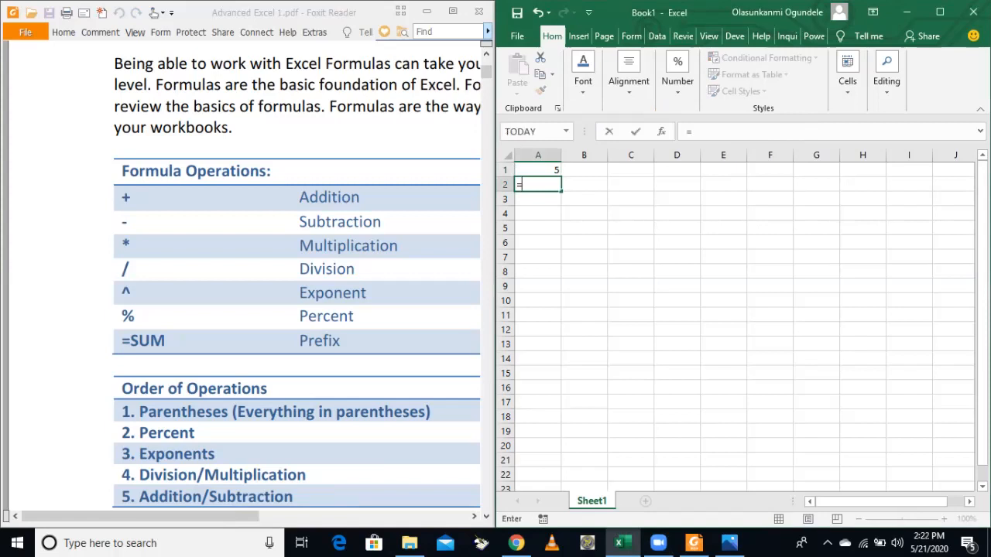
type("7-4")
key("Return")
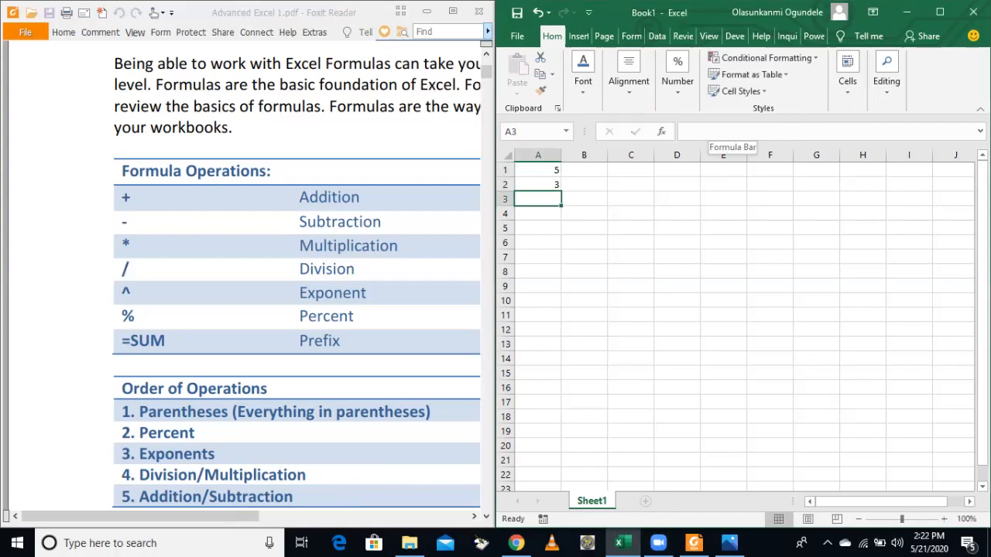
Enter the multiplication formula =6*7 in cell A3 and review its asterisk operator.
type("5")
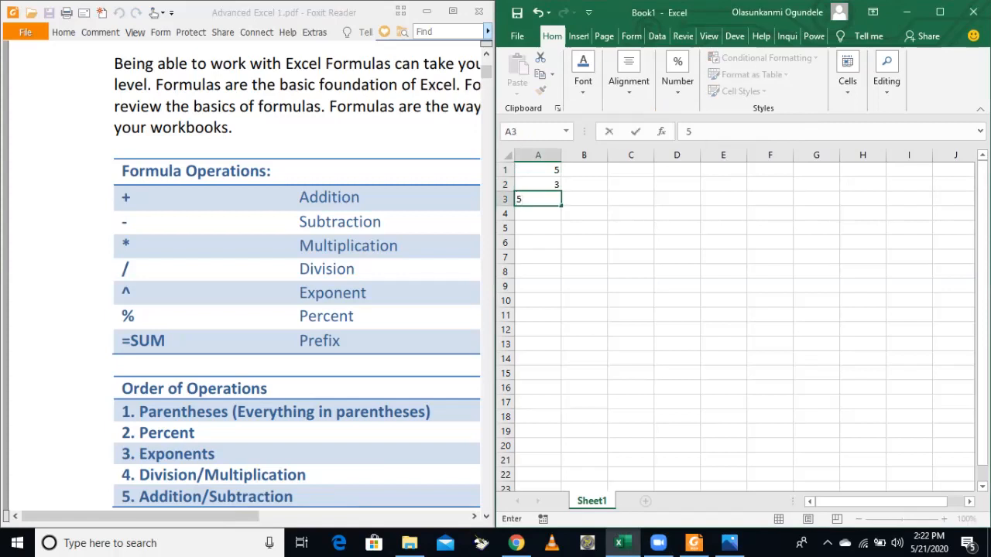
key("BackSpace")
type("=6*")
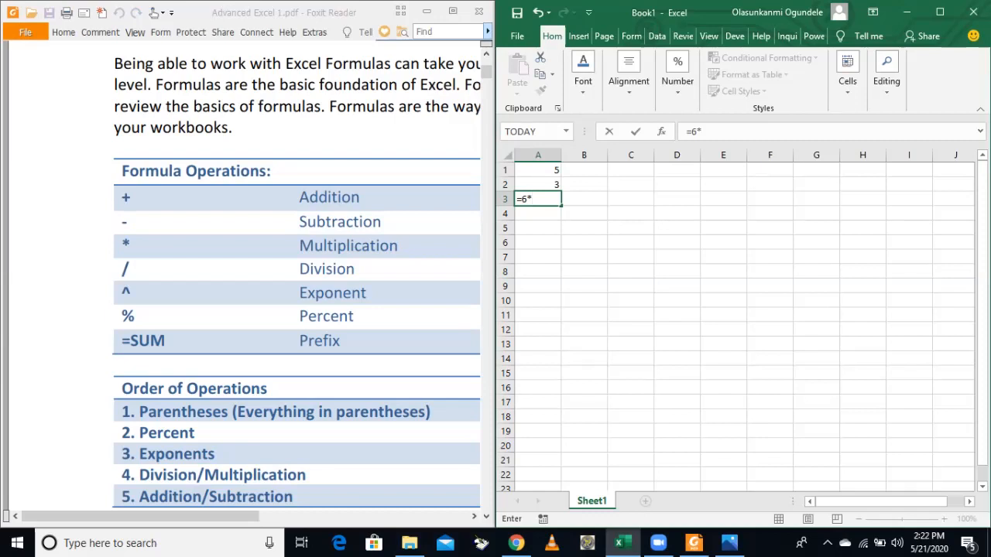
type("7")
key("Return")
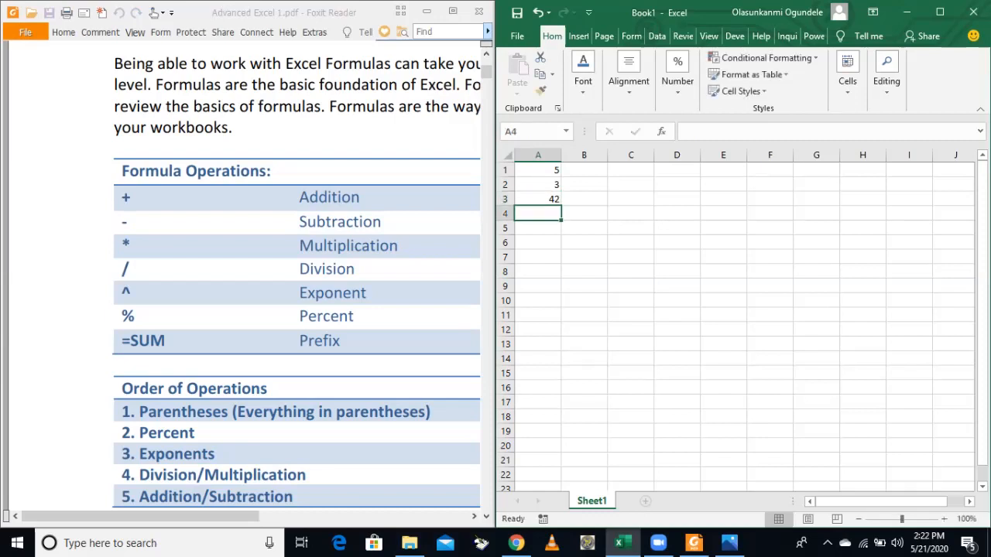
left_click(538, 199)
left_click(698, 132)
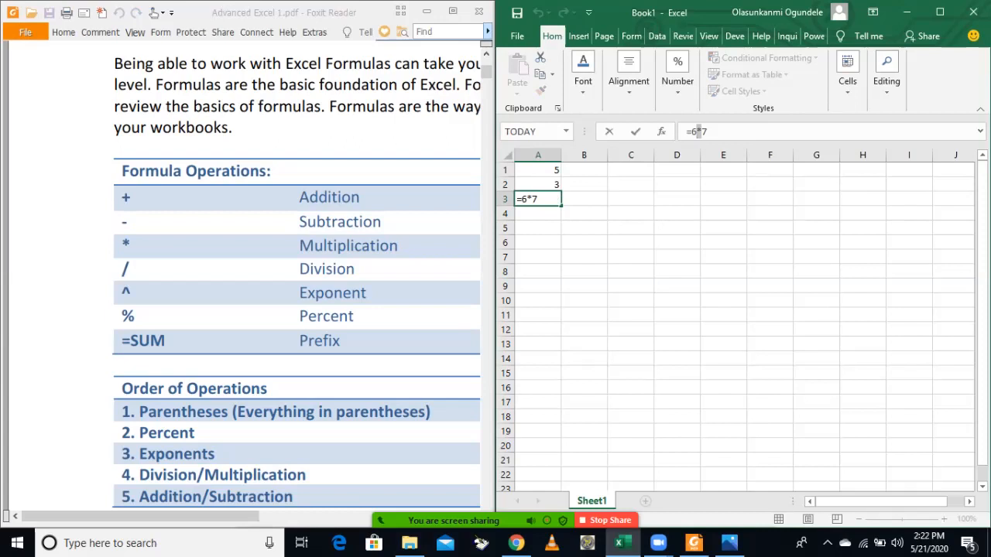
key("Return")
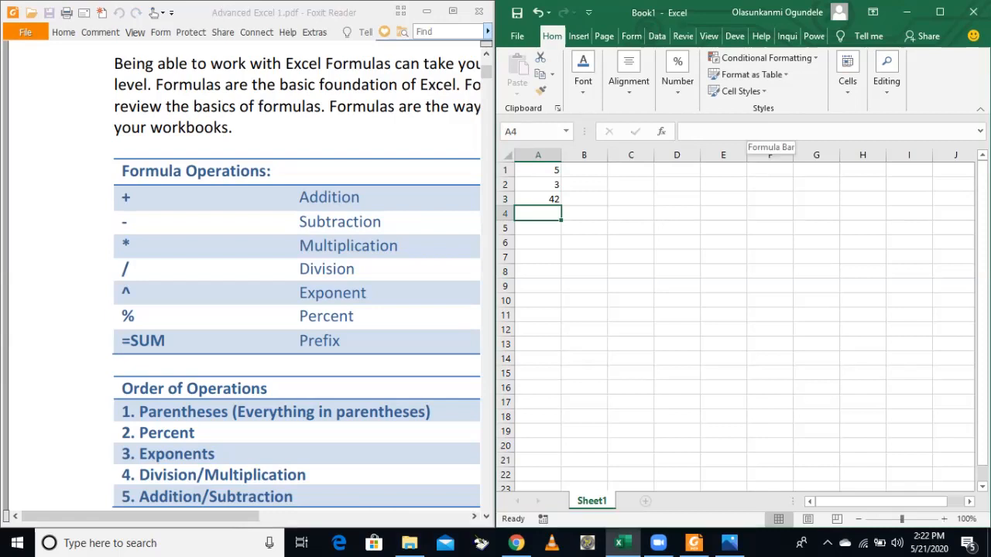
Enter the division formula =12/2 in cell A4.
type("=12/")
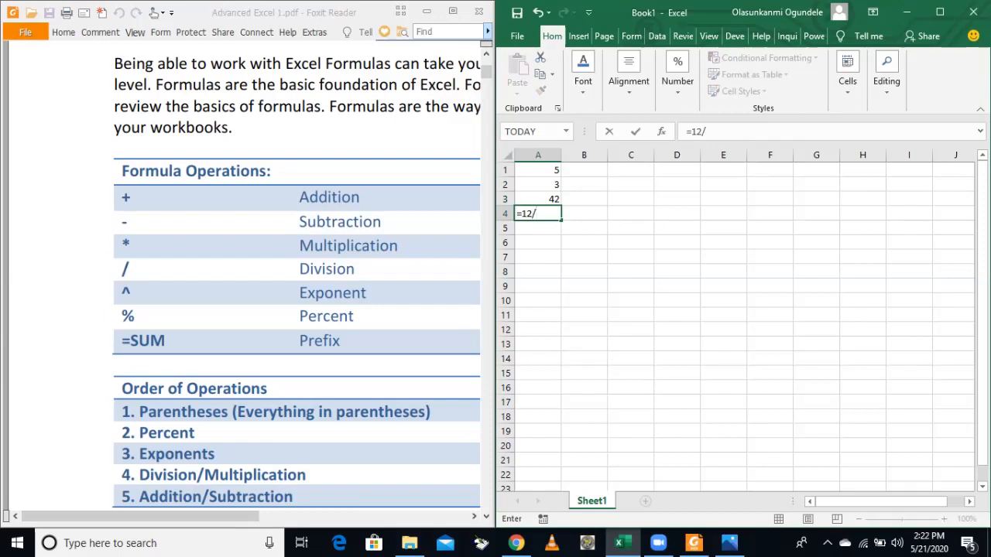
type("2")
key("Return")
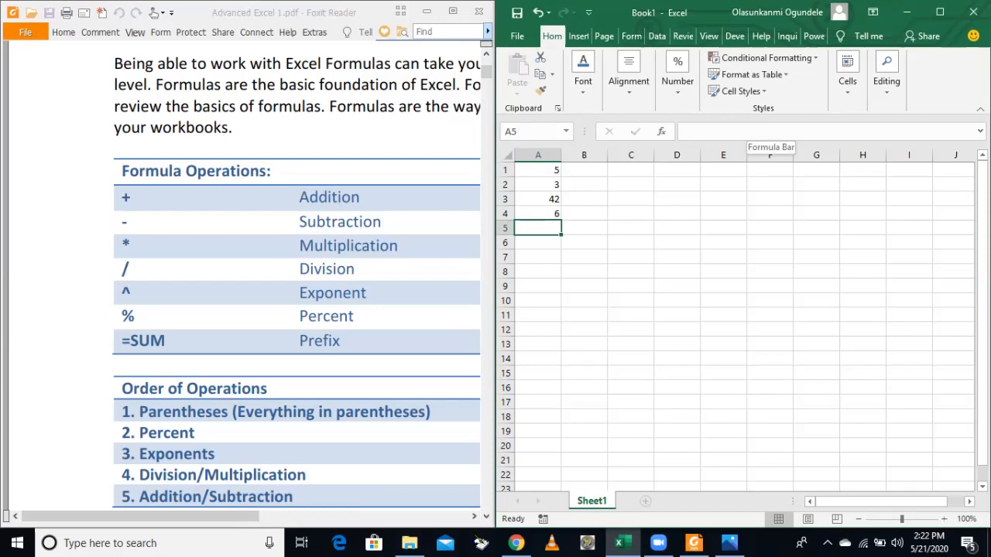
Enter the percent formula =53% in cell A5 and review it.
type("=")
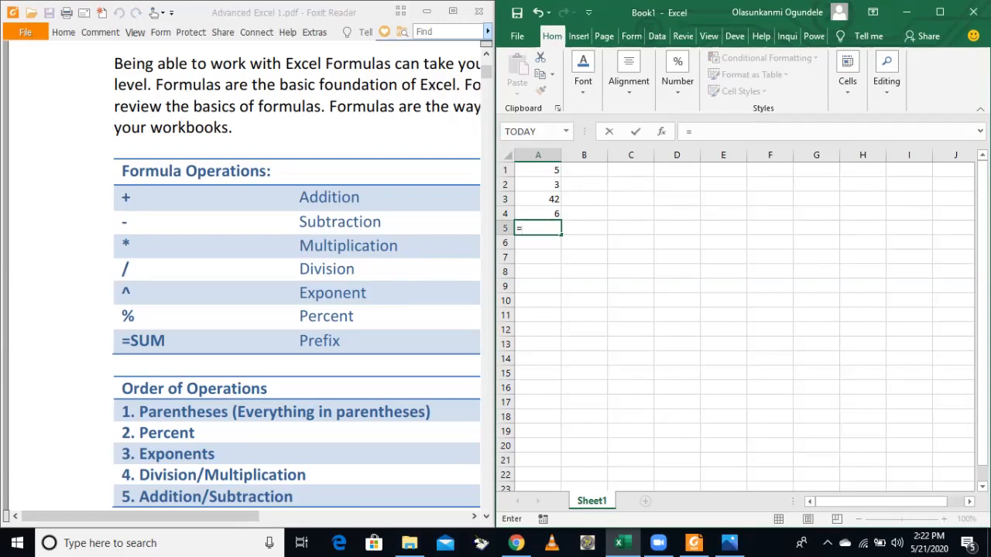
type("50")
key("BackSpace")
type("3%")
key("Return")
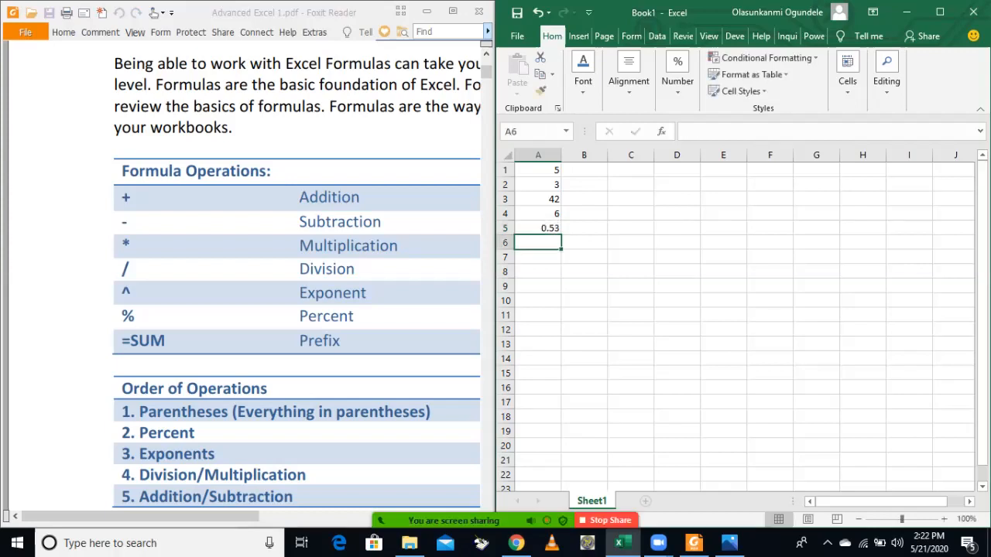
left_click(538, 228)
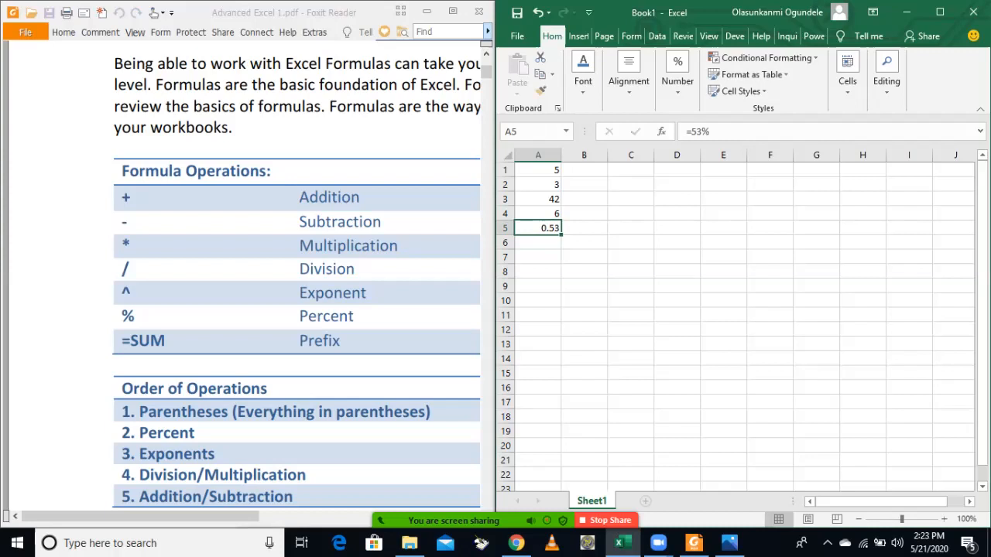
Consult the formula examples in the PDF and try to enter =1.25%(1000) in cell A6.
left_click(538, 243)
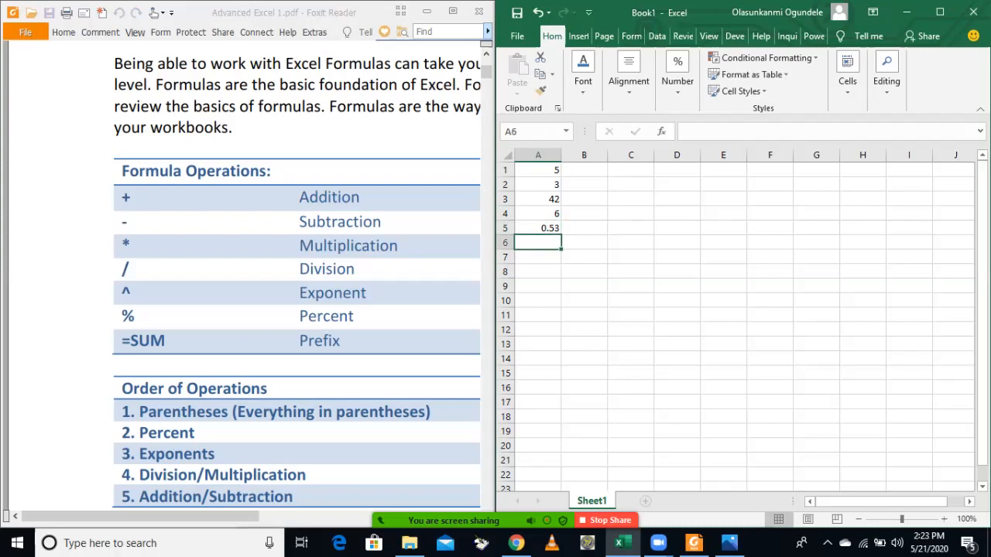
scroll(297, 276, "down", 2)
scroll(296, 275, "down", 2)
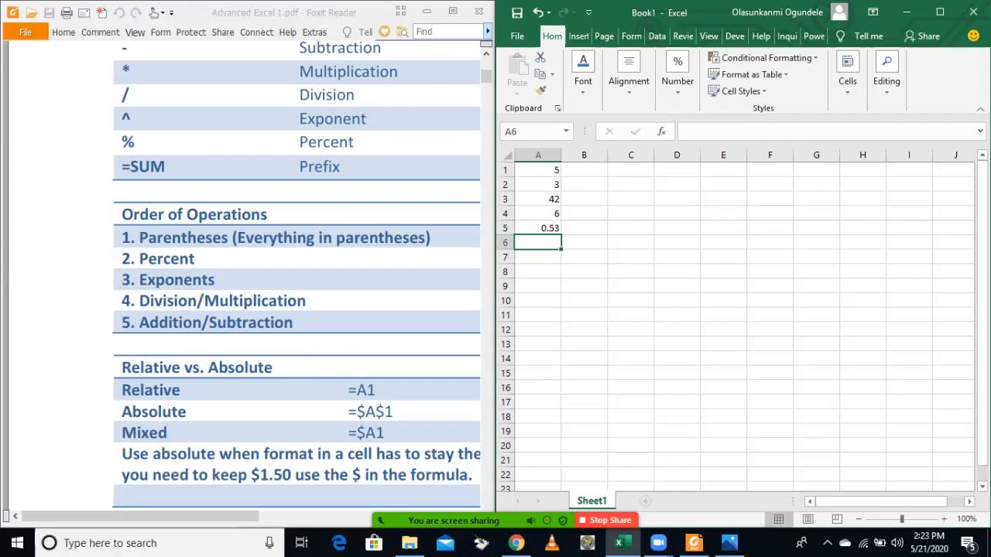
left_click_drag(140, 516, 236, 517)
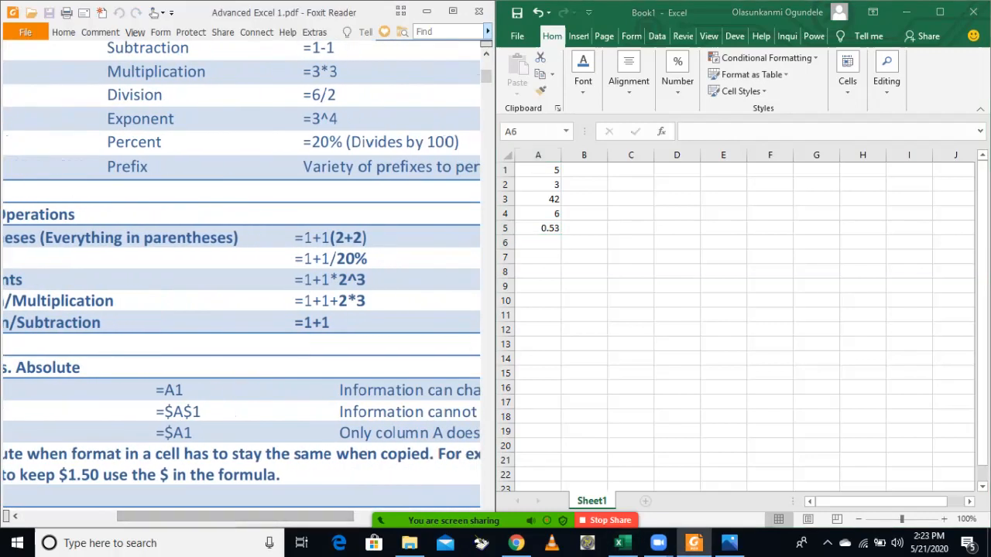
left_click(538, 243)
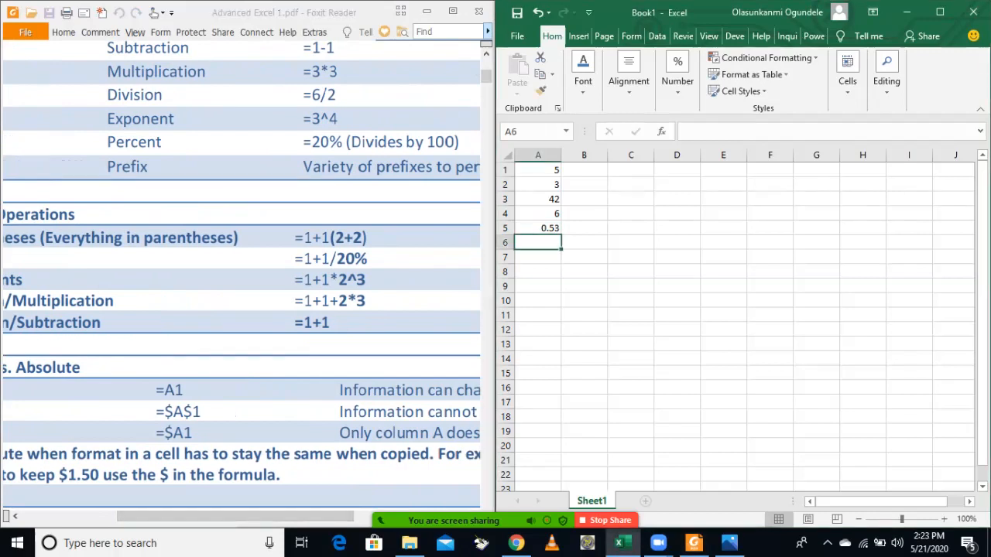
type("=")
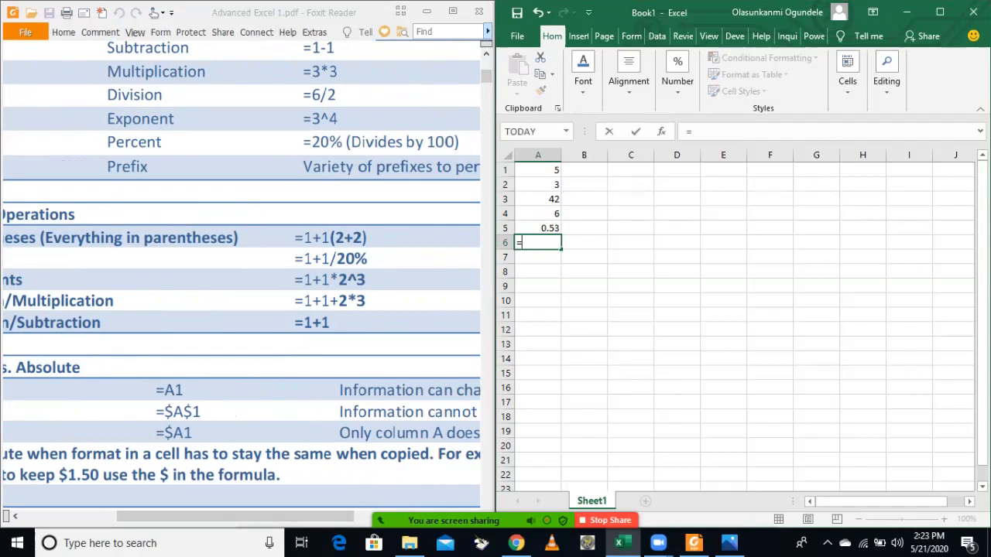
type("=")
key("BackSpace")
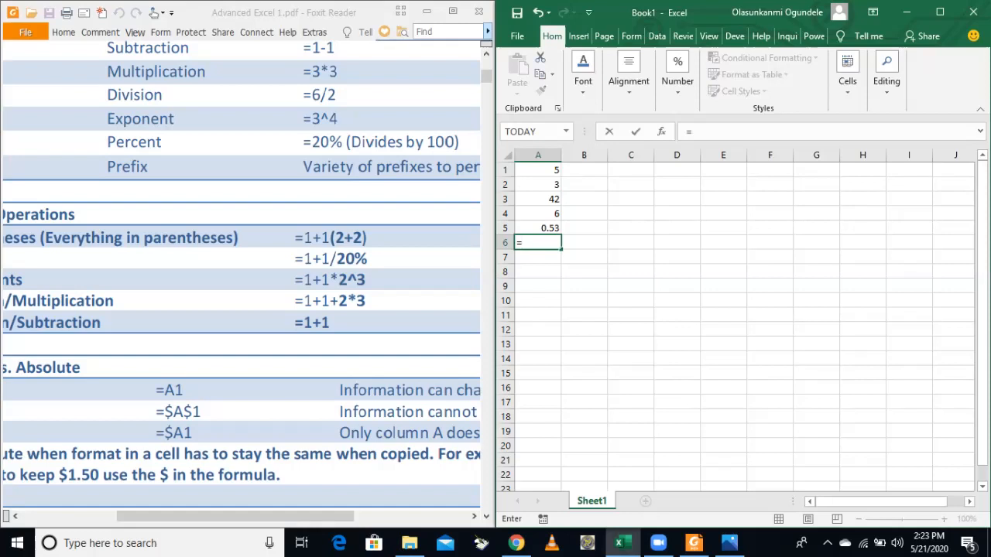
type("1.25%(1000")
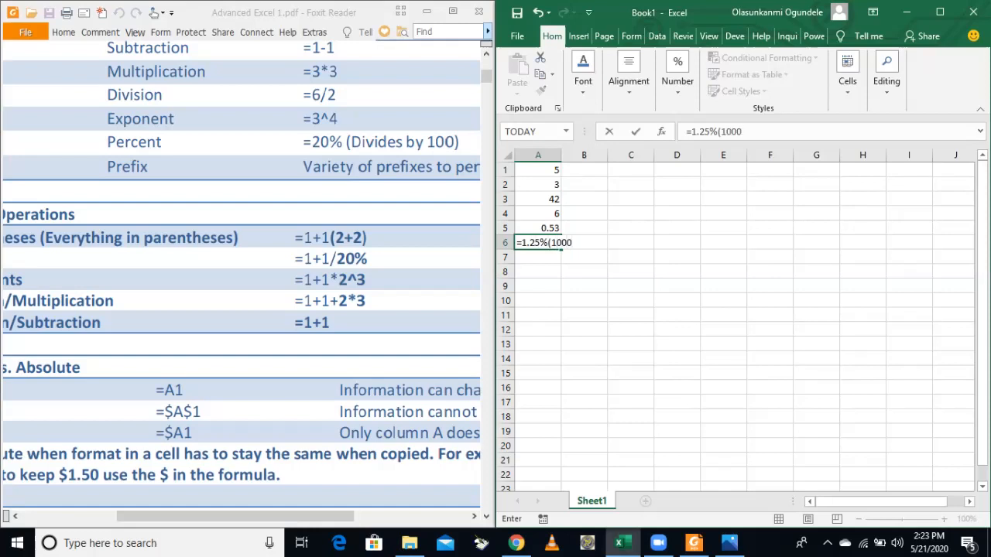
type(")")
key("Return")
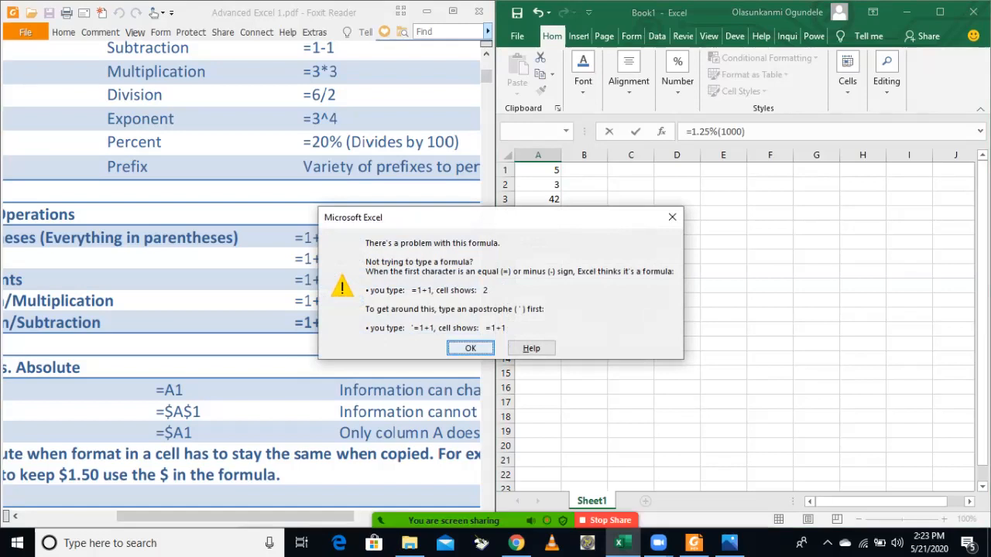
key("Return")
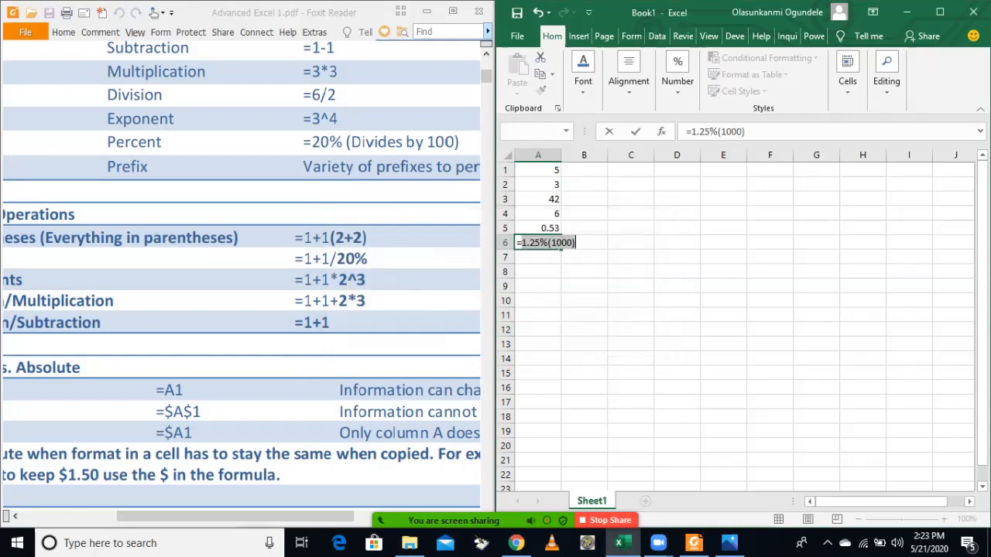
Correct the formula in cell A6 to =1.25%*1000 by adding the multiplication operator after the percentage.
left_click(557, 243)
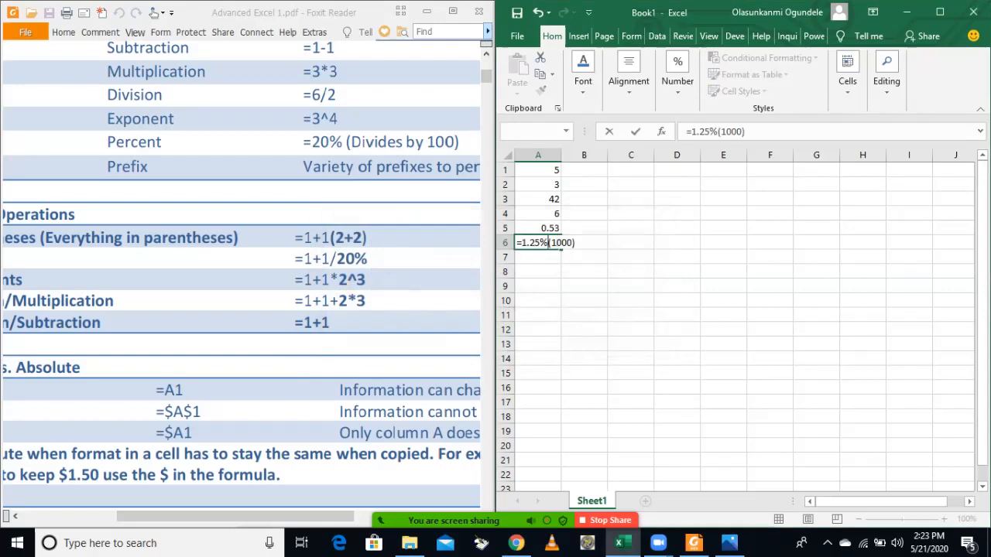
key("BackSpace")
type("*")
key("Return")
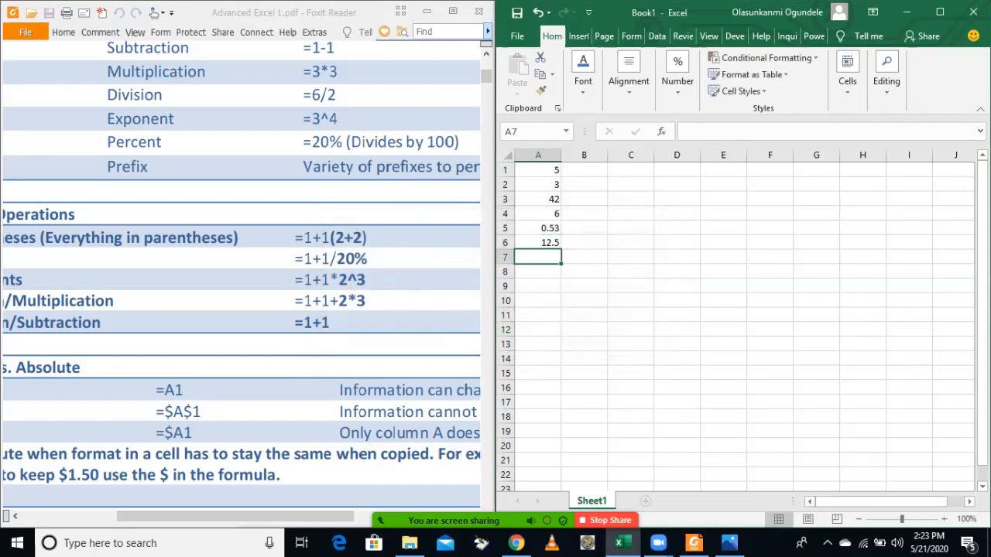
Inspect the percentage formula behind the result in cell A6 without changing it.
left_click(539, 243)
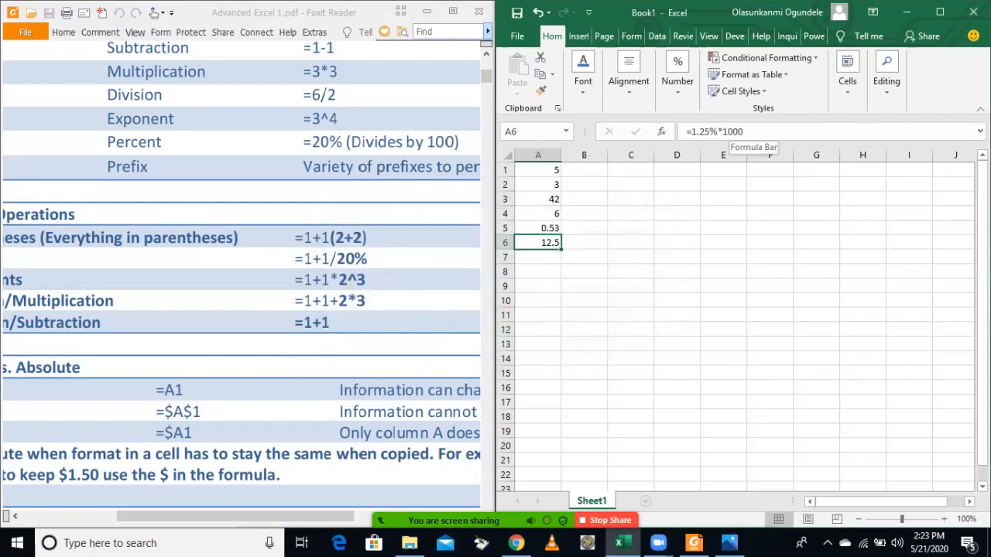
left_click(745, 132)
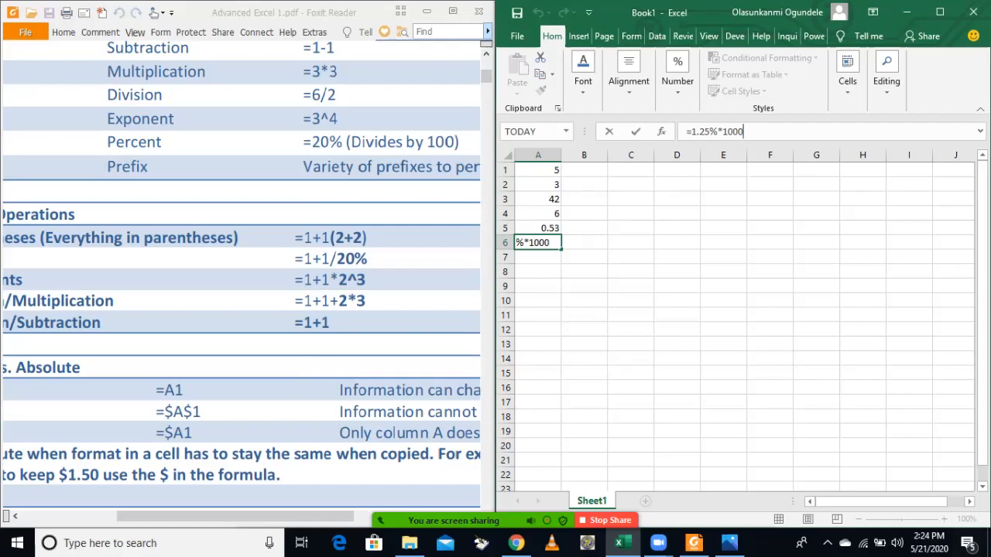
left_click(909, 402)
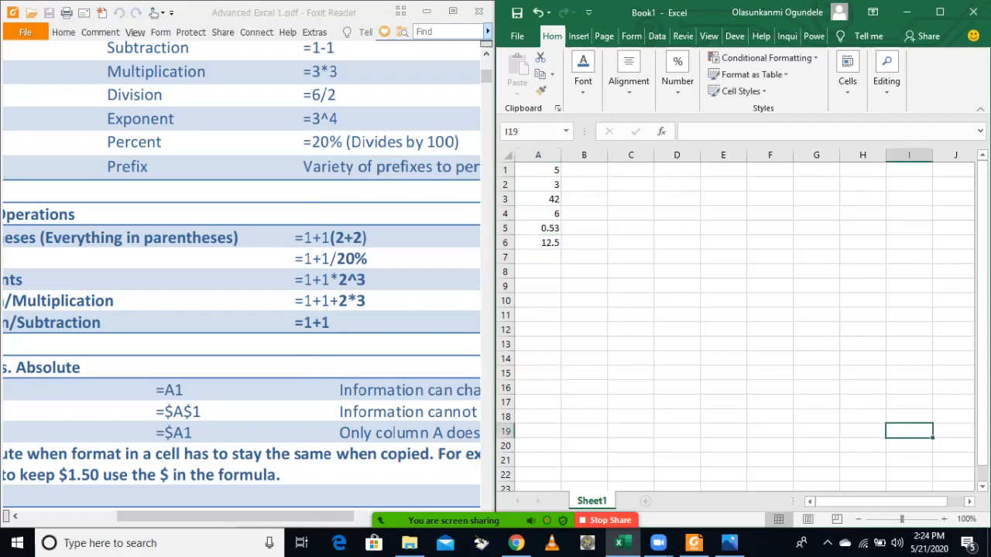
Zoom the worksheet to 200% and select cell A6.
left_click(944, 519)
left_click(944, 519)
left_click(944, 519)
left_click(944, 519)
left_click(943, 518)
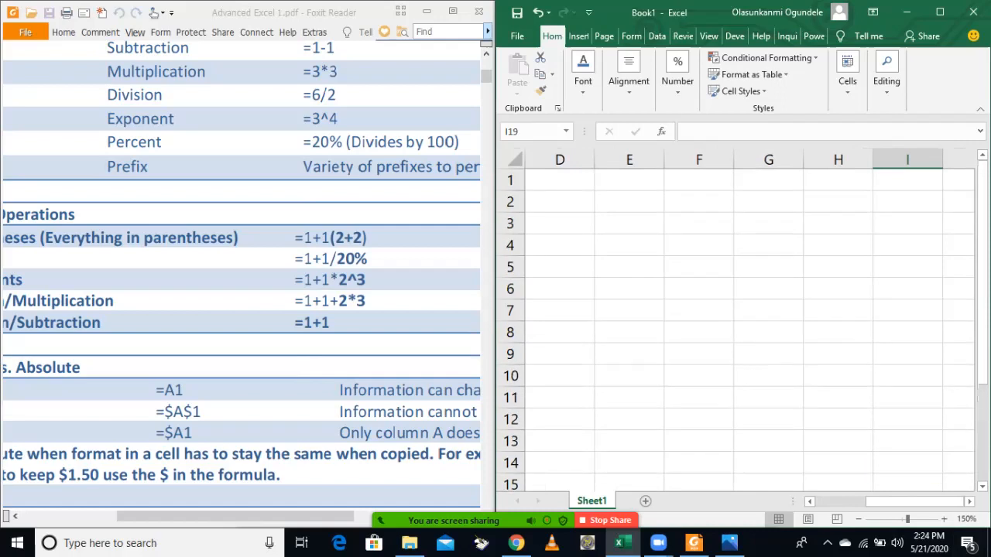
left_click(559, 224)
left_click_drag(913, 501, 865, 502)
left_click(569, 288)
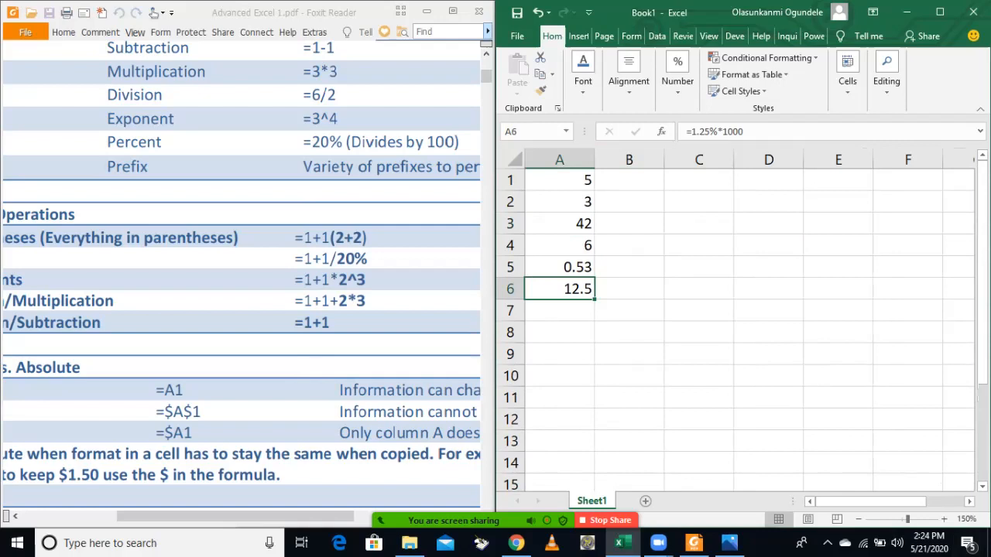
left_click(944, 518)
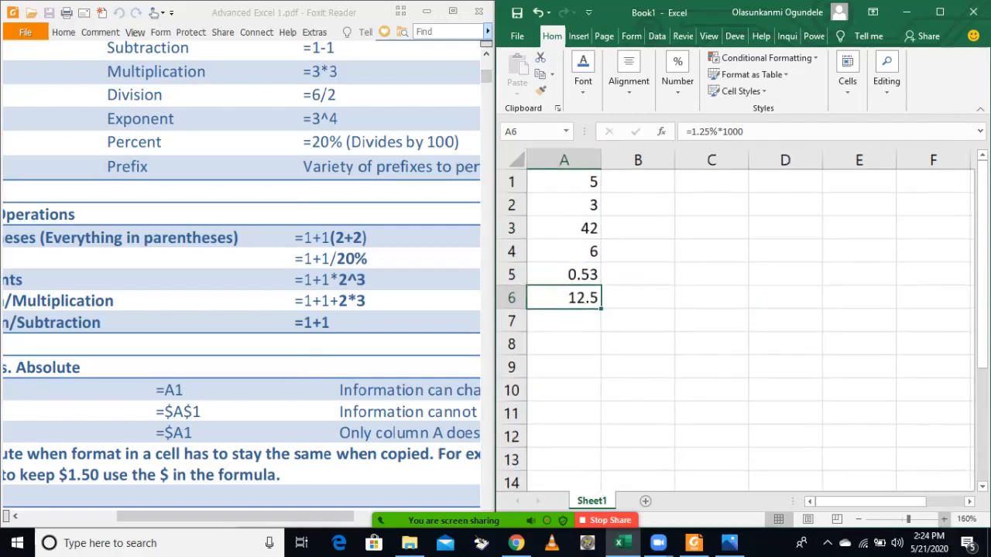
left_click(944, 519)
left_click(944, 518)
left_click(944, 519)
left_click(944, 519)
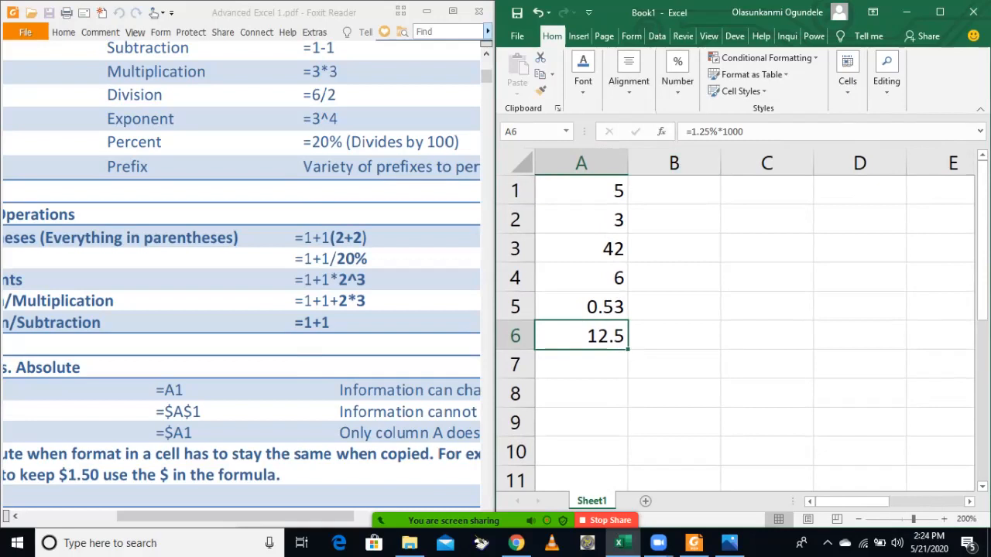
Clear the contents of the entire column A.
scroll(240, 271, "down", 3)
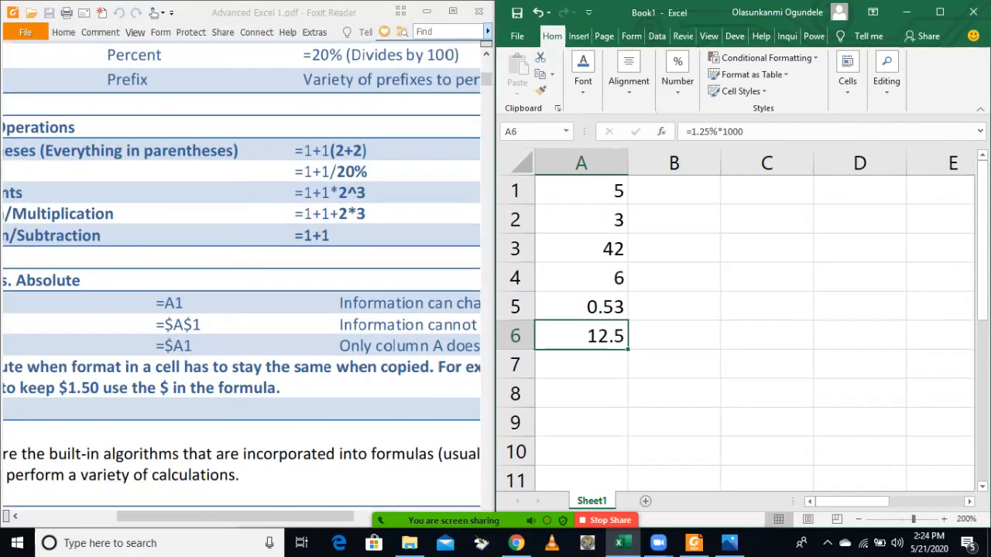
left_click(581, 163)
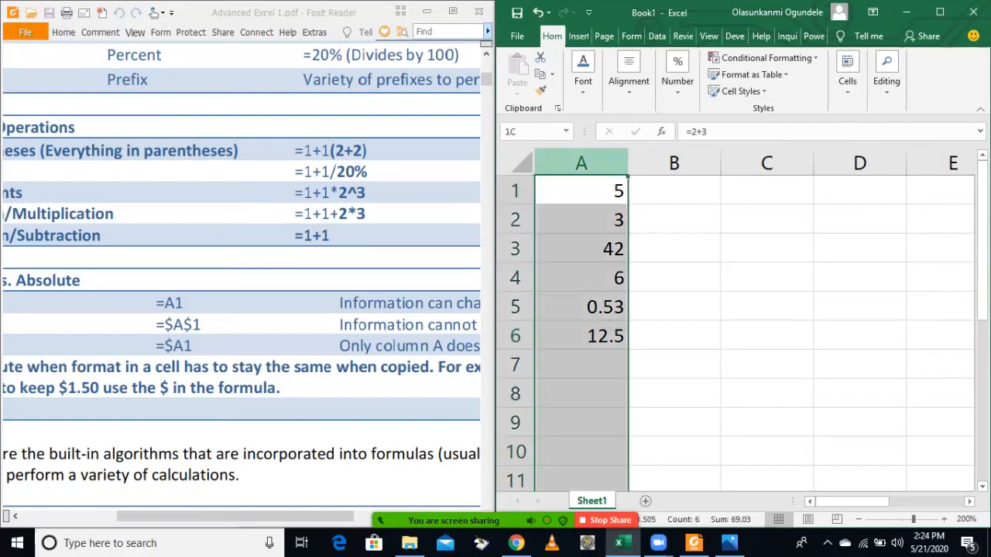
right_click(588, 224)
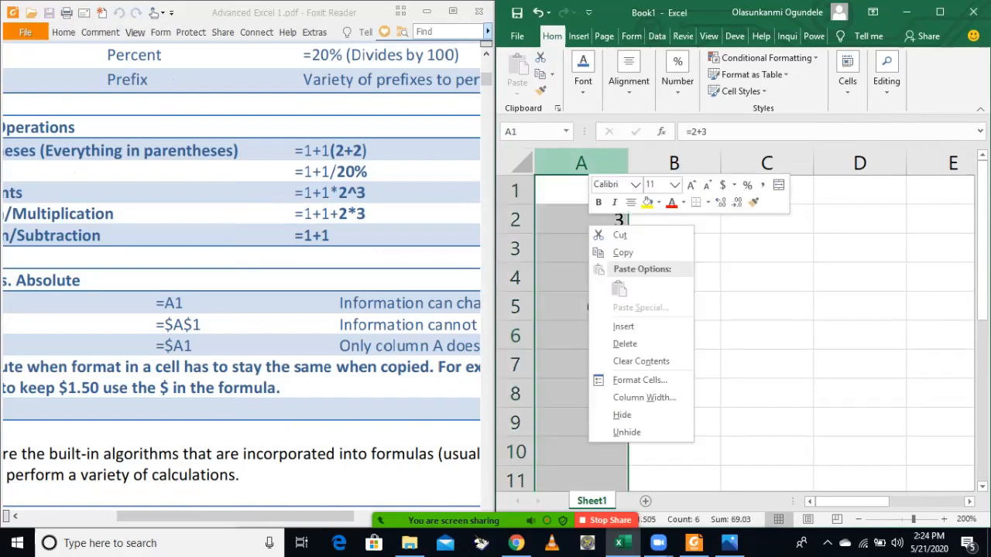
left_click(641, 361)
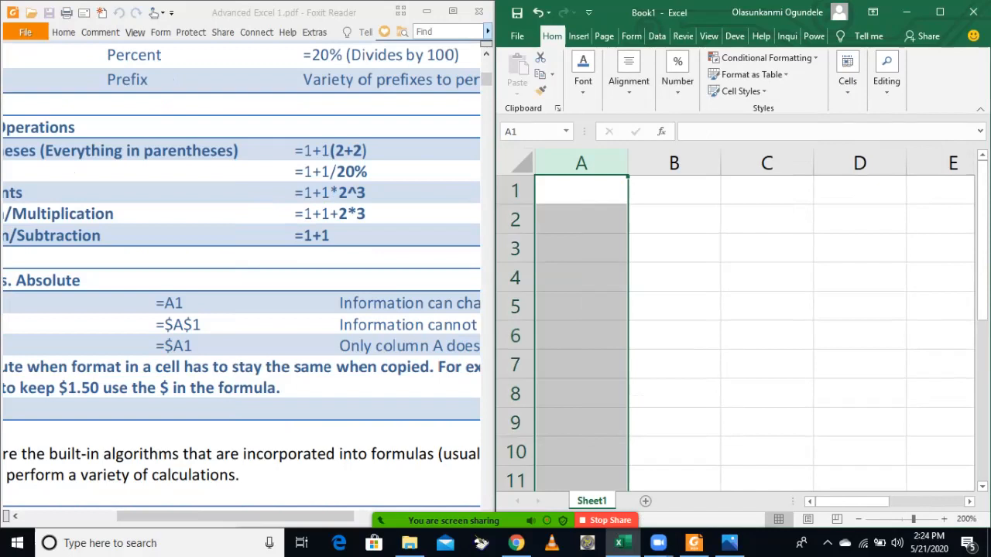
Enter 67 in cell A1 and 78 in cell B1.
left_click(580, 190)
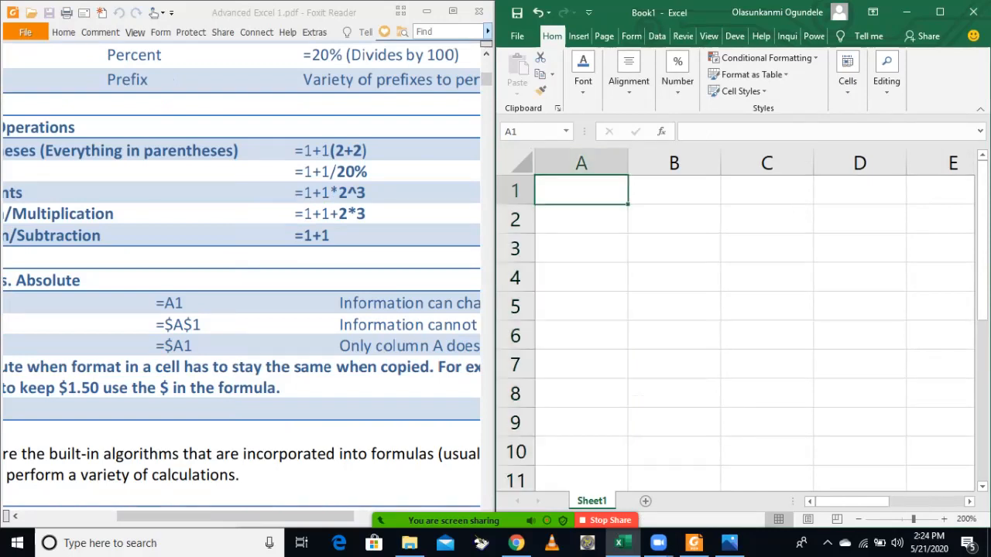
type("67")
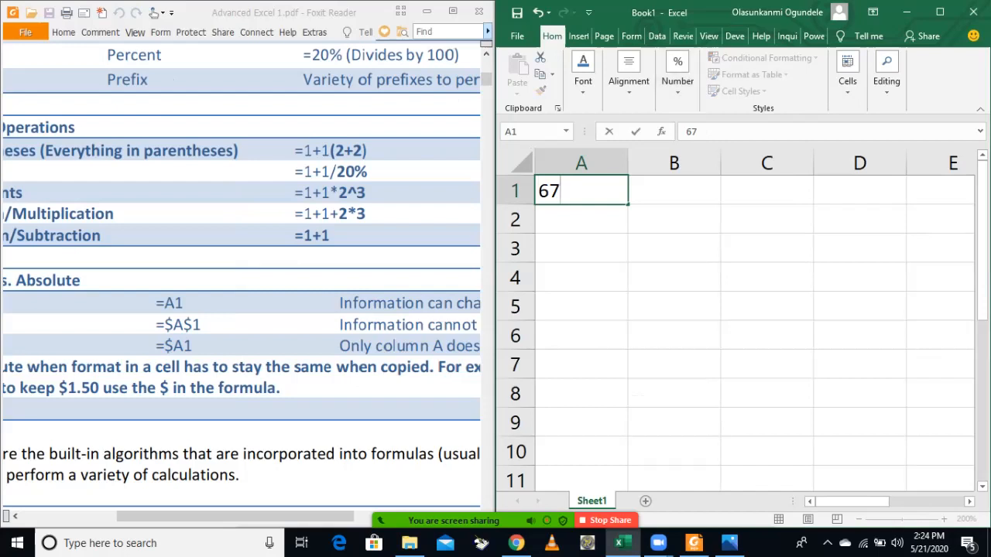
key("Tab")
type("67")
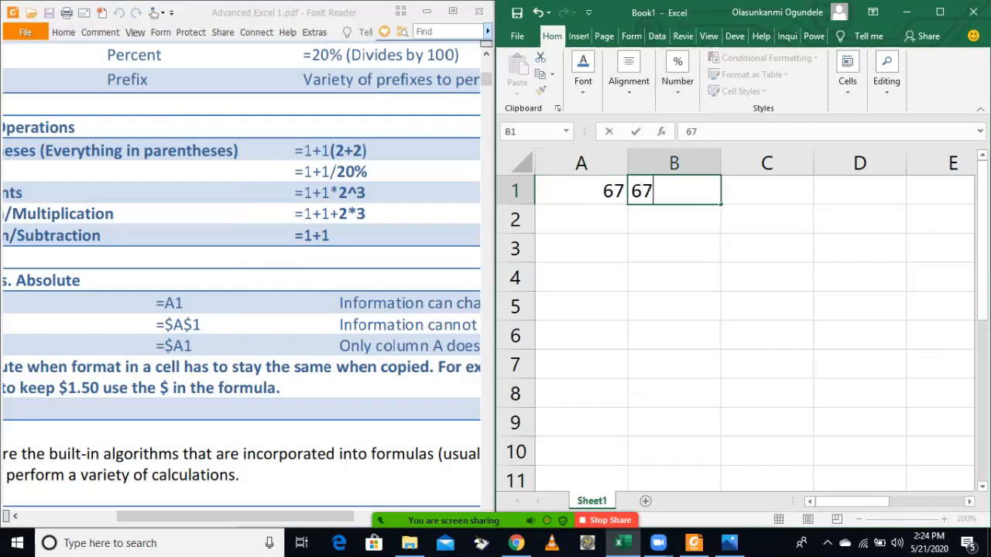
key("BackSpace")
key("BackSpace")
type("78")
key("Return")
Clear the contents of cells A1 and B1.
left_click_drag(581, 190, 673, 191)
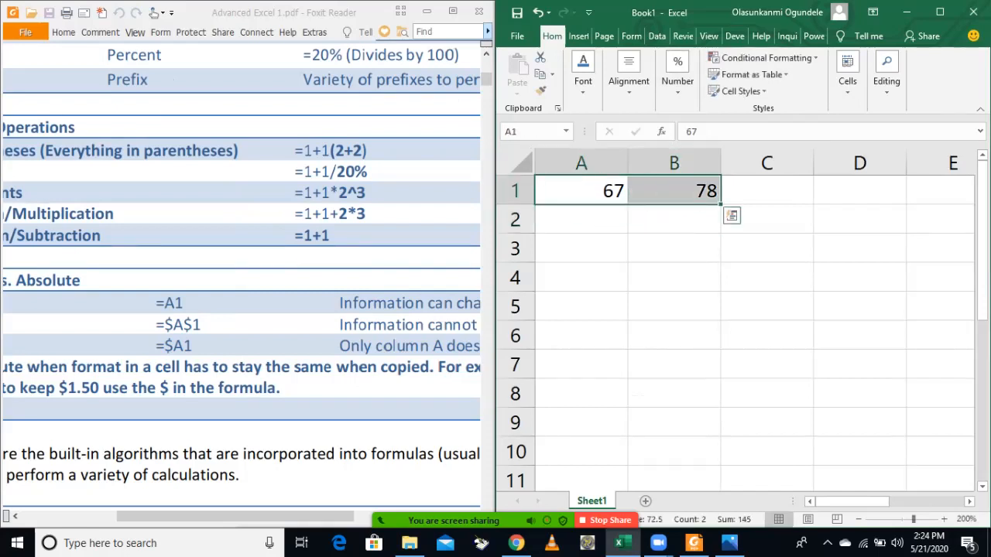
right_click(679, 181)
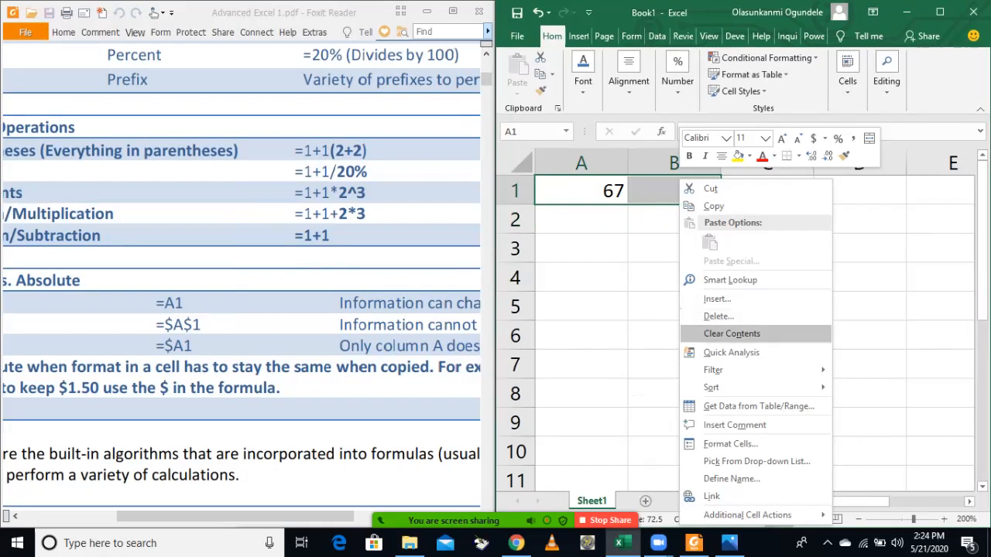
left_click(731, 334)
Merge and center cells A1 through D1.
left_click(581, 191)
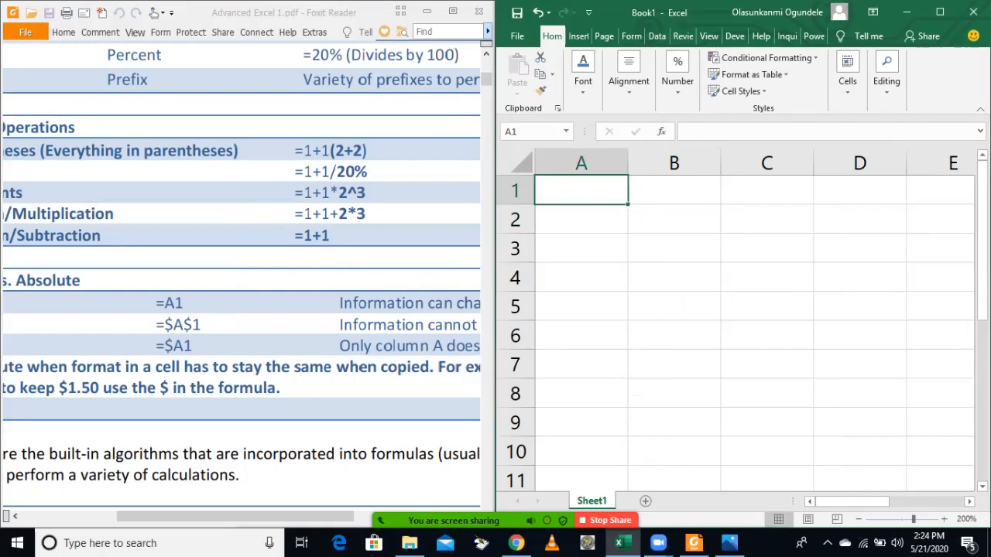
left_click_drag(580, 190, 859, 194)
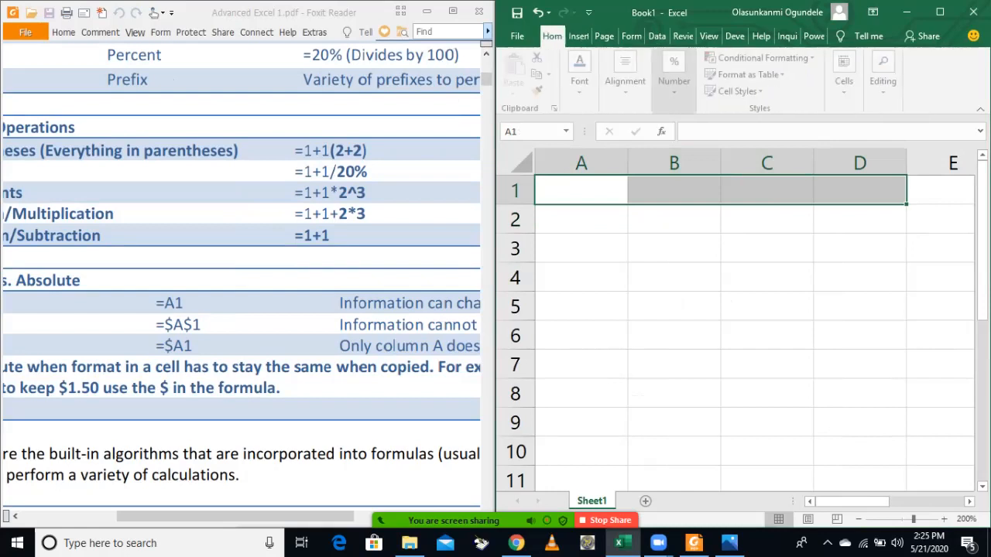
left_click(583, 73)
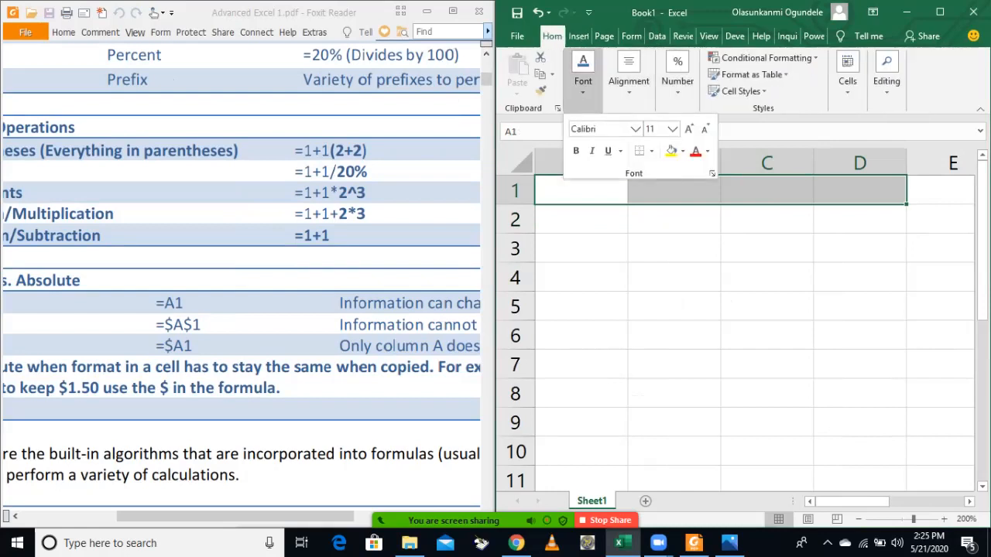
left_click(629, 73)
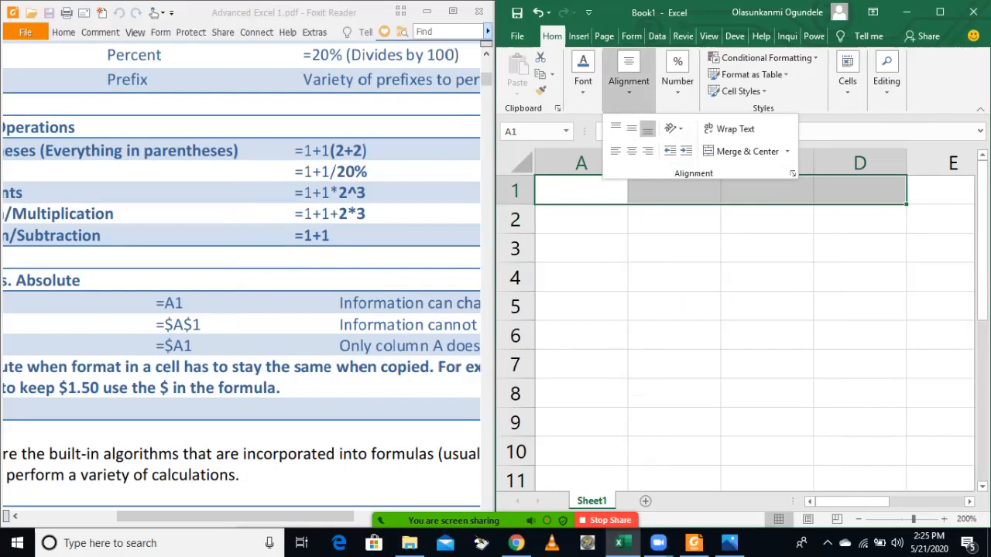
left_click(741, 151)
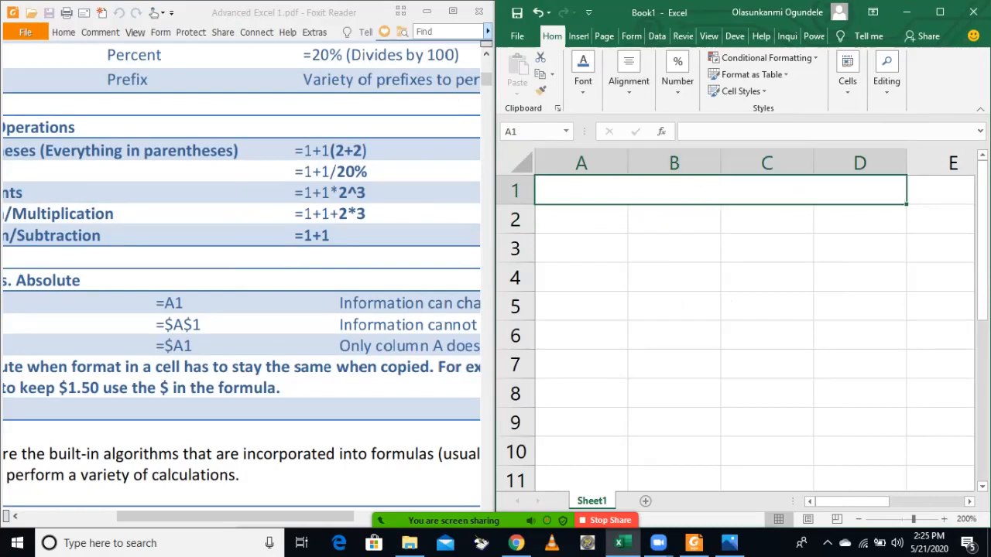
Enter the title NKEM NIG. LTD in the merged cell A1.
type("NKEM NIG")
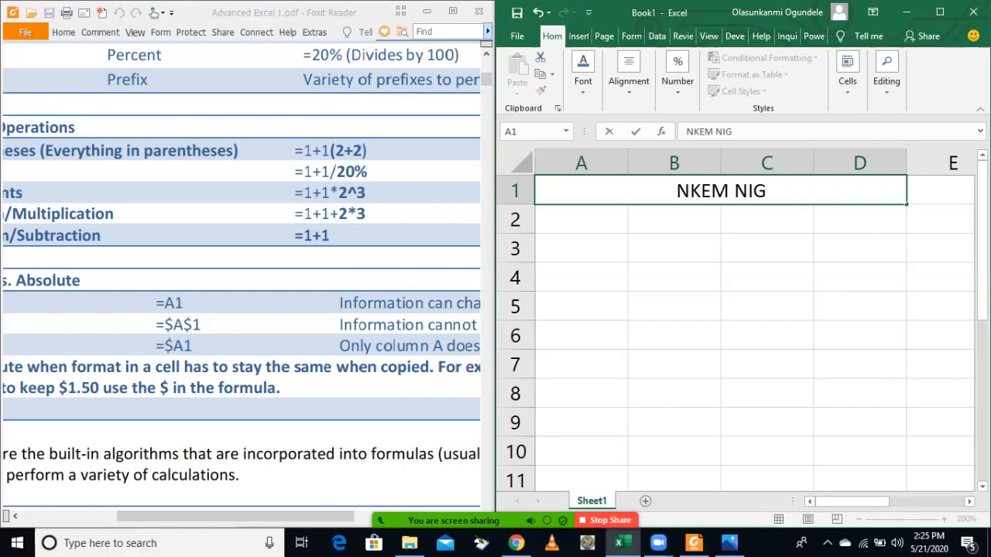
type(". LTD")
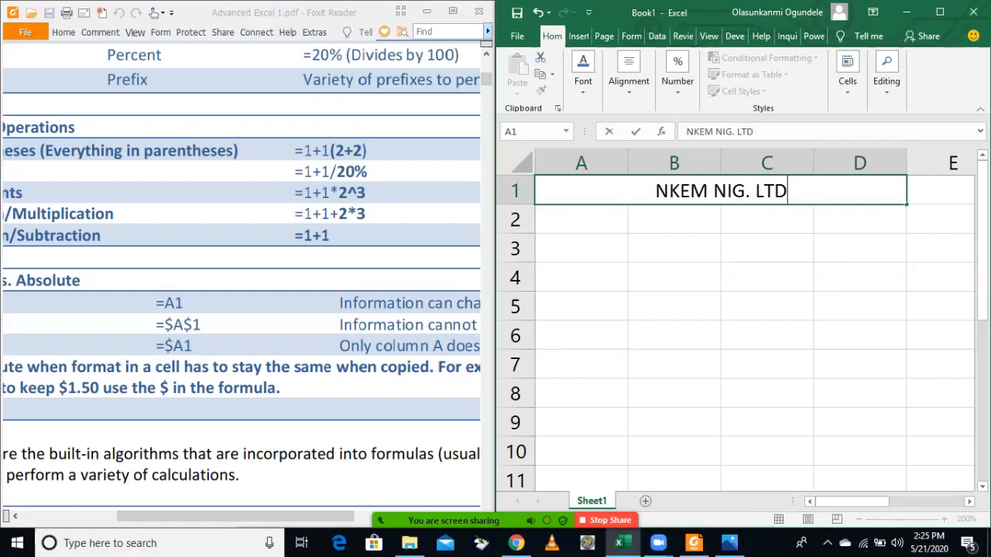
key("Return")
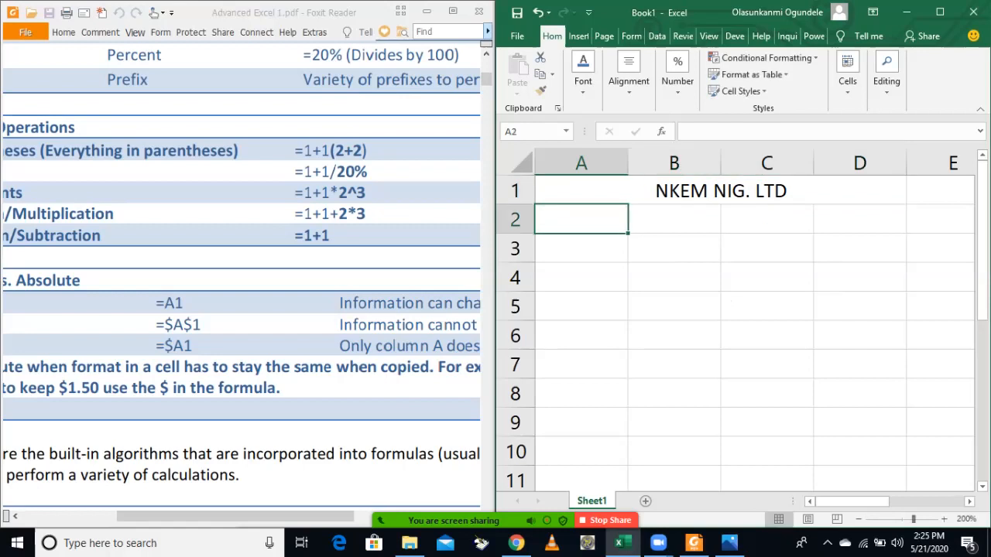
Enter the headers S/N, ITEM, QTY and PRICE in cells A2 through D2.
type("S/N")
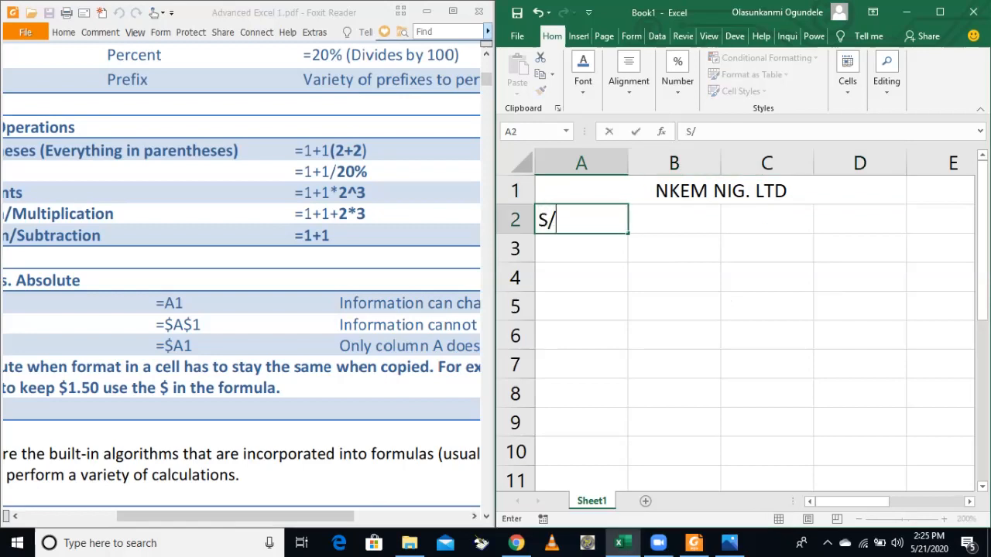
key("Tab")
type("ITEM")
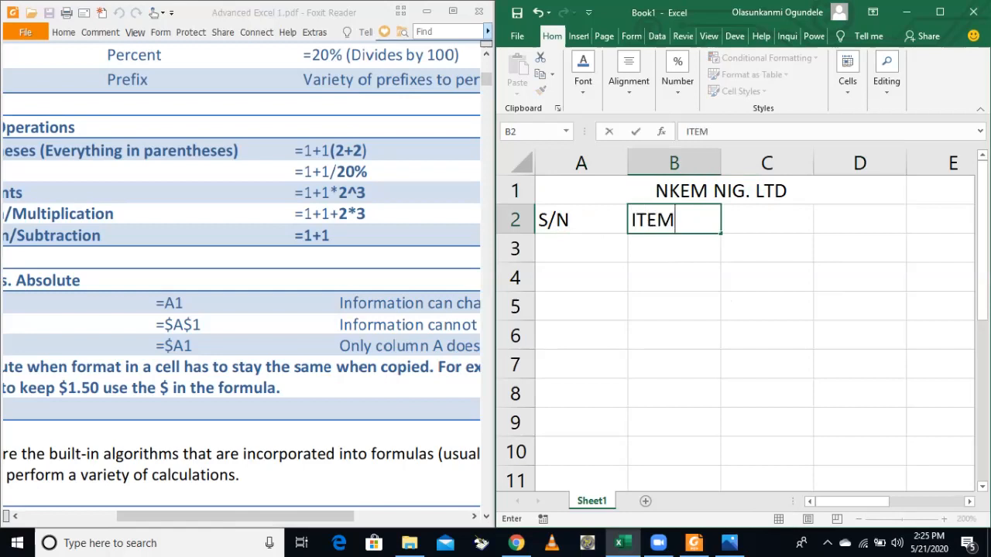
key("Tab")
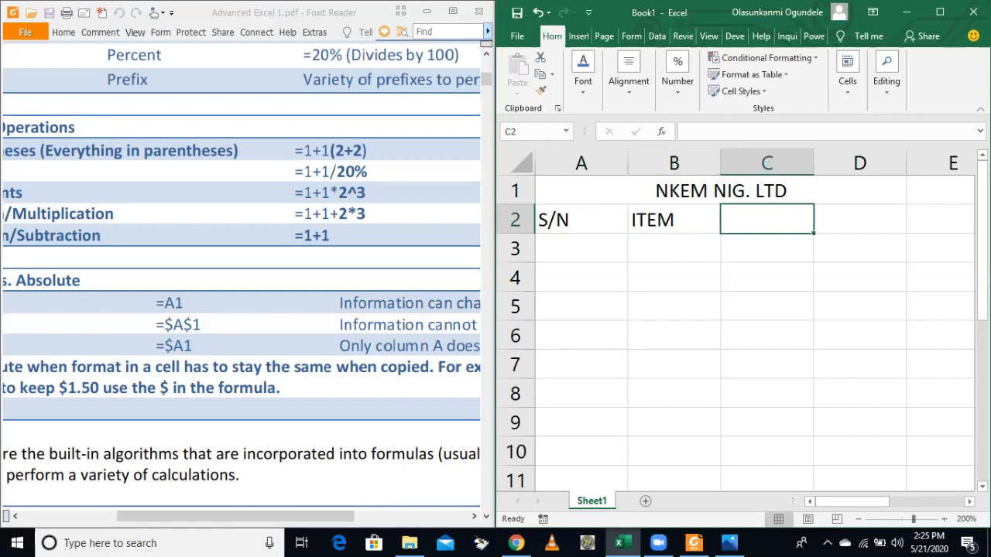
type("QTY")
key("Tab")
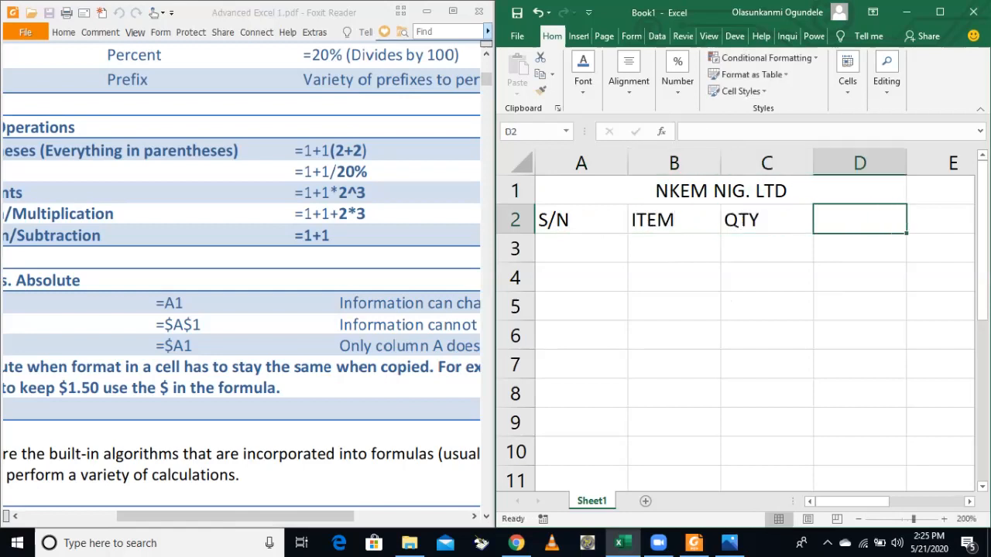
type("PRICE")
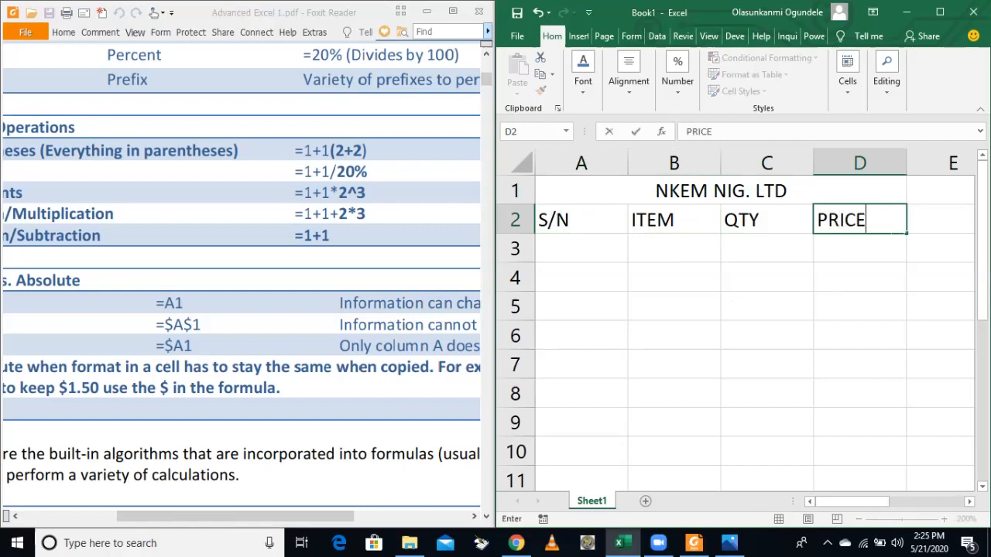
key("Tab")
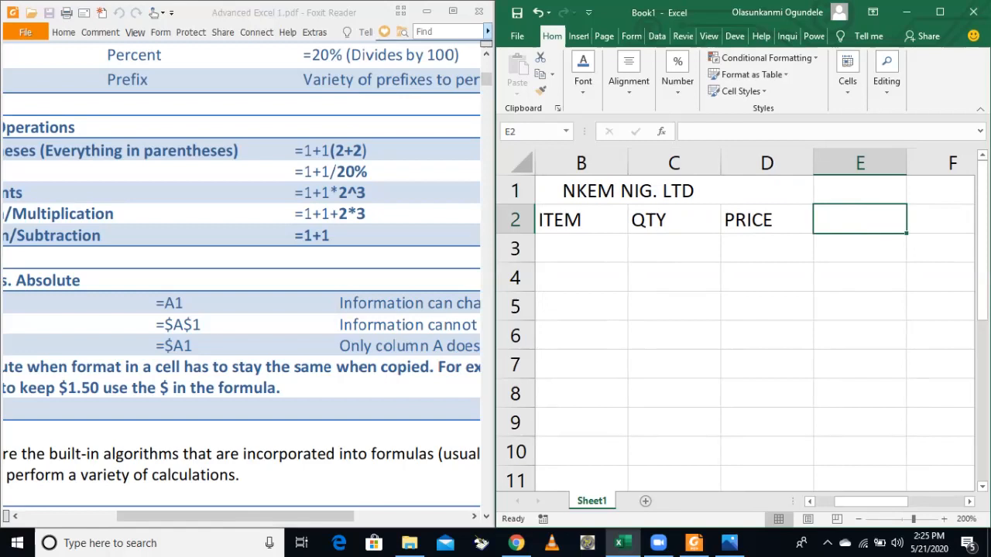
Clear the title and the column headers from rows 1 and 2, columns A through E.
key("shift+Left")
key("shift+Left")
key("shift+Left")
key("shift+Left")
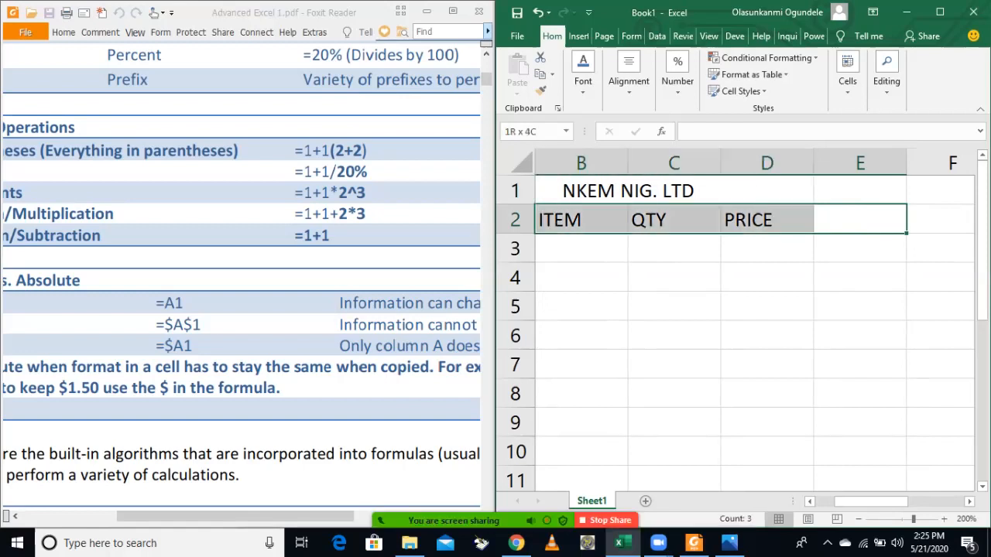
key("shift+Up")
right_click(655, 176)
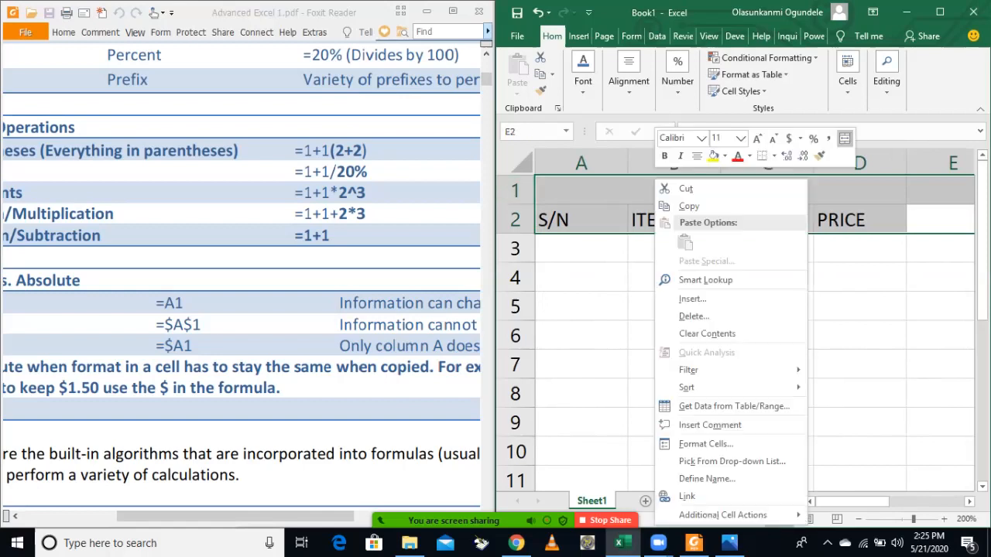
left_click(682, 334)
Enter the title EXCEL HIGH SCHOOL in the merged cell A1.
left_click(663, 191)
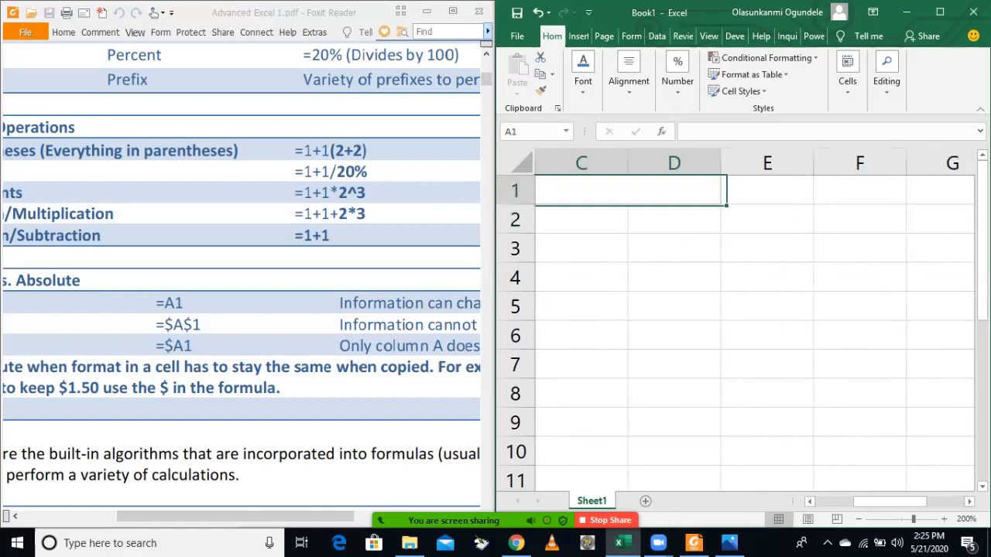
left_click_drag(889, 502, 850, 502)
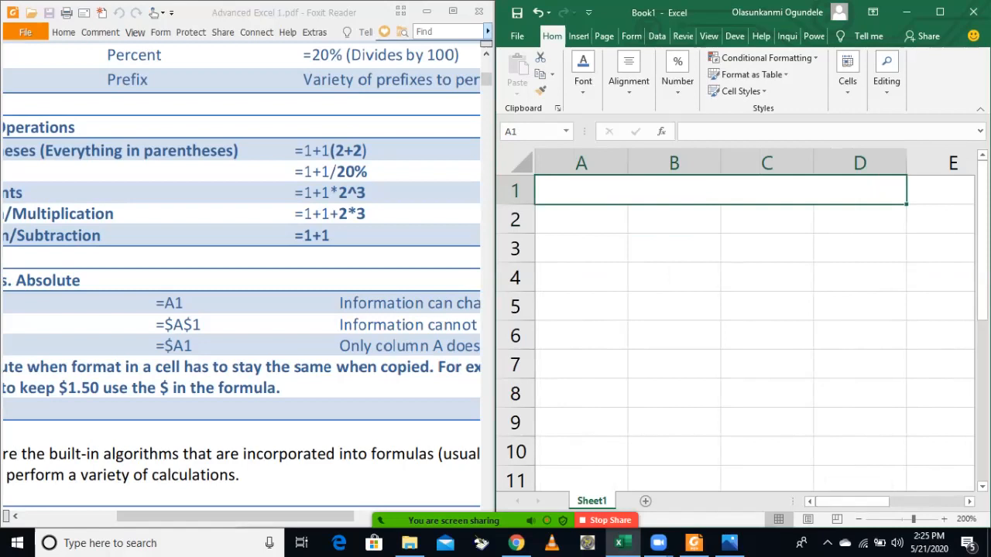
type("EXCE")
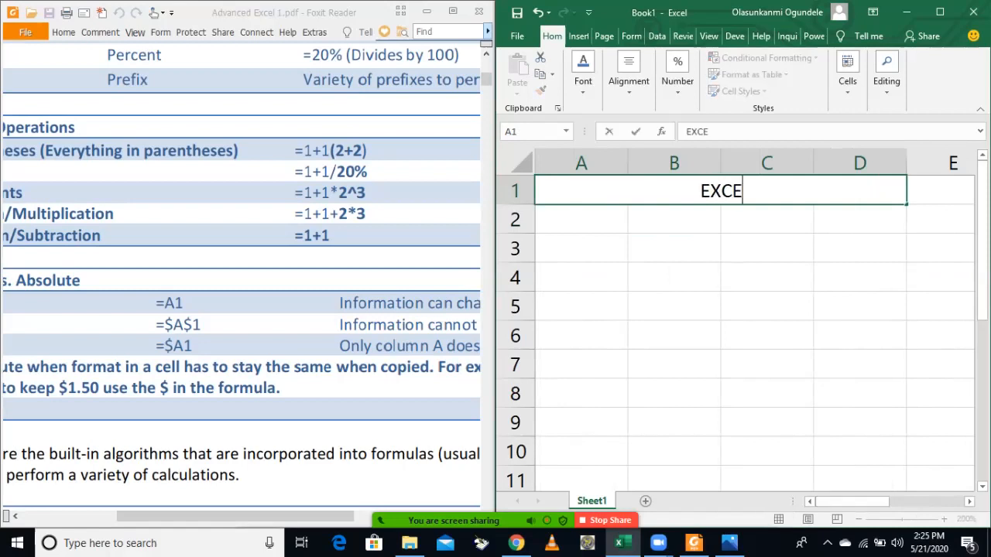
type("L HIGH SC")
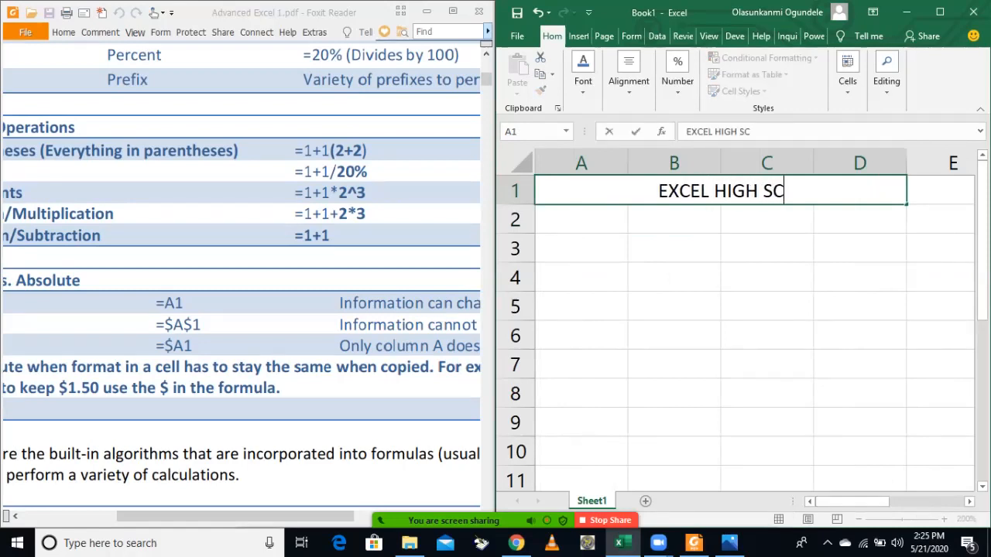
type("HOO;L\\")
key("BackSpace")
key("BackSpace")
key("BackSpace")
type("L")
key("Return")
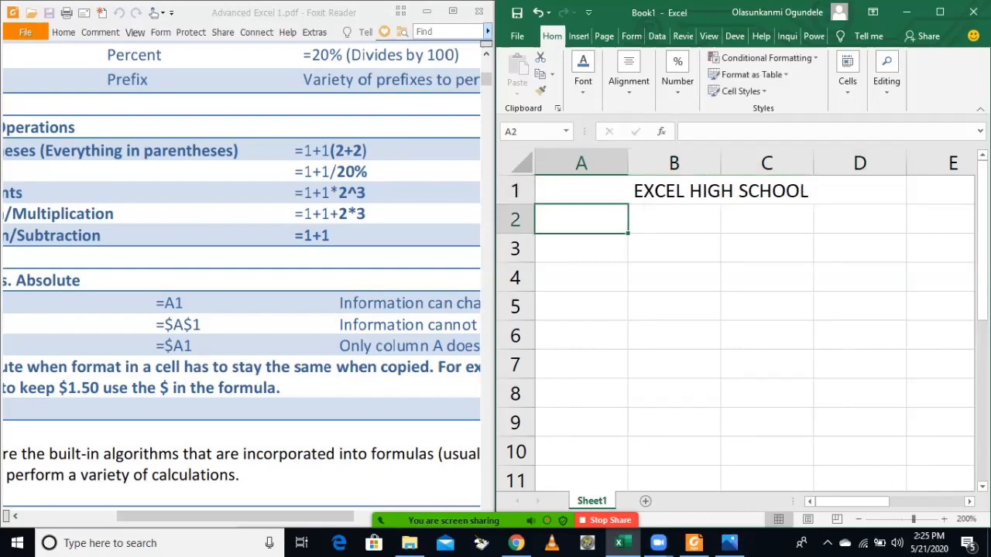
Enter the headers SUBJECTS, TEST, EXAM and CUMULATIVE SCORE in cells A2 through D2.
type("SUBJECTS")
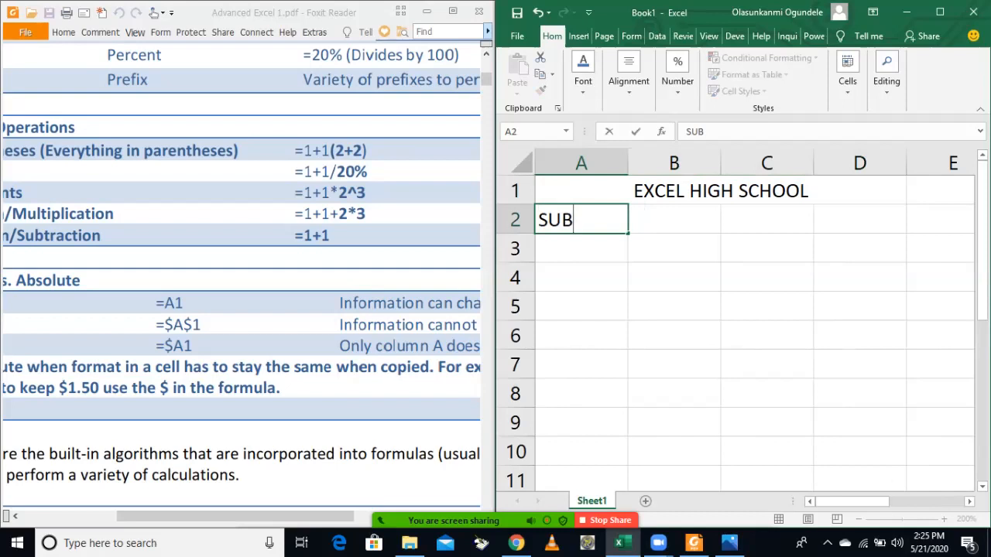
key("Tab")
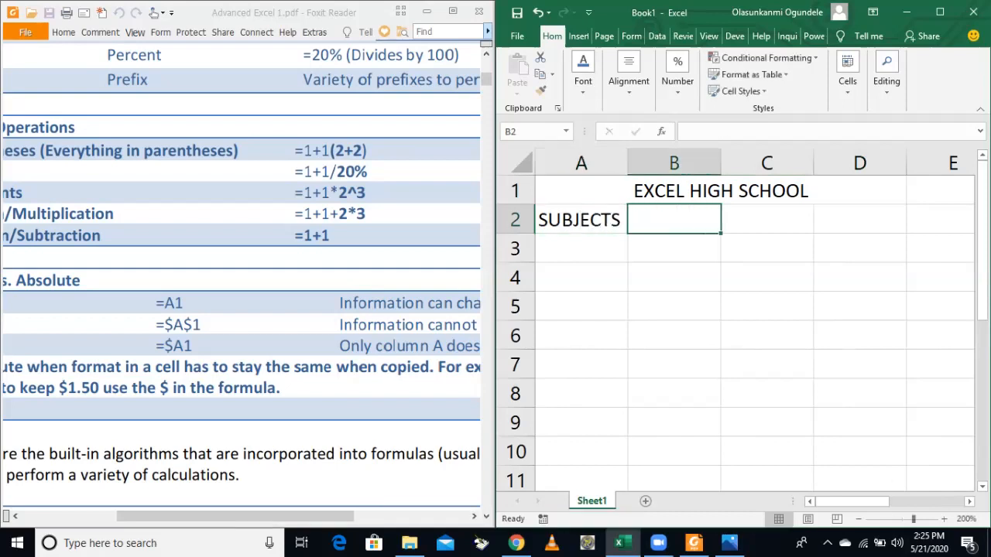
type("TEST")
key("Tab")
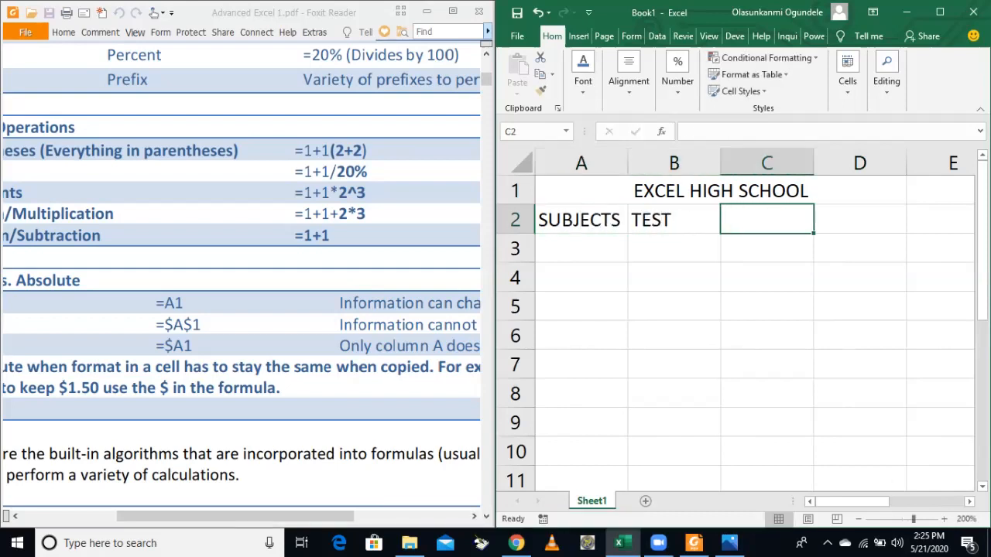
type("EXAM")
key("Tab")
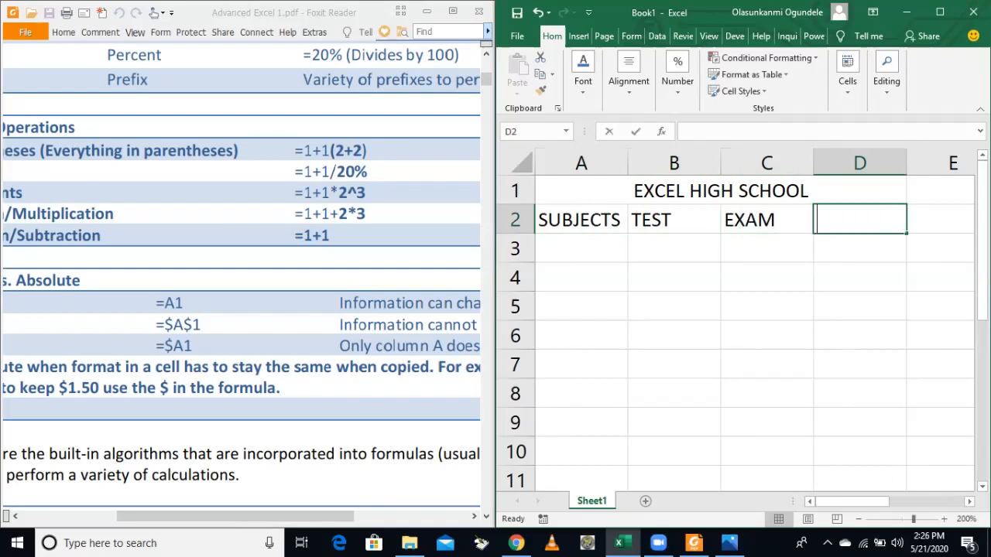
type("CUMULATIVE SCORE")
key("Tab")
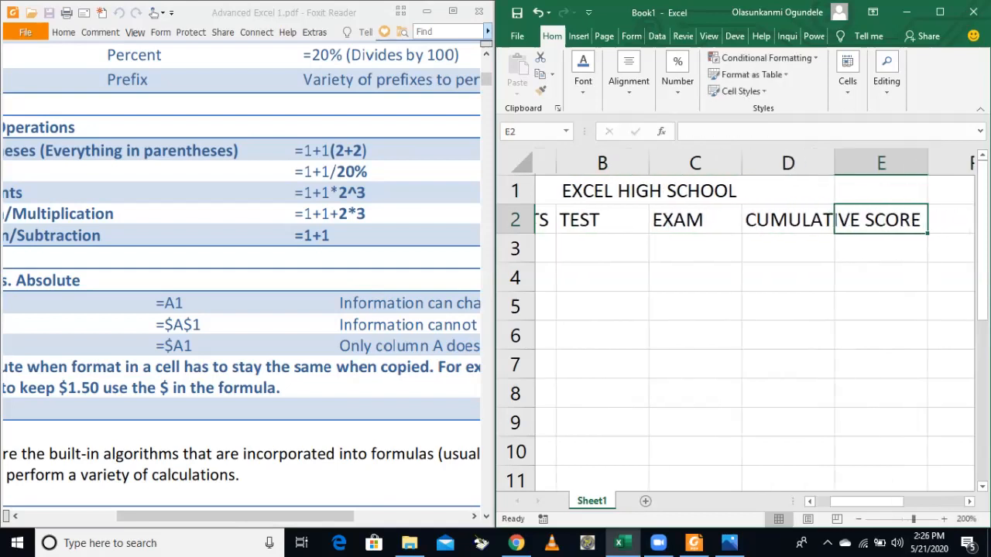
Wrap the text of the column headers in cells A2 through D2.
left_click_drag(766, 220, 524, 220)
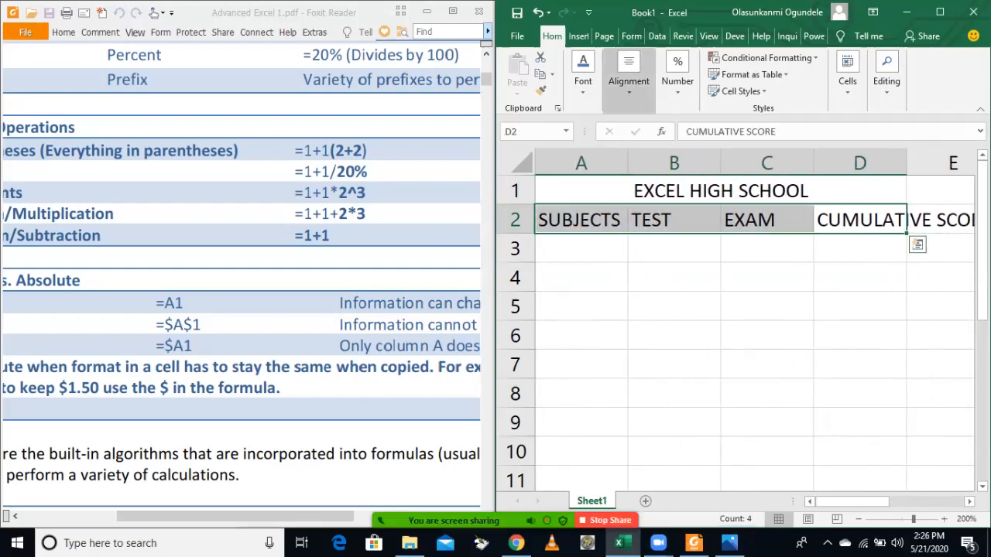
left_click(629, 73)
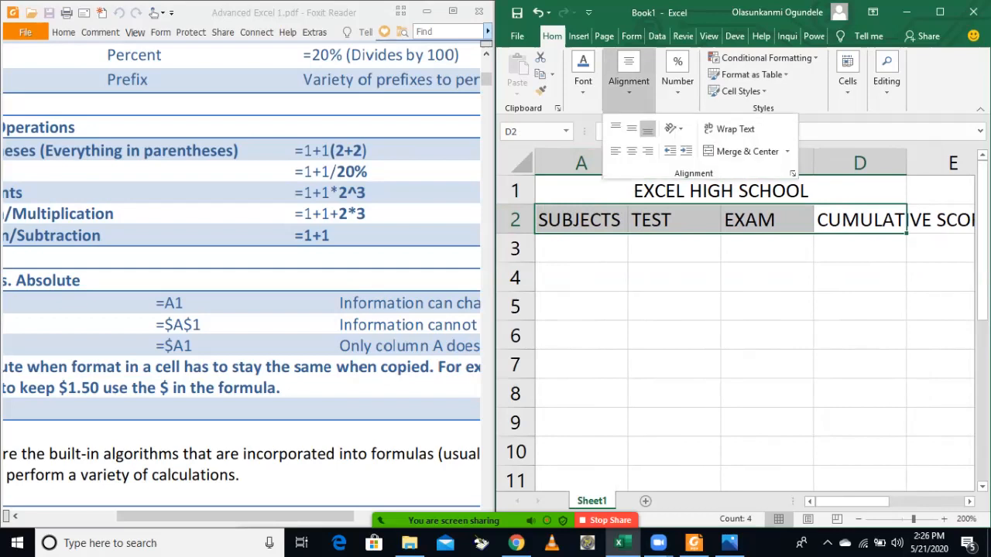
left_click(732, 129)
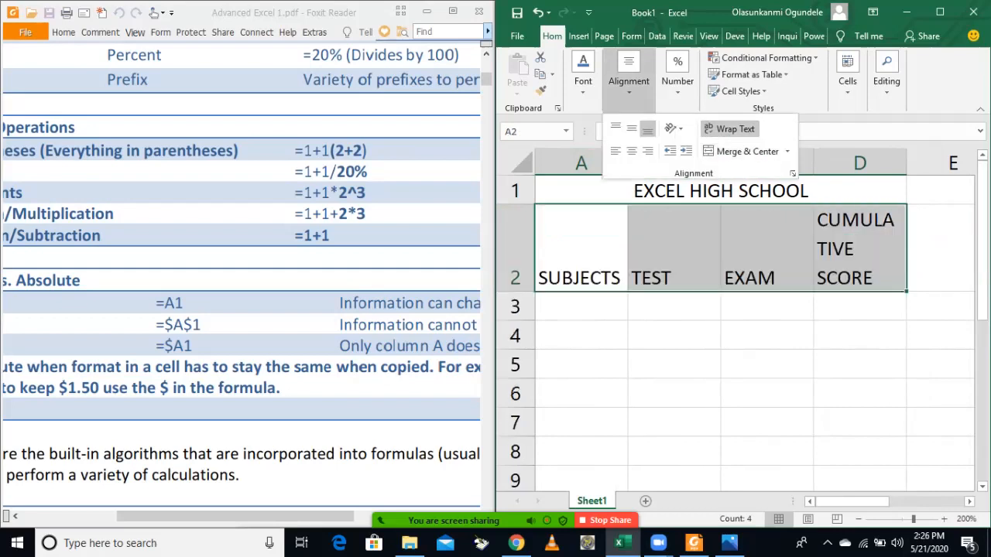
left_click(518, 37)
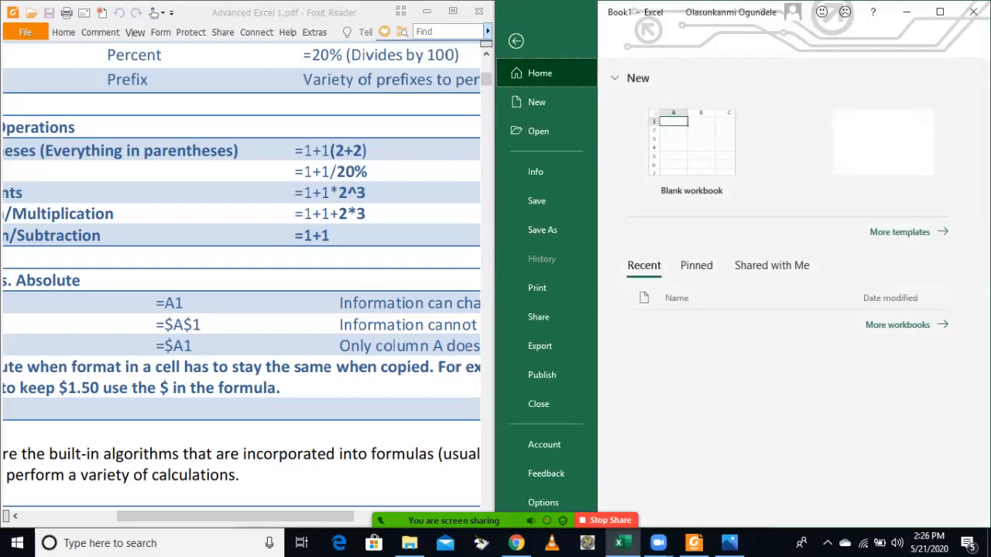
left_click(519, 38)
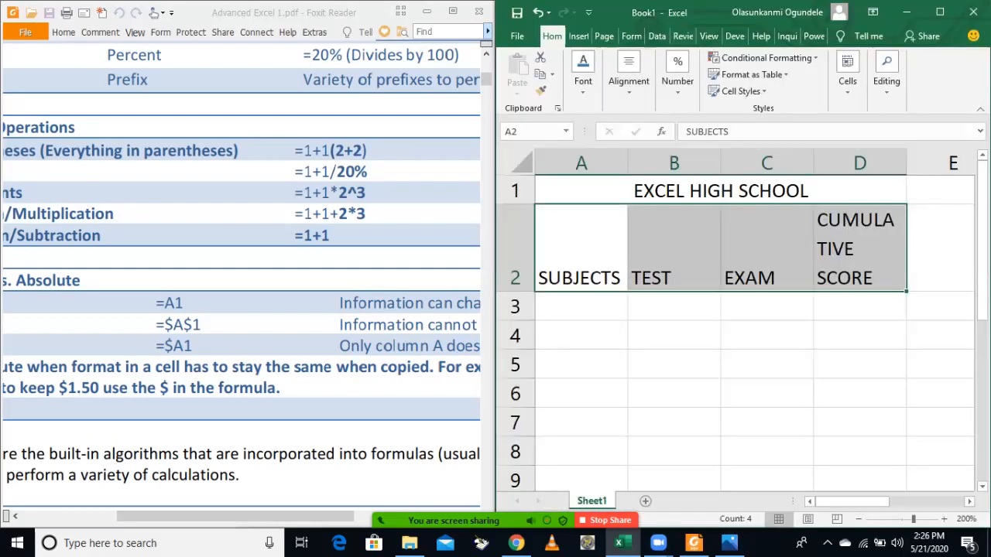
Reduce the font size of the headers in A2 through D2 to 8.
left_click(583, 81)
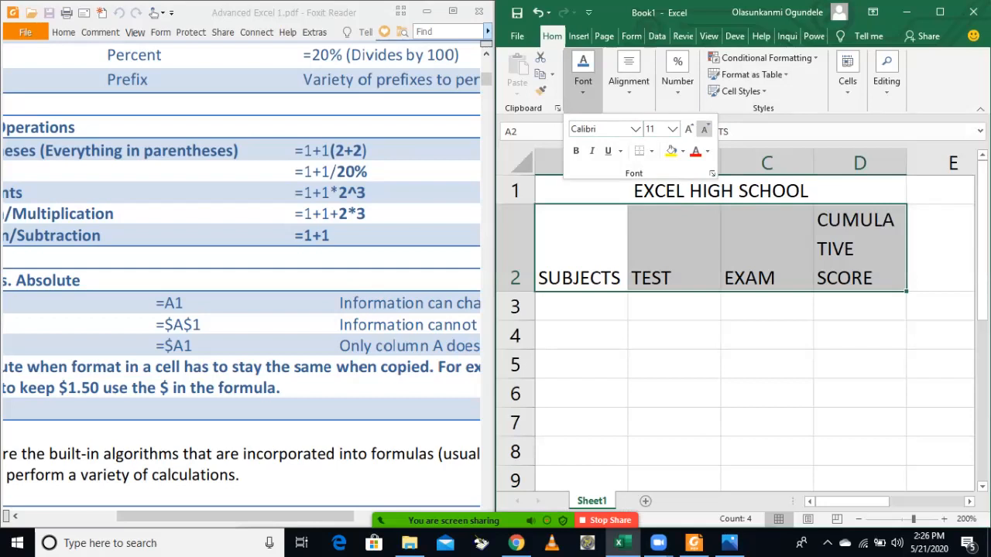
left_click(705, 129)
left_click(705, 128)
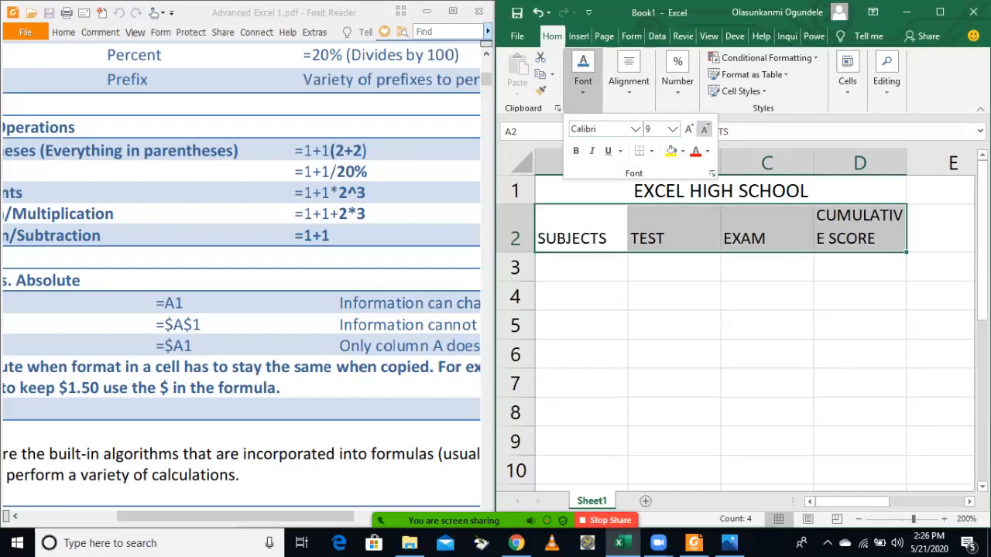
left_click(705, 128)
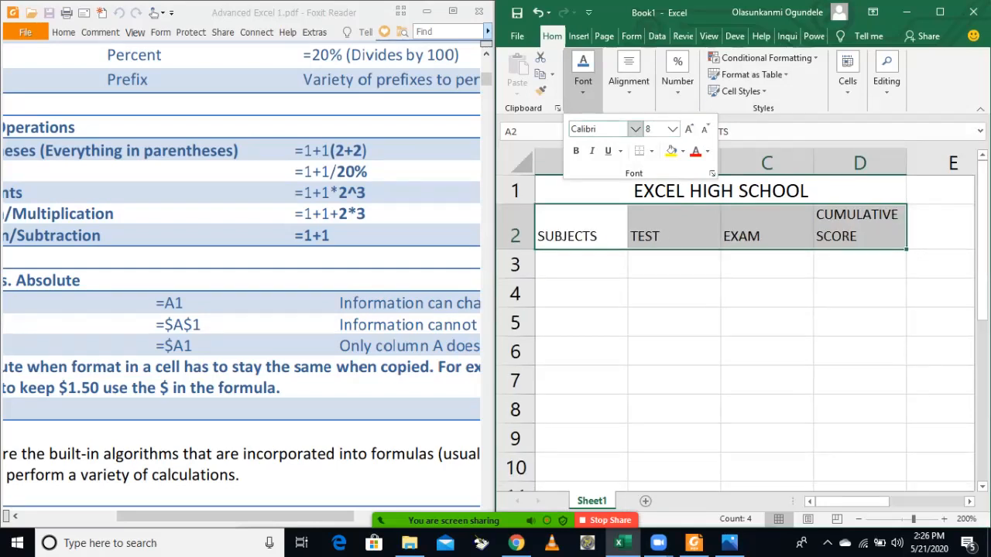
Center the headers in A2 through D2 horizontally and make them bold.
left_click(628, 80)
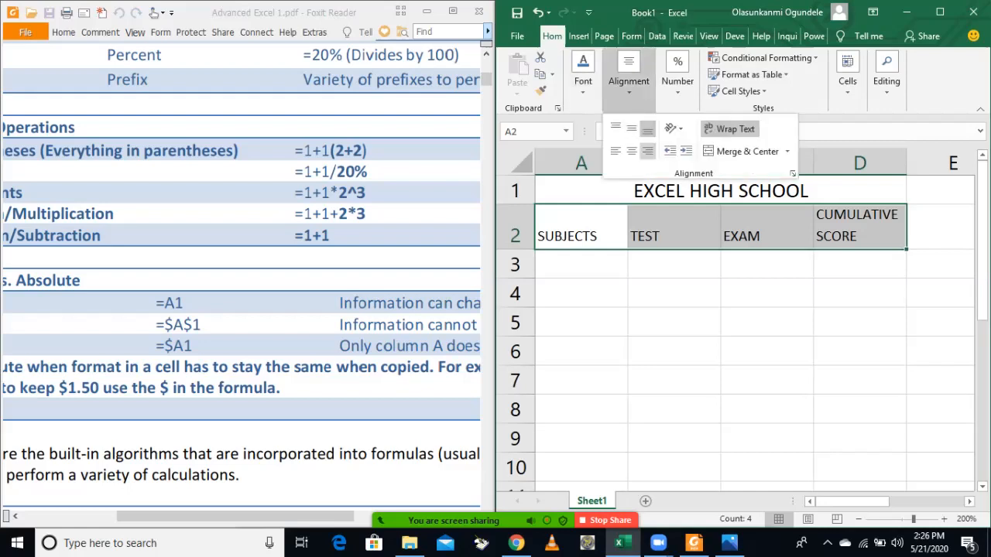
left_click(632, 151)
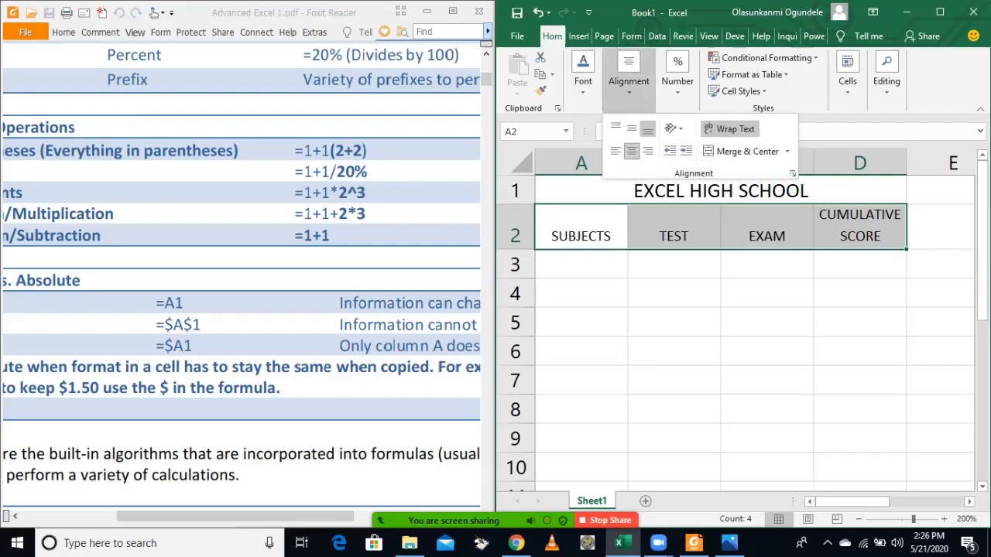
left_click(581, 233)
left_click_drag(581, 232, 859, 232)
key("ctrl+b")
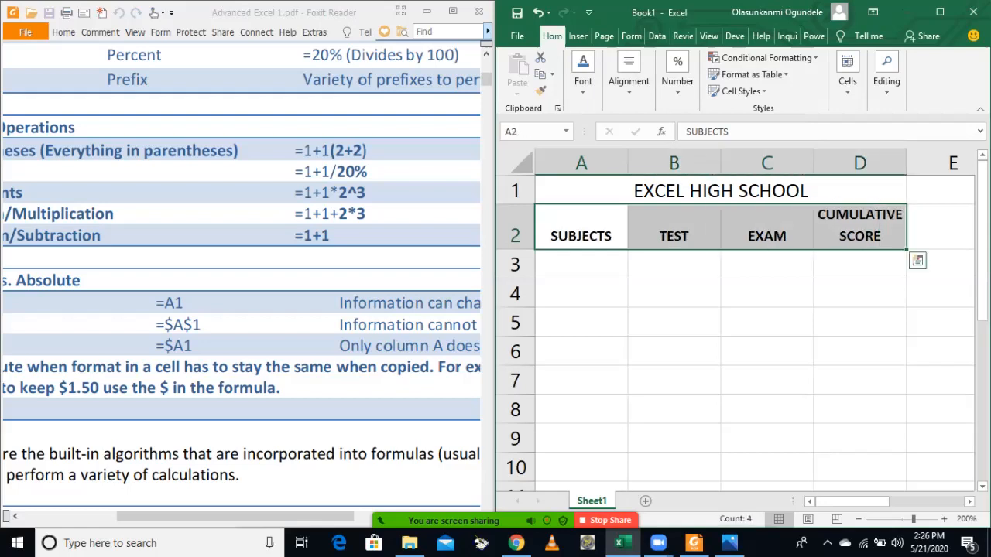
Enter Mathematic as the first subject in cell A3.
left_click(581, 264)
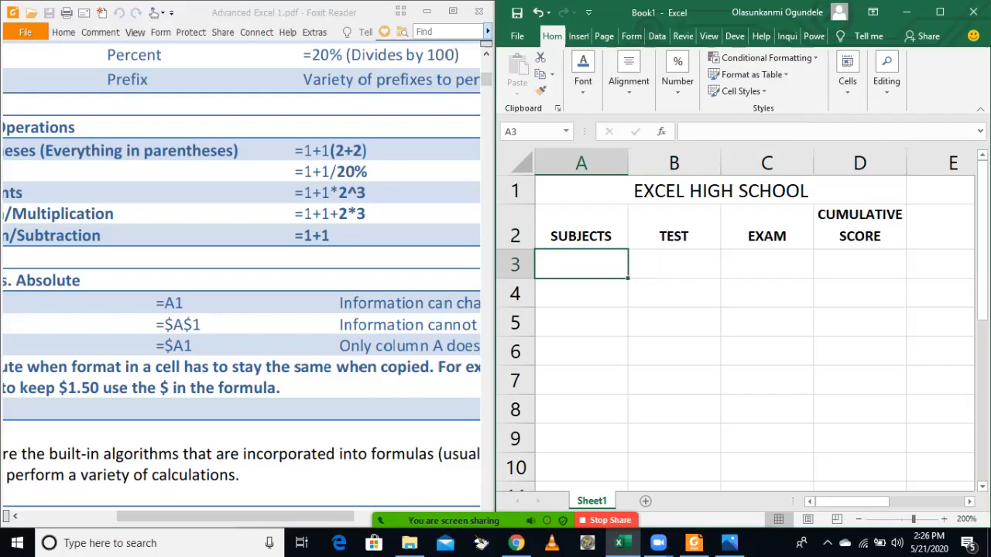
type("Mathema")
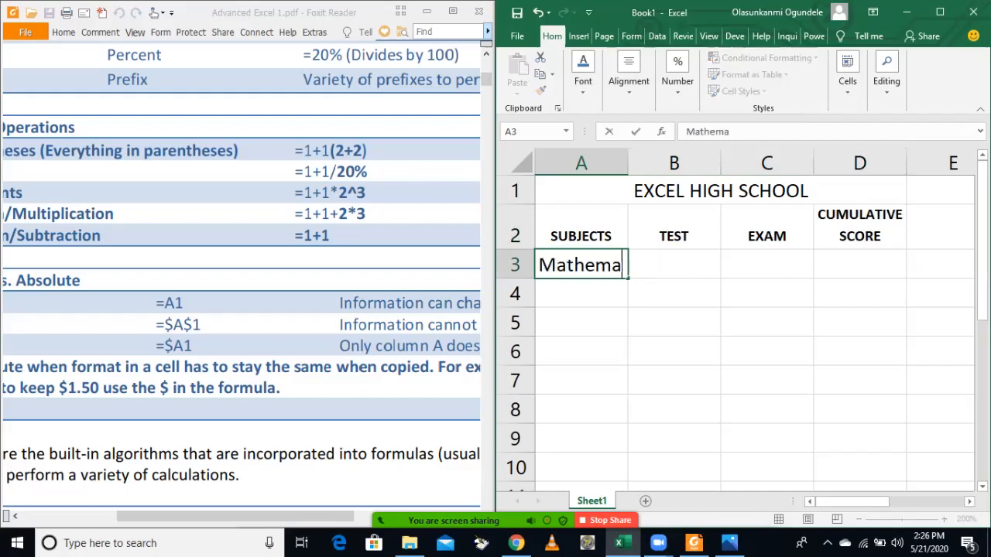
type("tic")
key("Tab")
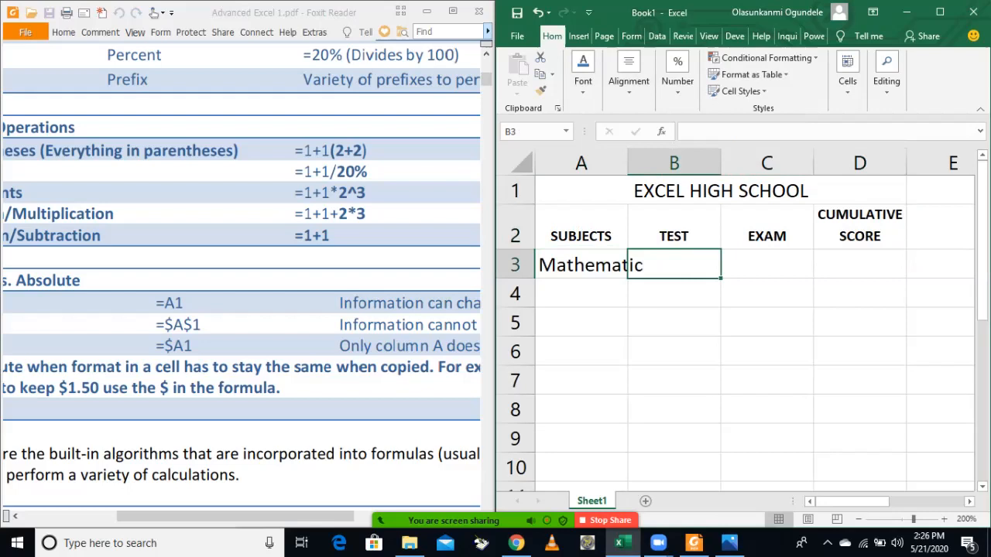
Widen column A so the subject name in A3 fits within its cell.
left_click(859, 519)
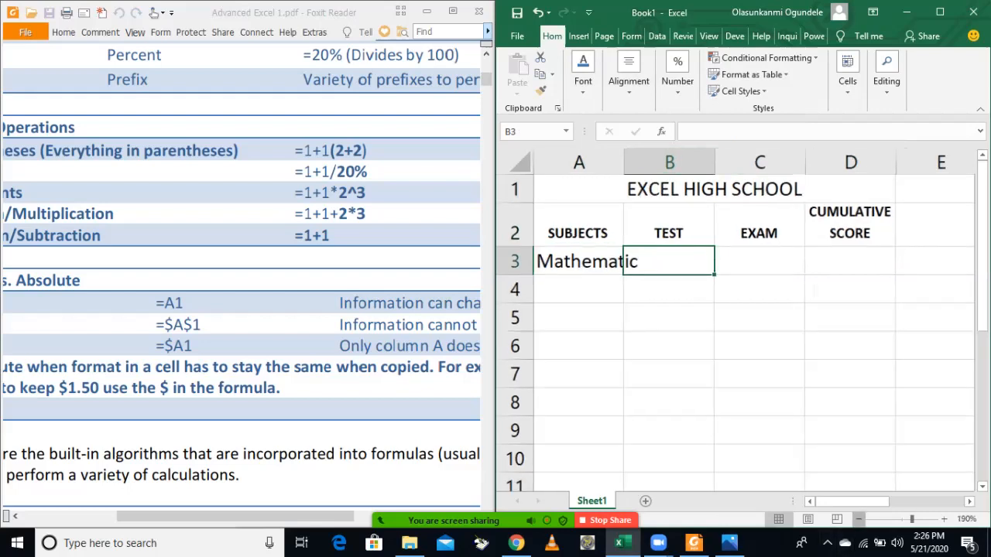
left_click(859, 520)
left_click(859, 520)
left_click(859, 519)
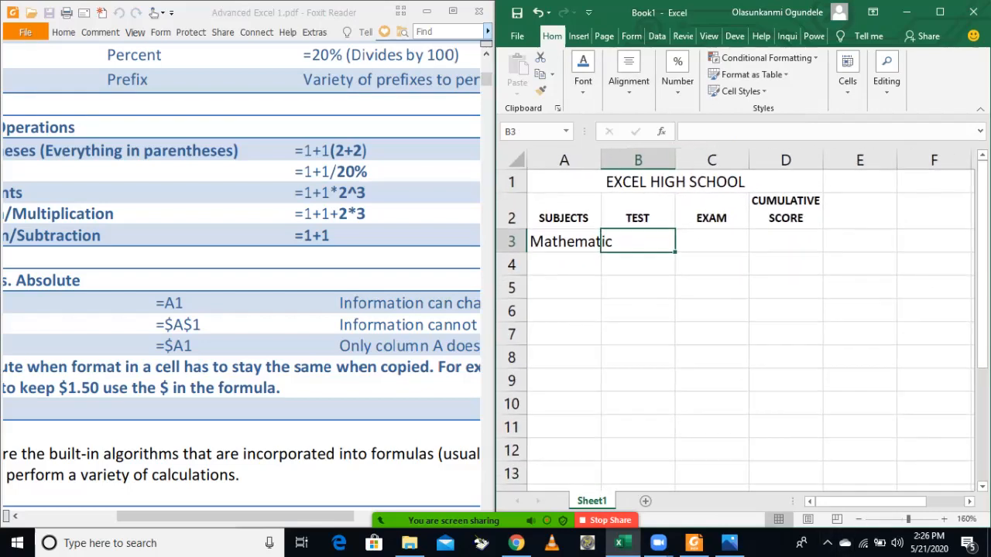
left_click_drag(600, 160, 663, 160)
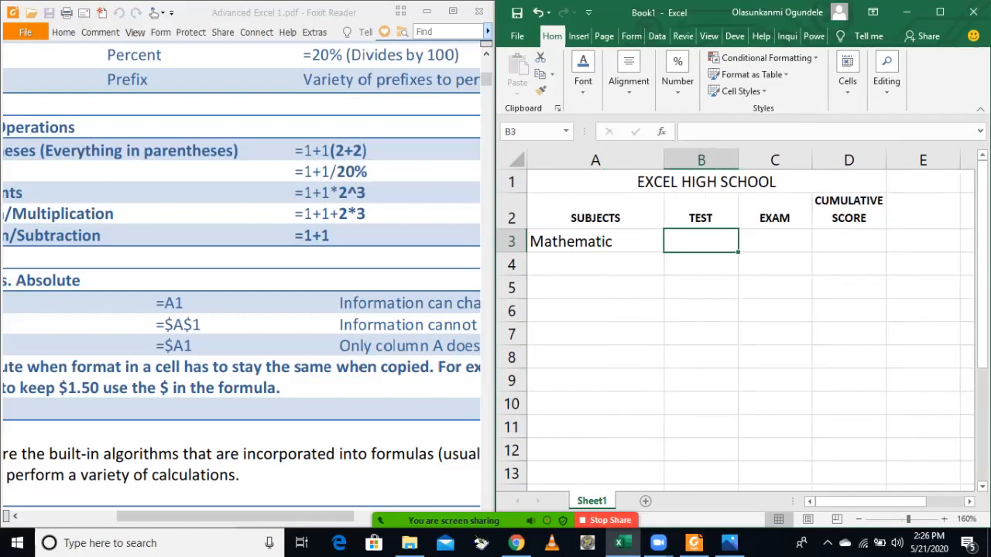
Correct the subject in cell A3 to Mathematics.
left_click(595, 242)
key("F2")
type("s")
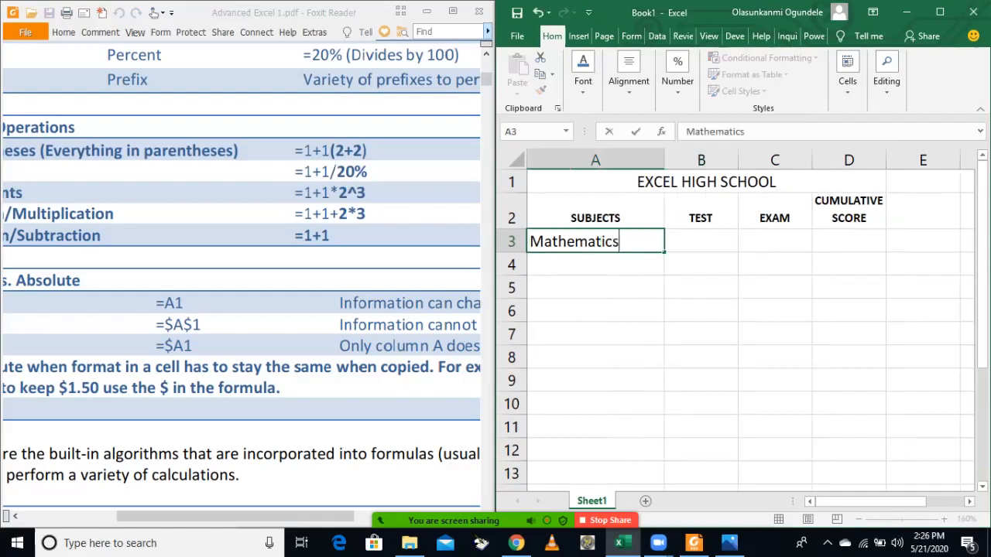
key("Return")
Enter the subjects English, Commerce, Biology, Physics and ICT in cells A4 through A8.
type("English")
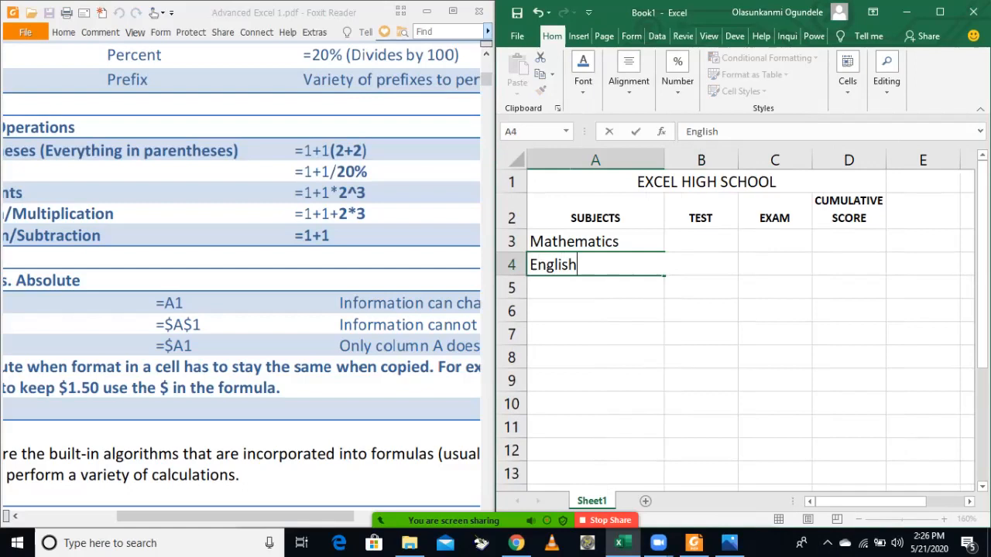
key("Return")
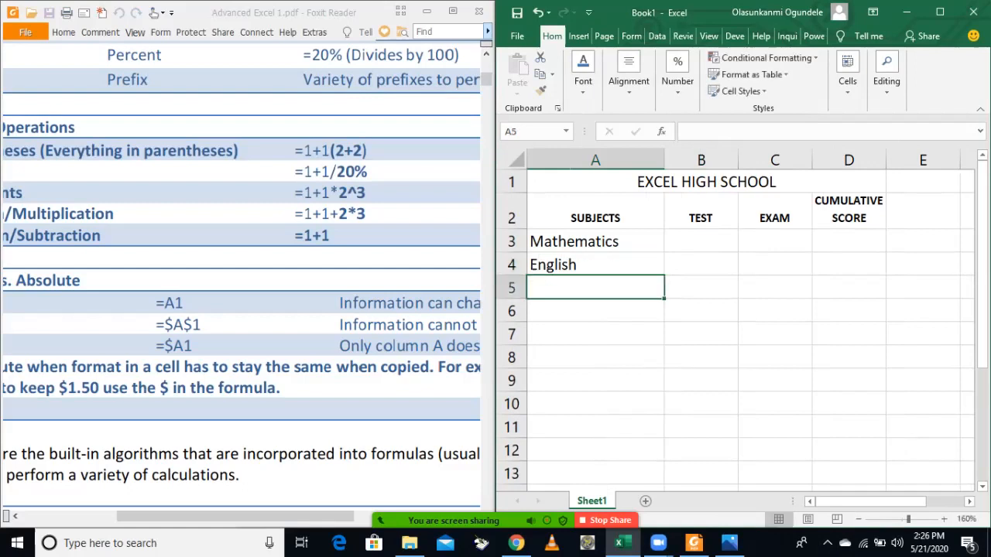
type("Commerce")
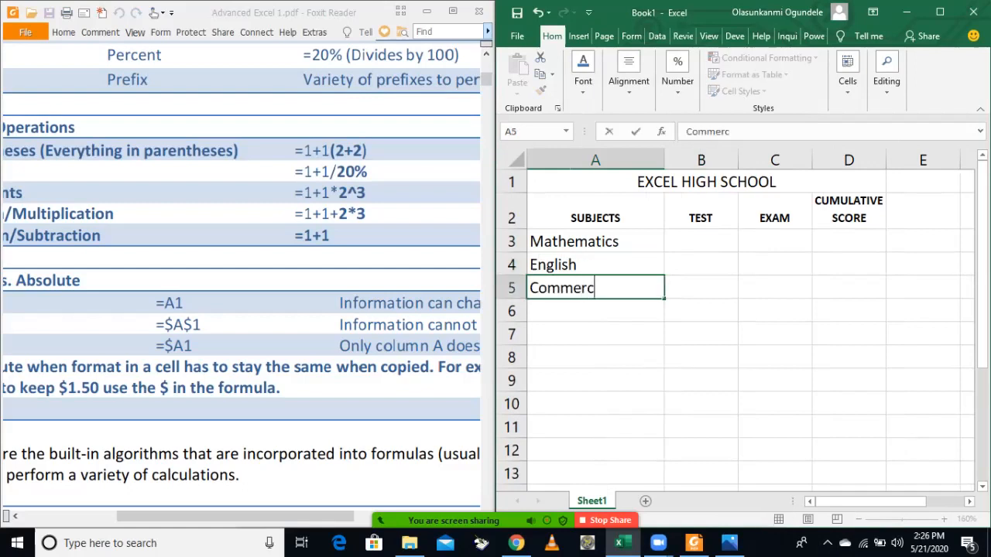
key("Return")
type("Biology")
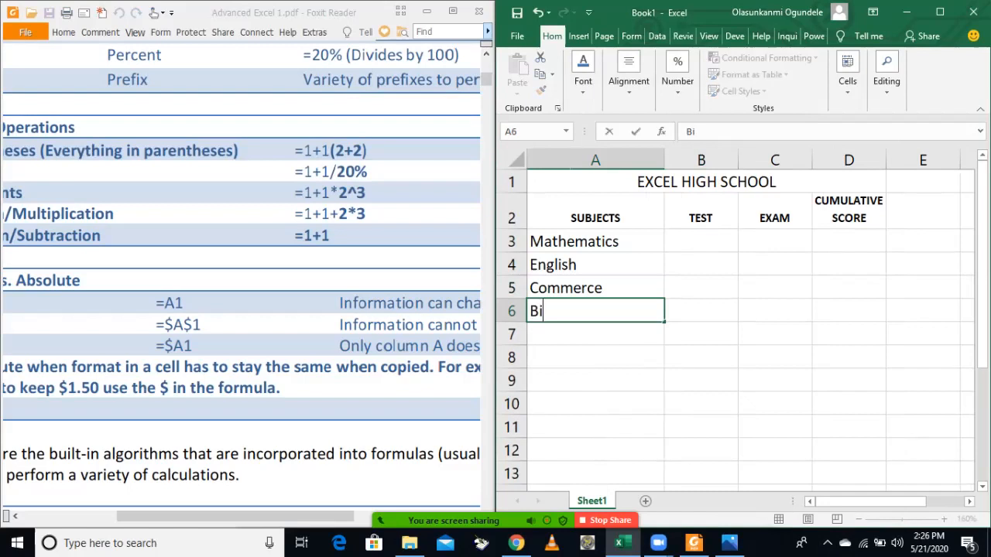
key("Tab")
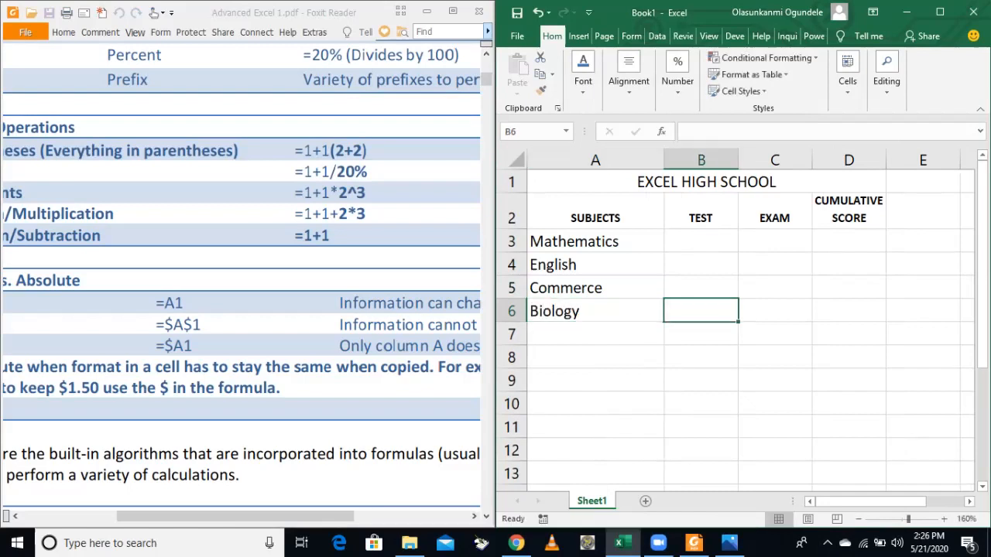
key("Left")
key("Down")
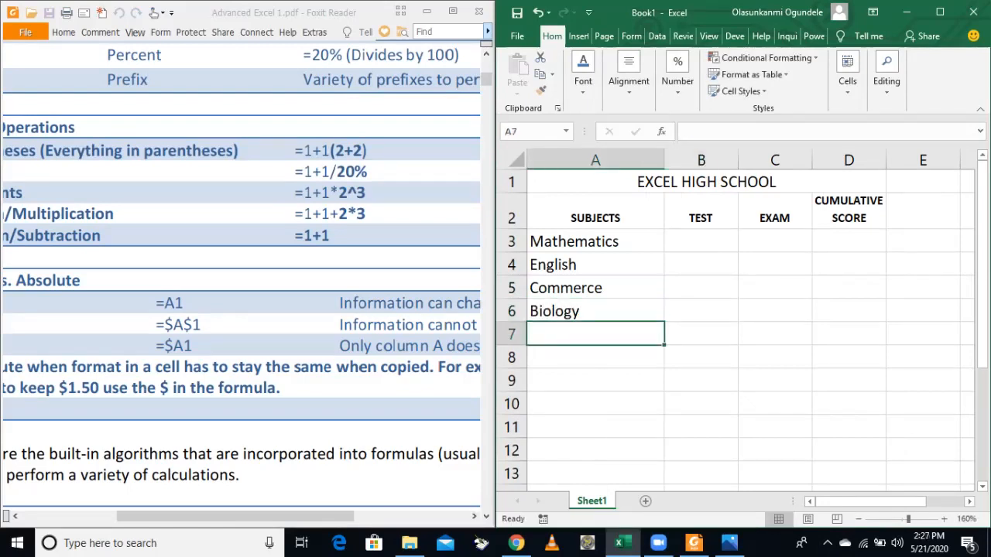
type("Physics")
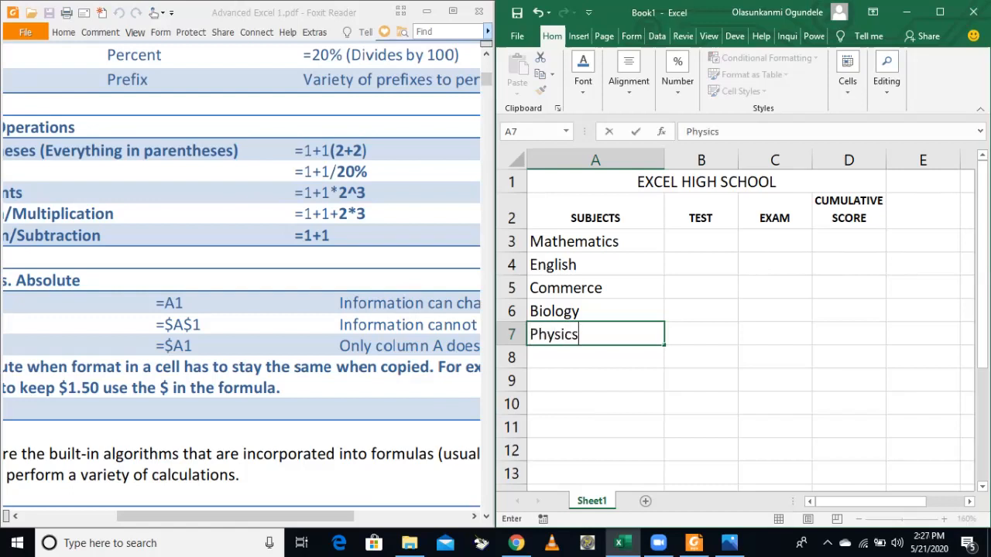
key("Return")
type("ICT")
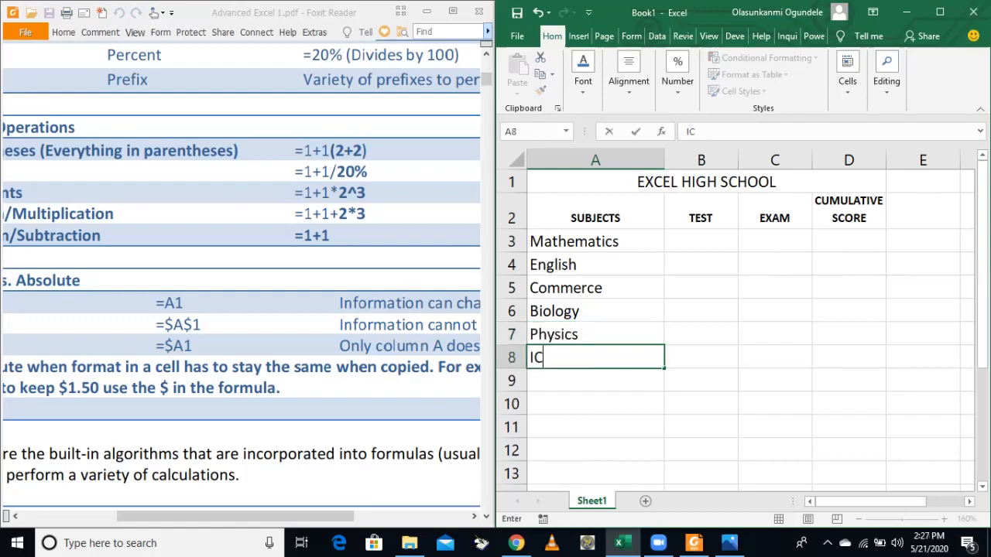
key("Tab")
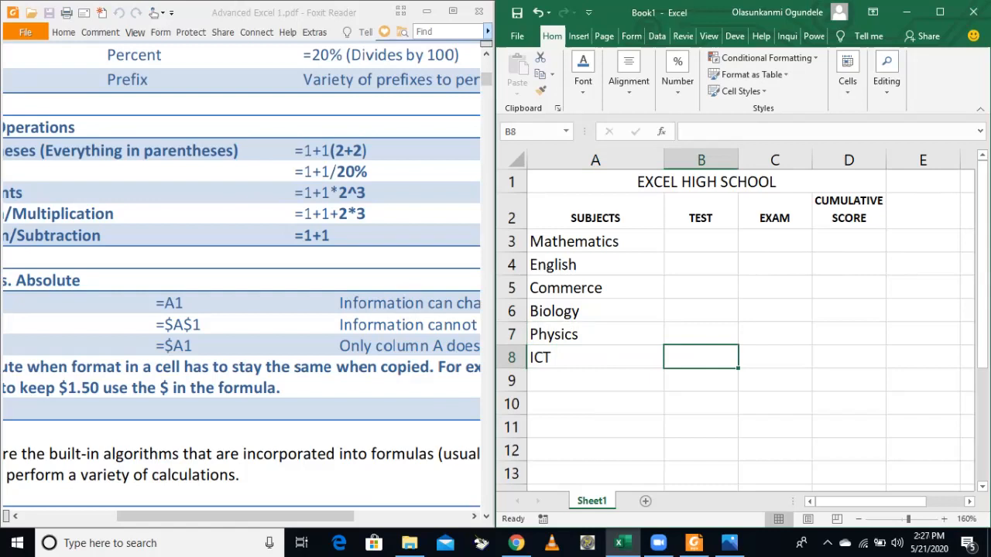
Enter a test score of 30 and an exam score of 57 for Mathematics in B3 and C3.
left_click(701, 242)
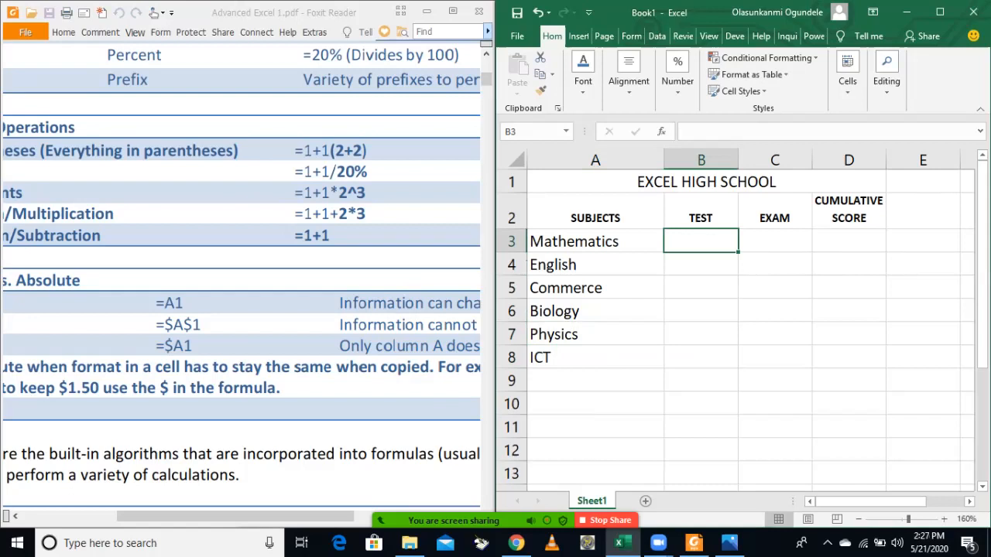
type("30")
key("Tab")
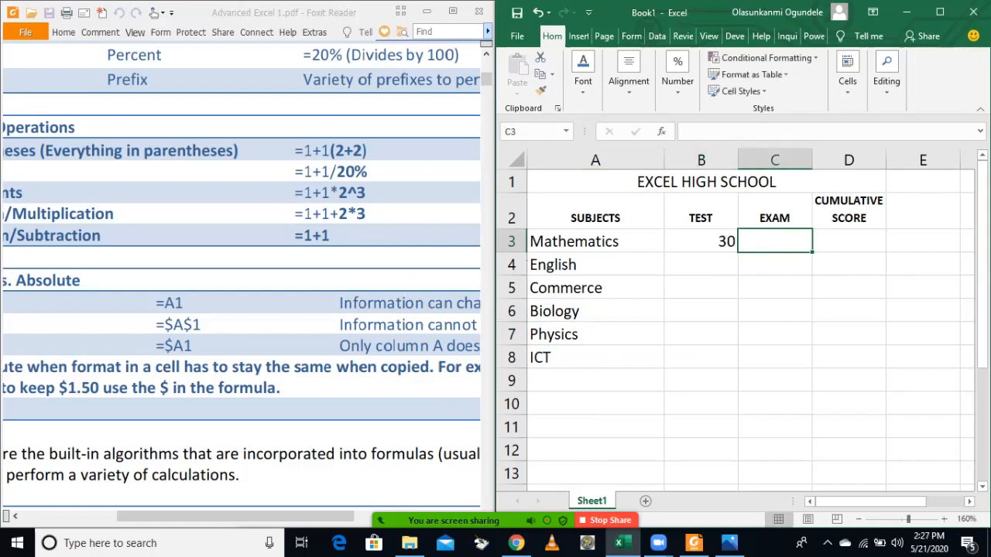
type("57")
key("Return")
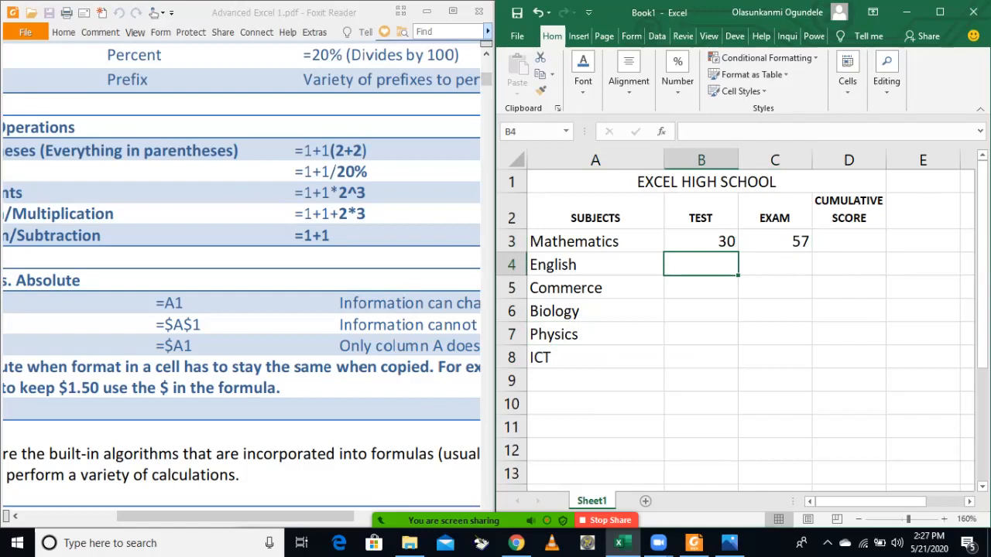
Enter the remaining test scores 23, 28, 32, 36 and 30 in cells B4 through B8.
type("23")
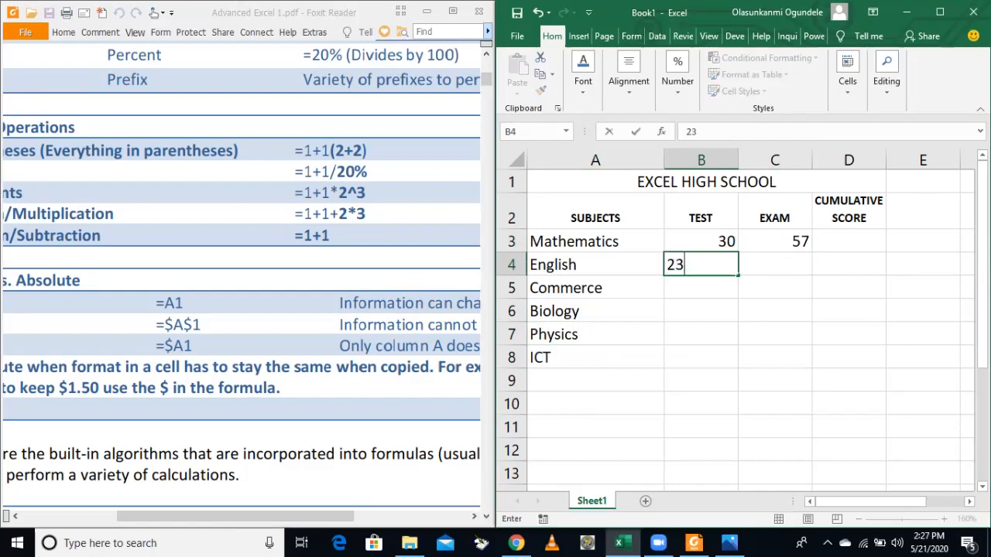
key("Return")
key("Right")
key("Left")
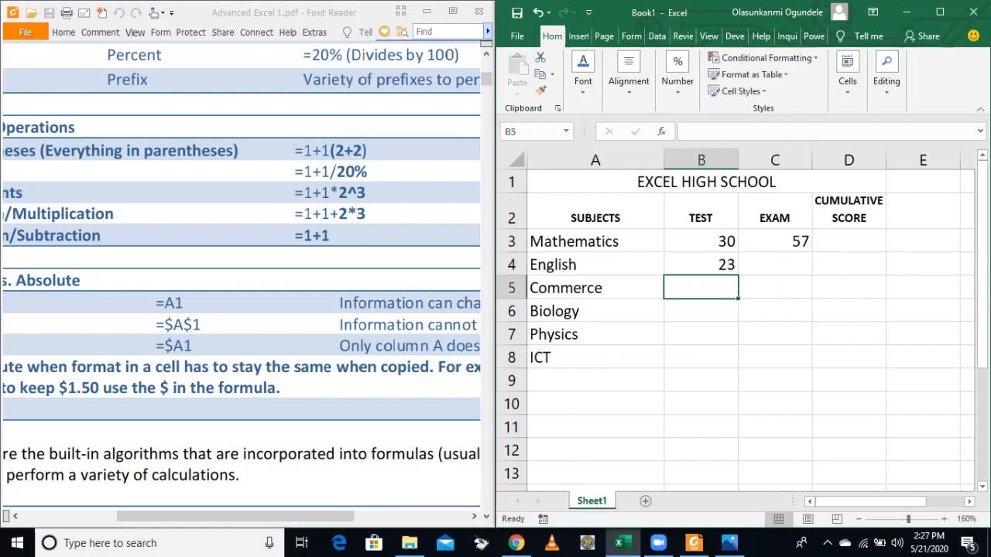
type("45")
key("BackSpace")
key("BackSpace")
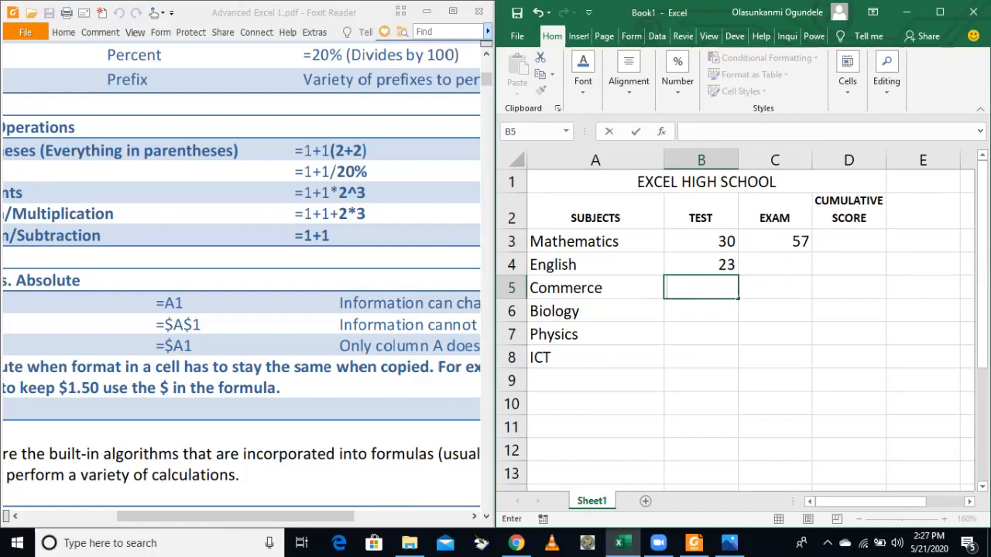
type("28")
key("Return")
type("32")
key("Return")
type("36")
key("Return")
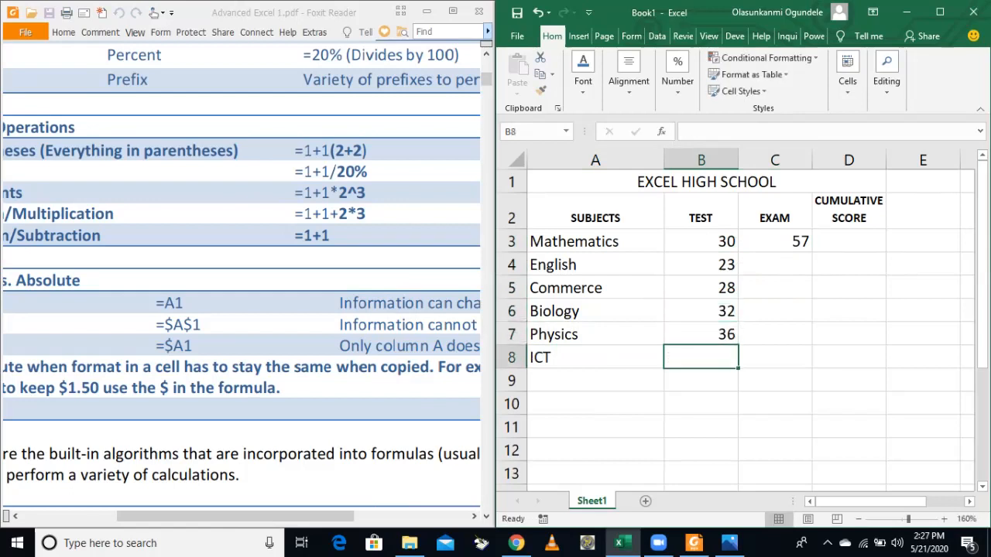
type("30")
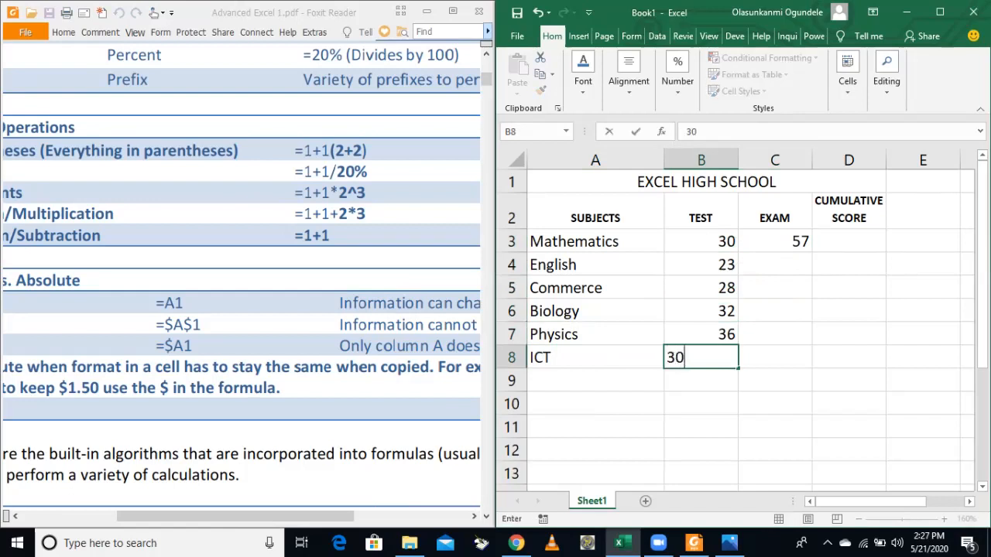
key("Return")
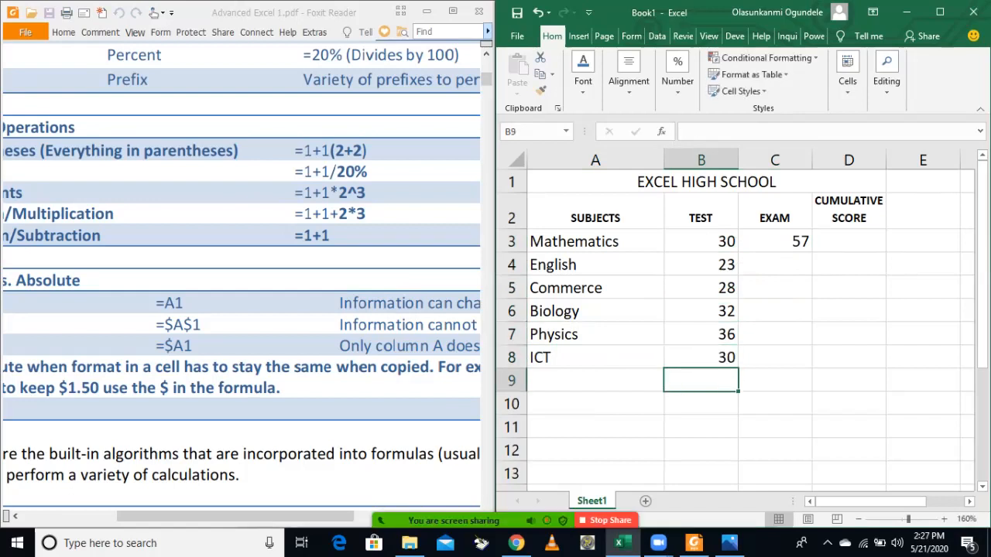
Enter the remaining exam scores 56, 44, 55, 43 and 34 in cells C4 through C8.
left_click(775, 265)
type("565")
key("BackSpace")
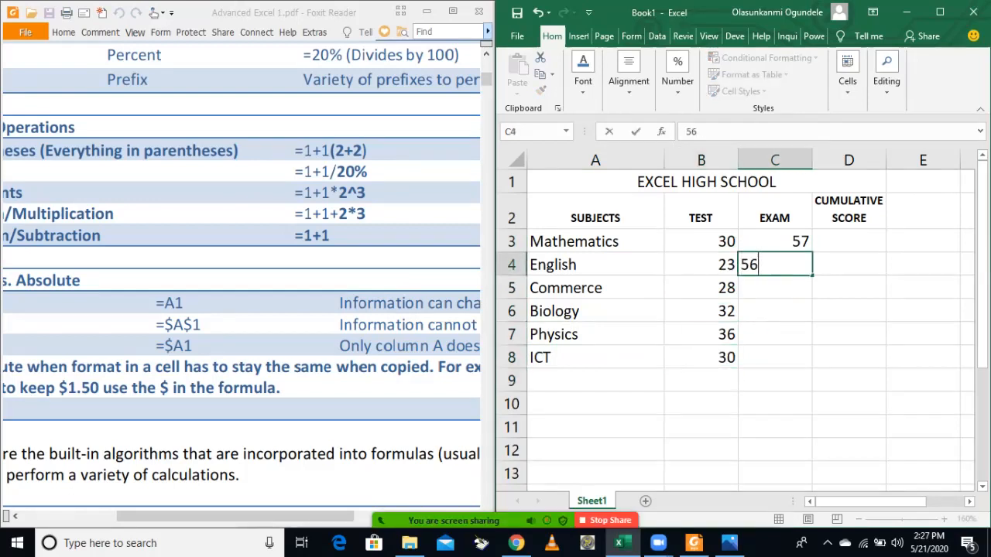
key("Return")
type("44")
key("Return")
type("55")
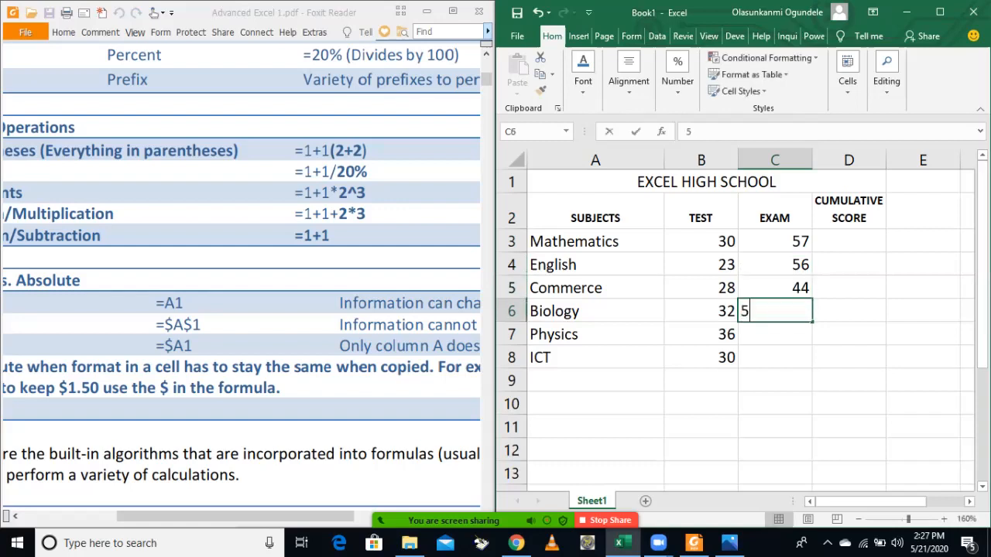
key("Return")
type("43")
key("Return")
type("34")
key("Return")
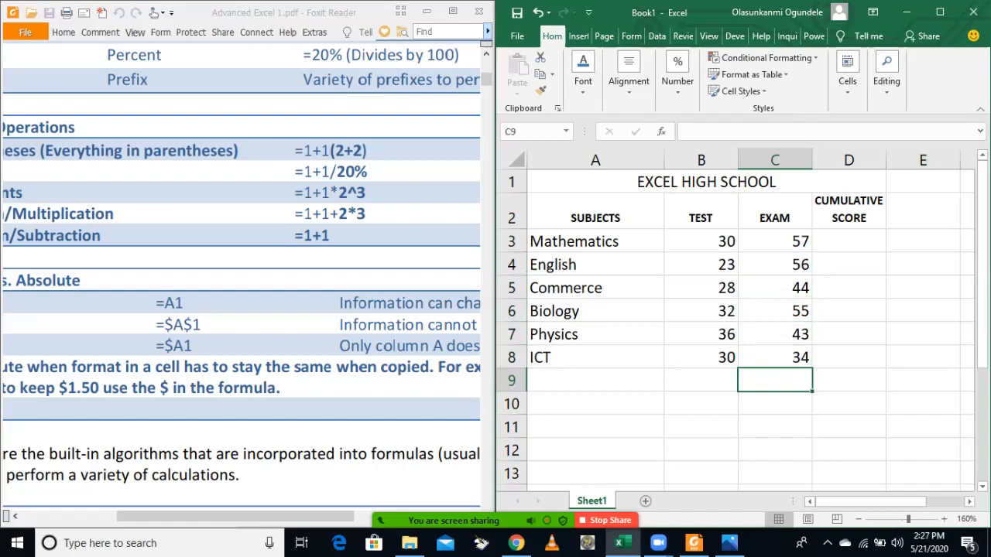
Examine the Mathematics test, exam and cumulative score cells and the column letters and row number that form their references.
left_click(849, 241)
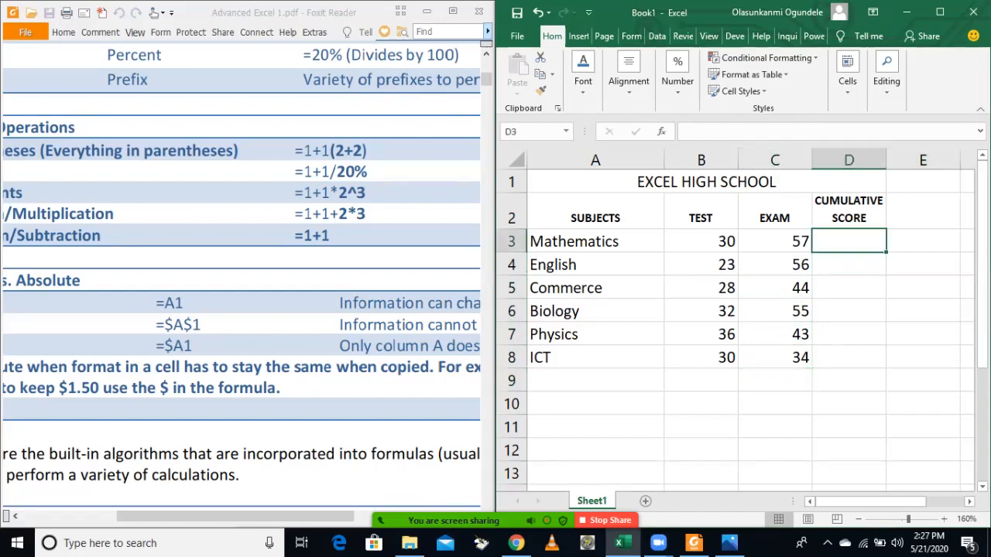
left_click(701, 242)
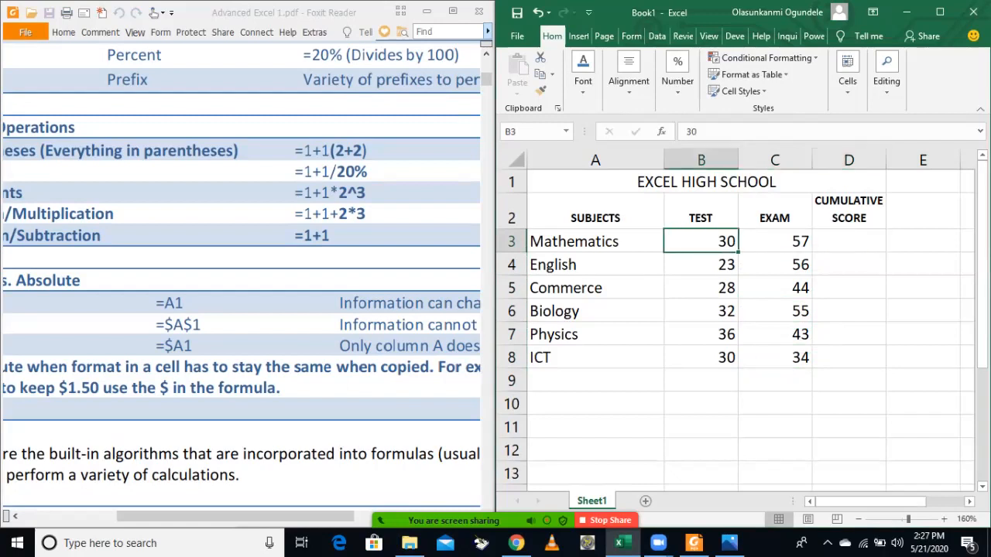
left_click(774, 219)
left_click(775, 242)
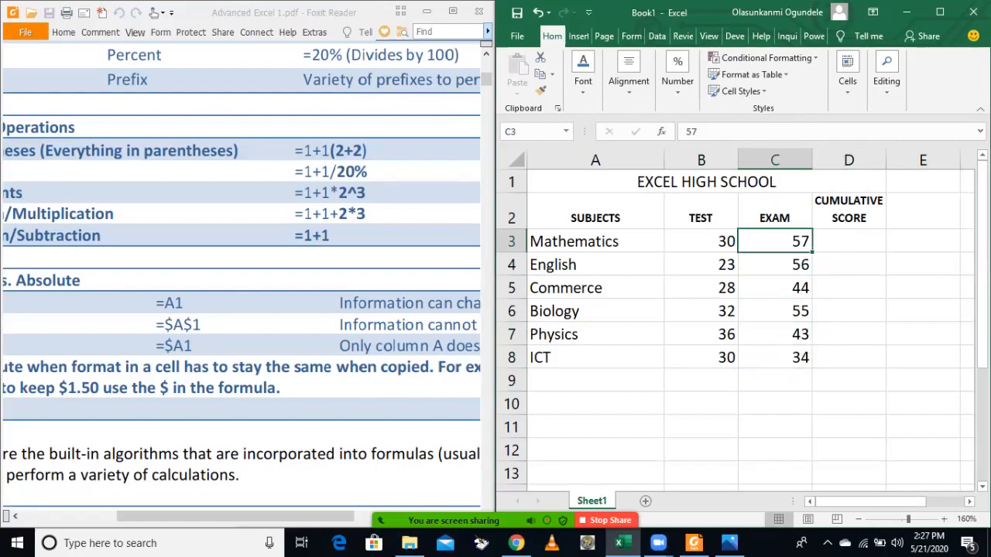
left_click(850, 242)
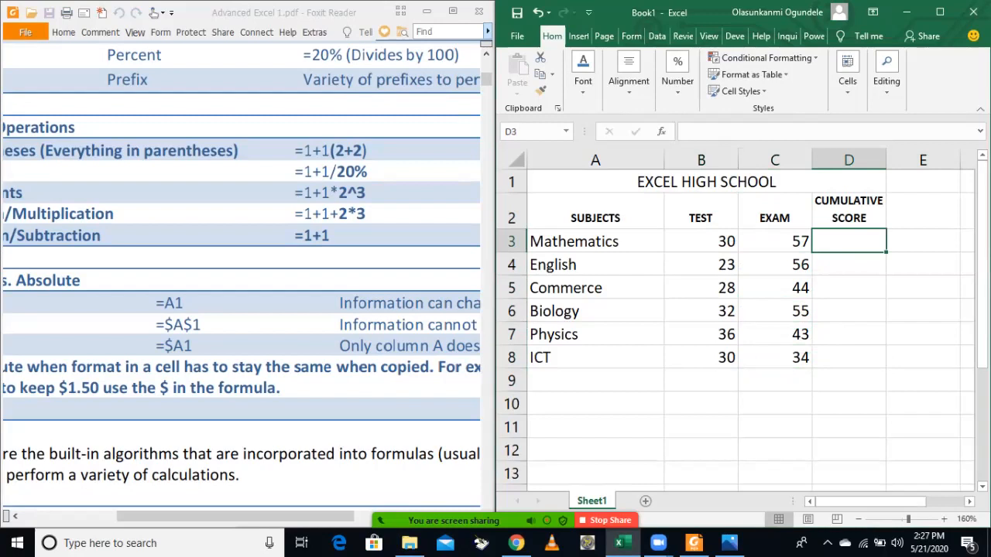
left_click(701, 159)
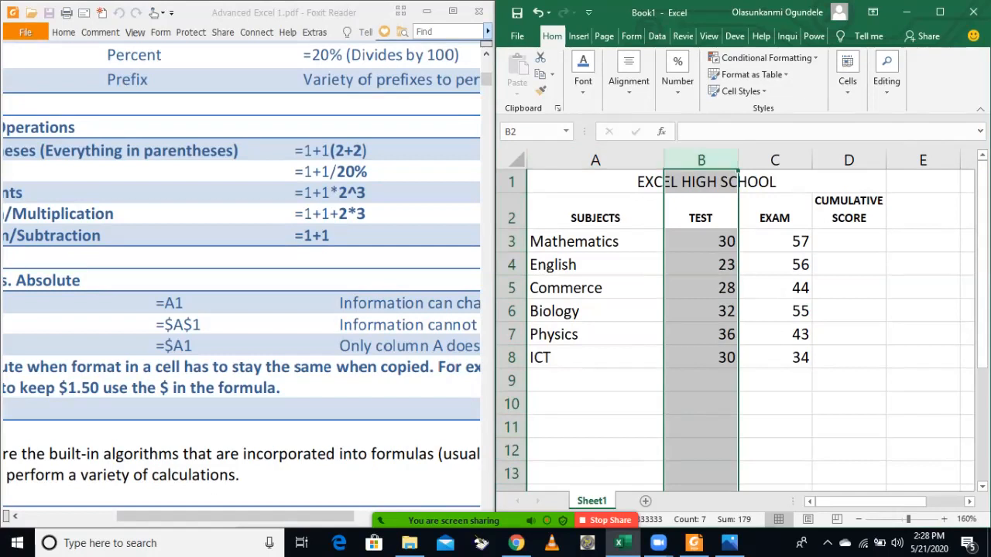
left_click(595, 182)
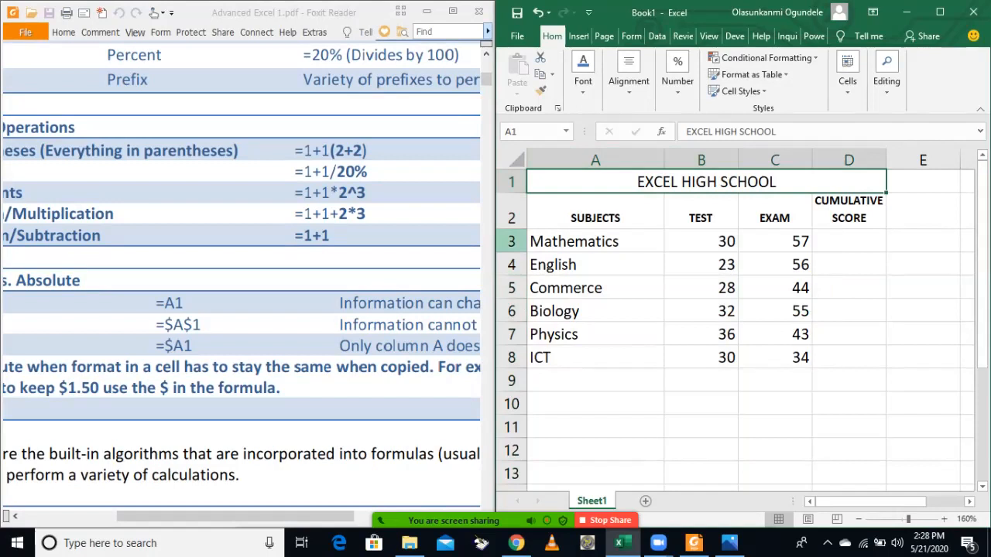
left_click(512, 241)
left_click(701, 241)
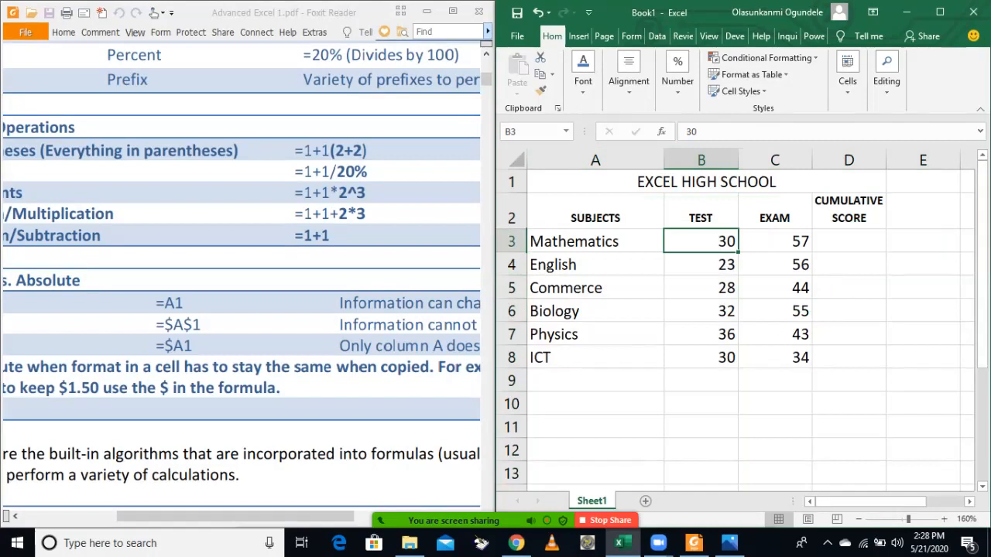
left_click(775, 242)
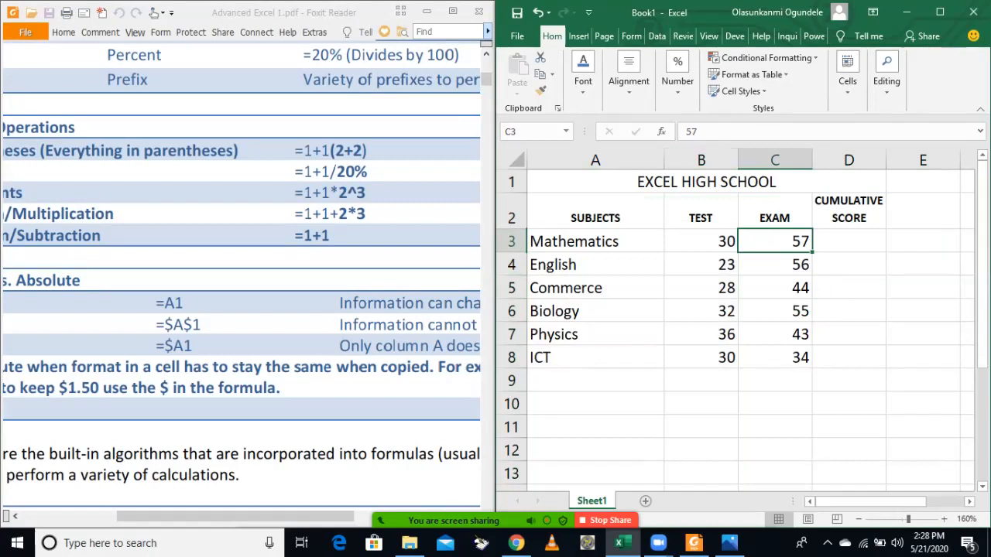
Calculate the Mathematics cumulative score in cell D3 with the formula =B3+C3.
left_click(849, 242)
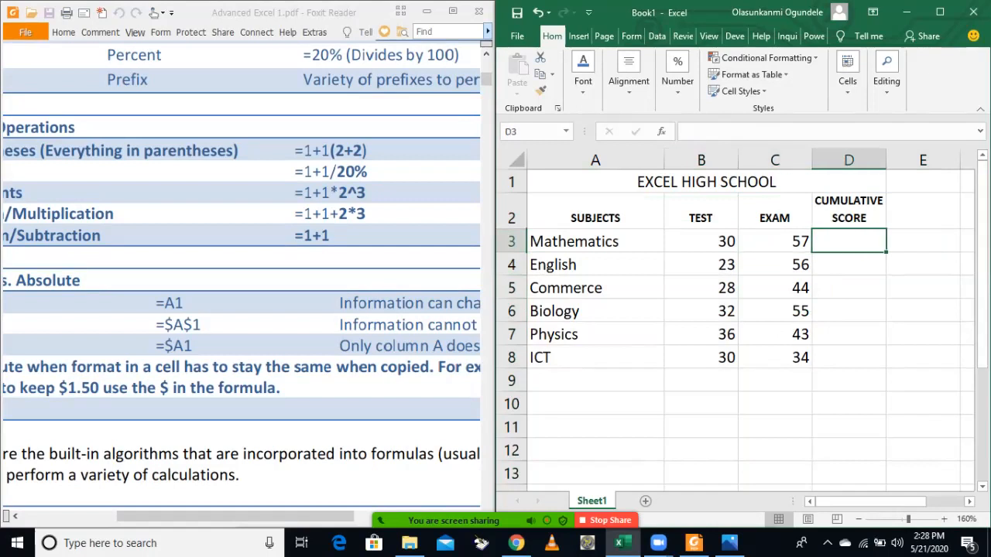
type("=")
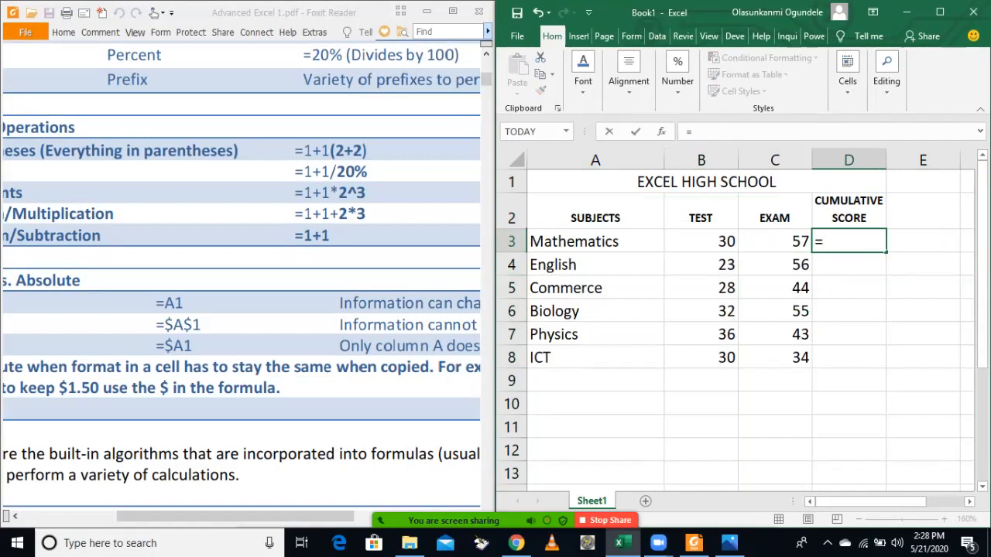
type("b3")
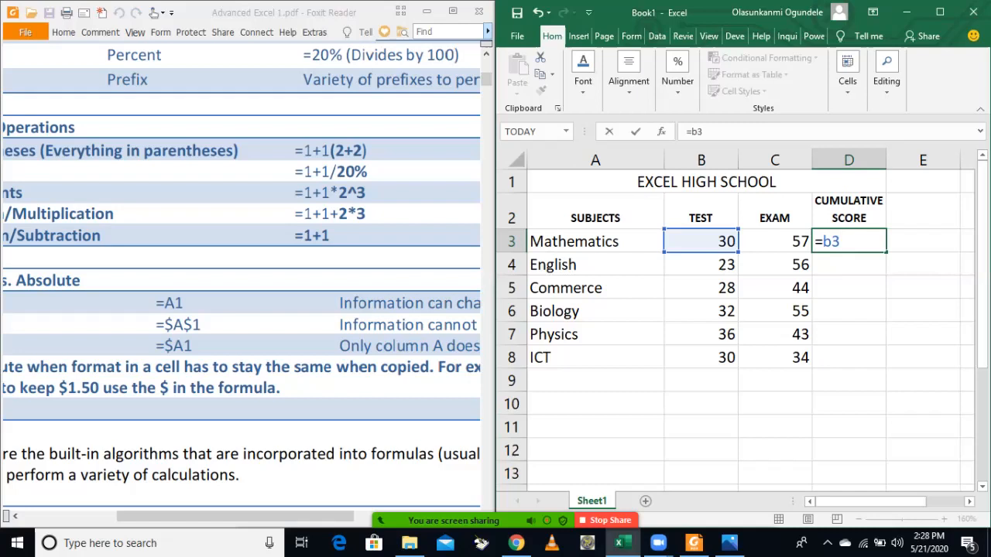
type("+")
key("BackSpace")
type("+")
key("Left")
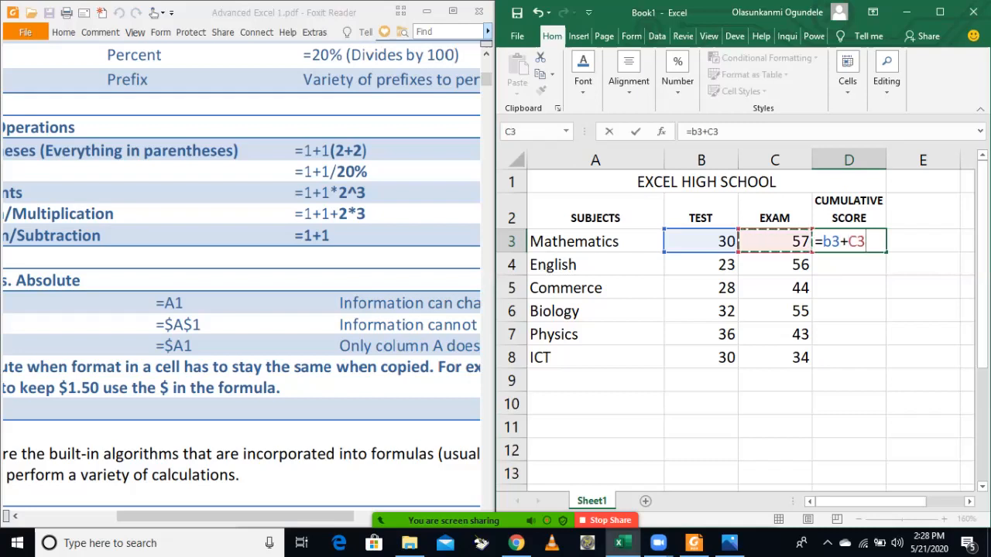
key("Return")
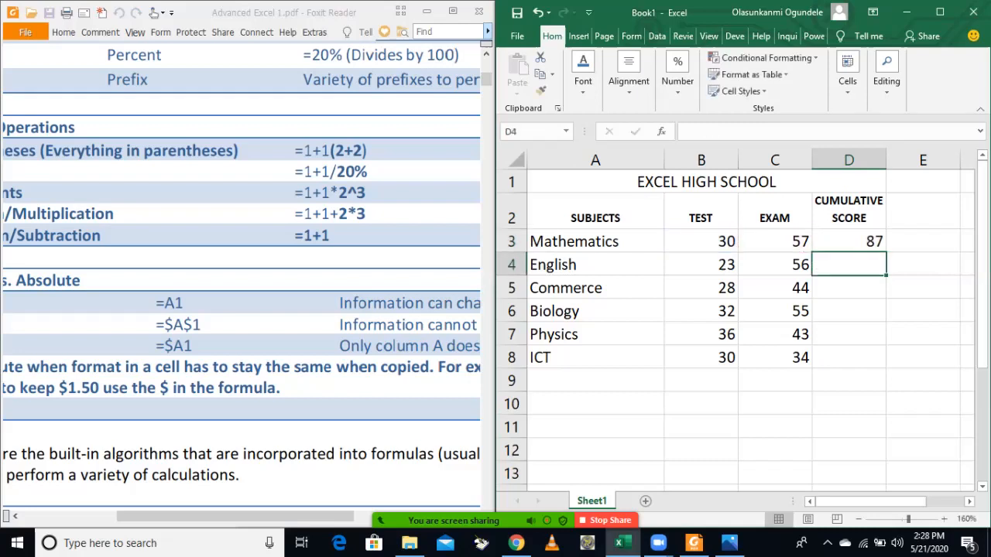
key("Up")
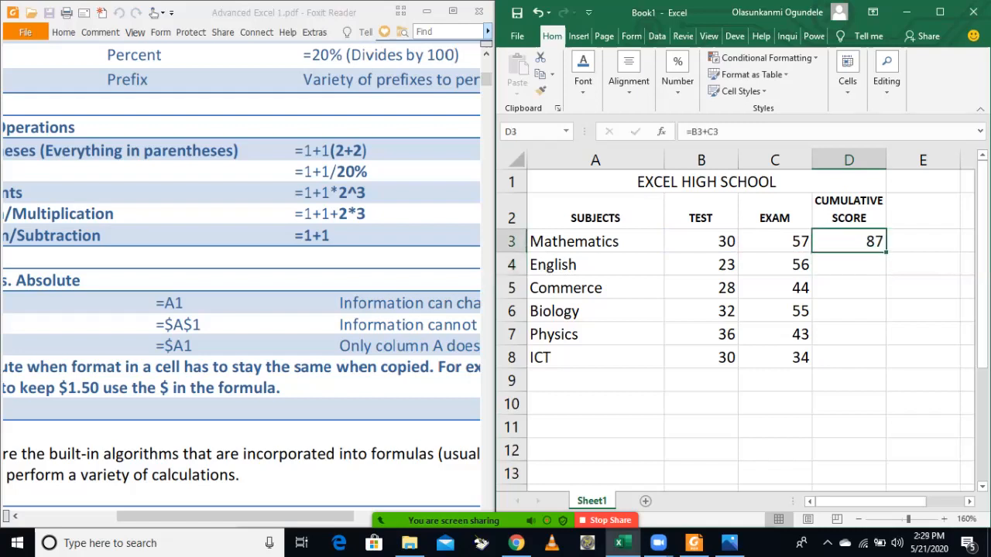
Calculate the English cumulative score in cell D4 with the formula =B4+C4.
key("Down")
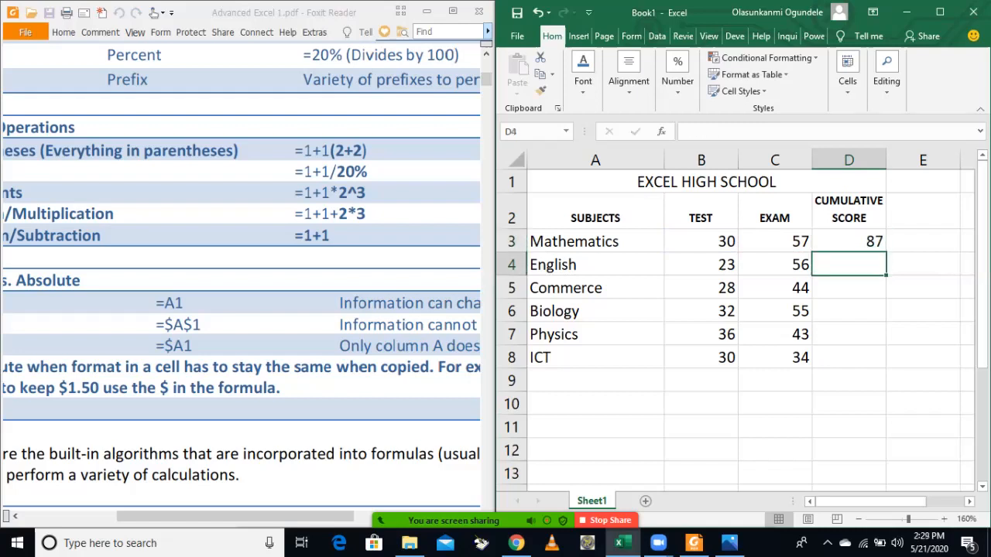
type("=b4+c$")
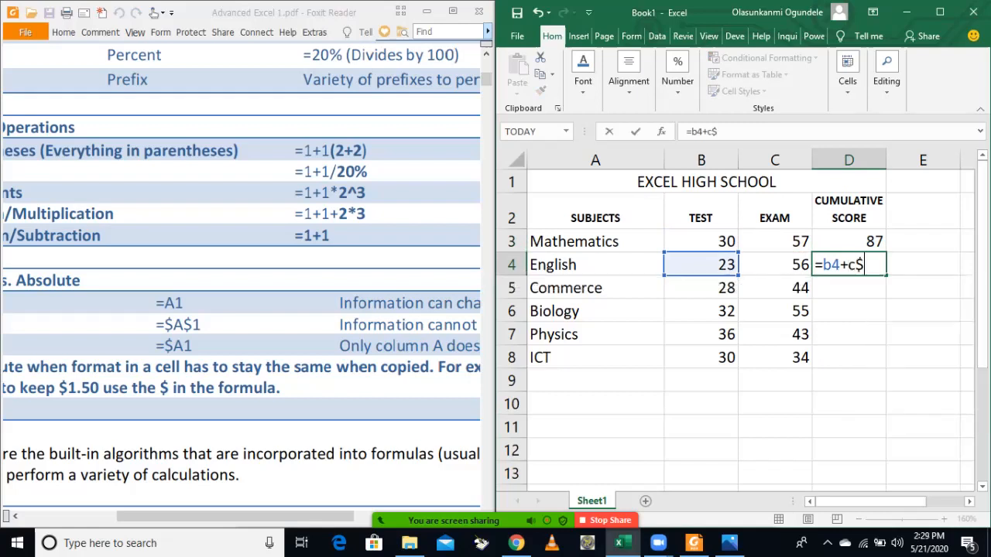
key("BackSpace")
type("4")
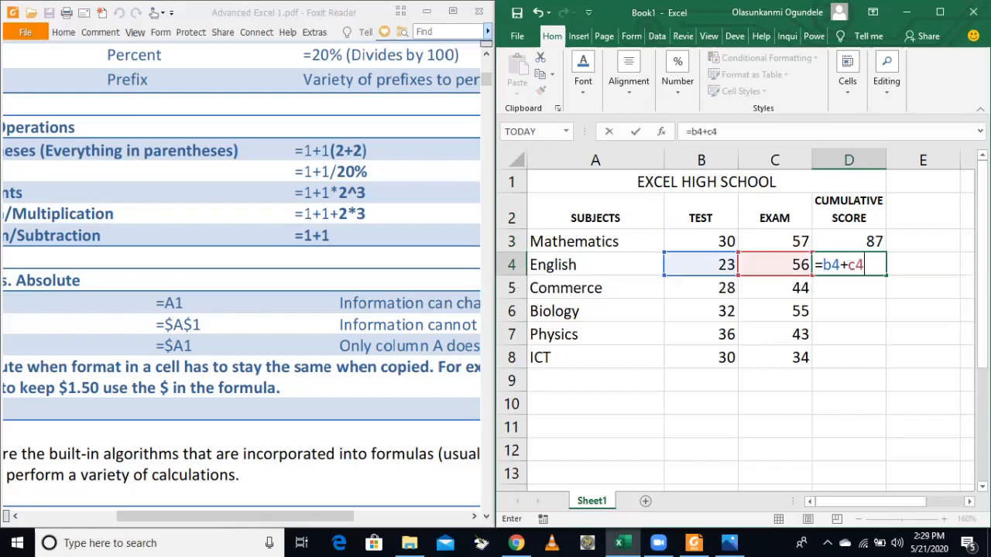
key("Return")
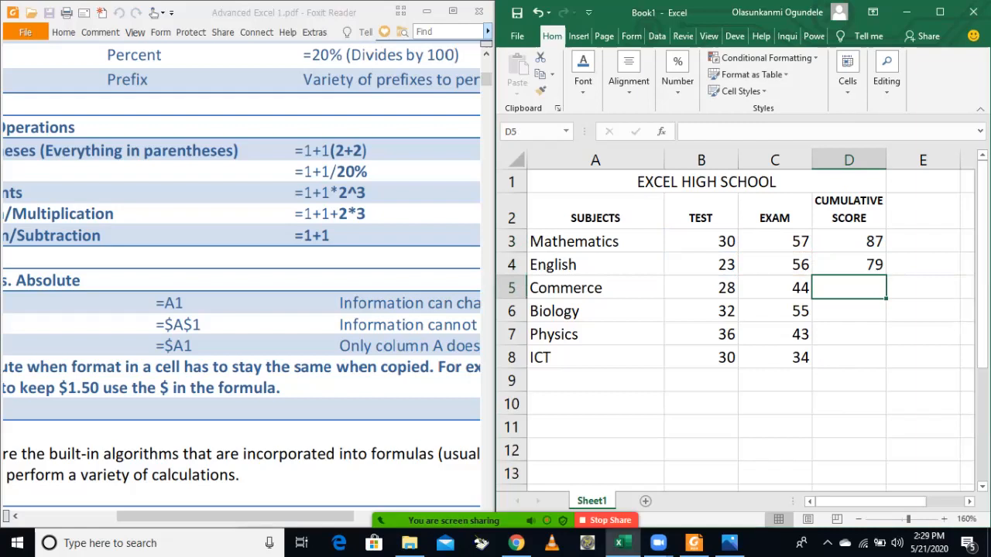
Try extending the English cumulative score formula from D4 through D8, and undo that fill.
left_click(849, 264)
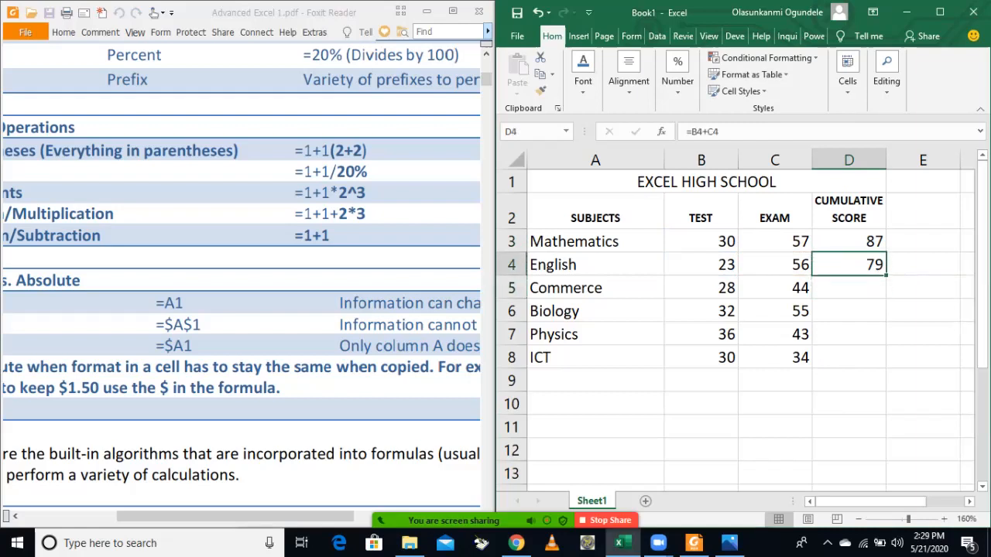
left_click_drag(887, 276, 886, 364)
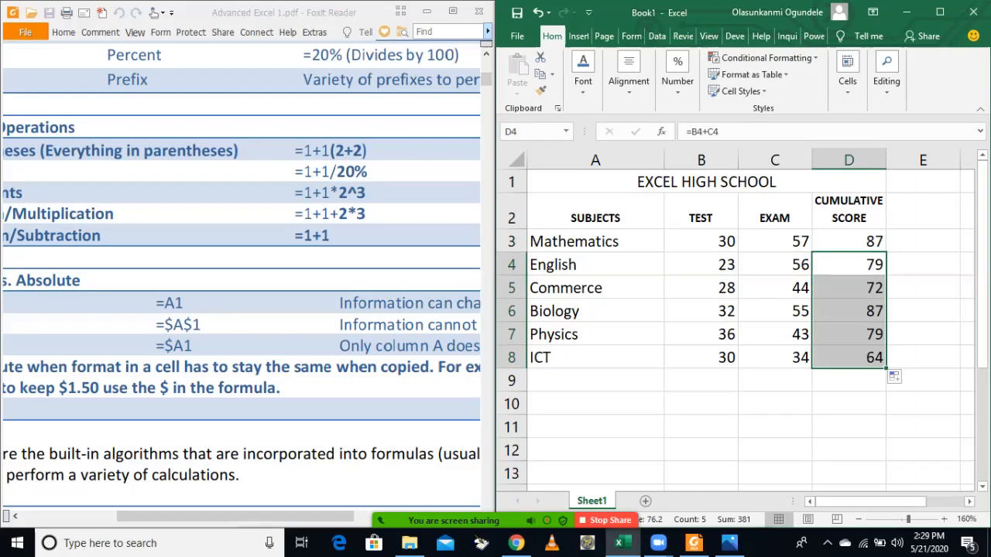
key("ctrl+z")
Fill the cumulative score formula in D4 down through D8 for the remaining subjects.
left_click(848, 311)
left_click_drag(849, 264, 849, 358)
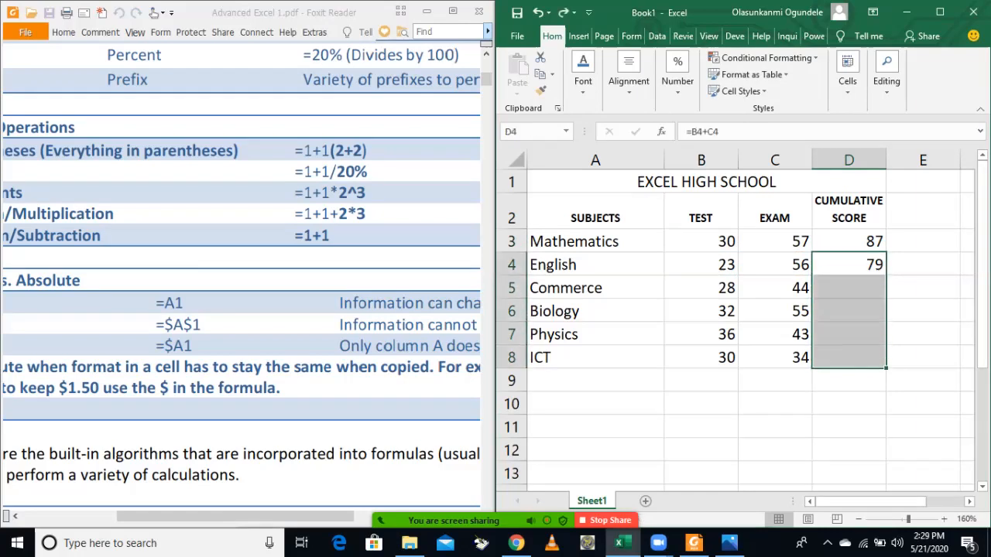
key("ctrl+d")
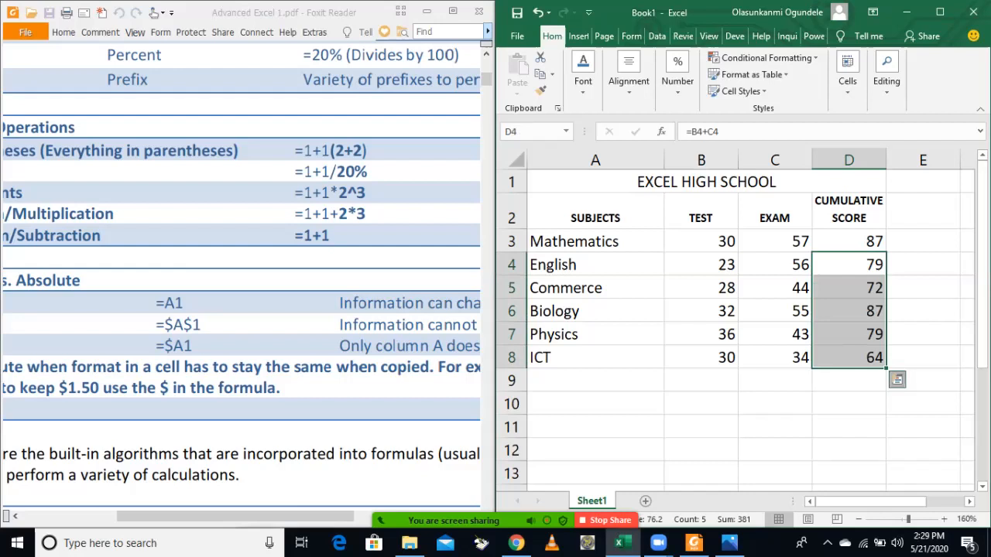
left_click(896, 379)
left_click(923, 334)
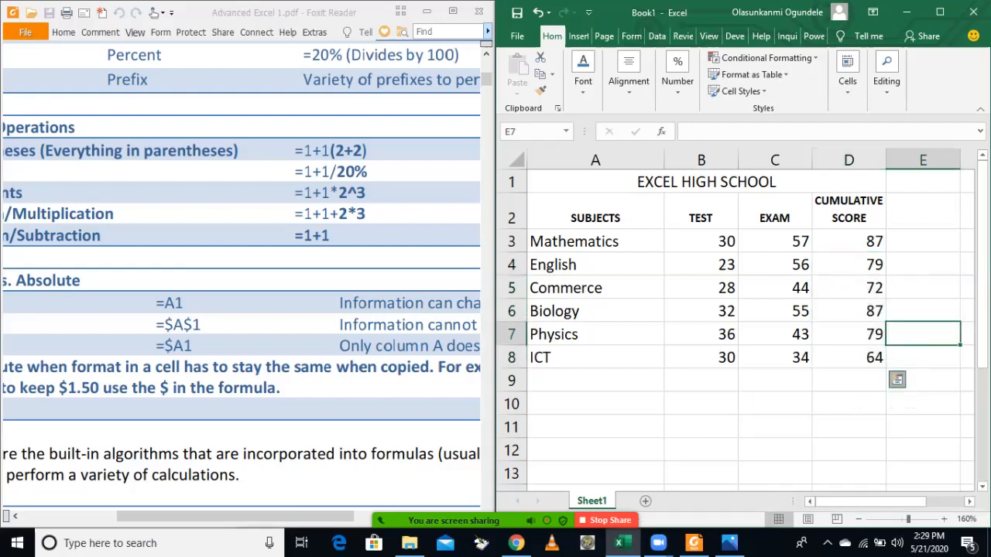
left_click(852, 264)
right_click(851, 264)
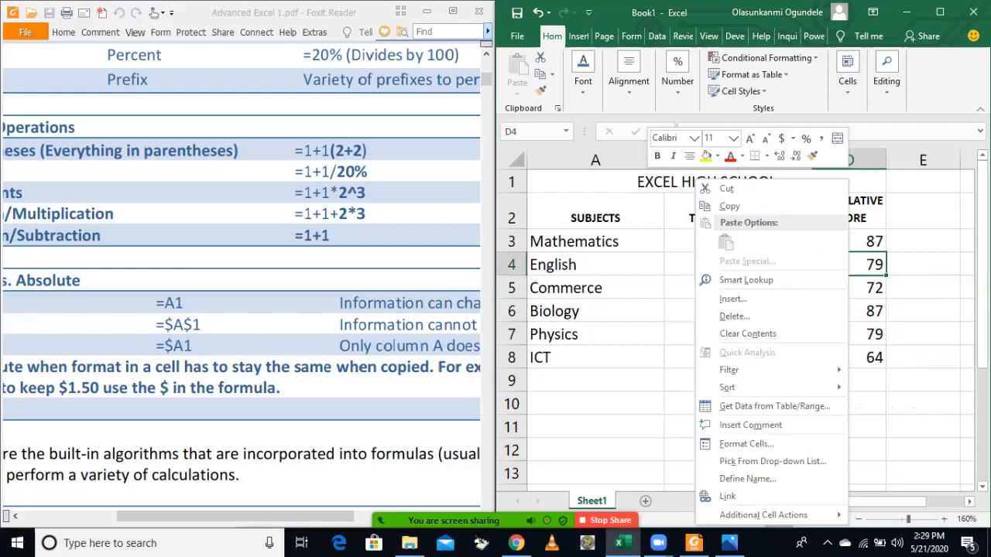
key("Escape")
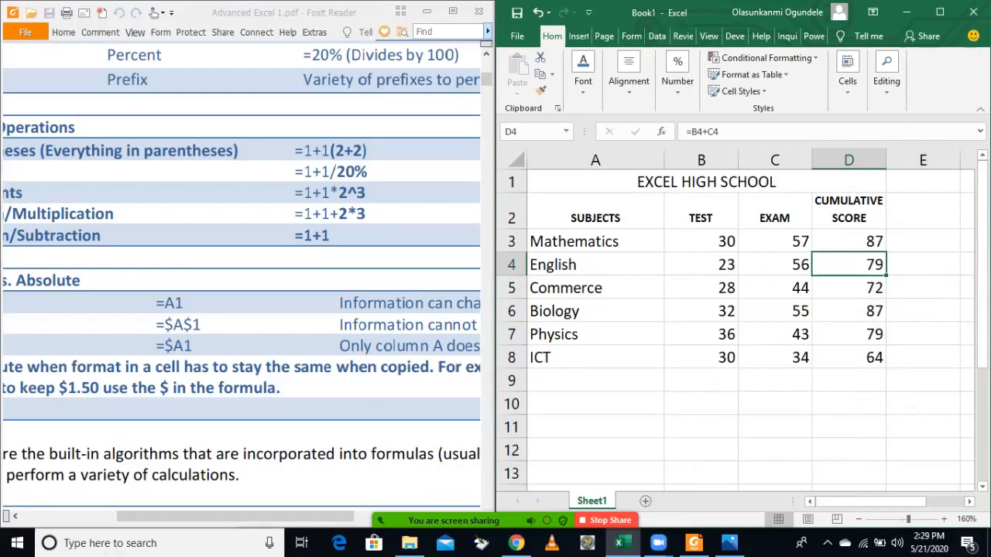
Enter the heading ATTENDANCE in cell A10, below the score table.
left_click(596, 404)
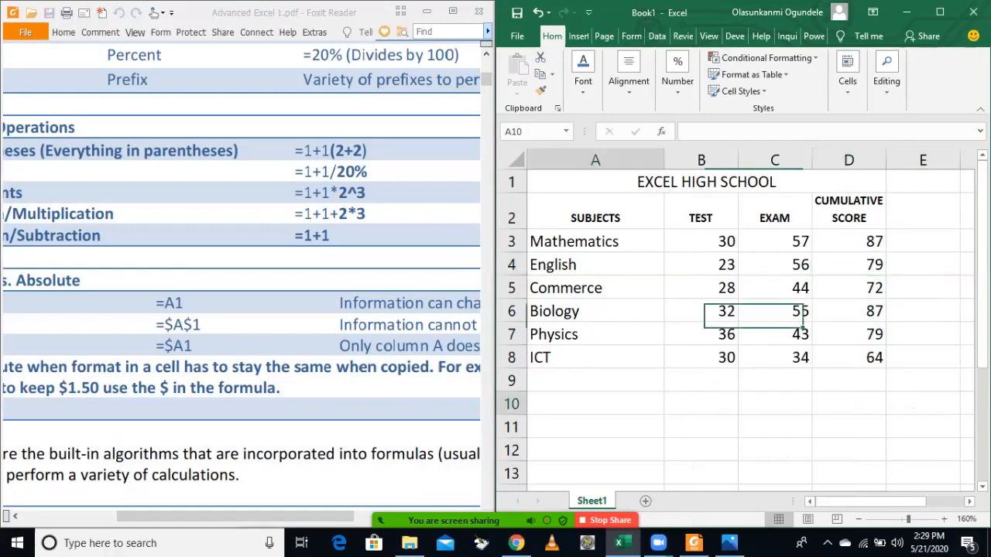
type("att")
key("BackSpace")
key("BackSpace")
key("BackSpace")
type("ATTENDE")
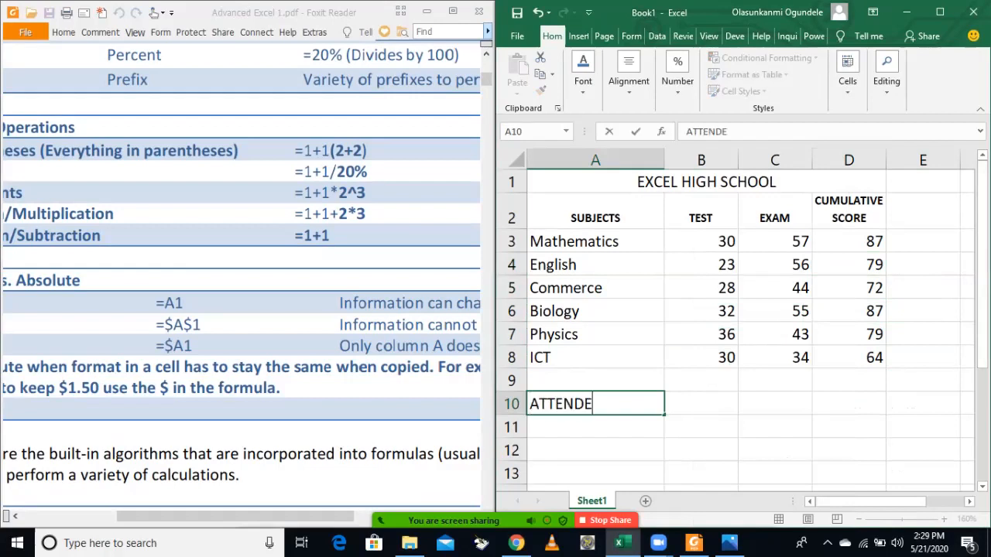
key("BackSpace")
type("ANCE")
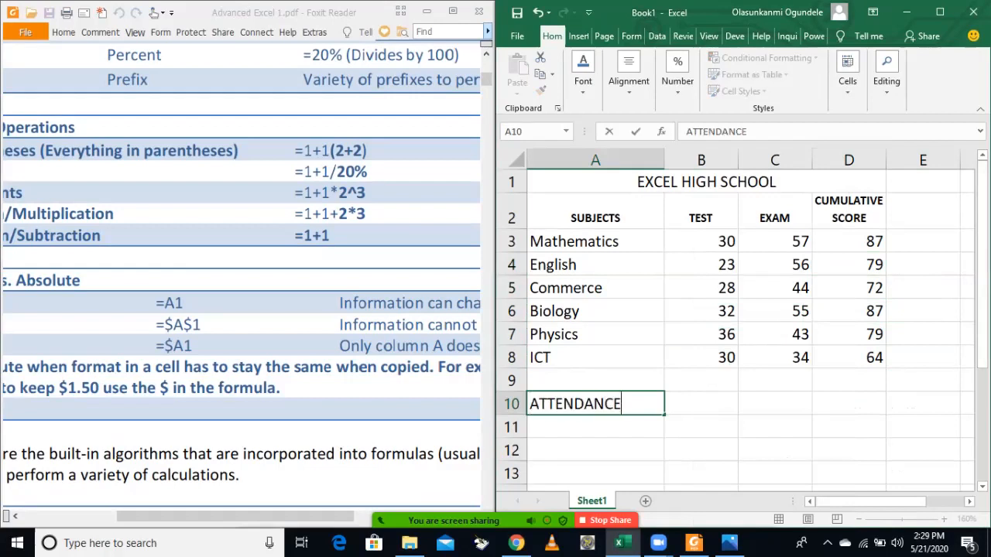
key("Tab")
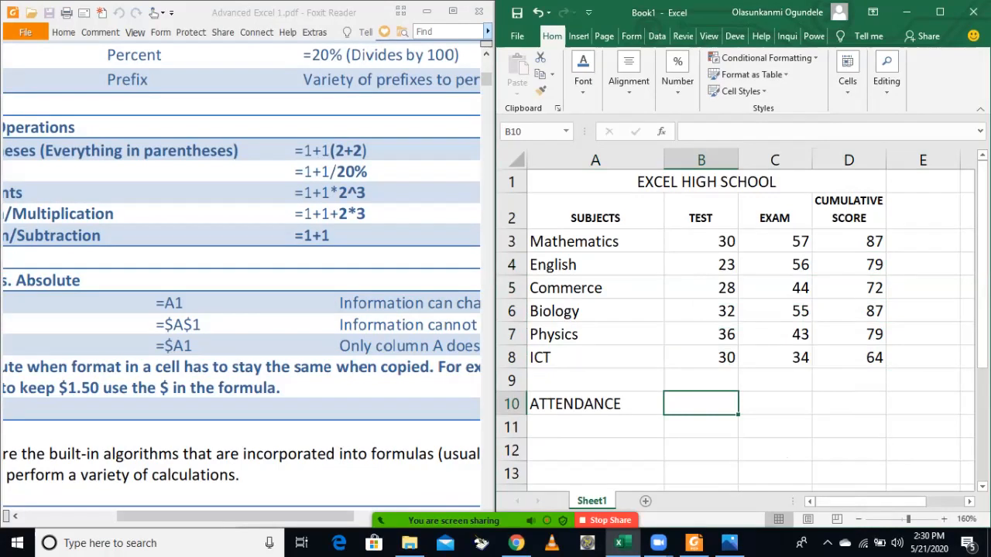
key("Return")
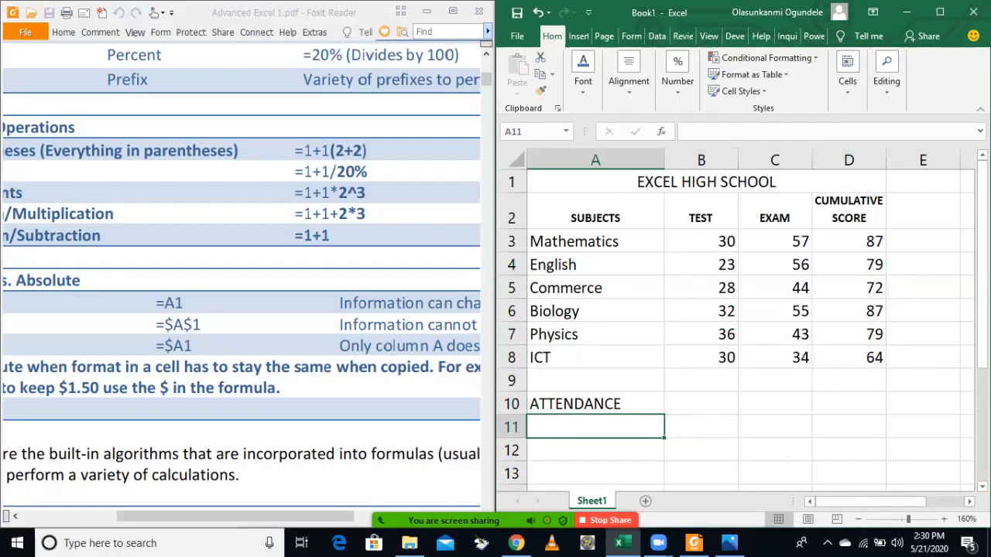
Enter the label DAYS SCHOOL OPEN in cell A11, under the ATTENDANCE heading.
type("DAYS")
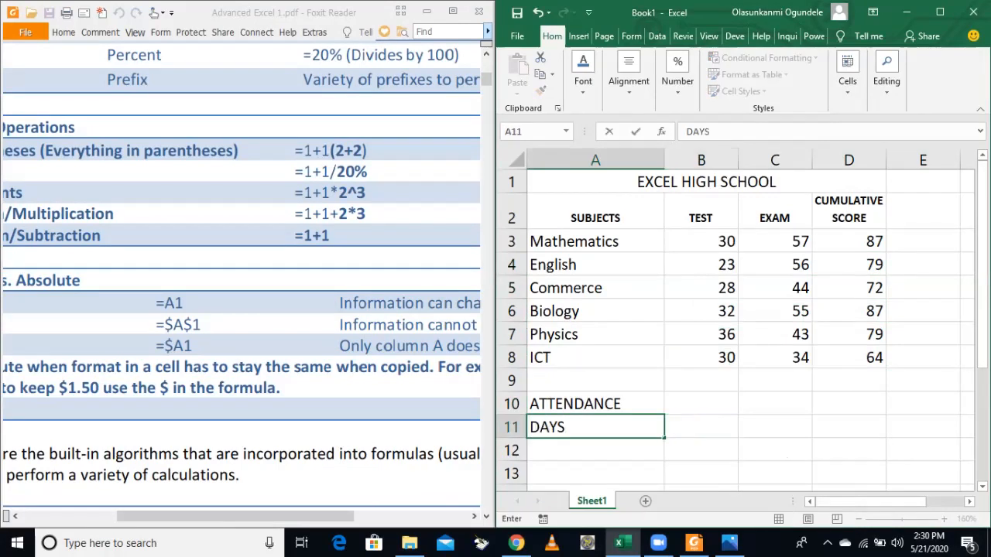
type(" SCHOOL OPEN")
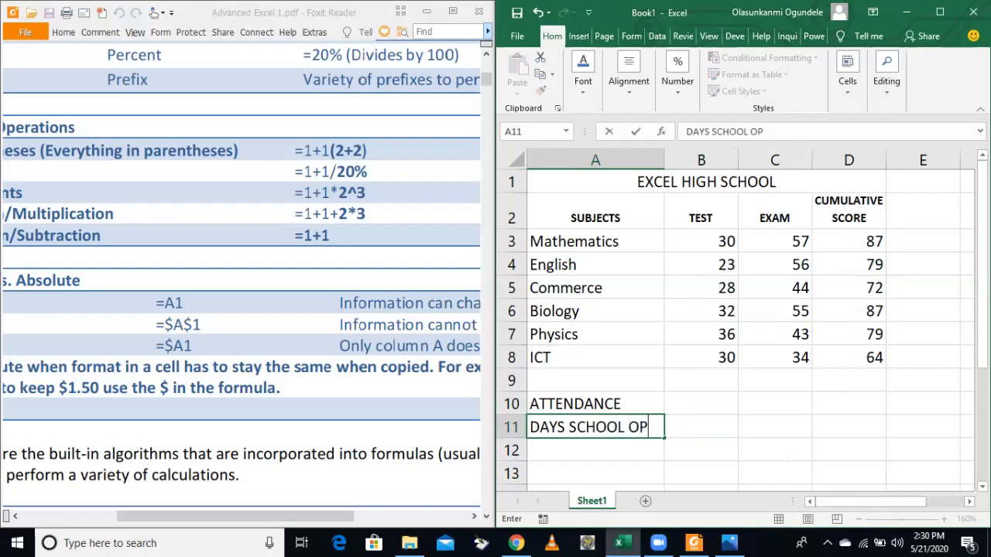
key("Tab")
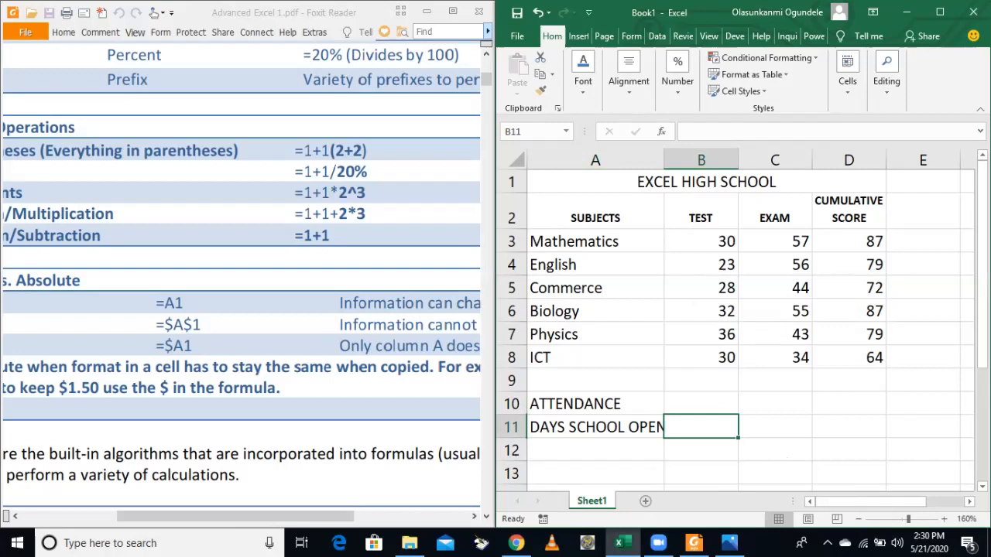
key("Return")
Enter the labels PRESENT DAYS in cell A12 and ABSENT DAYS in cell A13.
type("PRE")
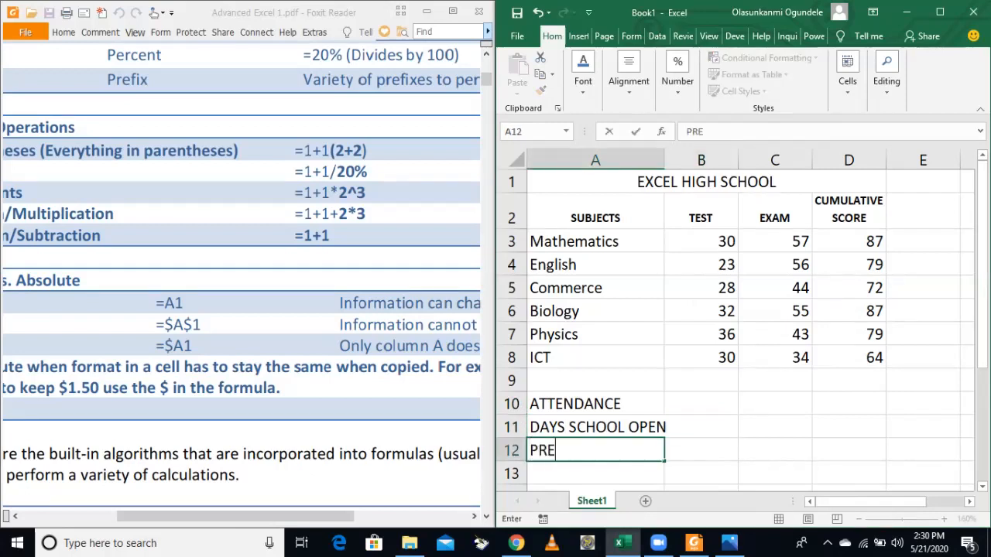
type("SENT DAY")
key("Return")
key("Up")
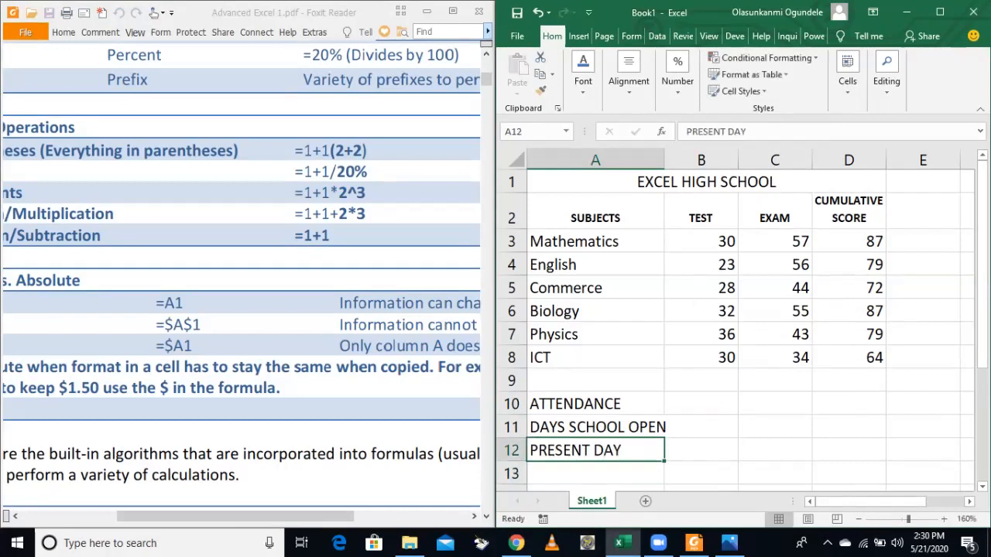
left_click(761, 132)
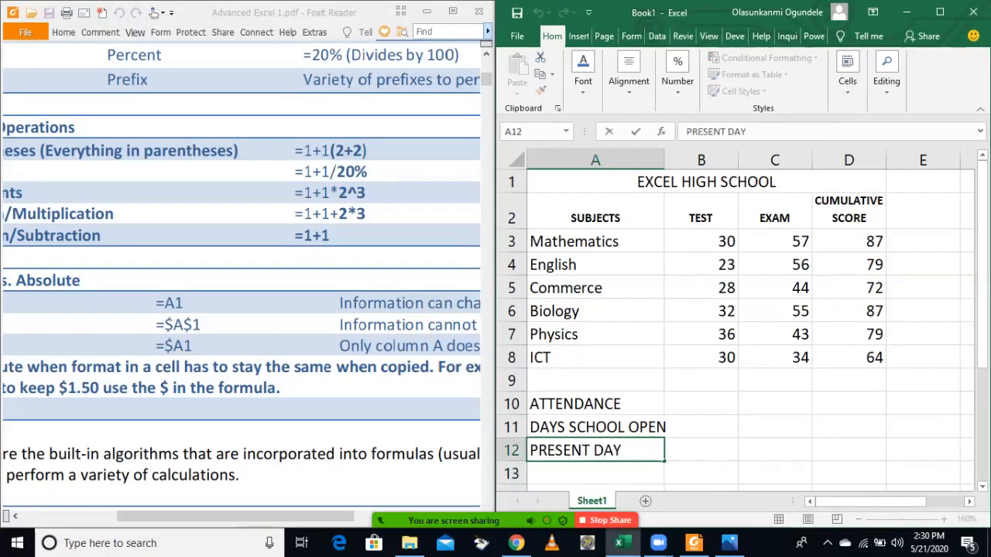
type("S")
key("Return")
type("ABSENT DAYS")
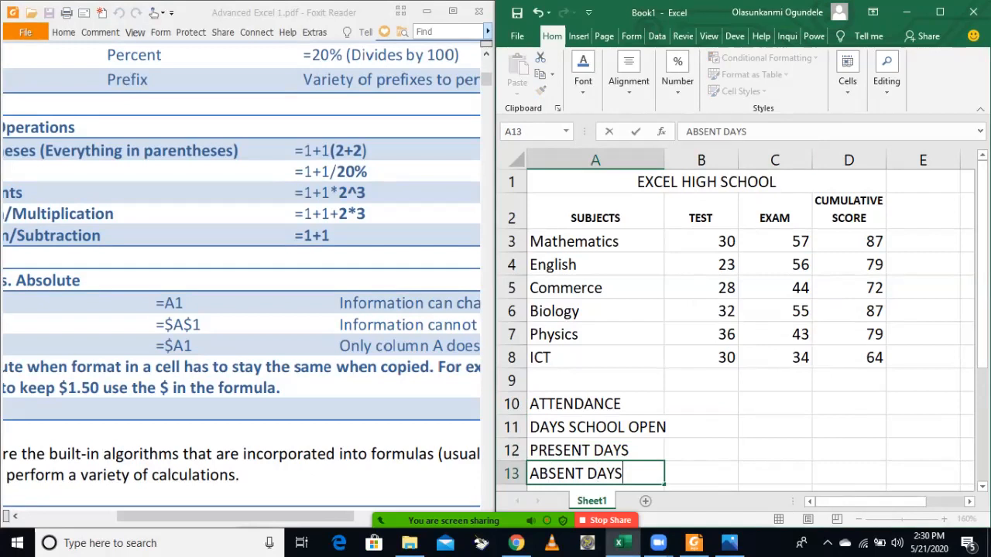
Enter 132 for the days school open in B11 and 126 for the present days in B12.
left_click(701, 404)
left_click(700, 427)
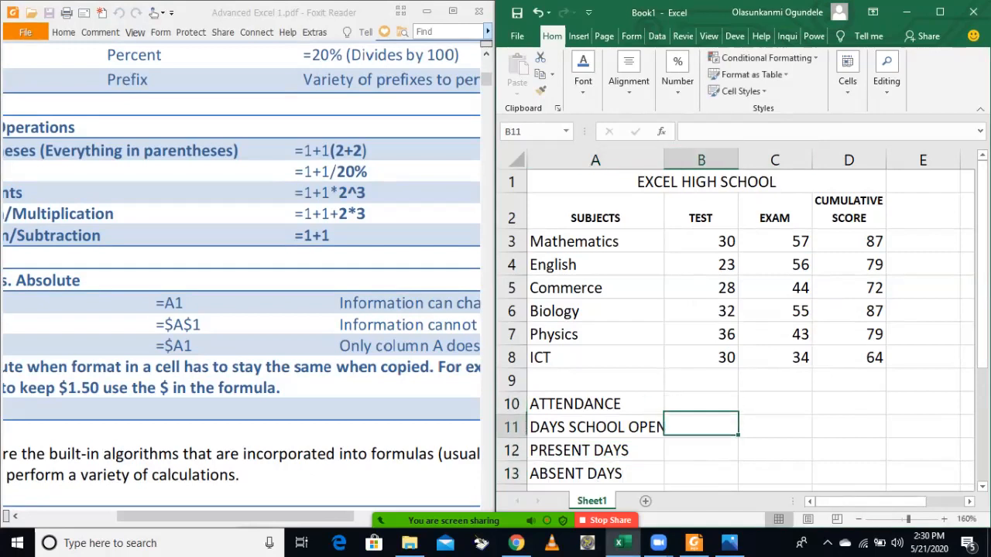
left_click_drag(619, 403, 697, 404)
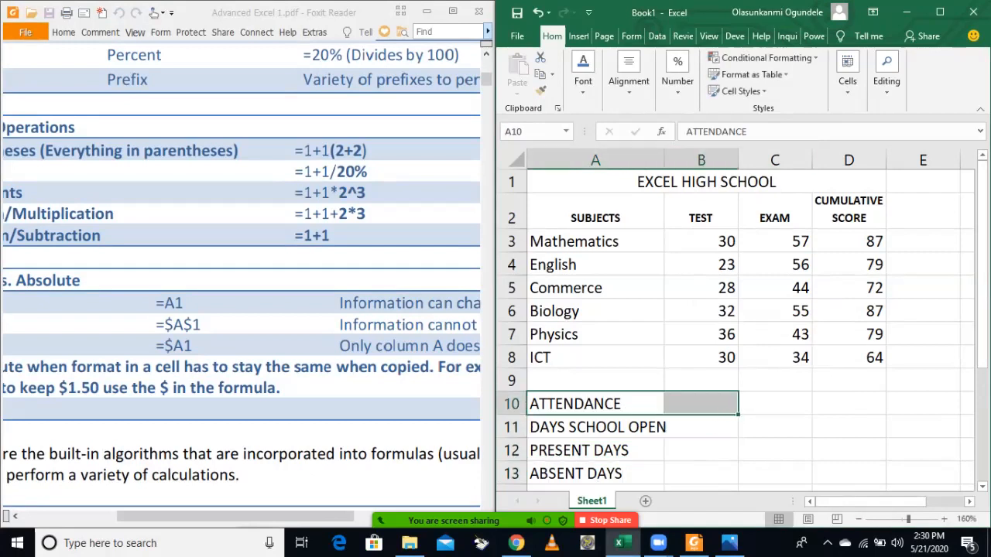
left_click(701, 427)
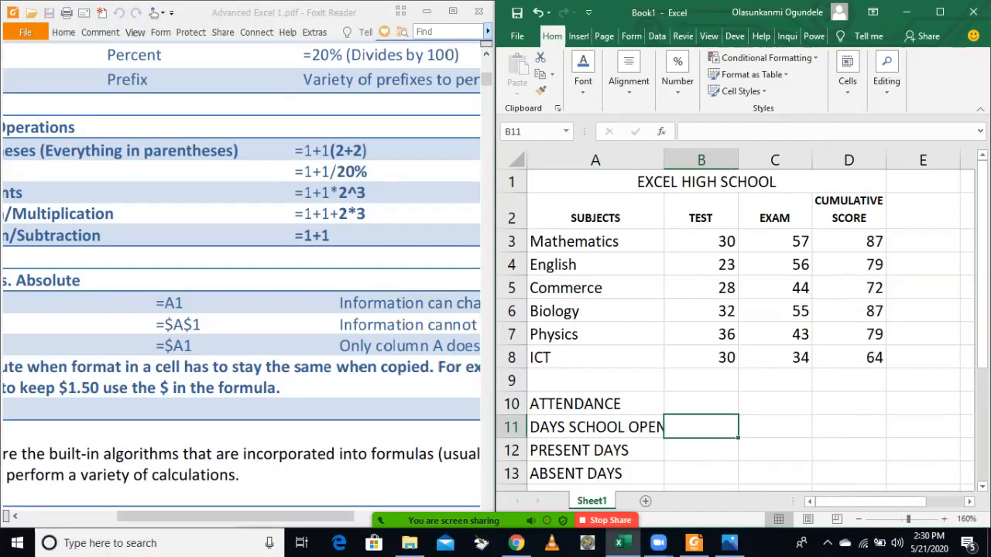
type("132")
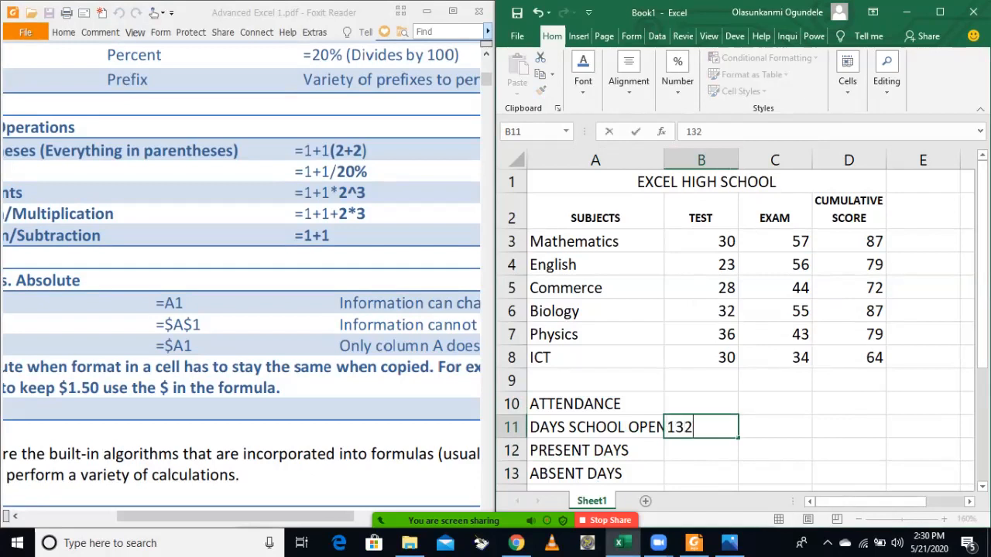
key("Return")
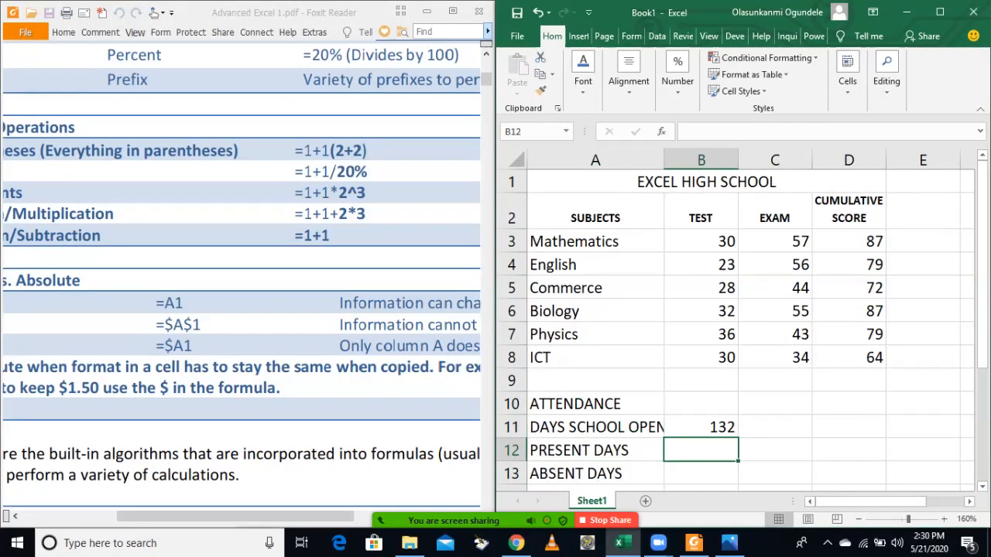
type("1")
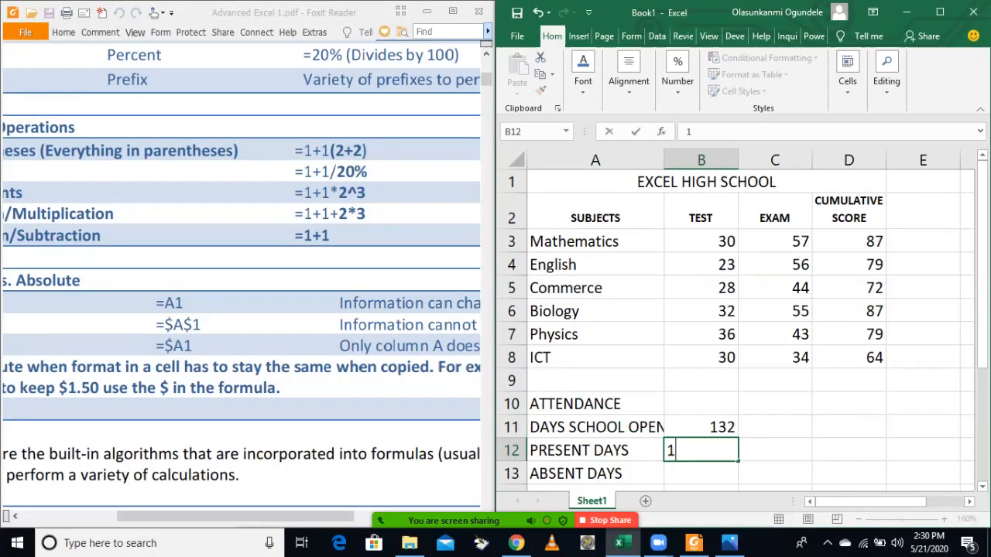
type("26")
key("Return")
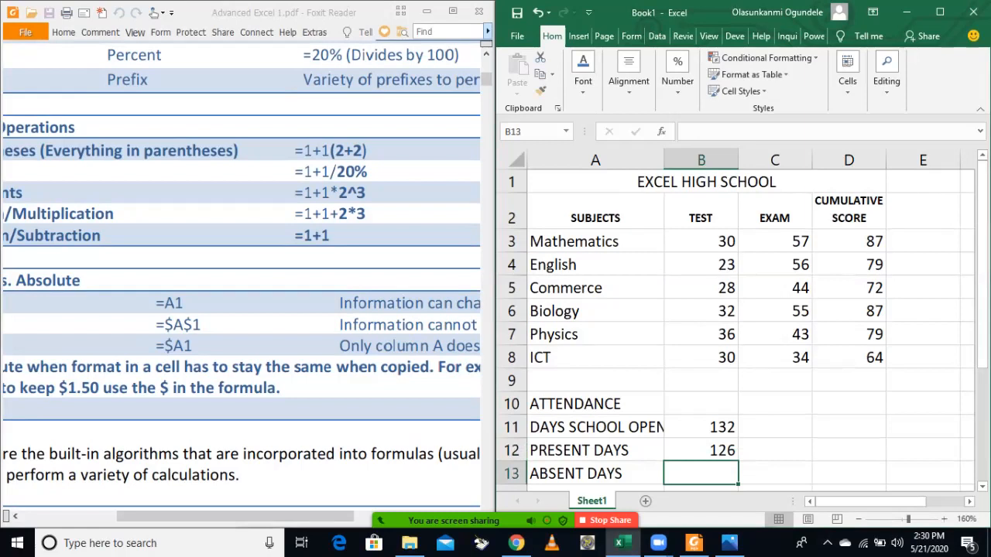
Calculate the absent days in cell B13 with the formula =B11-B12.
type("=")
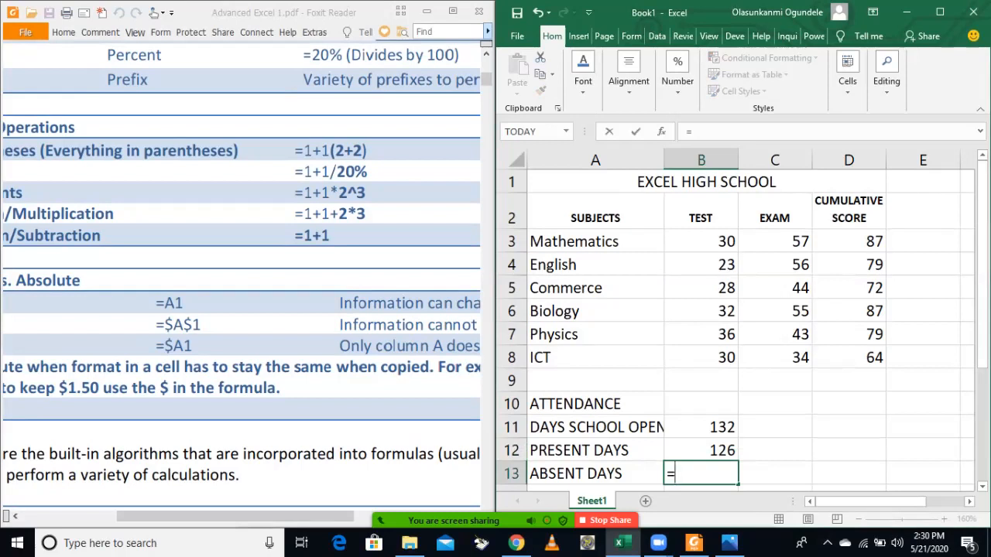
left_click(700, 427)
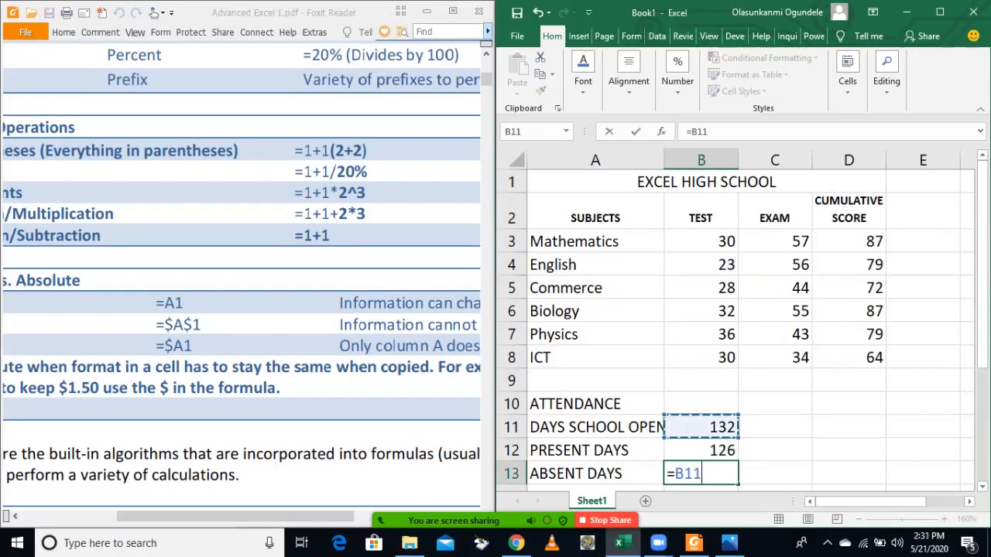
type("-")
left_click(701, 450)
key("Return")
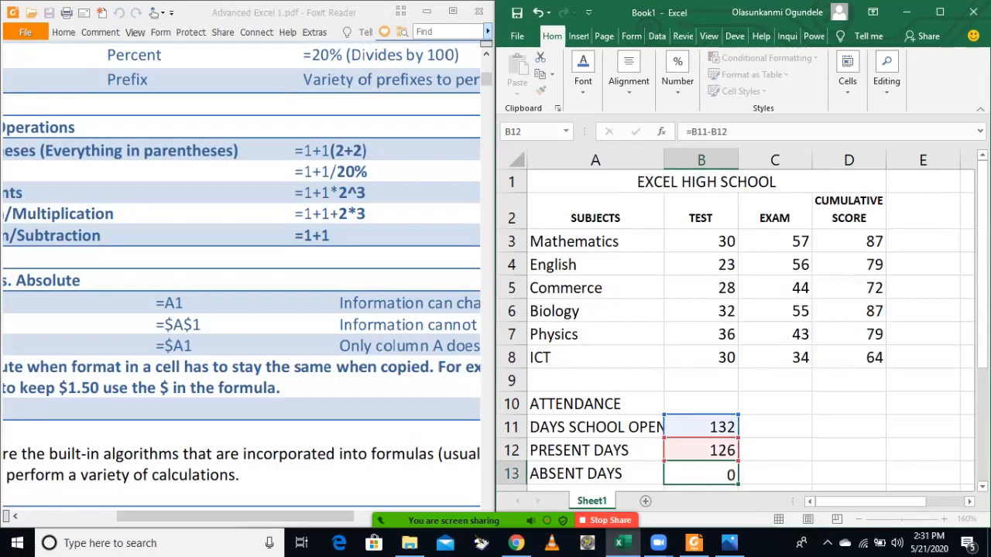
left_click(701, 450)
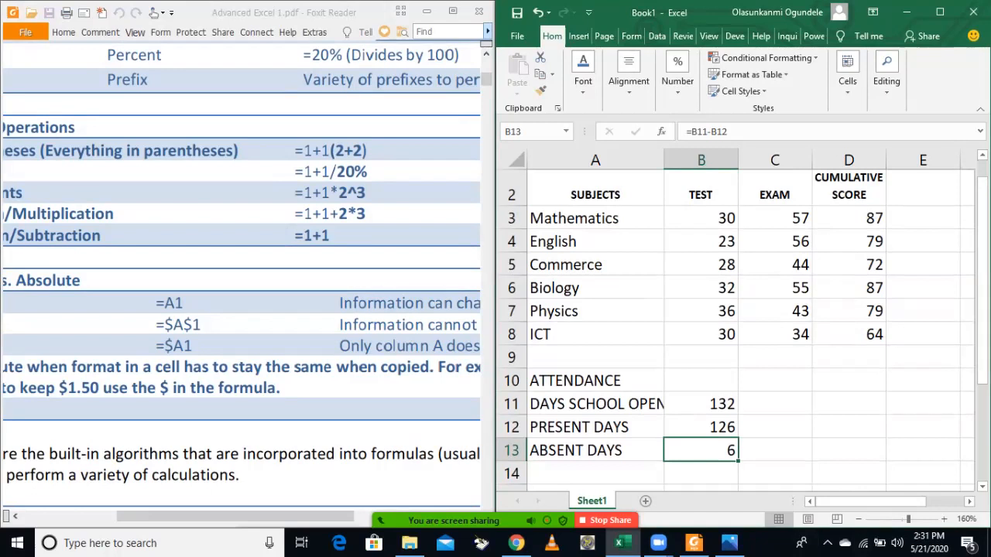
left_click(701, 357)
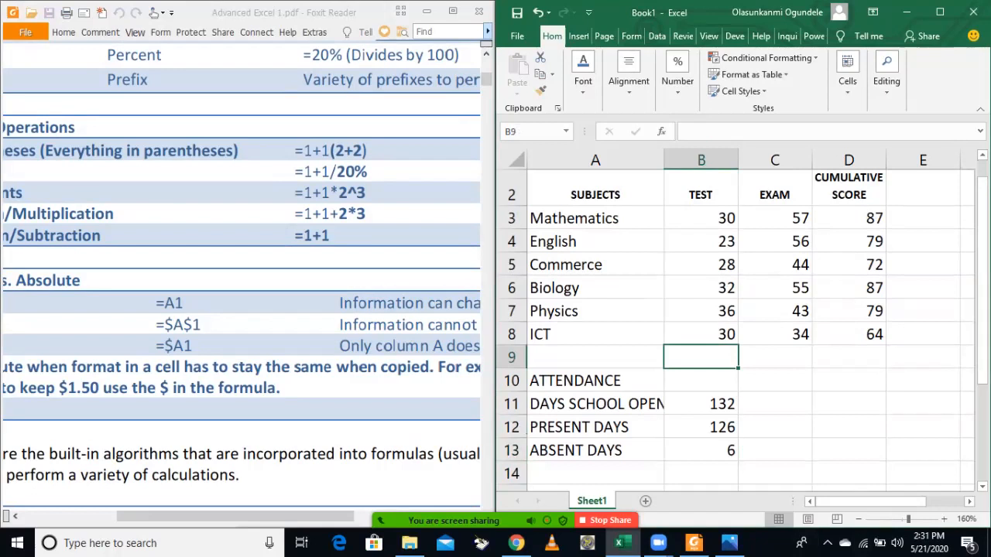
Total the TEST scores in cell B9 with the formula =SUM(B3:B8).
type("=")
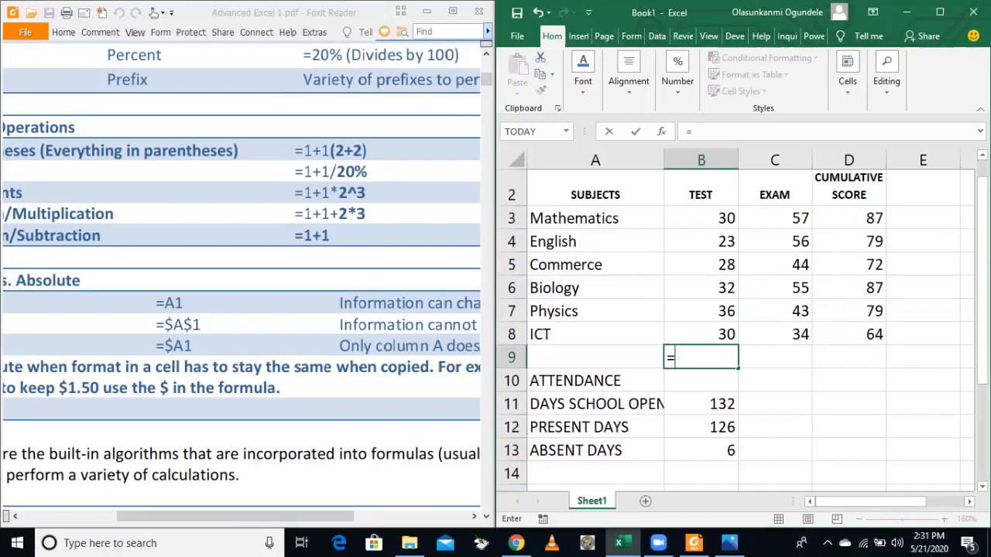
type("SUM")
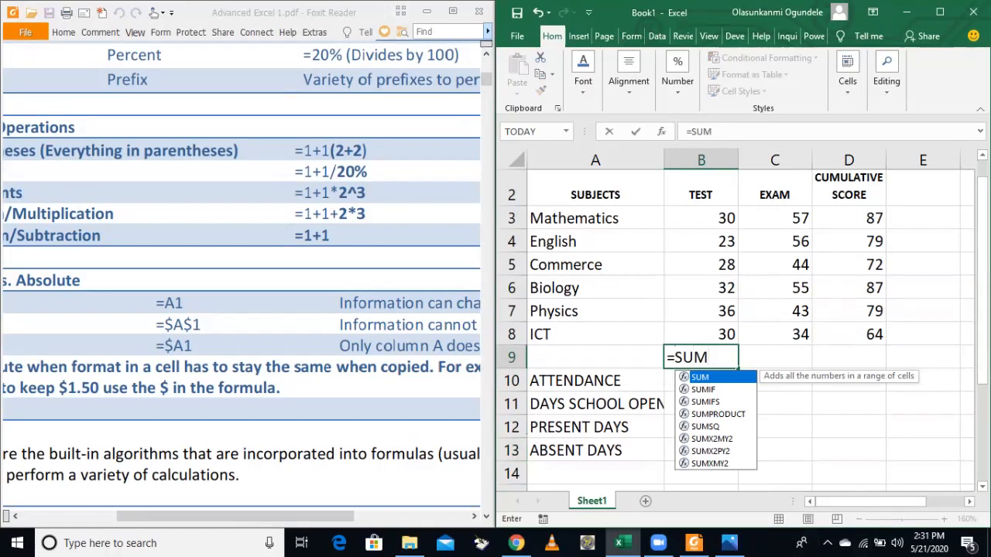
type("(")
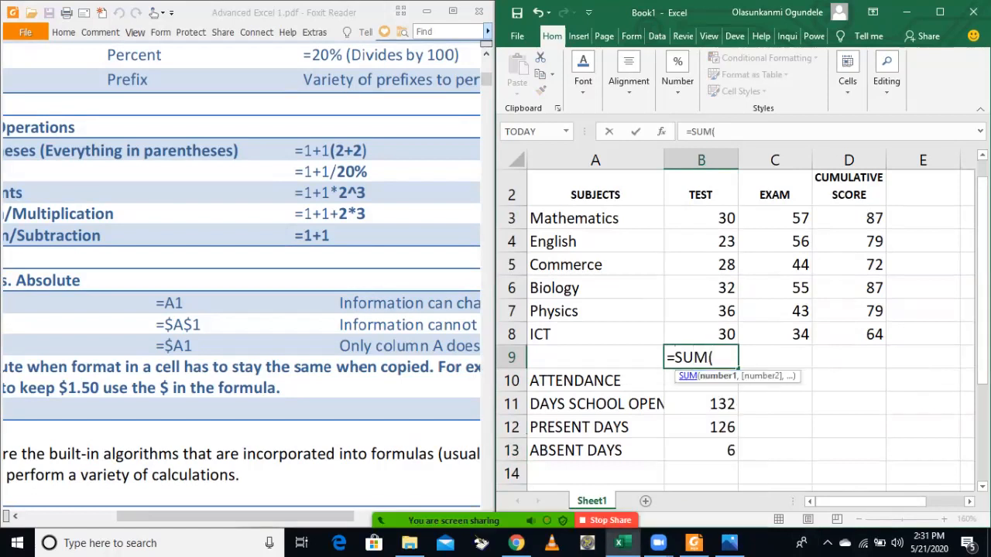
left_click_drag(705, 218, 705, 335)
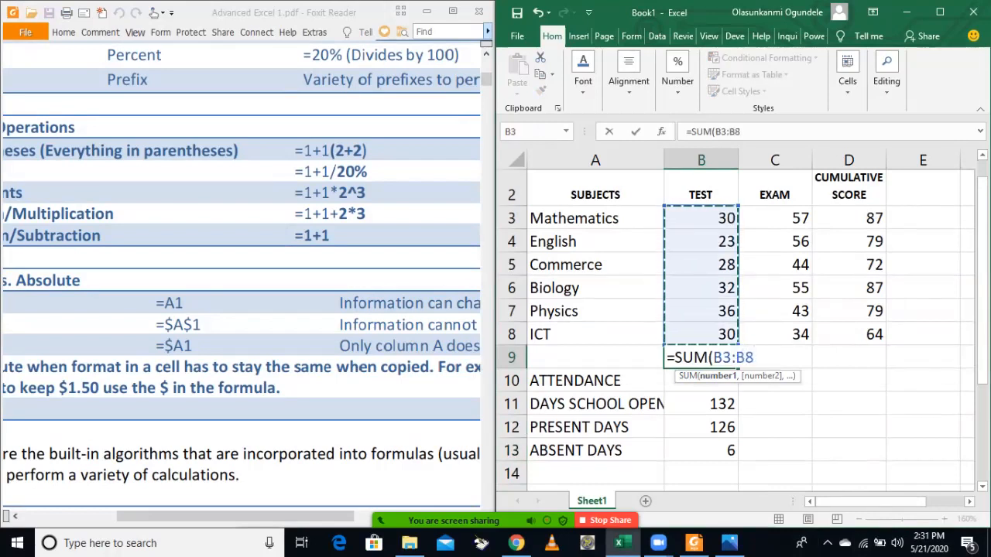
type(")")
key("Return")
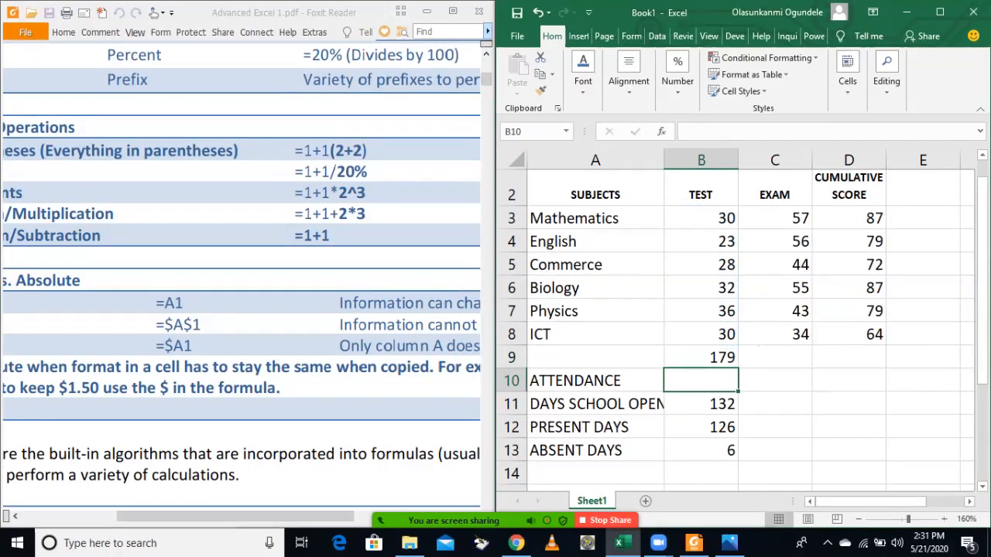
Fill the SUM formula from B9 across to C9 and D9 to total the EXAM and CUMULATIVE SCORE columns.
left_click(700, 358)
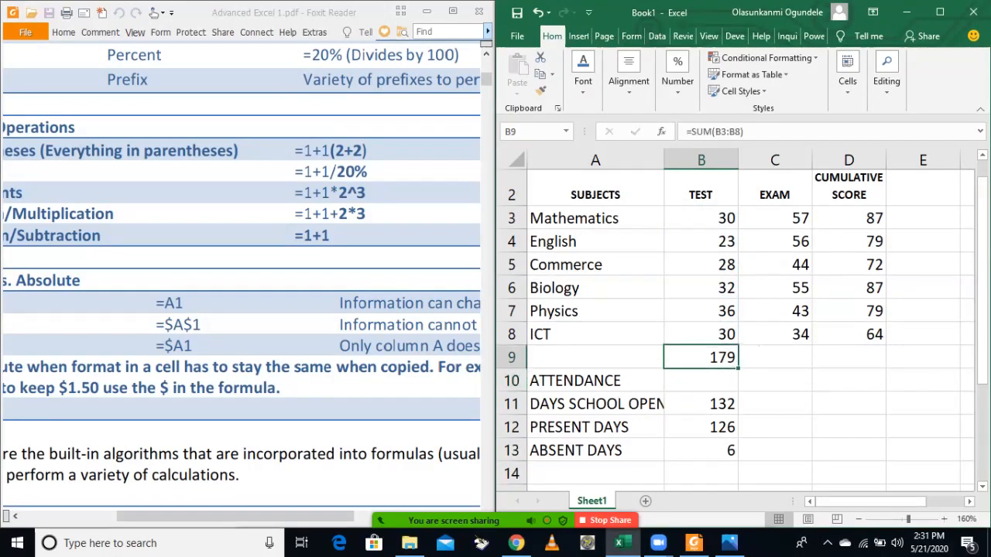
left_click(775, 379)
left_click(701, 357)
left_click(775, 358)
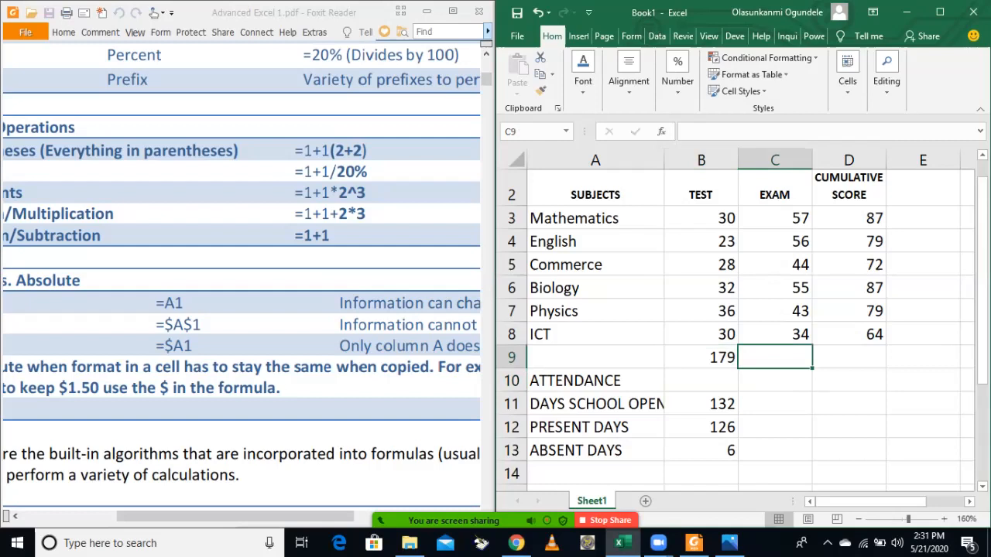
key("ctrl+r")
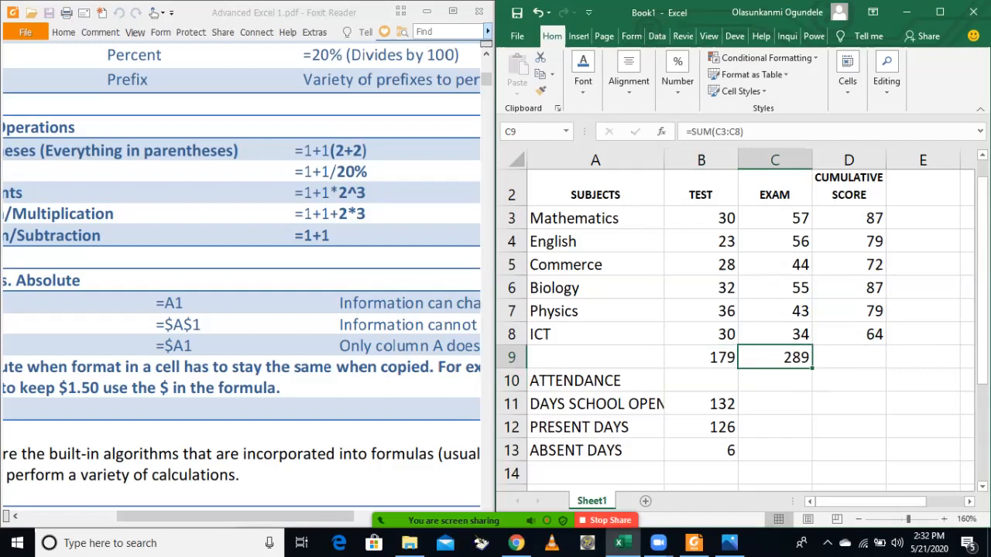
left_click(849, 358)
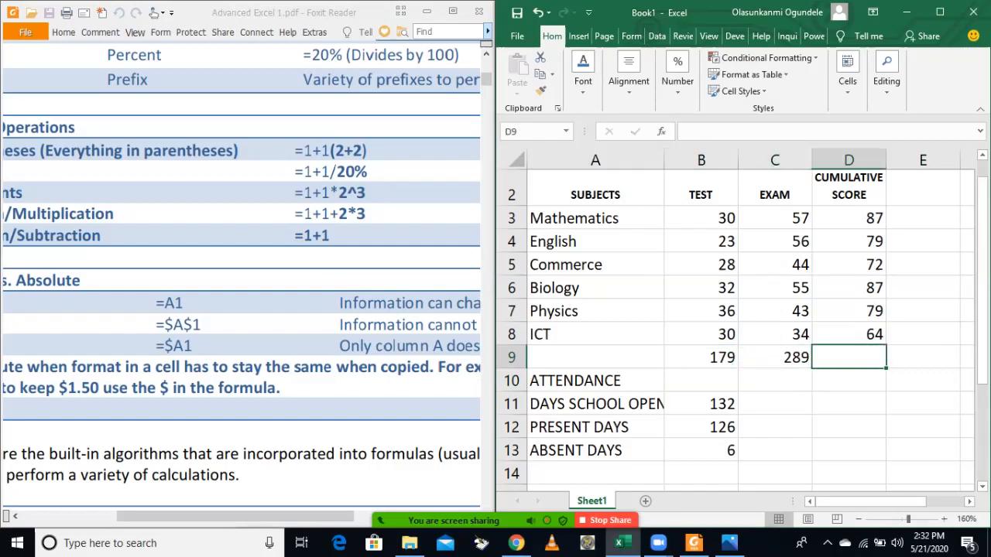
key("ctrl+r")
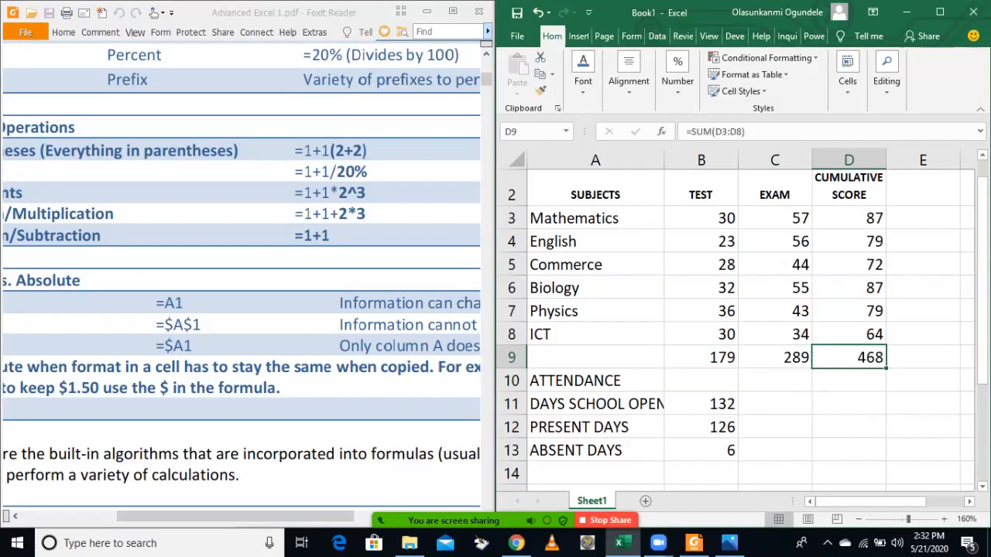
Insert two blank rows at row 10, between the totals row and the ATTENDANCE heading.
left_click(850, 381)
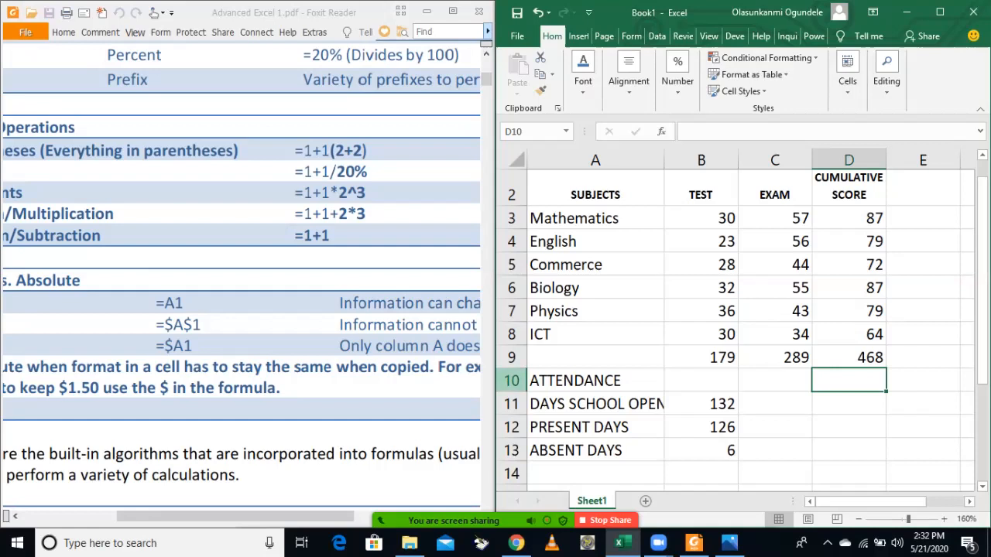
left_click(511, 381)
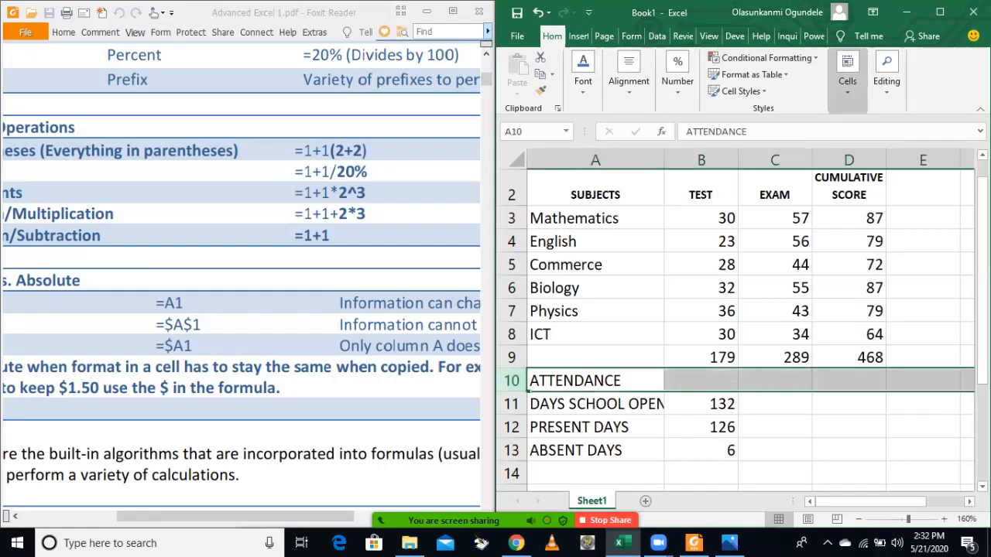
left_click(847, 76)
left_click(848, 132)
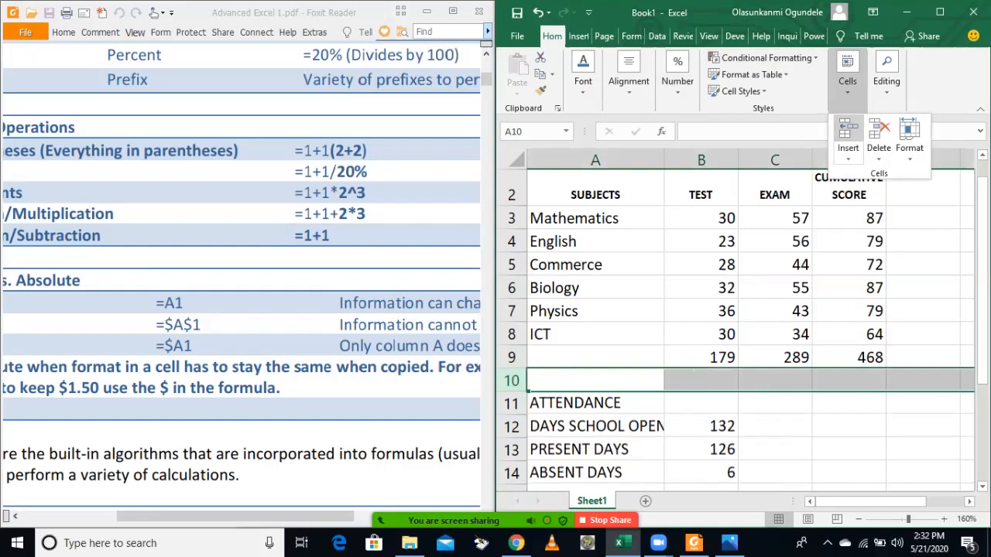
left_click(694, 377)
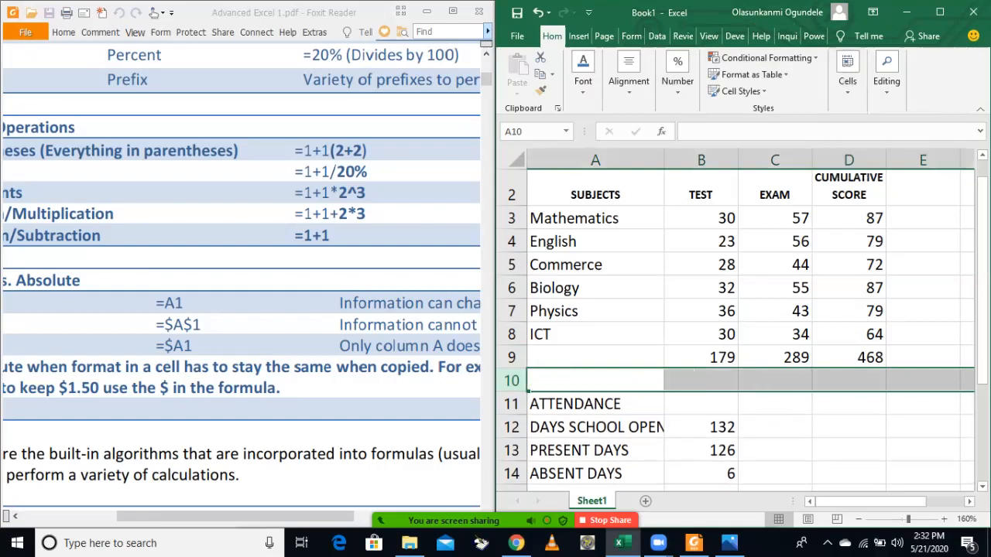
left_click(695, 379)
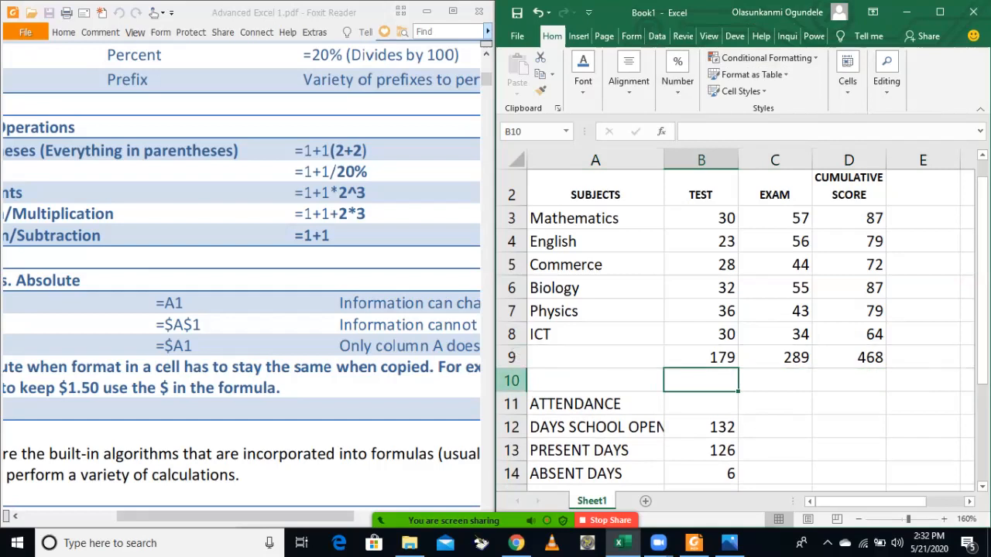
left_click(511, 380)
left_click(847, 76)
left_click(848, 131)
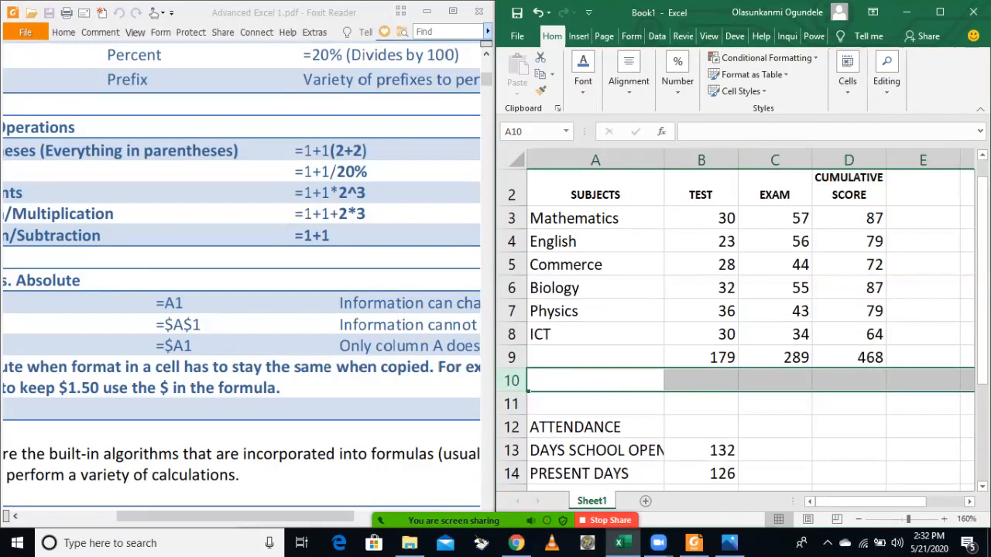
Count the TEST scores in cell B10 with the formula =COUNT(B3:B8).
left_click(701, 380)
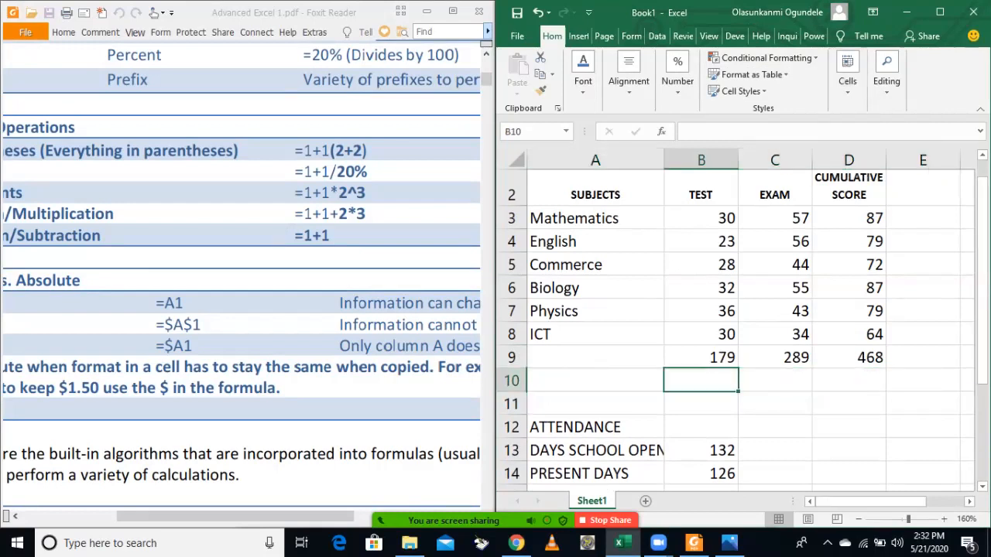
type("=")
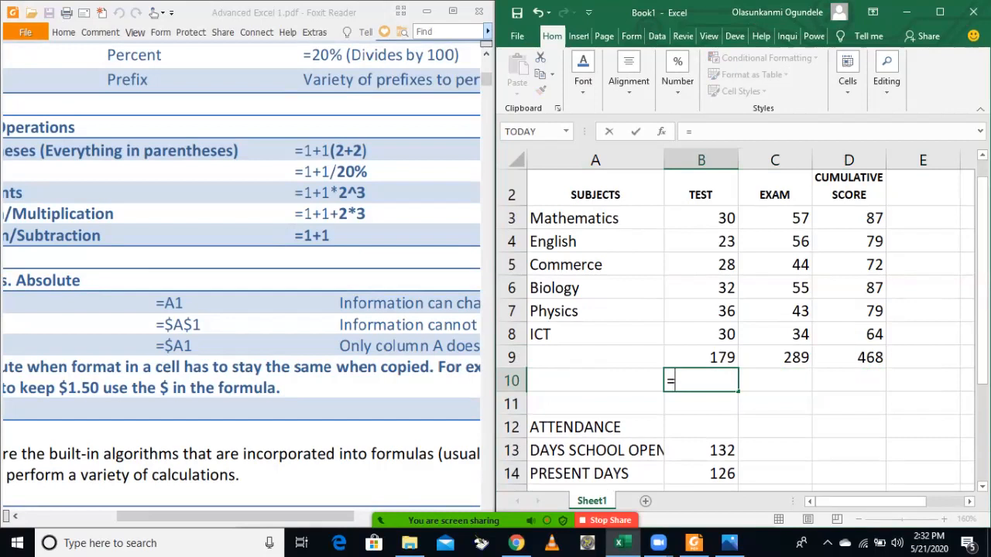
type("C")
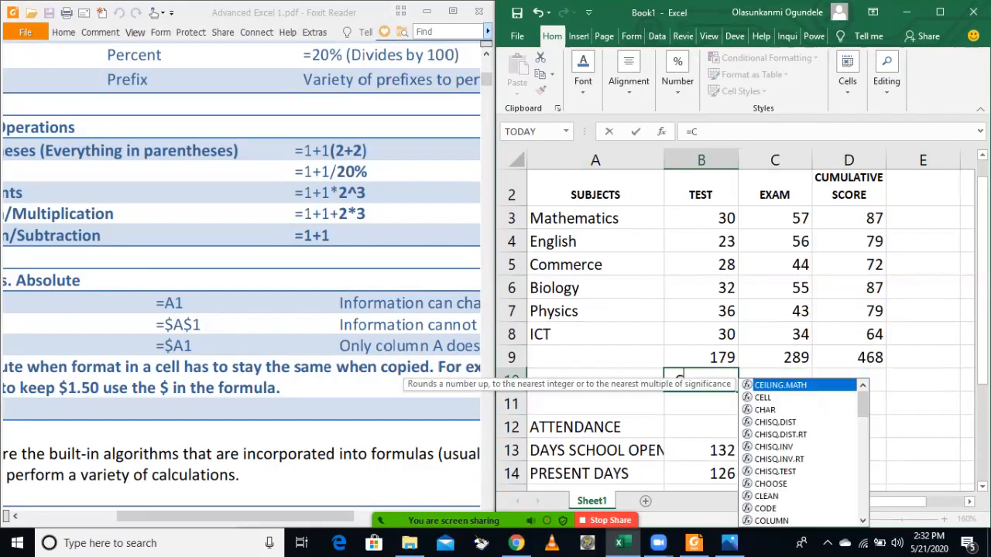
type("OU")
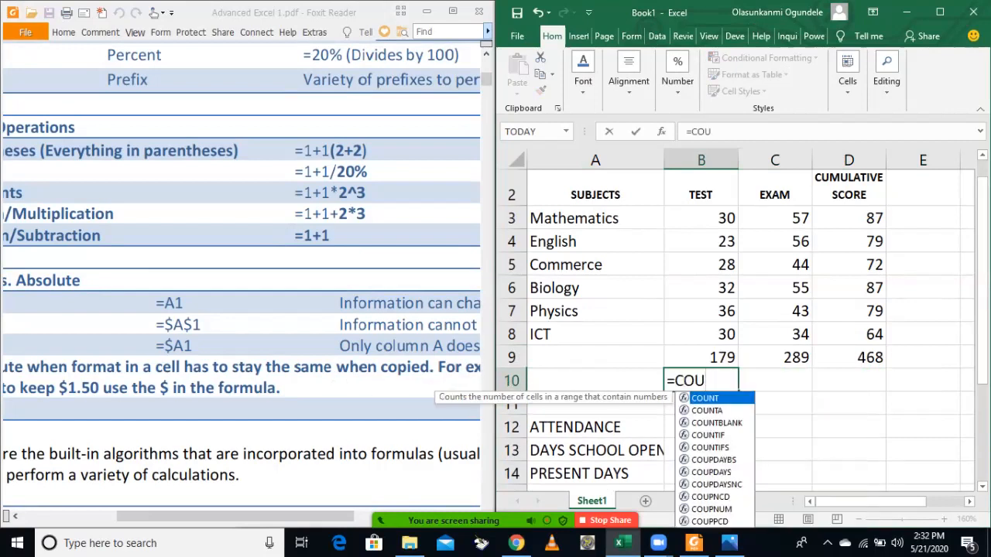
key("Tab")
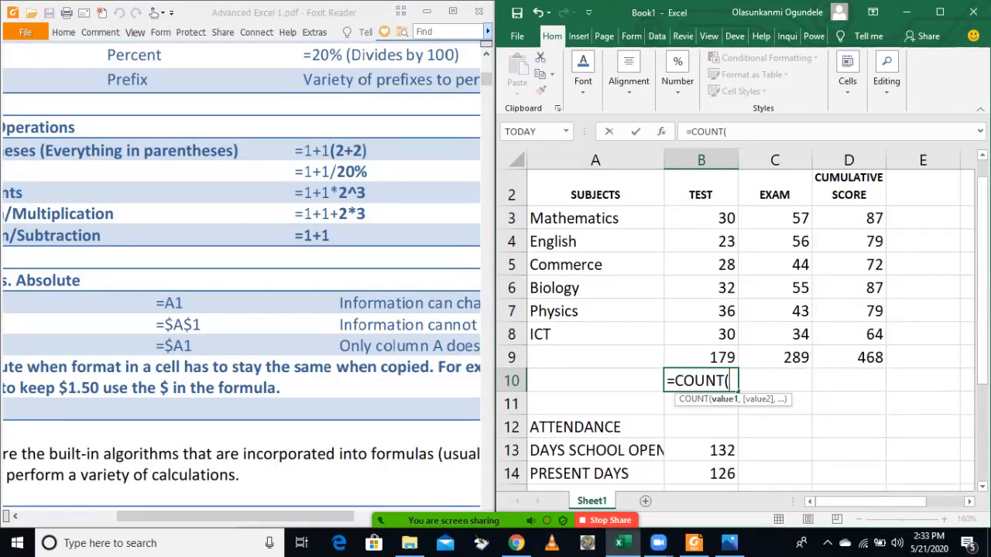
left_click_drag(701, 218, 728, 334)
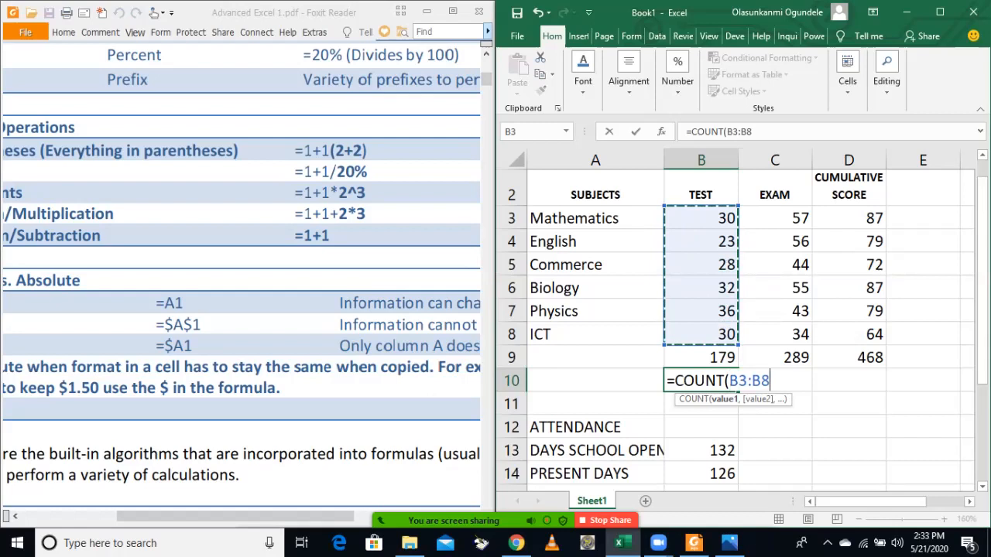
type(")")
key("Return")
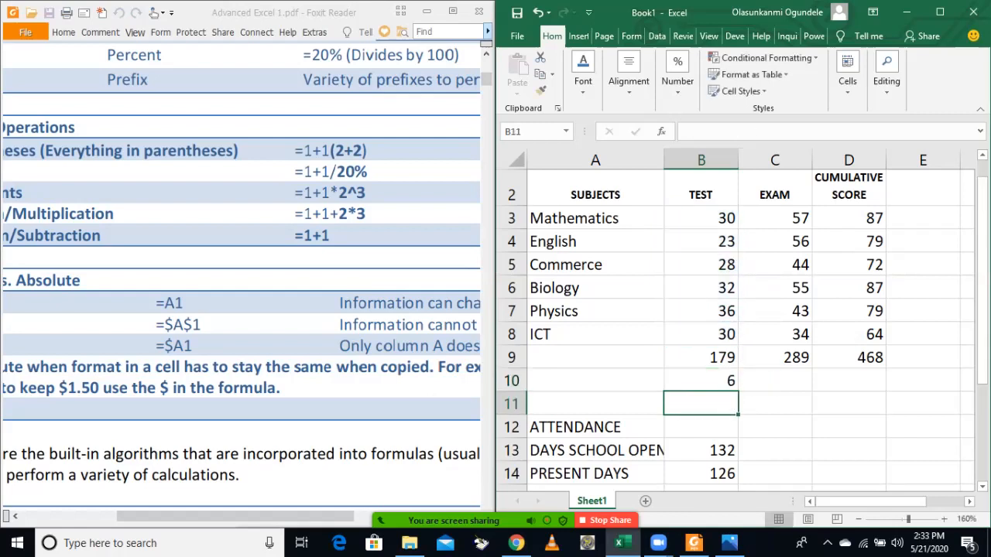
Fill the COUNT formula from B10 across to C10 and D10 for the EXAM and CUMULATIVE SCORE columns.
left_click(776, 381)
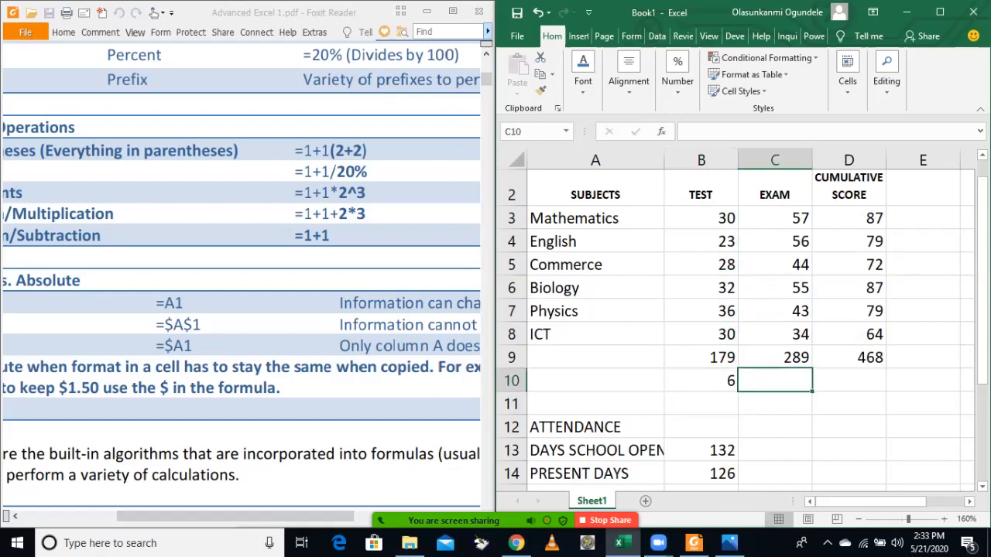
key("F2")
key("Return")
key("Up")
key("ctrl+r")
key("Right")
key("ctrl+r")
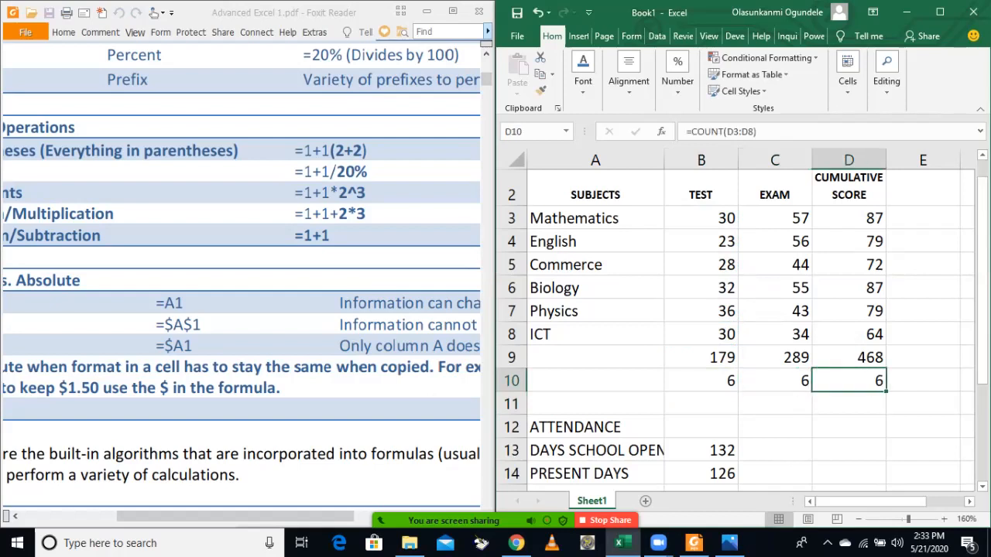
Calculate the average TEST score in cell B11 with the formula =B9/B10.
key("Return")
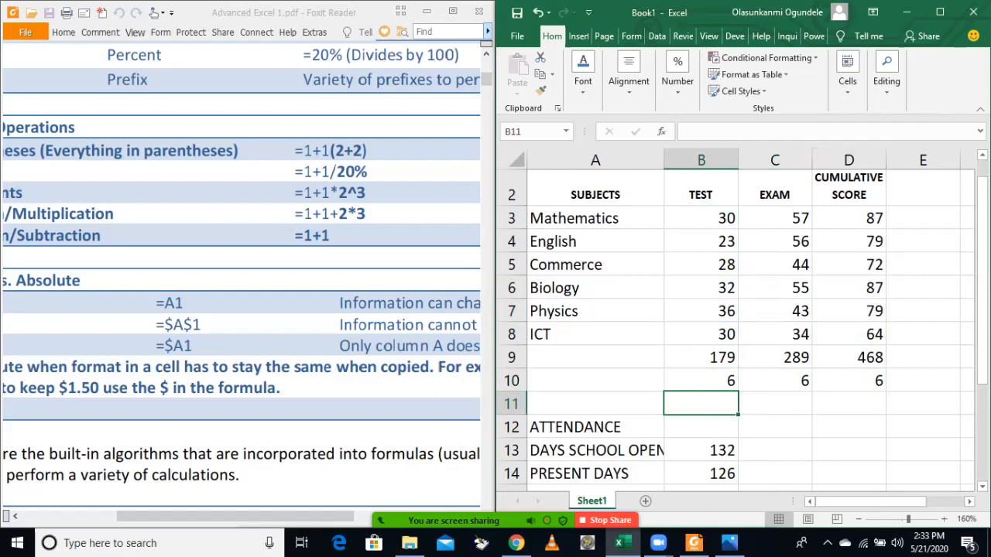
type("=")
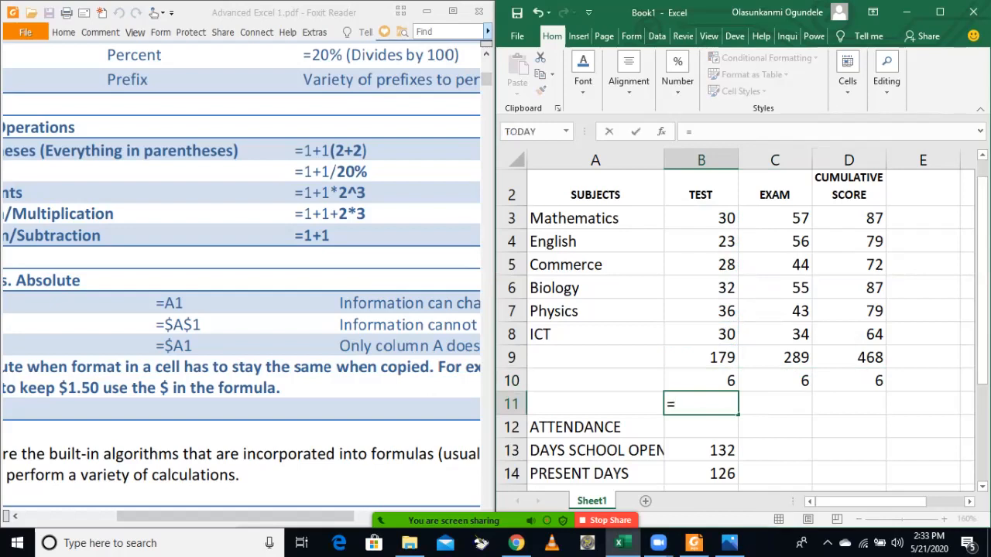
left_click(701, 358)
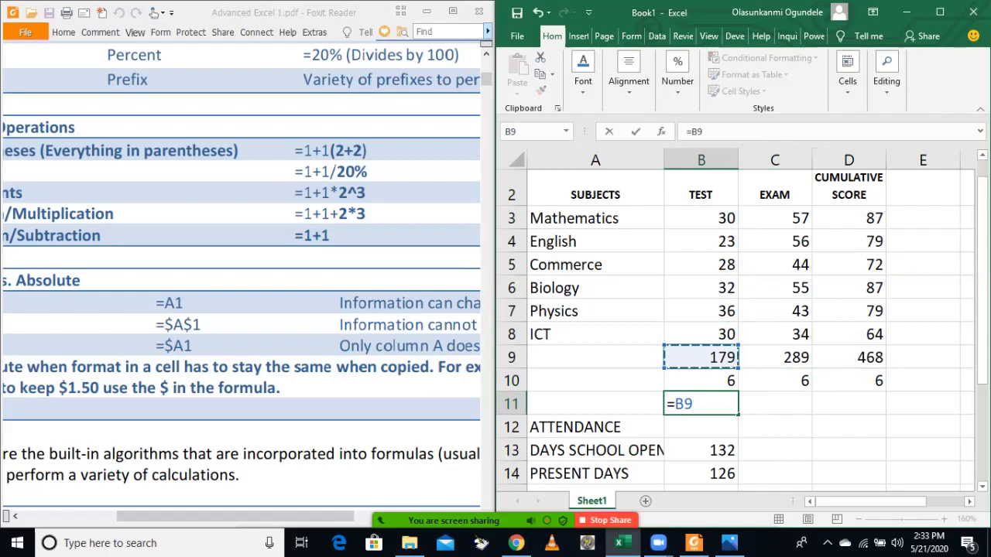
type("/")
left_click(701, 381)
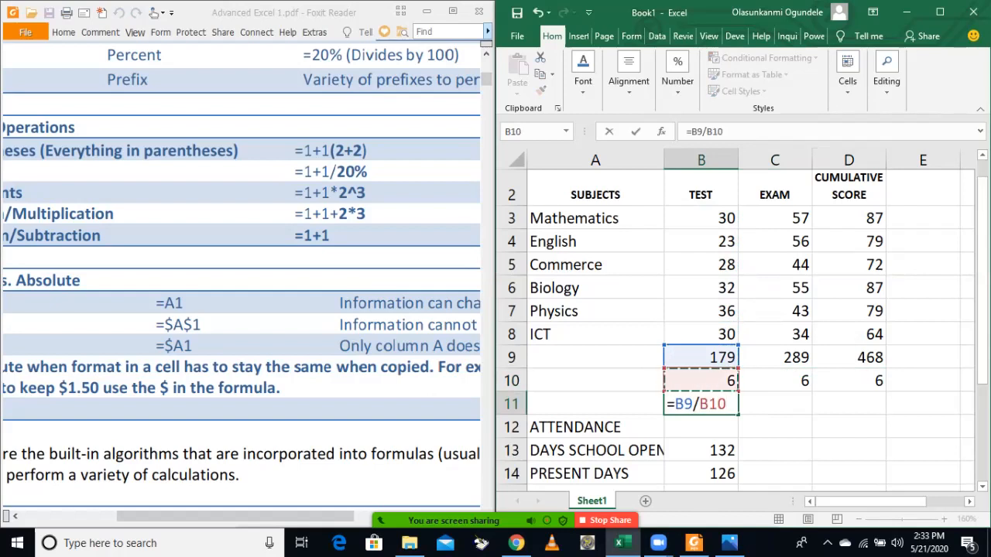
key("Return")
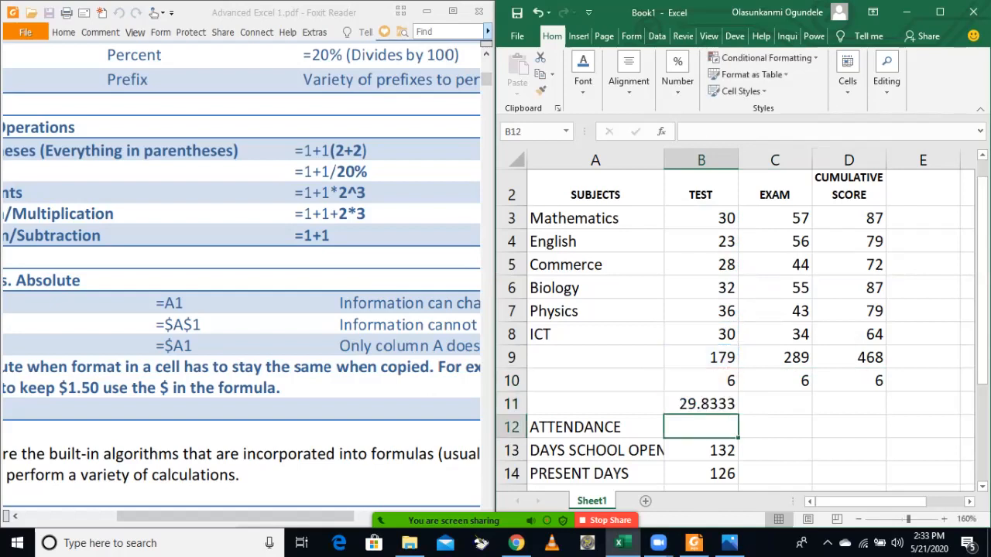
Enter the label AVERAGE SCORE in cell A11 and the label TOTAL SCORE in cell A9.
left_click(701, 404)
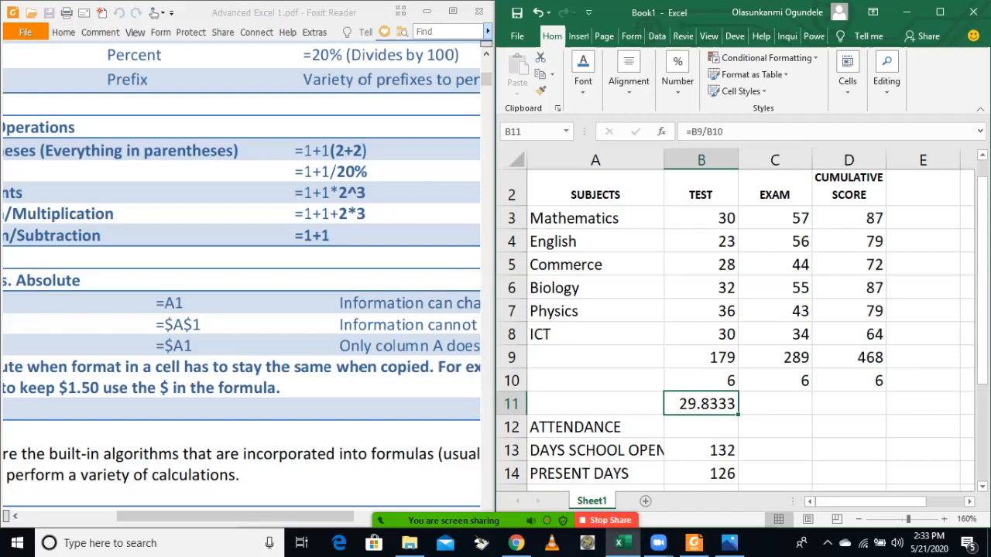
left_click(595, 405)
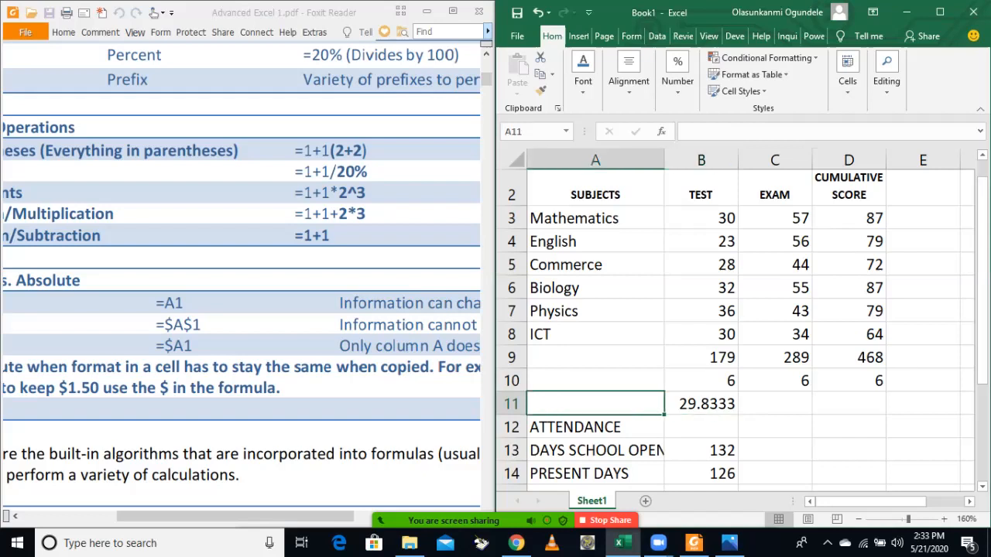
type("AVERAGE SCORE")
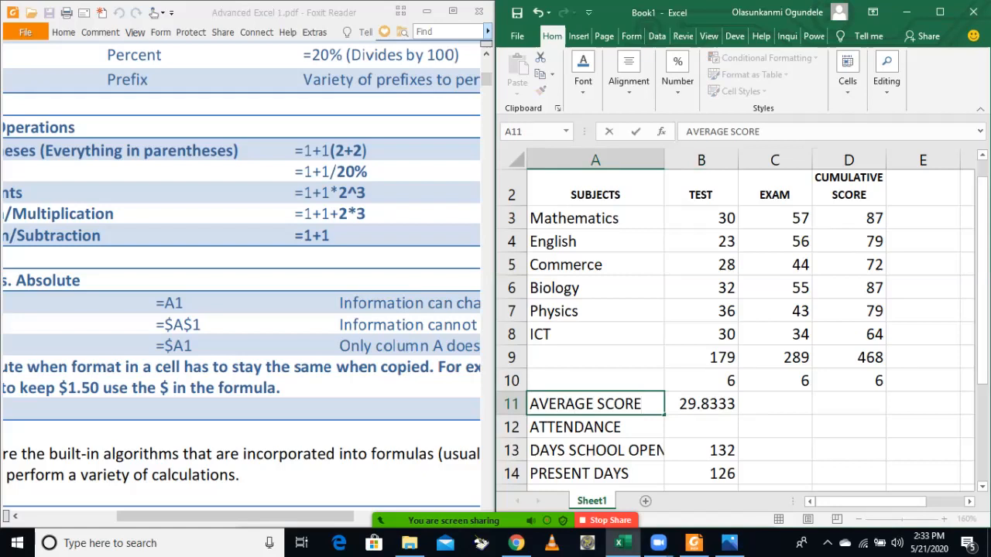
key("Up")
key("Up")
type("TOT")
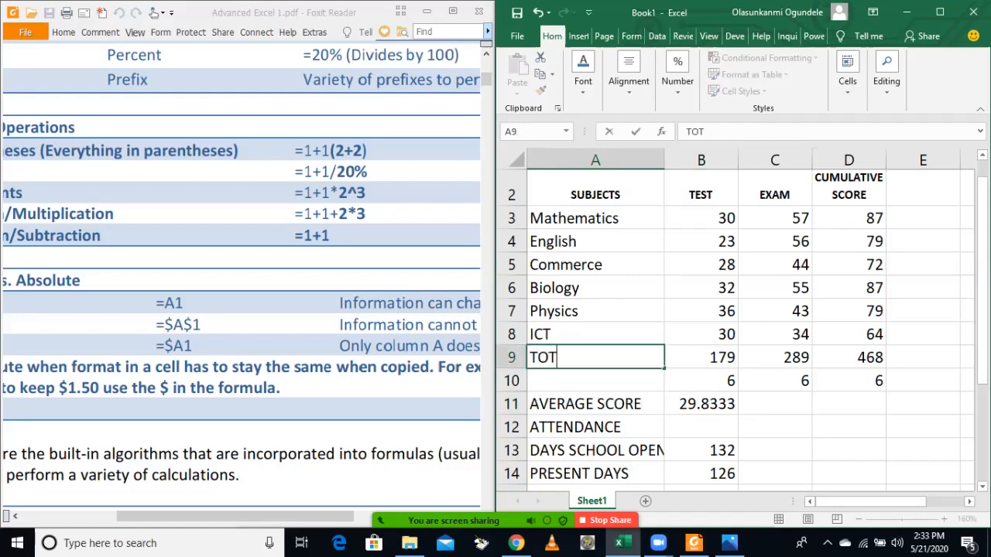
type("AL SCORE")
key("Return")
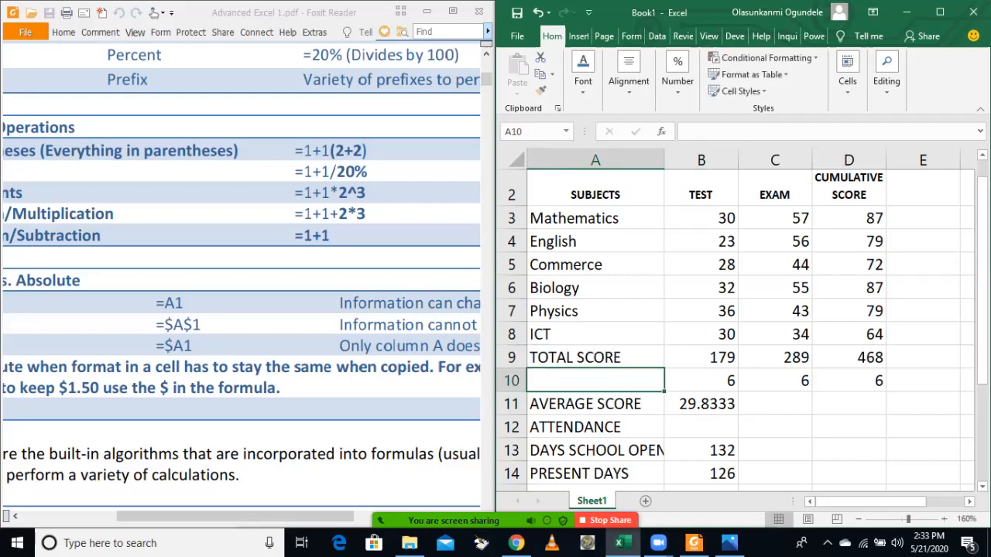
Enter the label NUM OF SUBJECTS in cell A10.
type("NUM OF SUN")
key("BackSpace")
type("BJECTS")
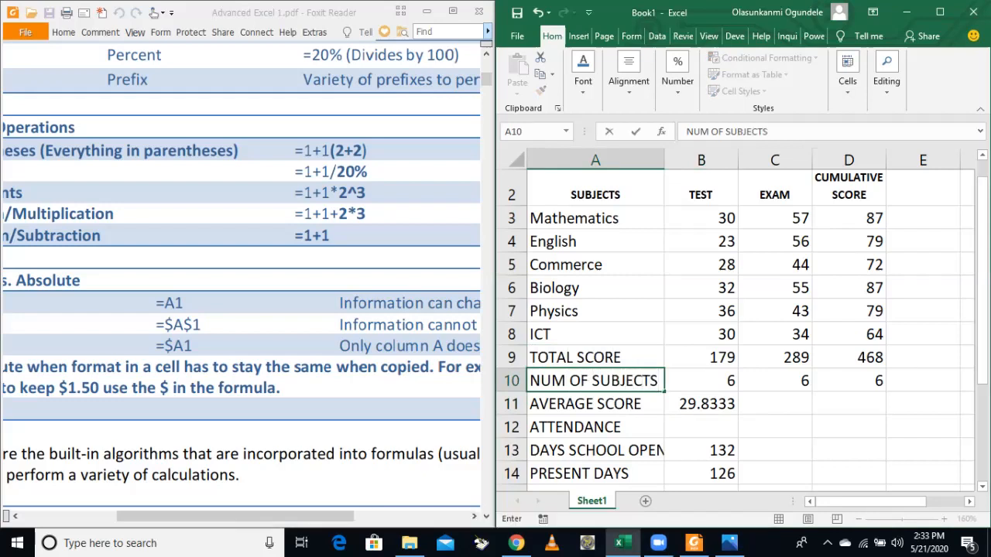
key("Tab")
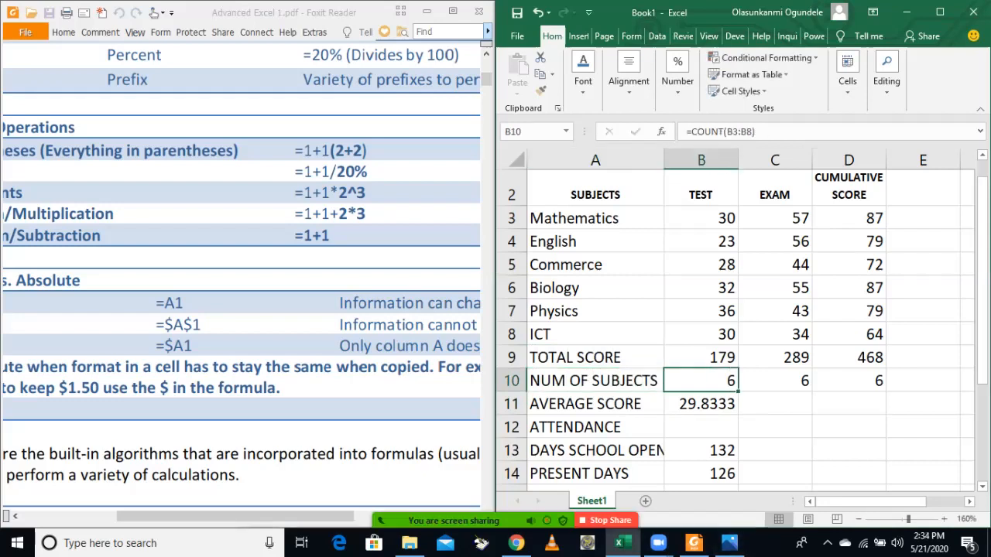
left_click(594, 404)
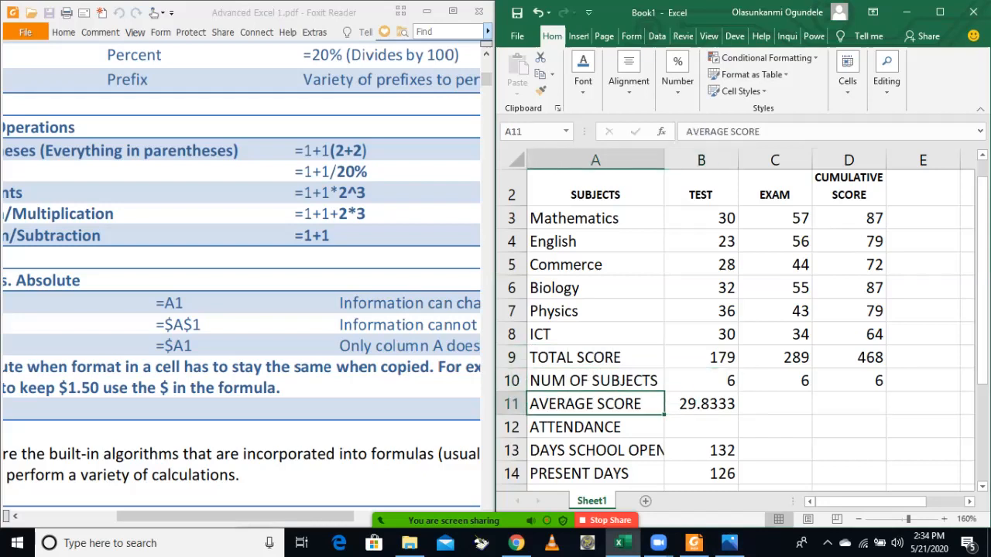
left_click(594, 358)
Insert two blank rows above the ATTENDANCE row.
left_click(512, 427)
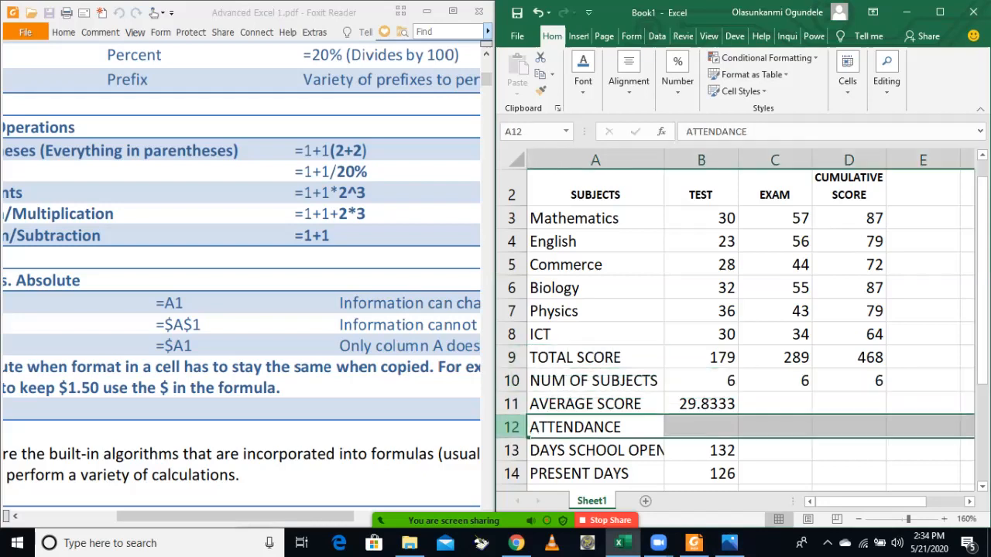
left_click(848, 81)
left_click(847, 132)
left_click(848, 132)
Fill the average formula from B11 across to C11 and D11 for the EXAM and CUMULATIVE SCORE columns.
left_click(775, 405)
left_click(775, 404)
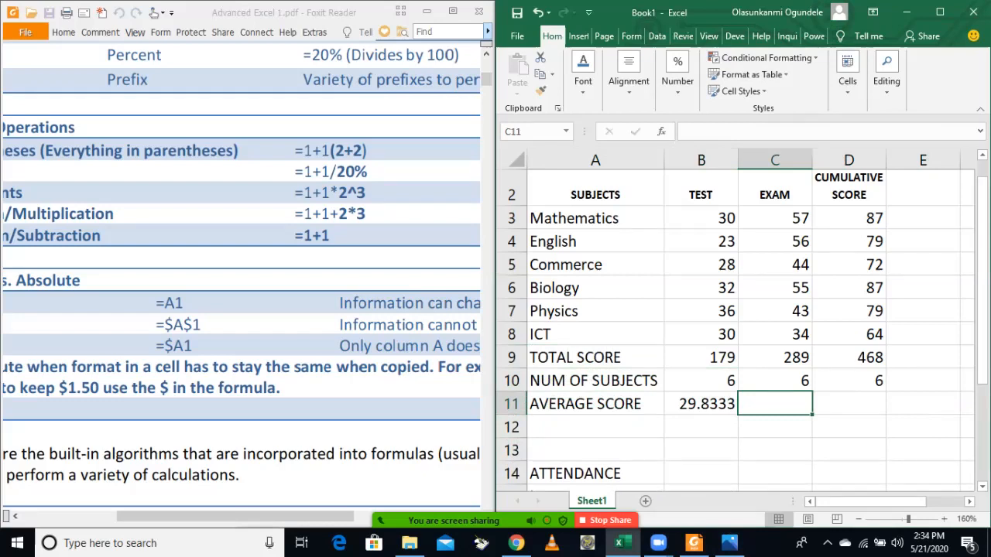
key("ctrl+r")
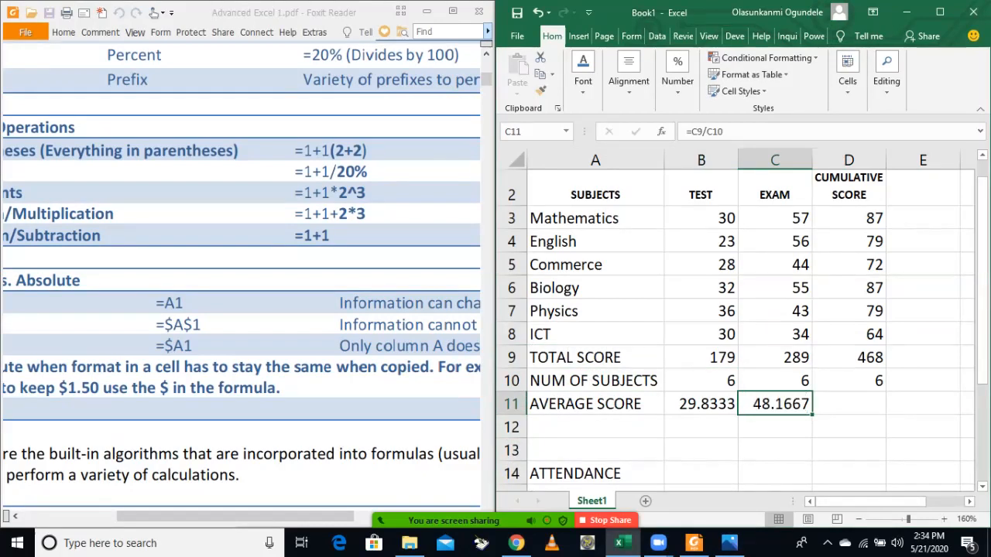
key("Right")
key("ctrl+r")
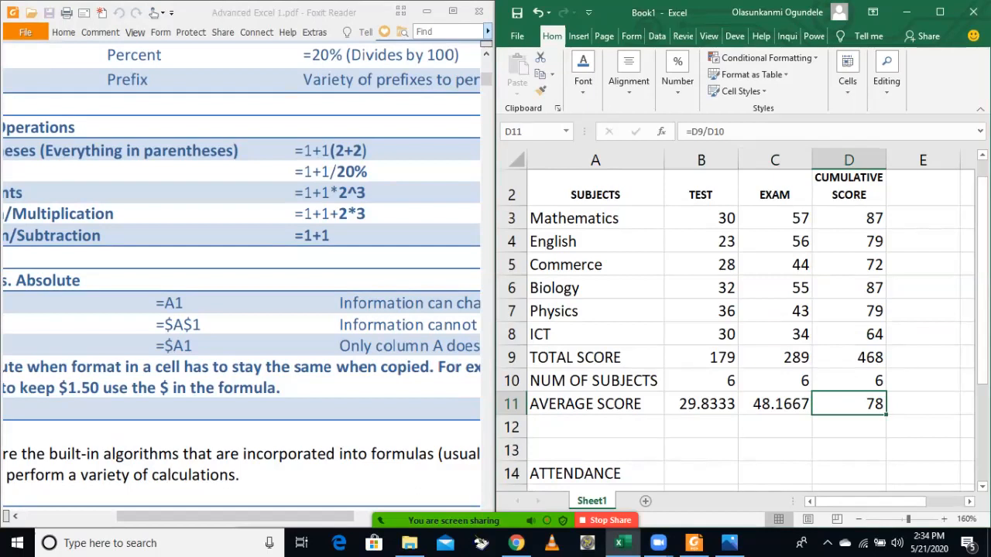
key("Return")
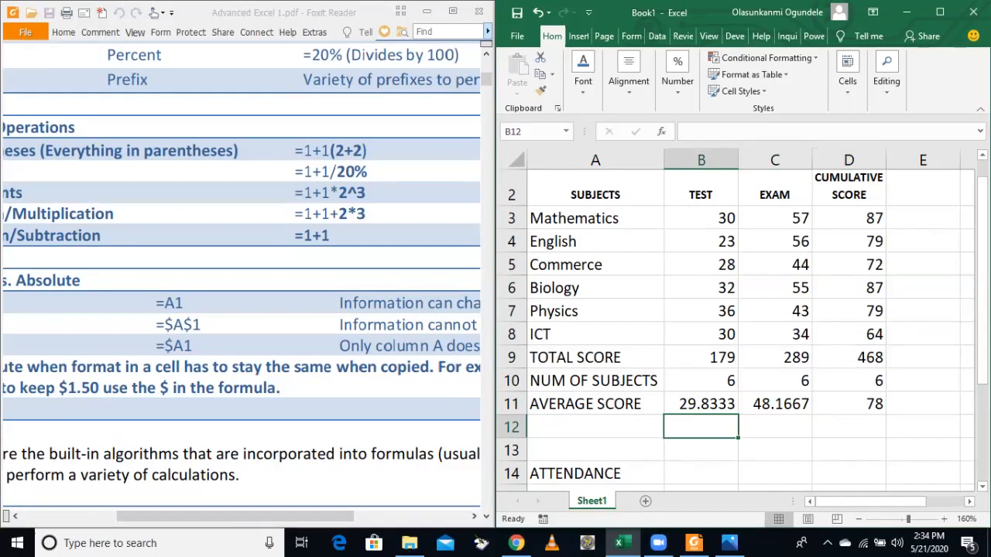
Add the maximum marks to the column headings, making B2 read TEST 40 and C2 read EXAM 60.
left_click(701, 194)
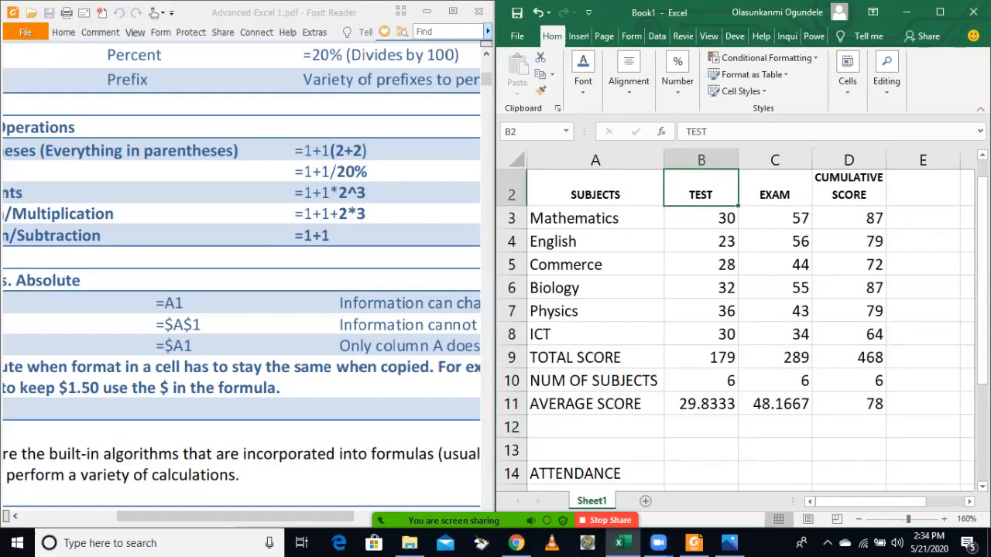
key("F2")
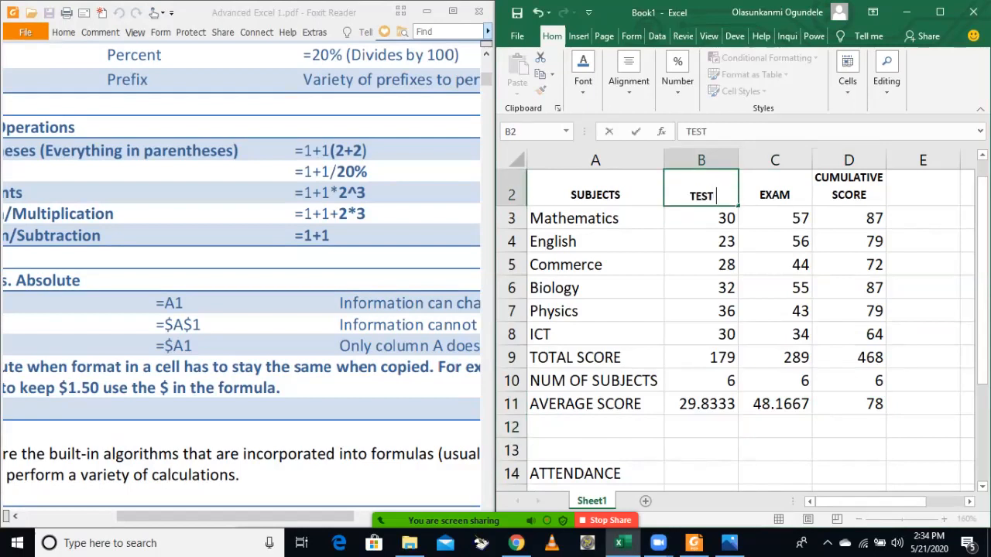
type("40")
key("Tab")
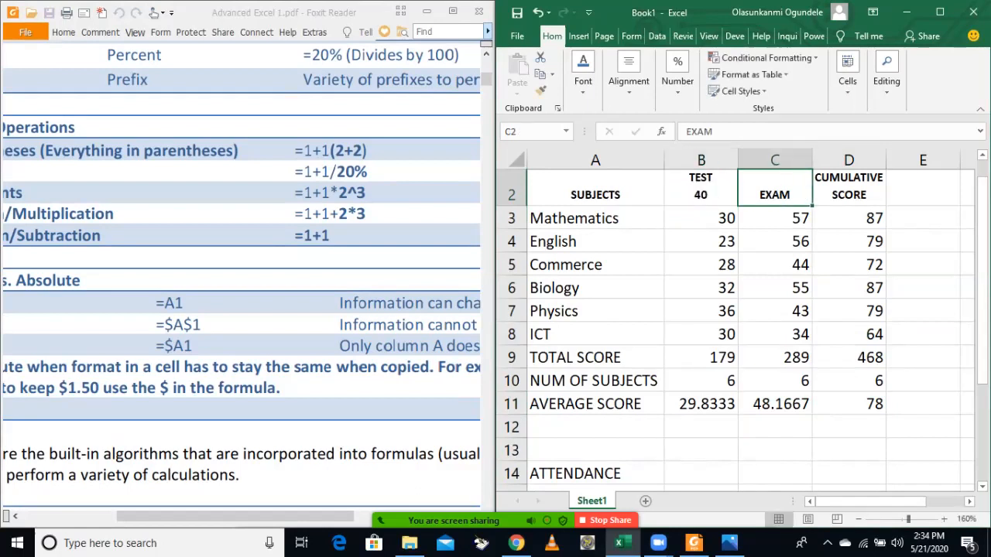
key("F2")
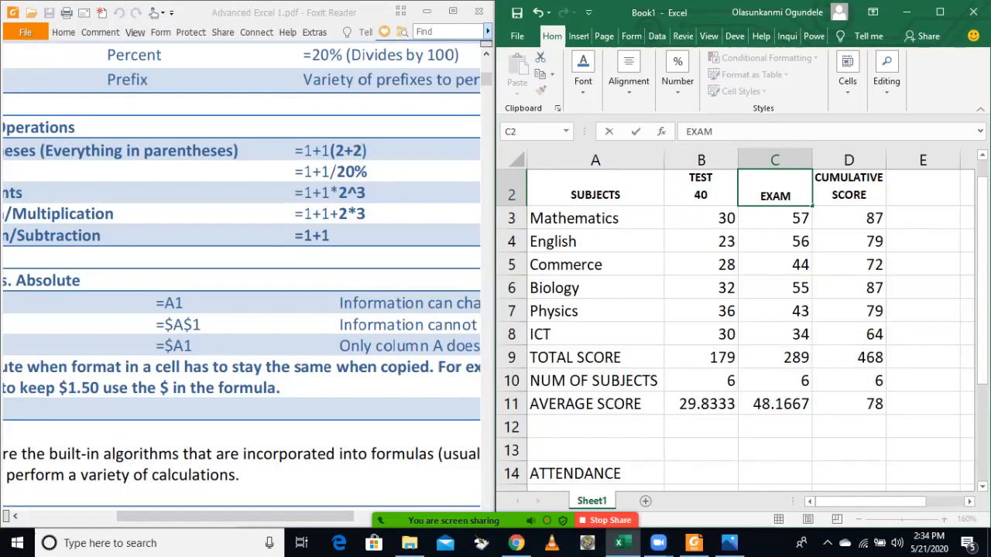
type("60")
key("Return")
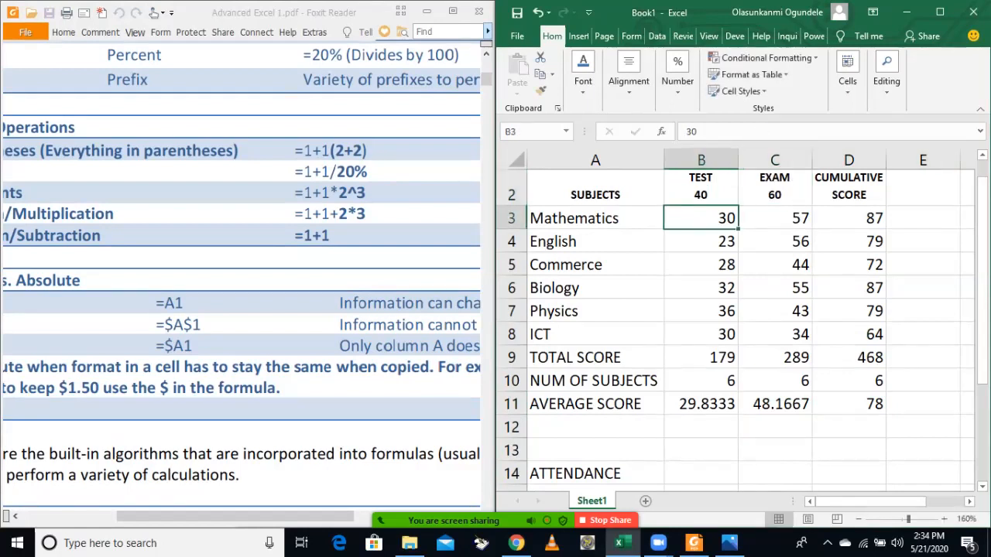
Admit the waiting participant to the Zoom meeting and return to cell B12 of the worksheet.
left_click(701, 428)
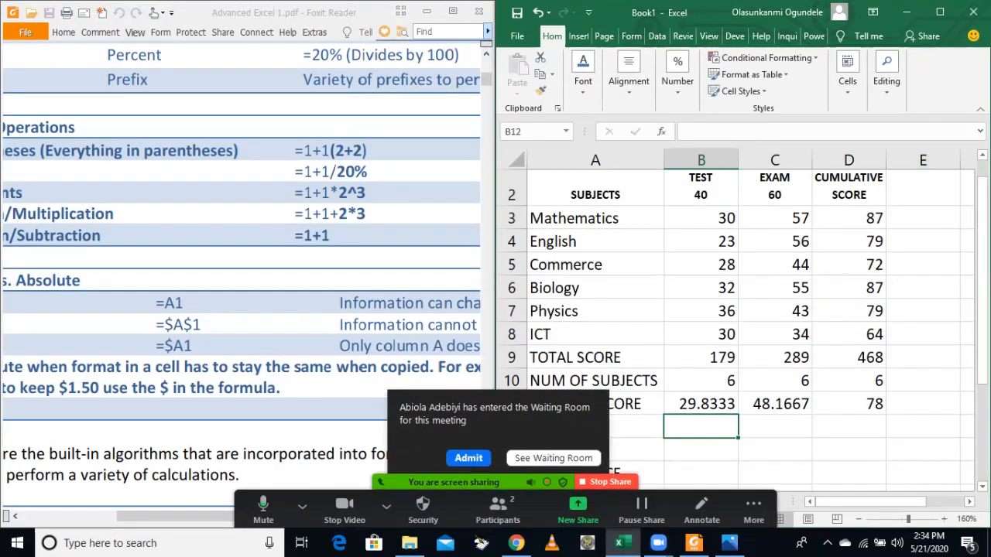
left_click(468, 458)
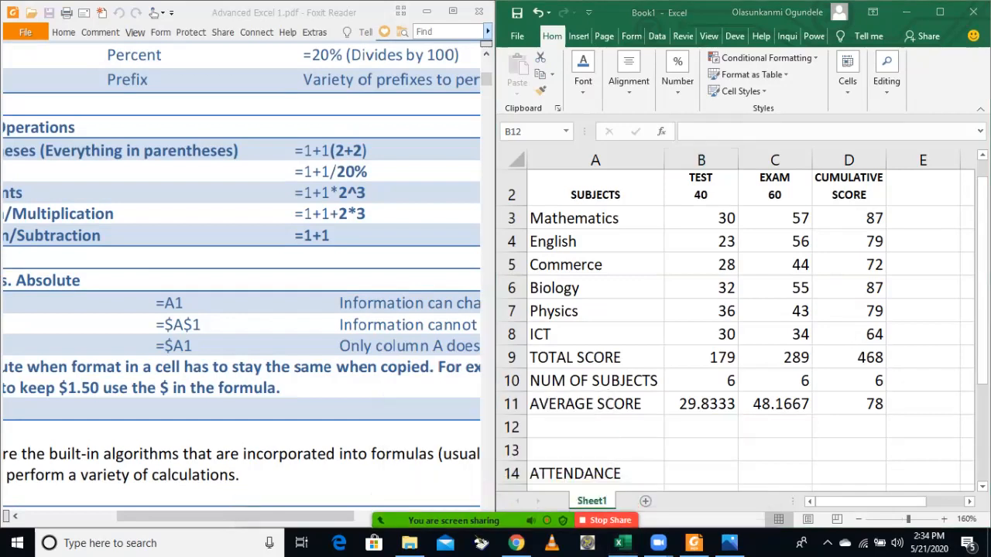
left_click(700, 427)
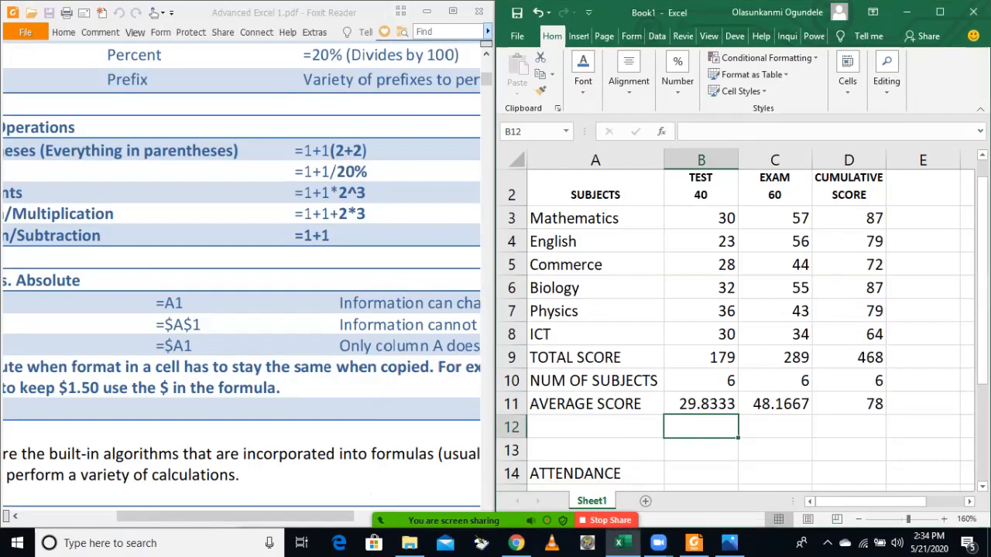
Divide the average TEST score by its maximum mark in cell B12 with the formula =B11/40.
type("=")
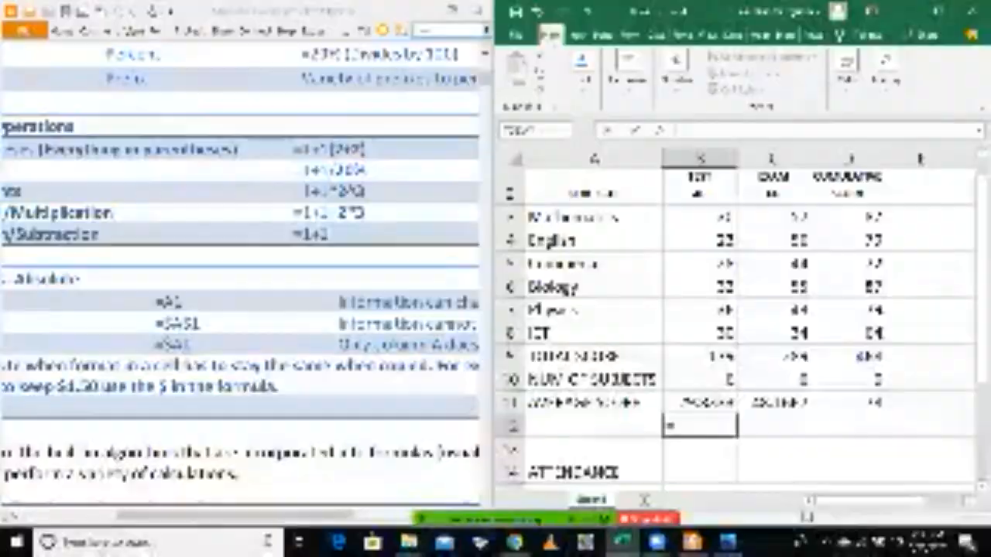
key("Up")
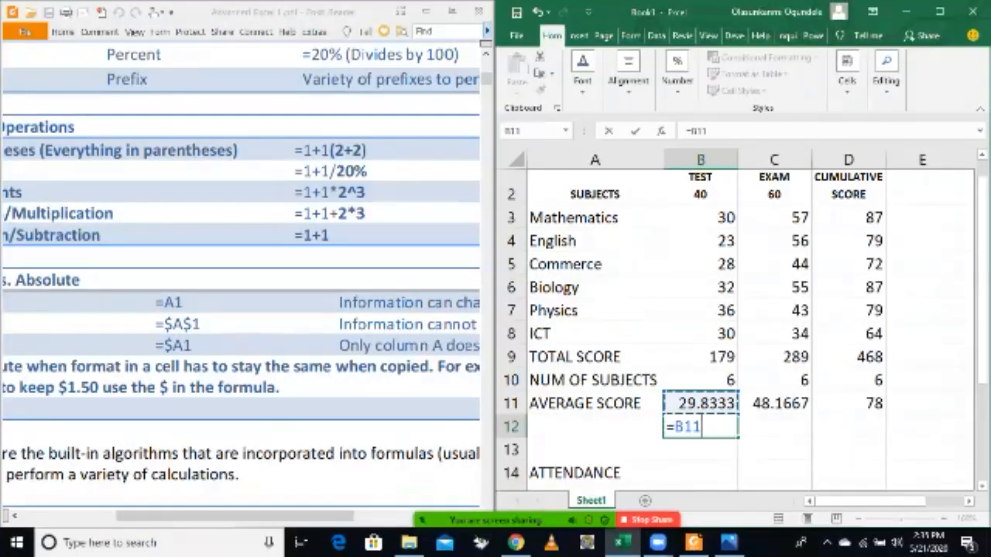
type("/40")
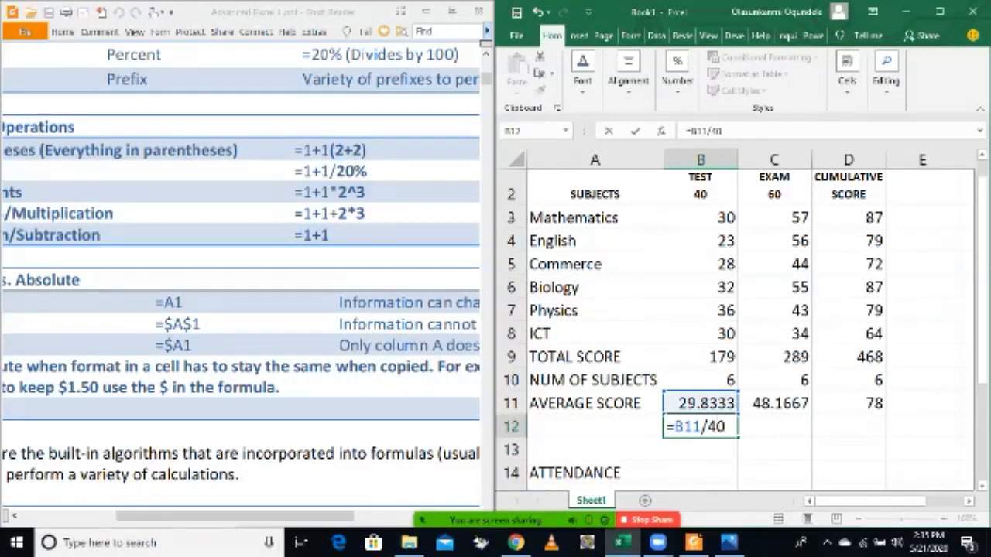
key("Return")
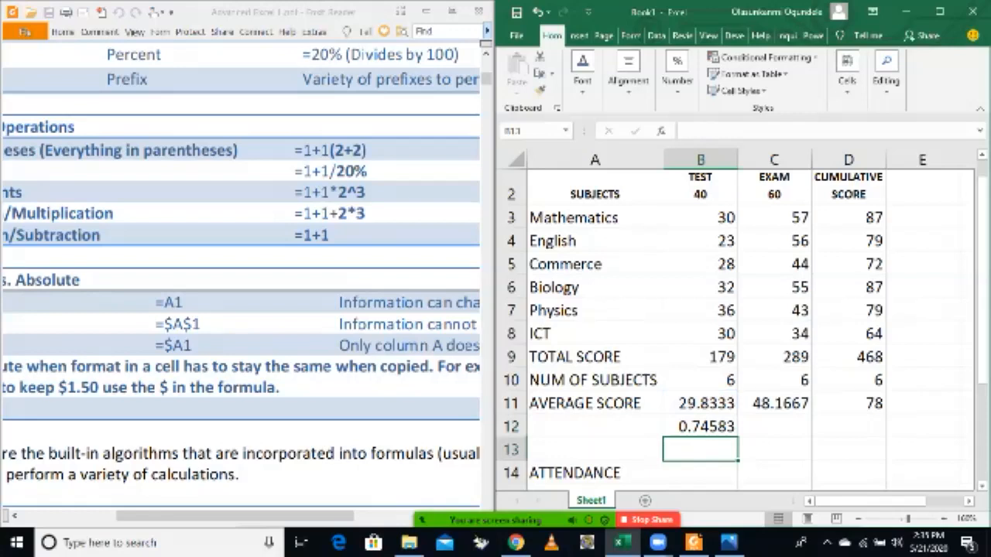
Select the formula result in cell B12 and maximize the workbook window.
left_click(701, 426)
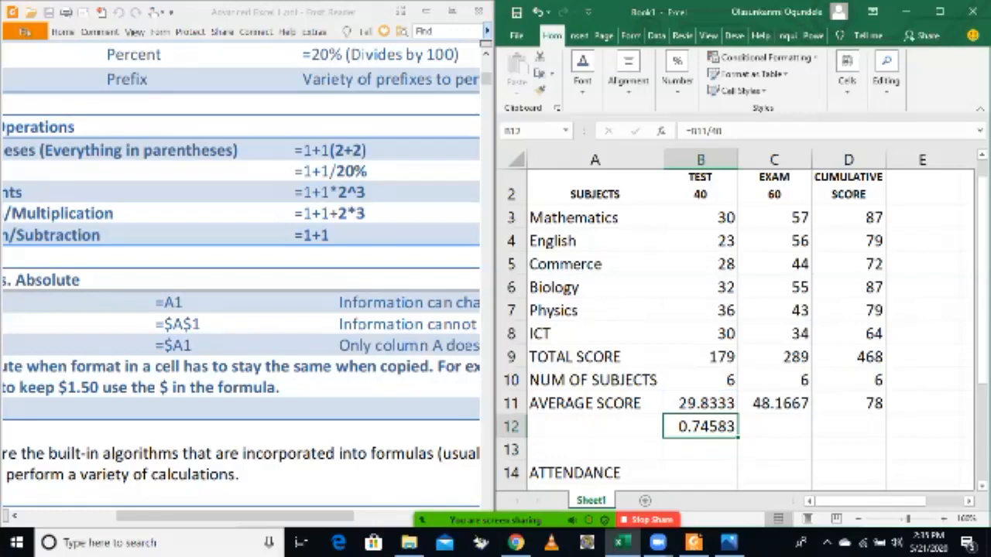
left_click(940, 10)
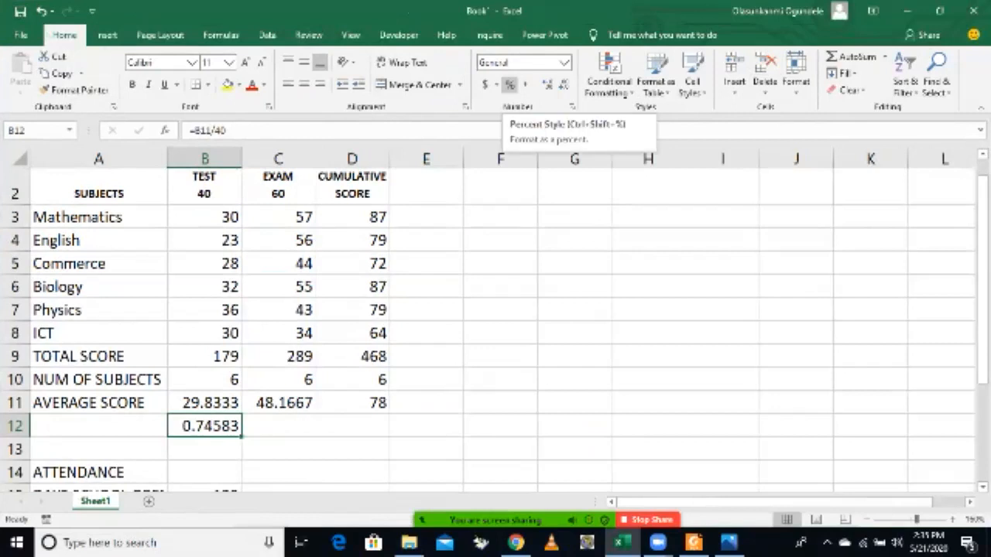
Format the test average ratio in B12 as a percentage with two decimal places.
left_click(509, 85)
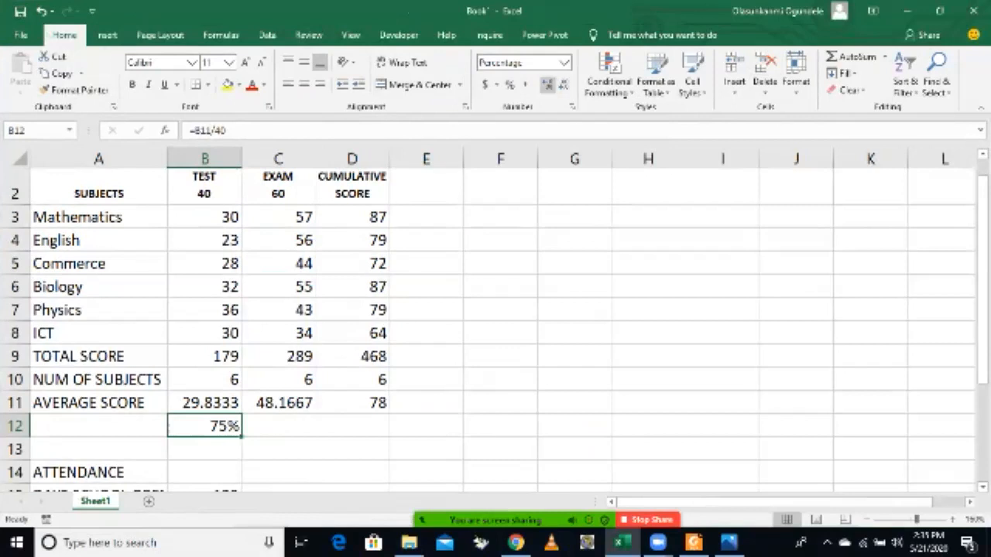
left_click(547, 84)
left_click(548, 84)
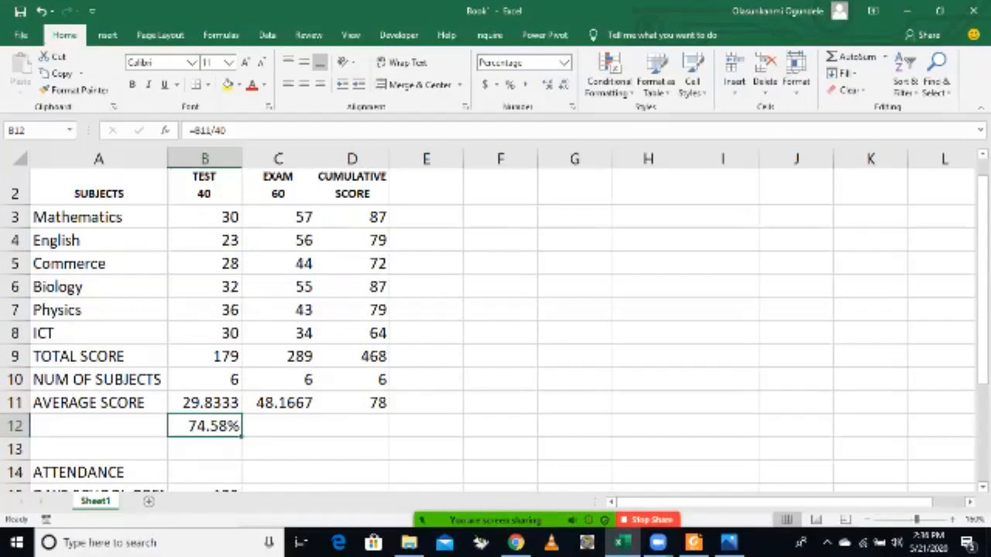
Copy the B12 percentage formula into C12 and change it to =C11/60 for the exam column.
left_click(279, 426)
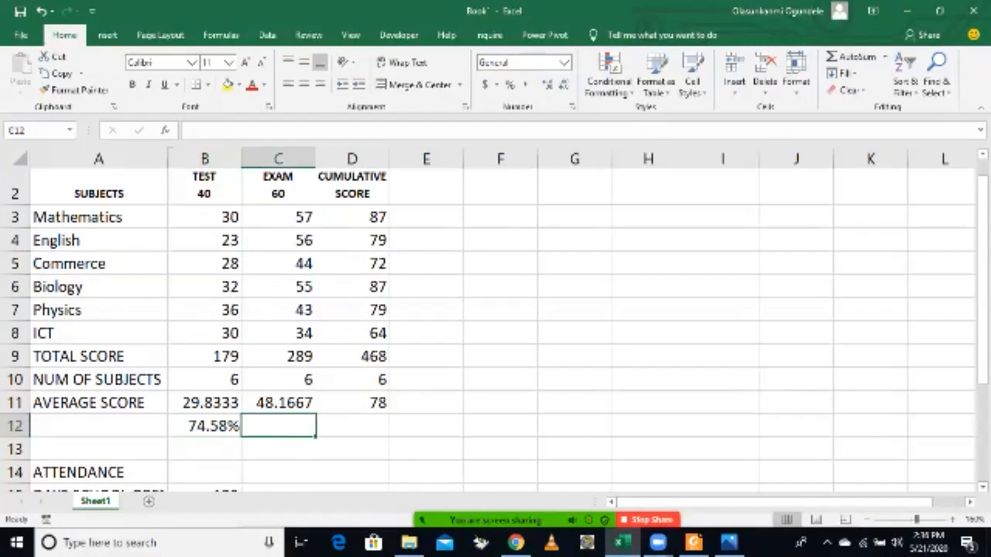
key("ctrl+v")
right_click(260, 431)
key("Escape")
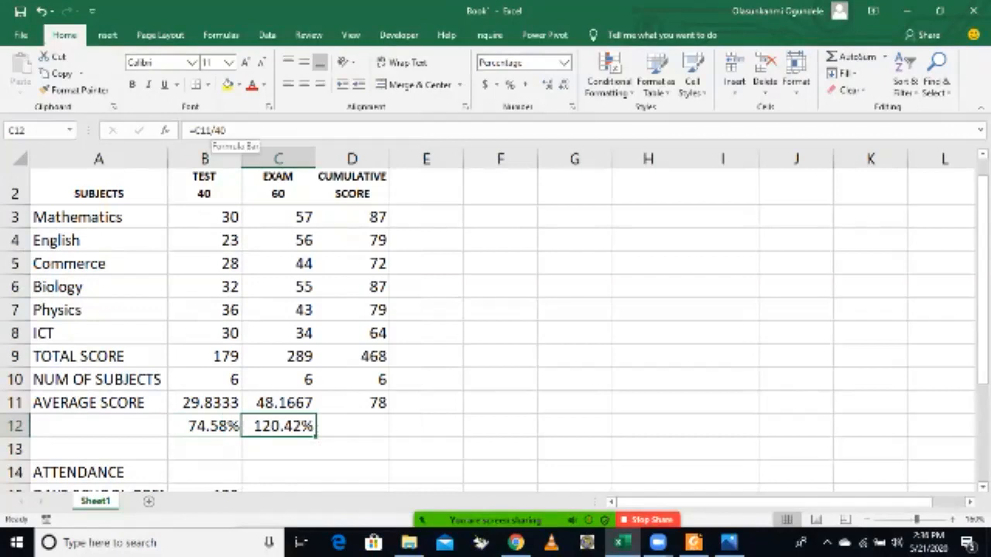
left_click(220, 130)
key("BackSpace")
type("60")
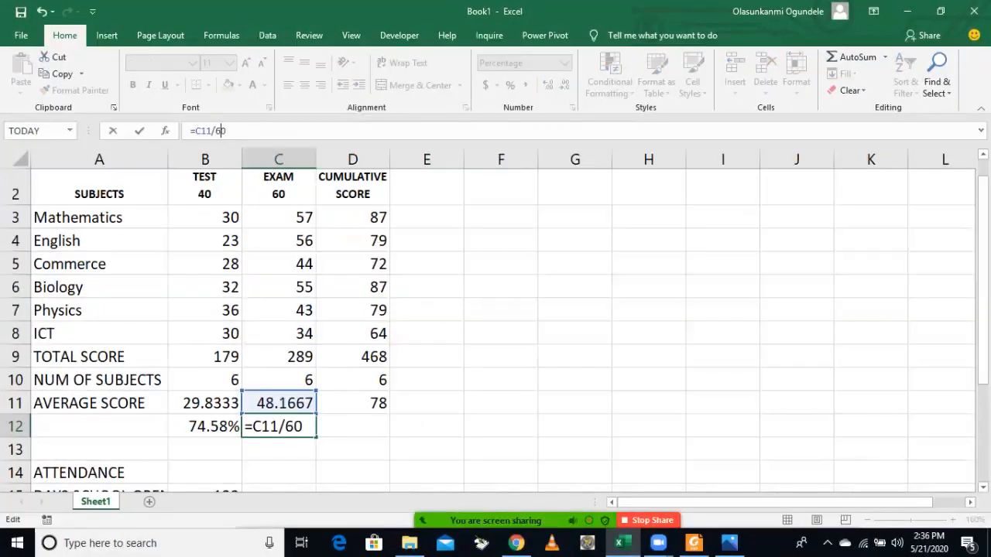
key("Return")
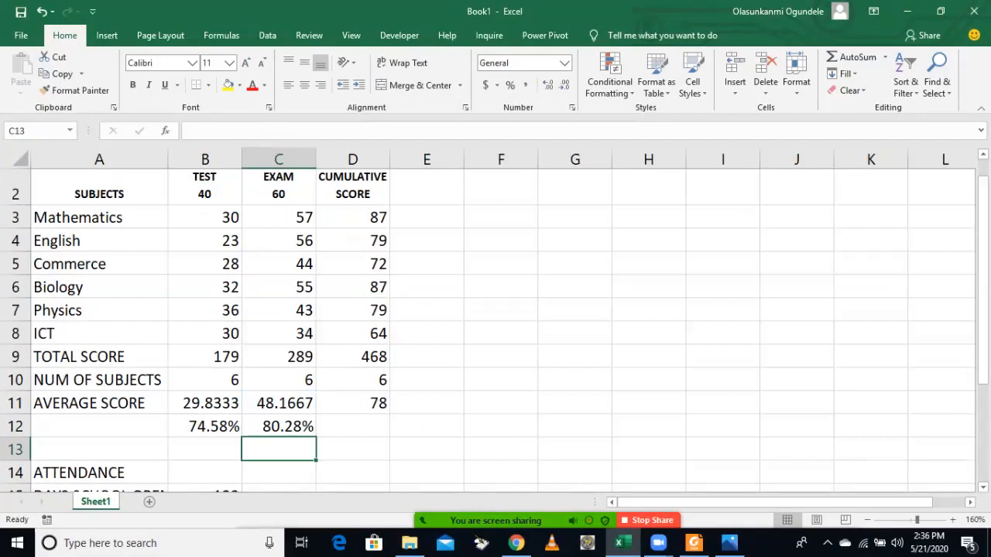
Copy the percentage formula into D12 and change it to =D11/100 for the cumulative score.
key("Up")
key("Left")
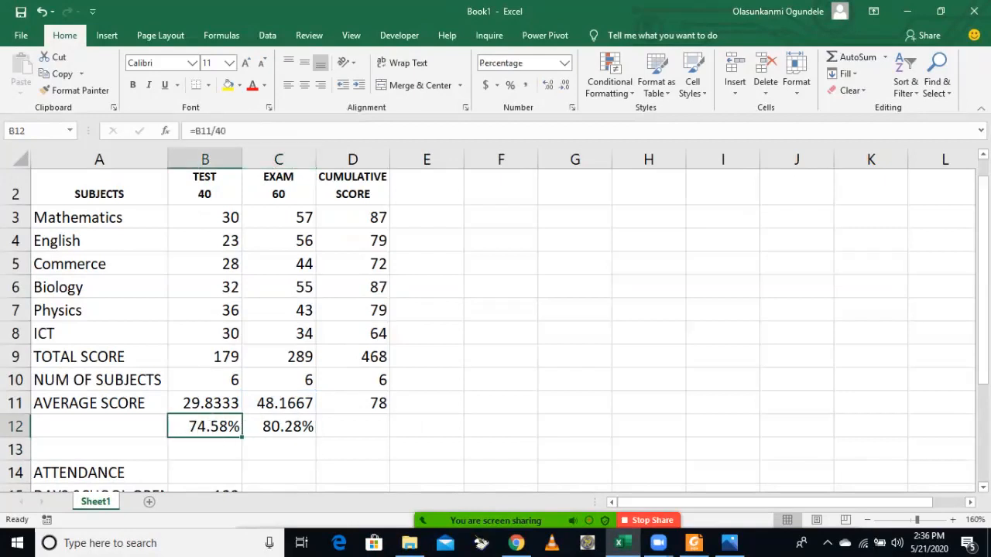
key("Right")
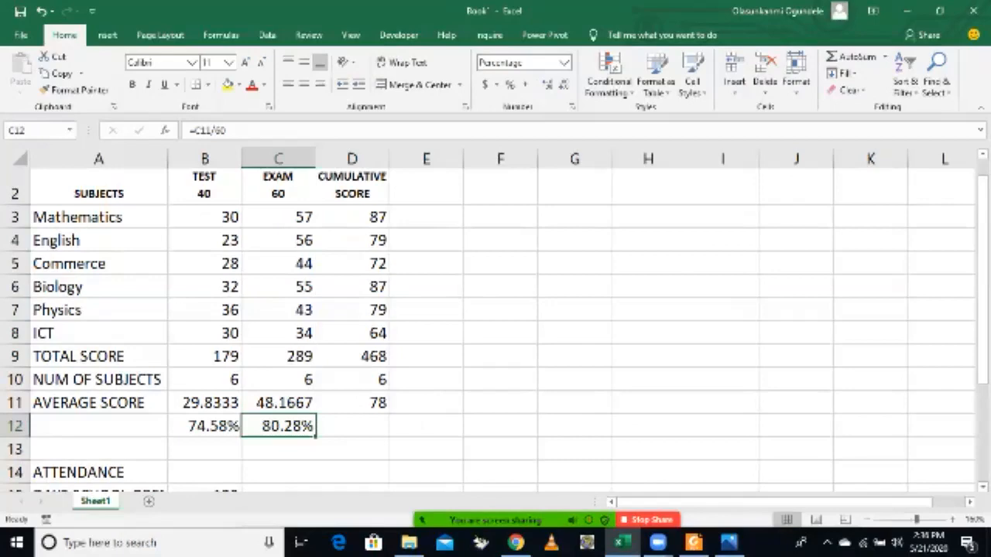
key("Left")
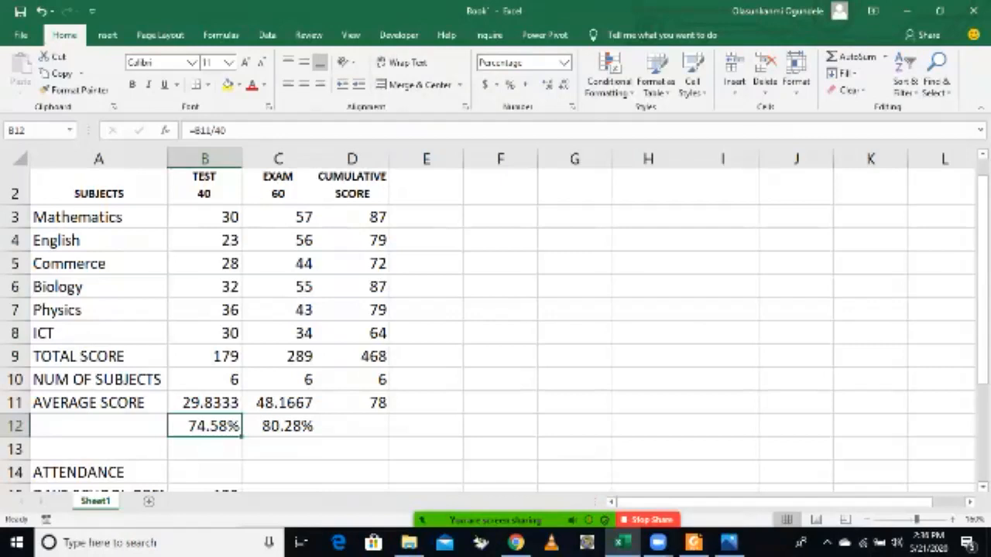
left_click(352, 426)
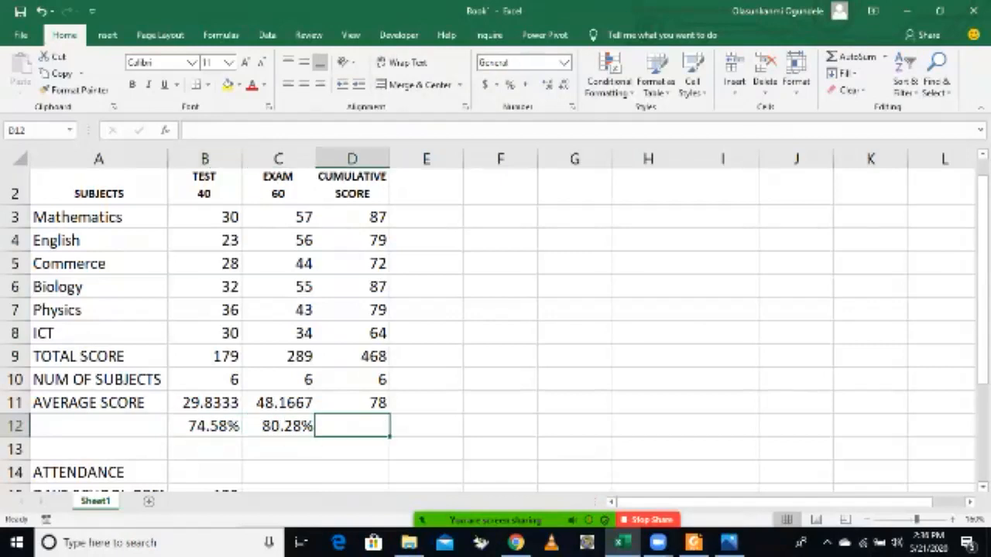
type("=D11/60")
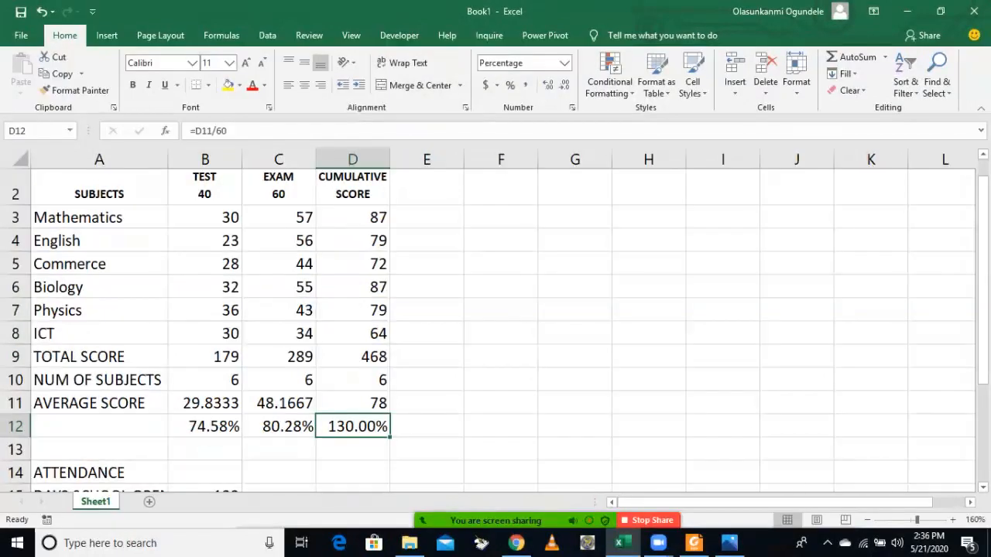
key("F2")
key("BackSpace")
key("BackSpace")
type("100")
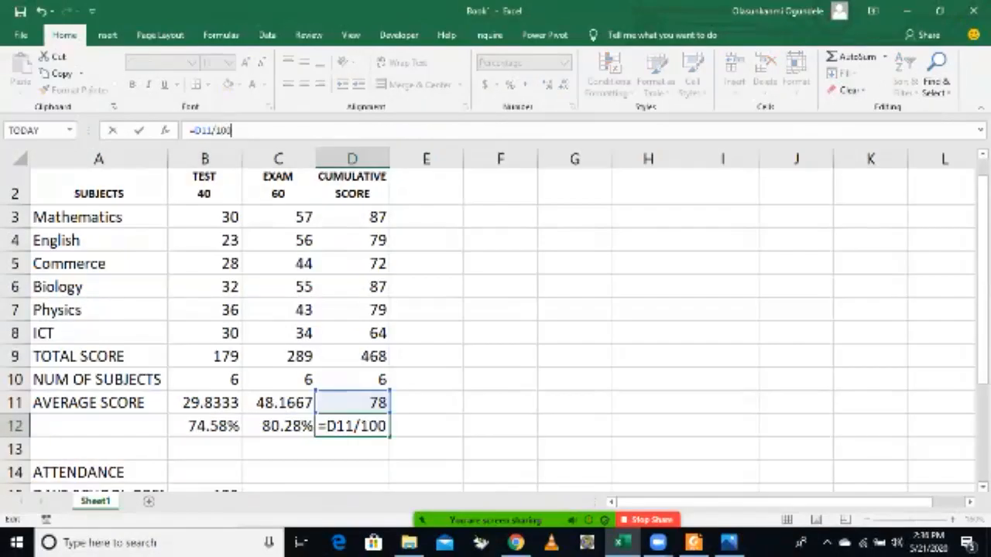
key("Return")
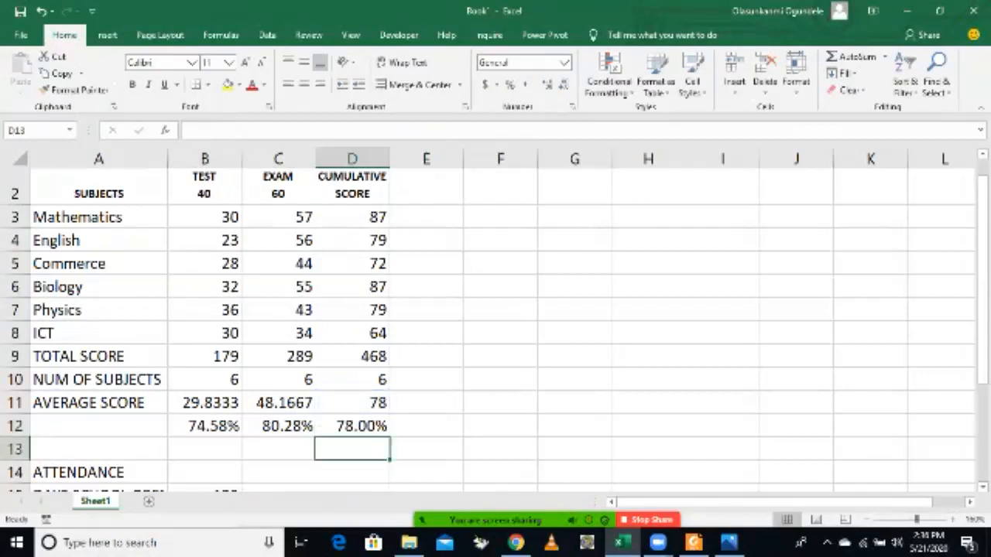
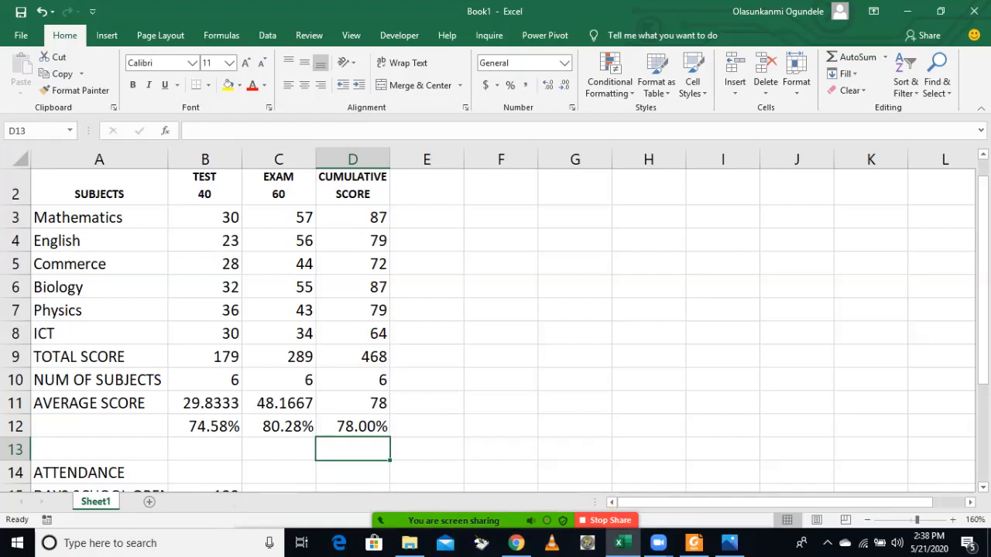
key("Right")
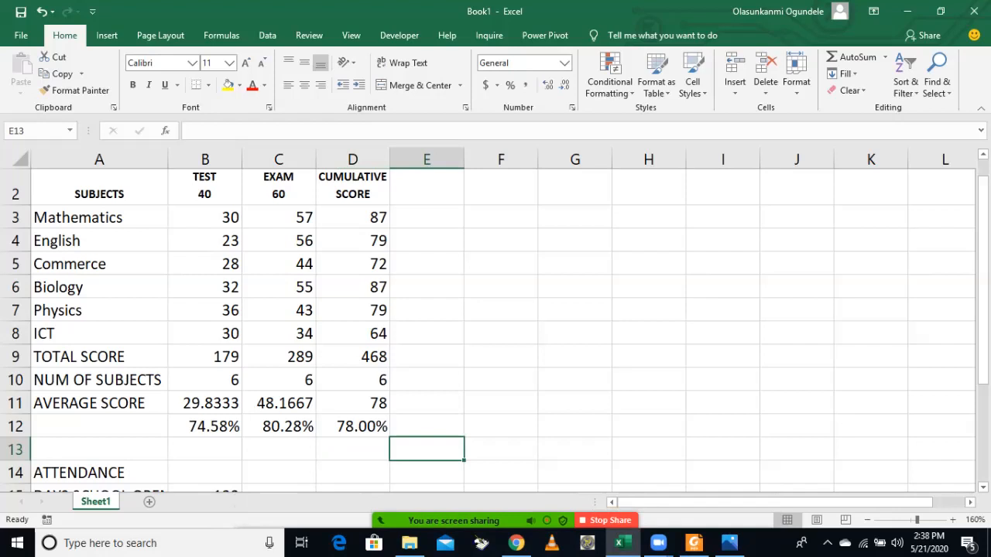
type("=")
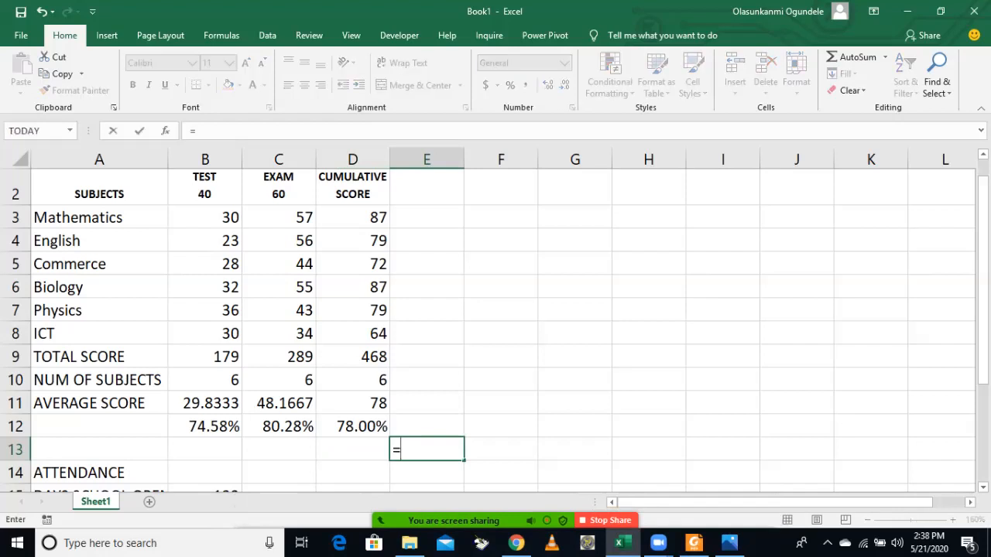
key("F2")
key("Escape")
Insert three blank rows at row 13, above the ATTENDANCE section.
left_click(14, 450)
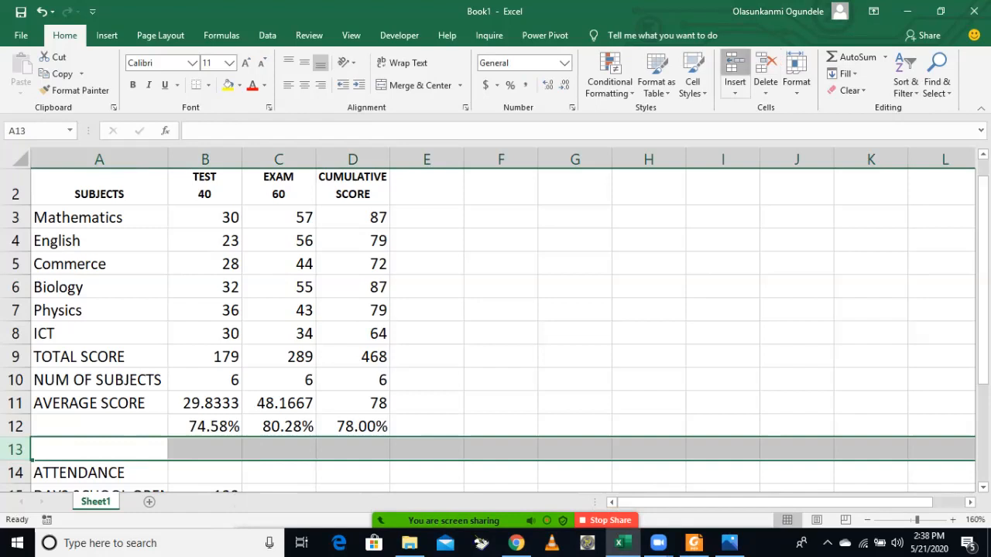
left_click(735, 66)
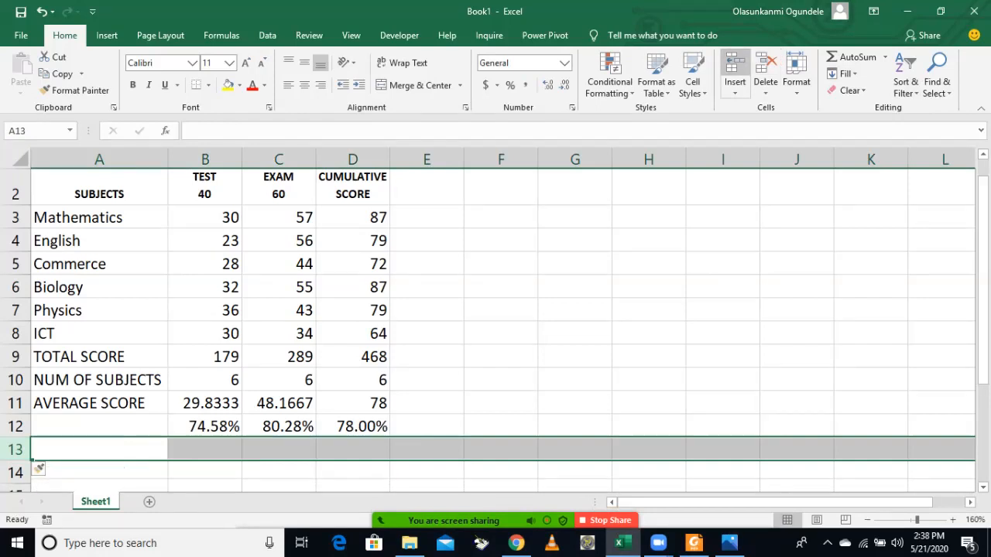
left_click(205, 449)
scroll(204, 449, "down", 3)
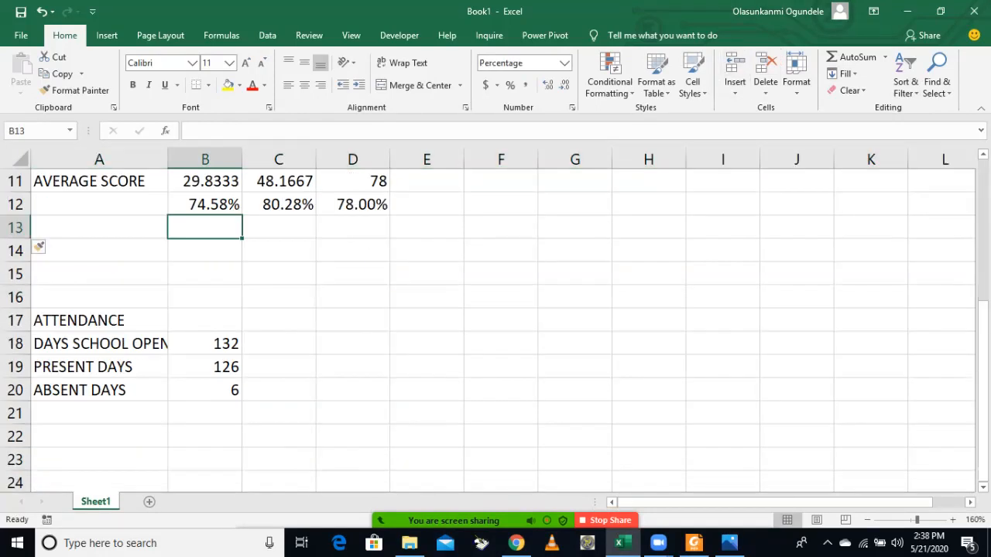
Apply all borders to the score table from the SUBJECTS header through TOTAL SCORE, A2:D9.
scroll(204, 449, "up", 2)
left_click_drag(99, 274, 353, 205)
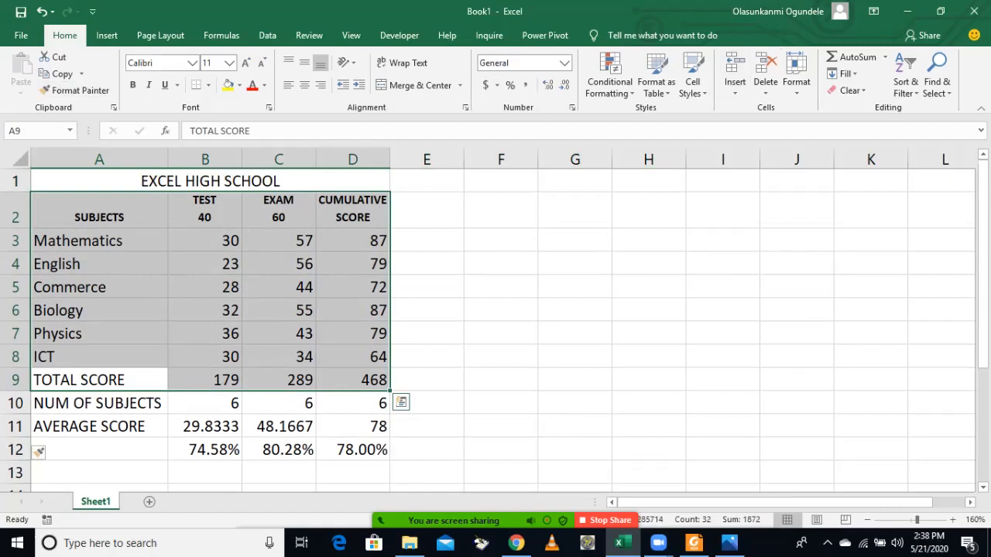
left_click(208, 85)
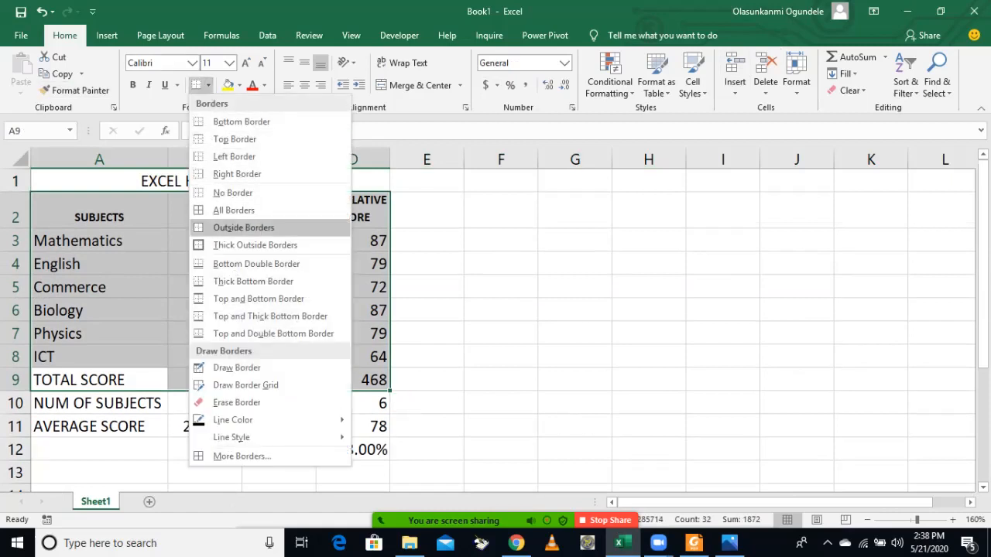
left_click(234, 203)
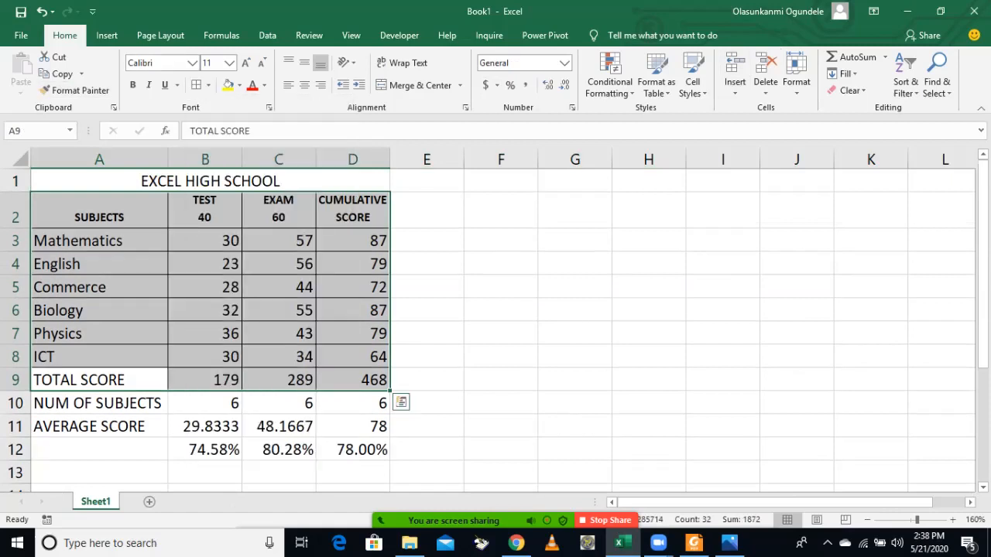
Apply thick outside borders to the TOTAL SCORE cells in A9:D9.
left_click_drag(78, 379, 364, 379)
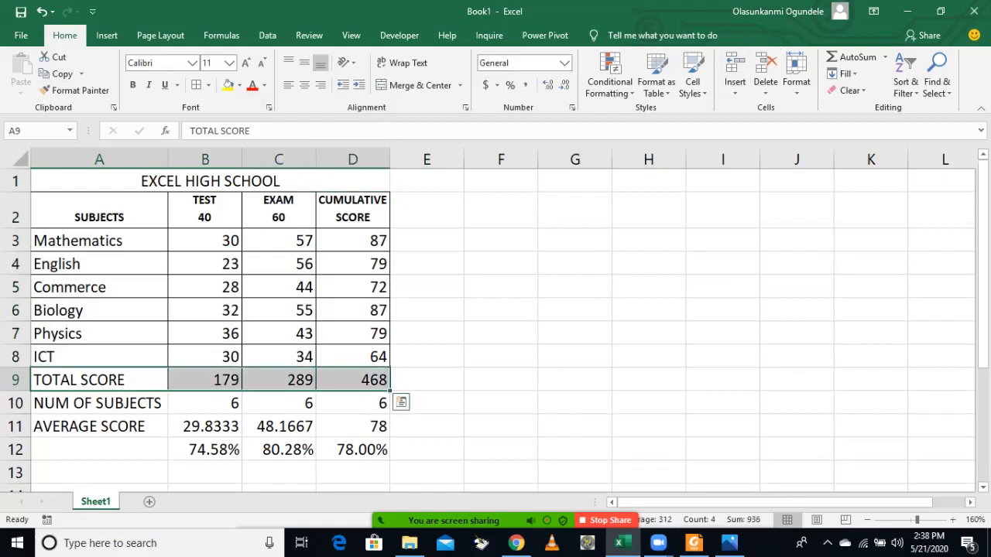
left_click(207, 86)
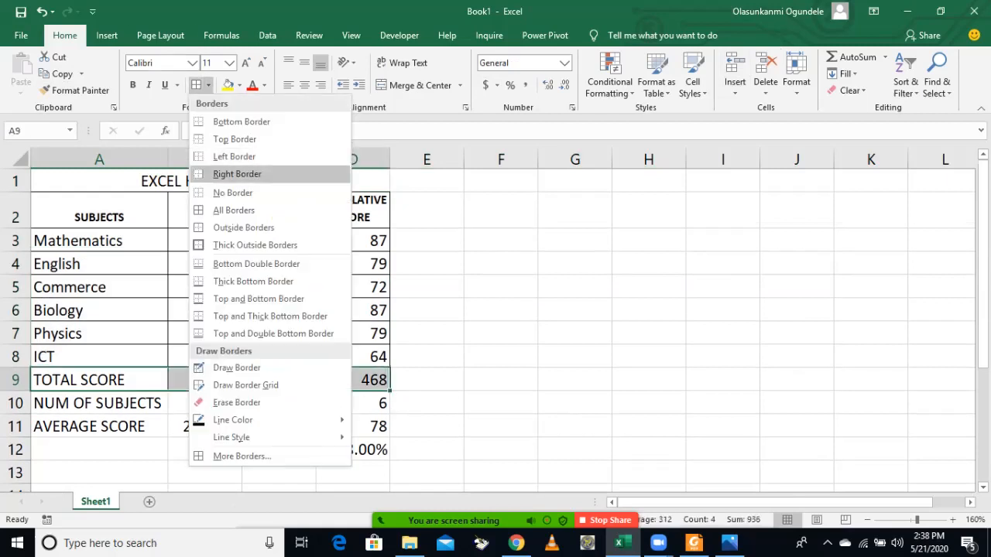
left_click(255, 244)
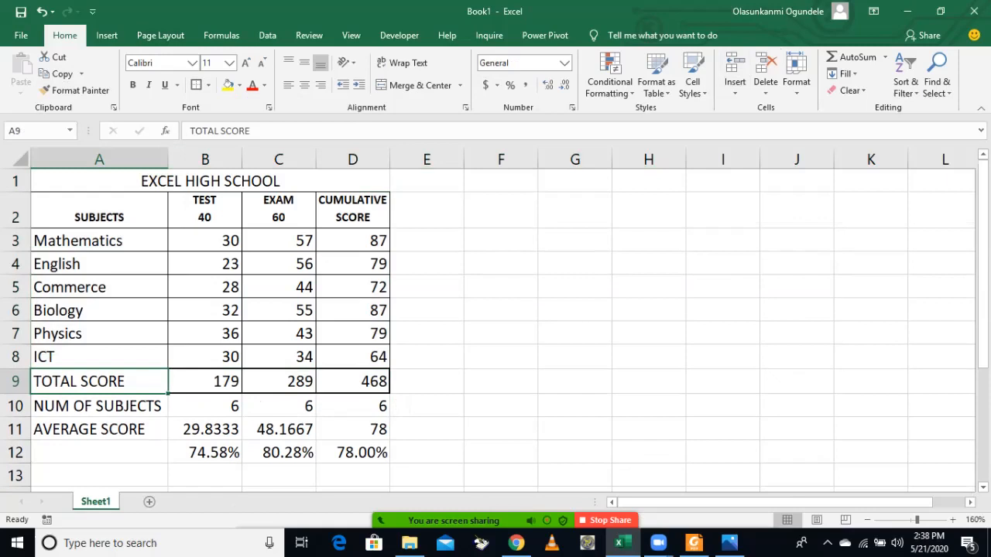
left_click(205, 382)
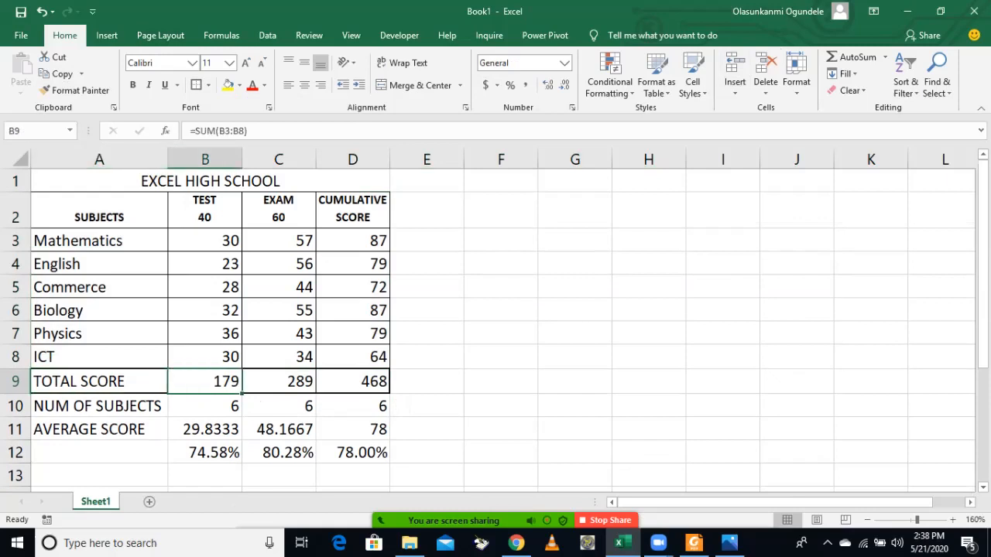
left_click(279, 382)
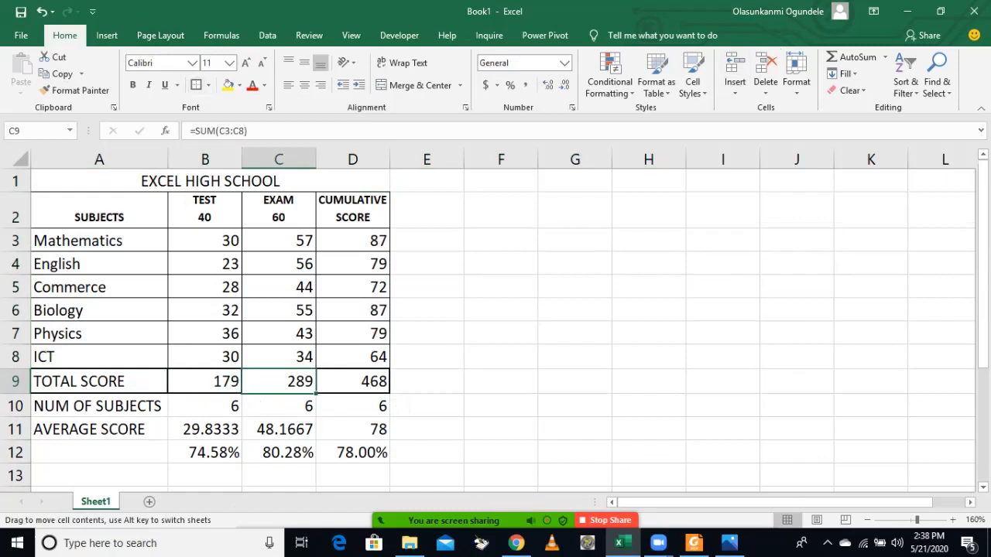
Apply all borders to the number of subjects, average score and percentage rows, A10:D12.
left_click(99, 407)
left_click_drag(100, 406, 353, 454)
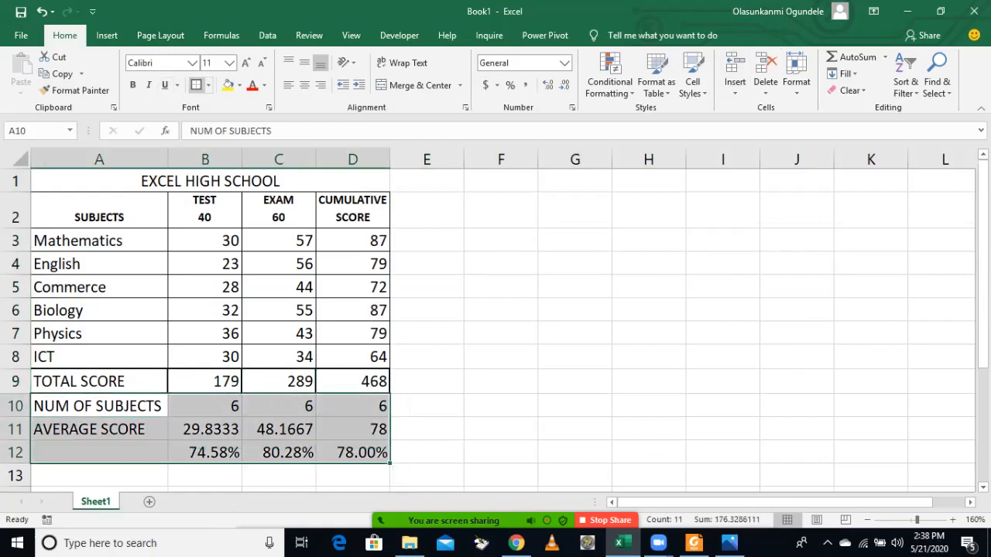
left_click(207, 85)
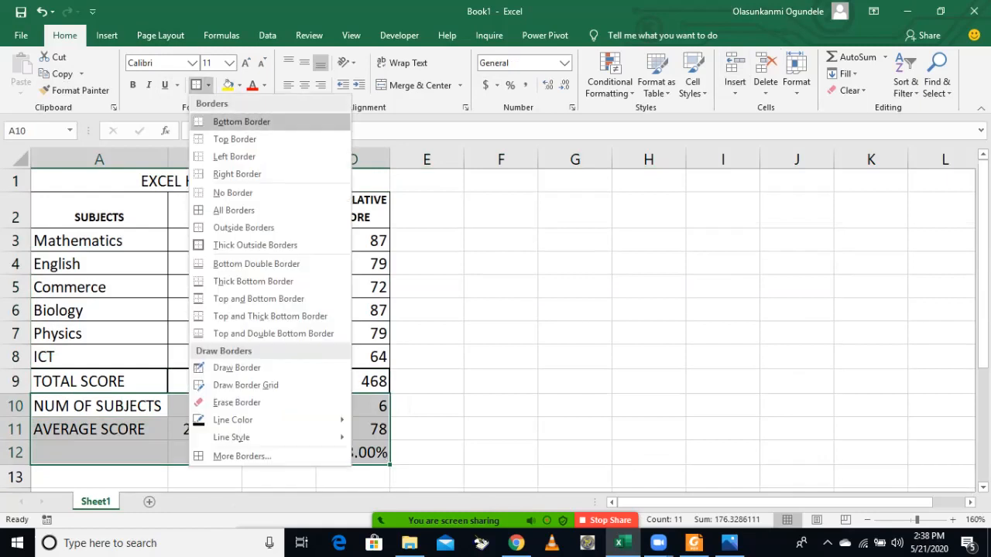
left_click(233, 210)
left_click_drag(99, 404, 385, 450)
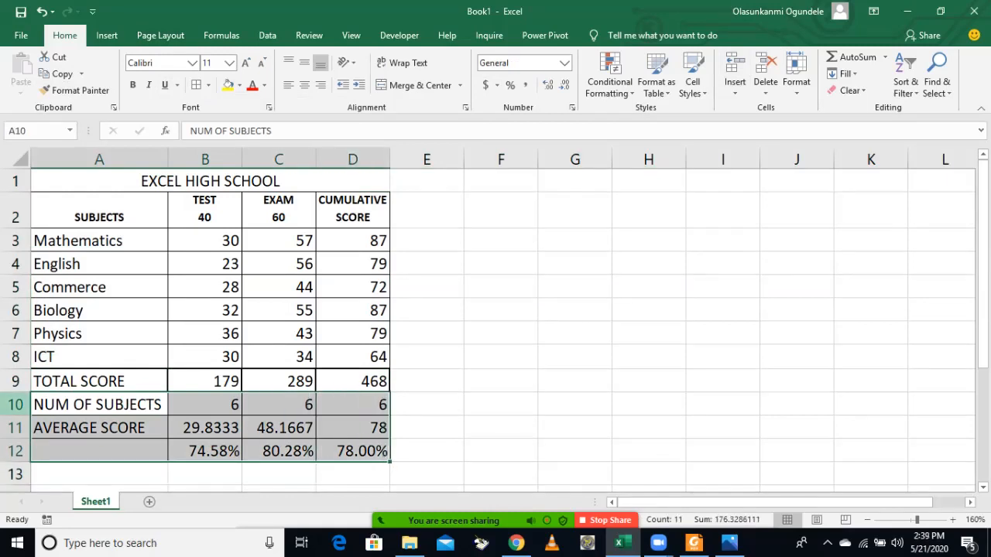
Insert a blank row between NUM OF SUBJECTS and AVERAGE SCORE.
left_click(16, 405)
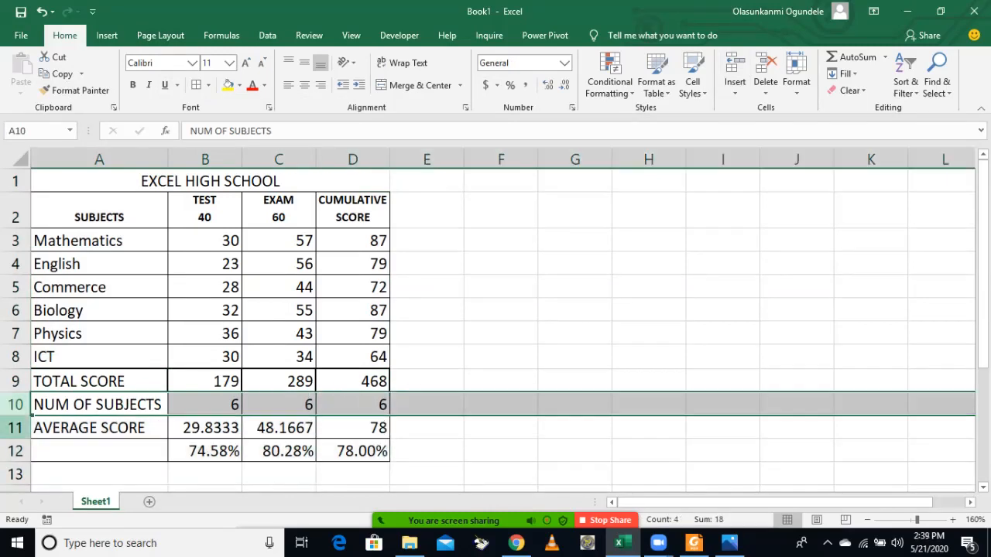
left_click(15, 428)
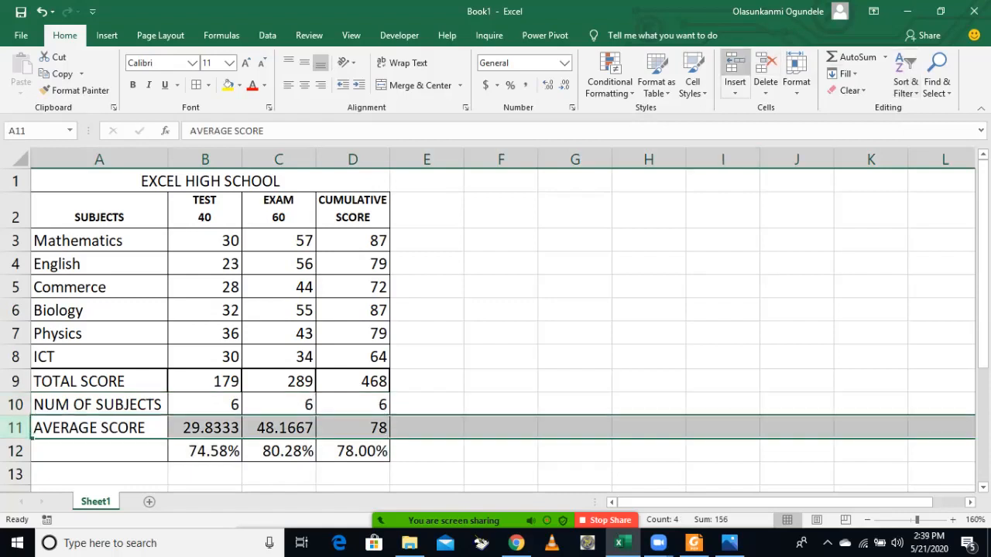
left_click(735, 68)
Merge and center A11:D11 in the blank row and enter the heading PERFORMANCE ANALYSIS.
left_click_drag(99, 428, 352, 429)
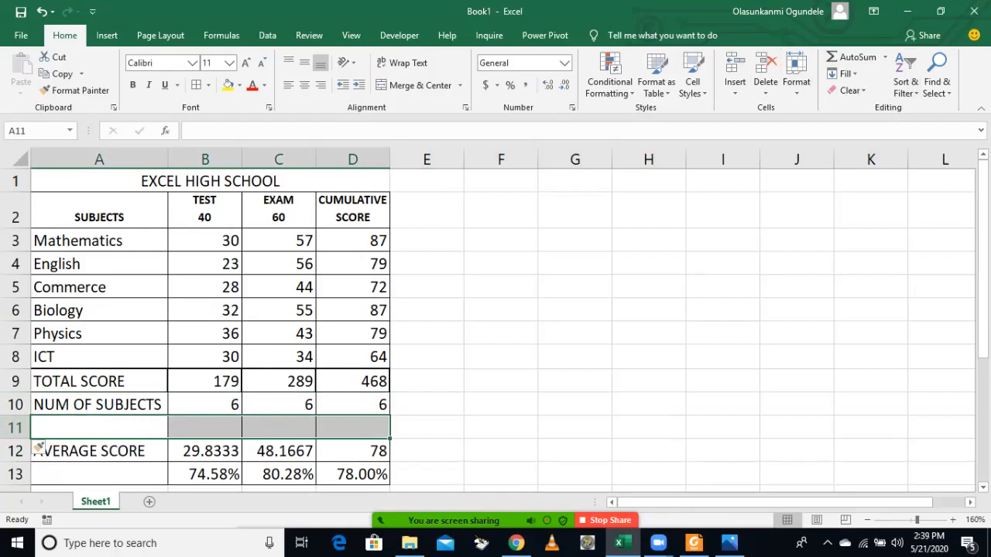
left_click(419, 86)
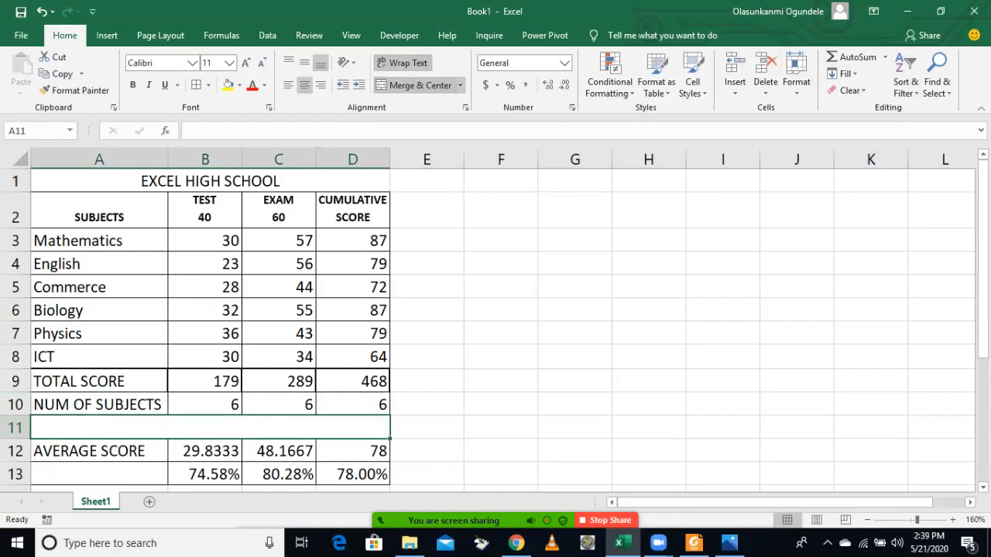
type("ANA")
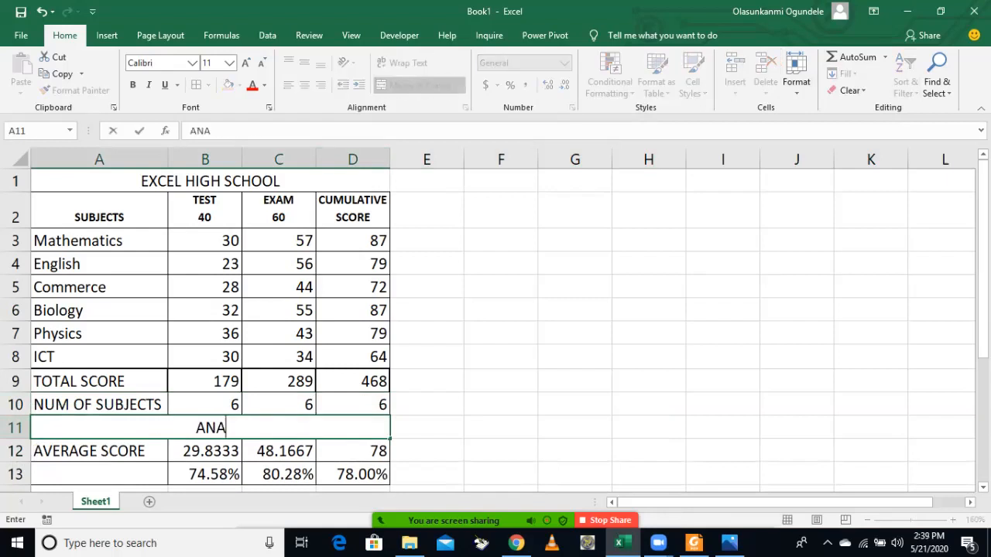
key("BackSpace")
key("BackSpace")
key("BackSpace")
type("PERFORMANCE ")
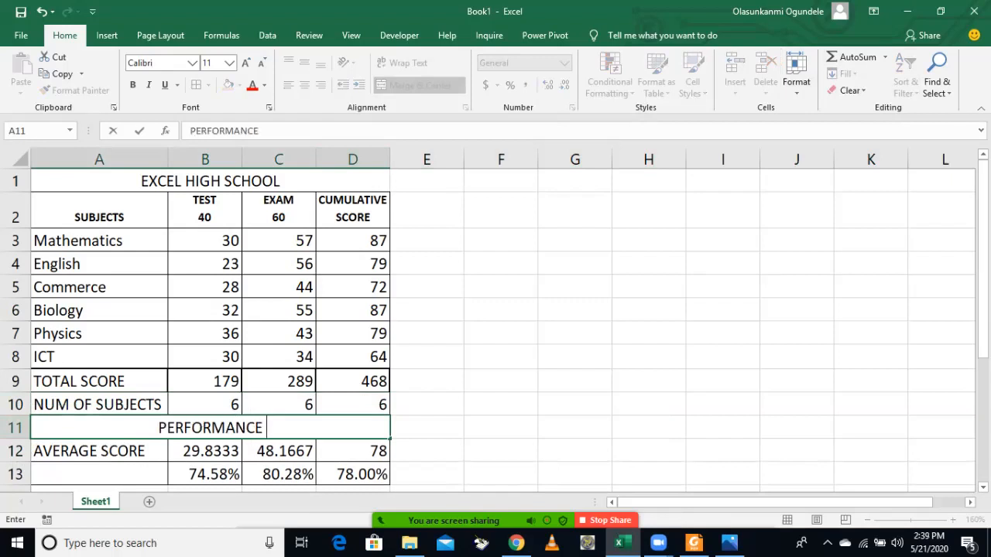
type("ANAL")
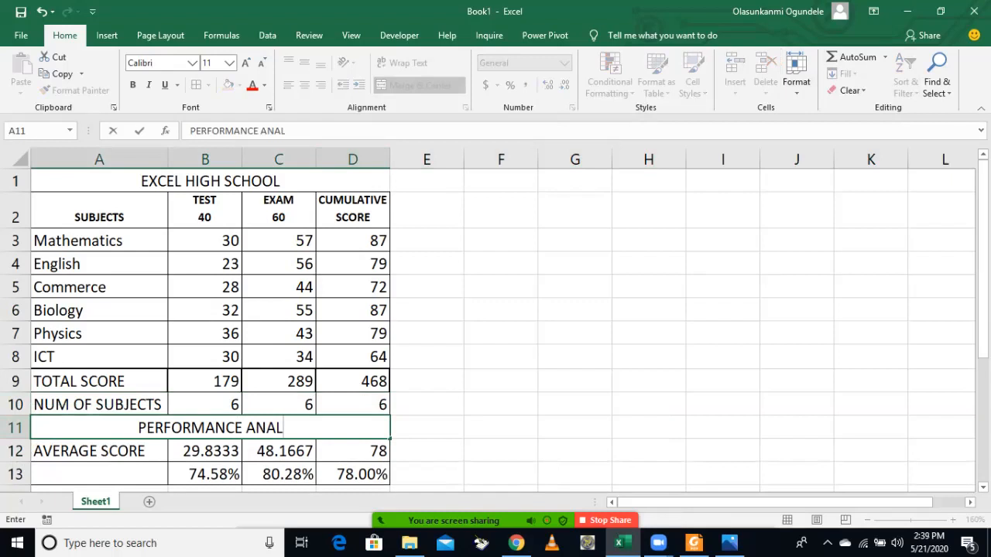
type("YSIS")
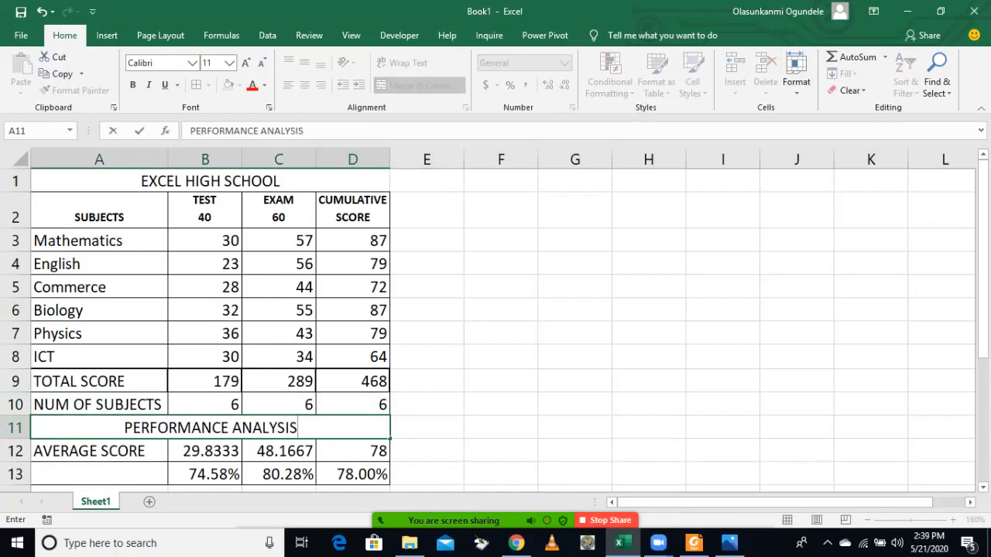
key("ctrl+Return")
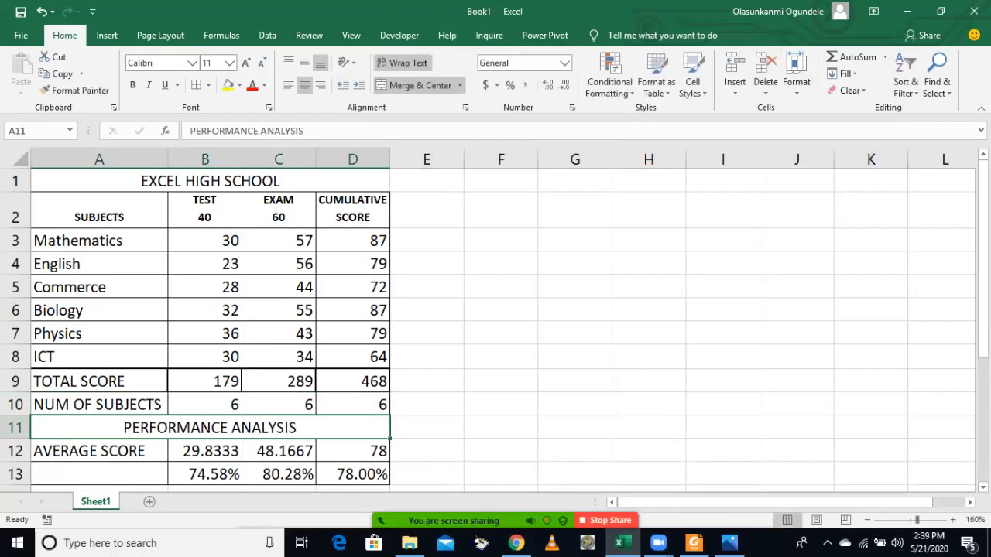
Add the word STUDENT at the start of the row 11 heading so it reads STUDENT PERFORMANCE ANALYSIS.
double_click(124, 428)
type("S")
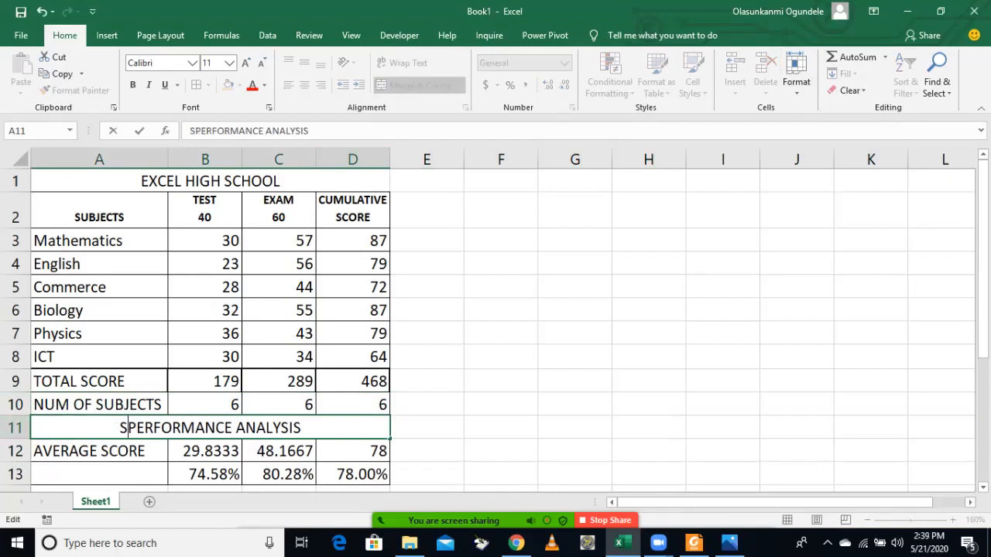
type("TUDENT")
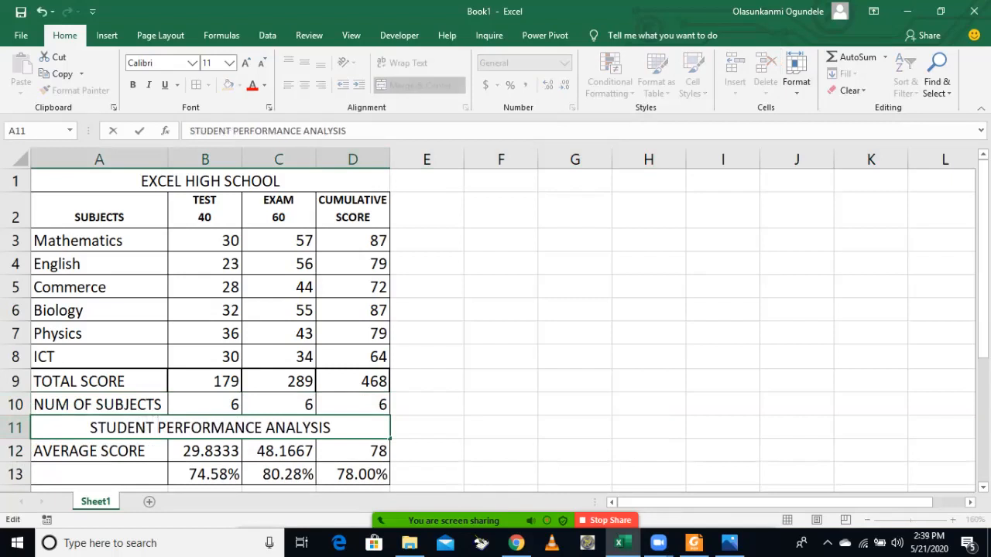
scroll(496, 345, "down", 2)
left_click(100, 346)
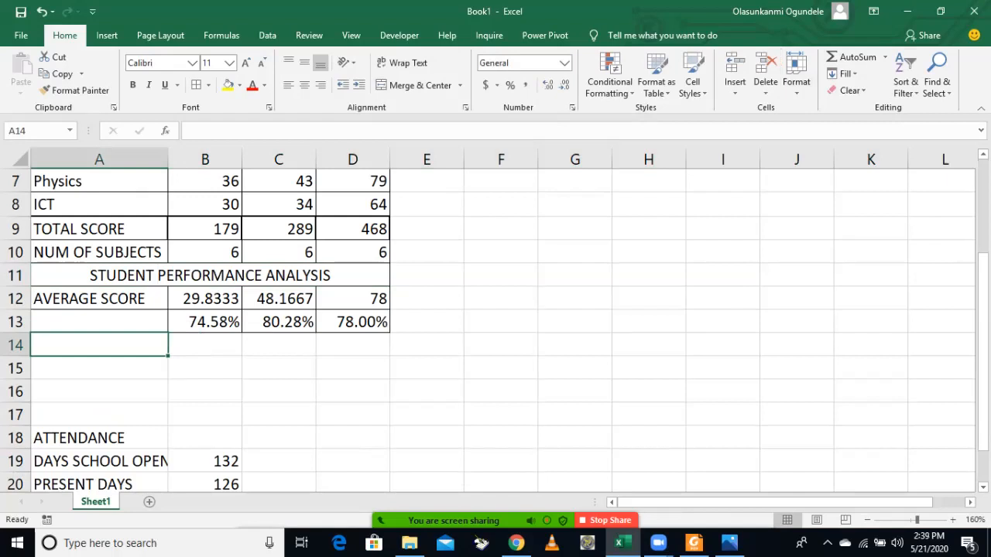
Merge and center the AVERAGE SCORE label across A12:A13 and align it vertically to the middle.
left_click(99, 322)
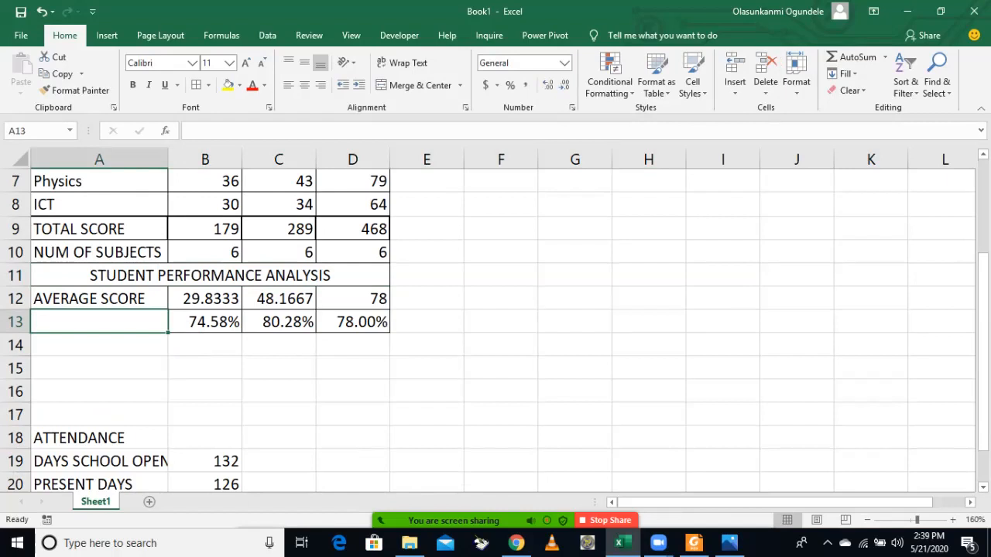
left_click_drag(99, 299, 101, 325)
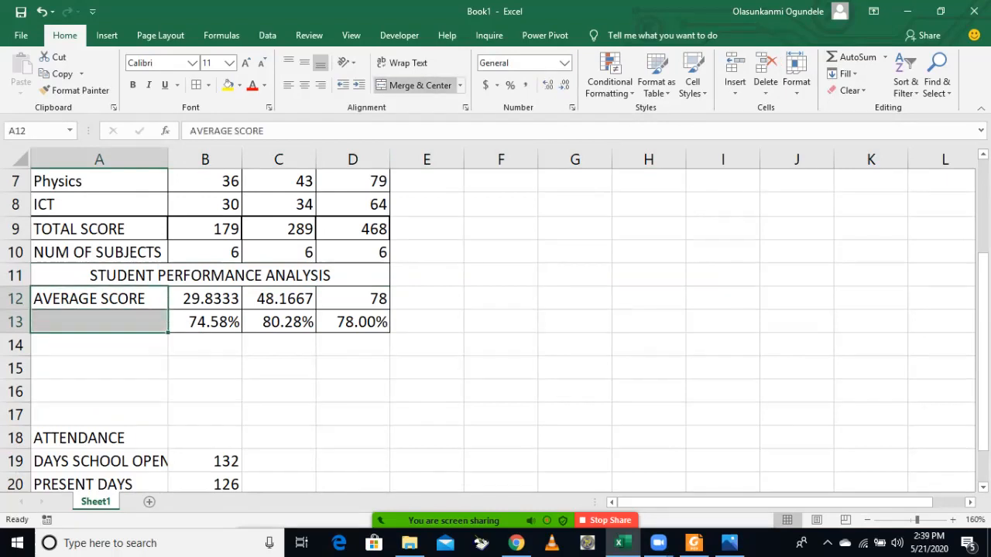
left_click(420, 85)
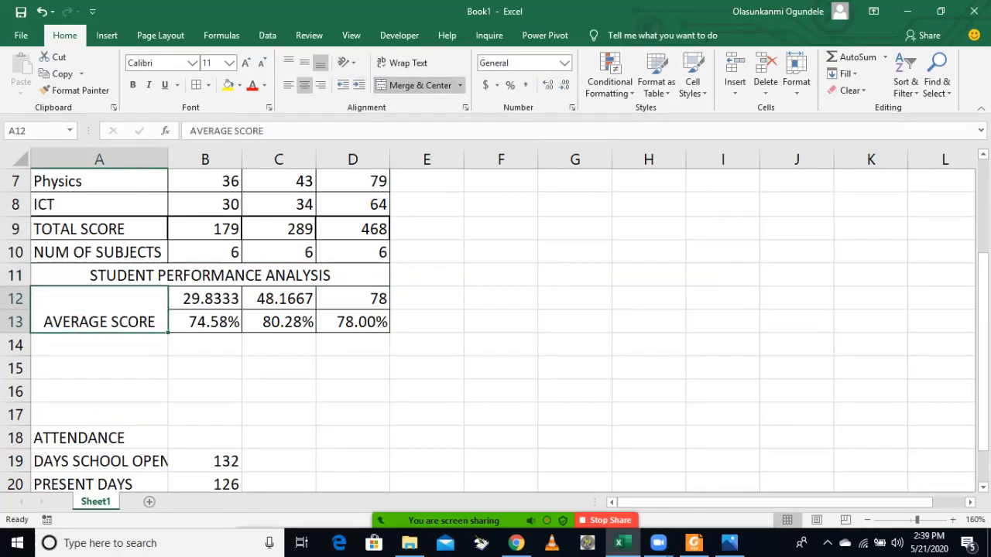
left_click(304, 63)
Enter the labels WEAKNESS in A14 and STRENGTH in A15, and apply all borders to A14:D15.
left_click(99, 345)
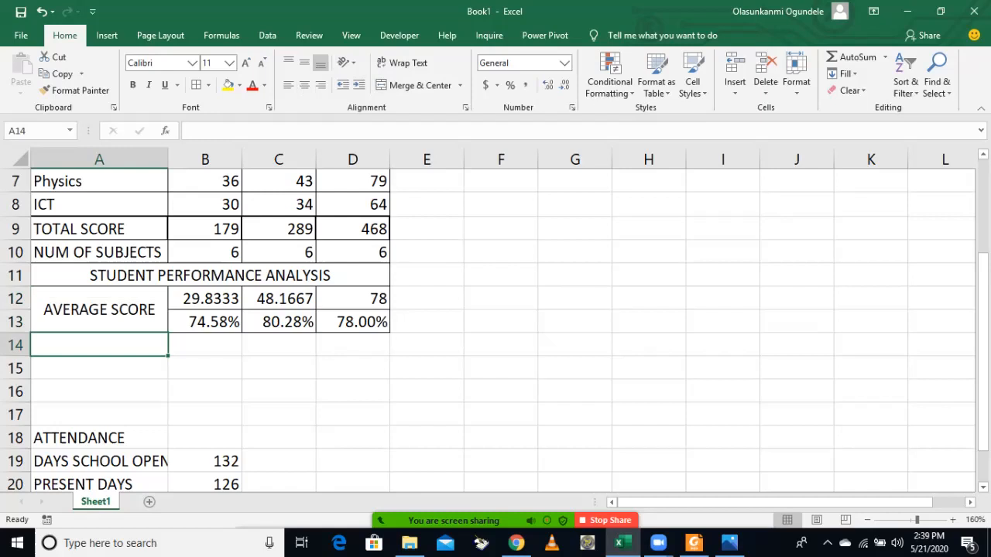
type("WEA")
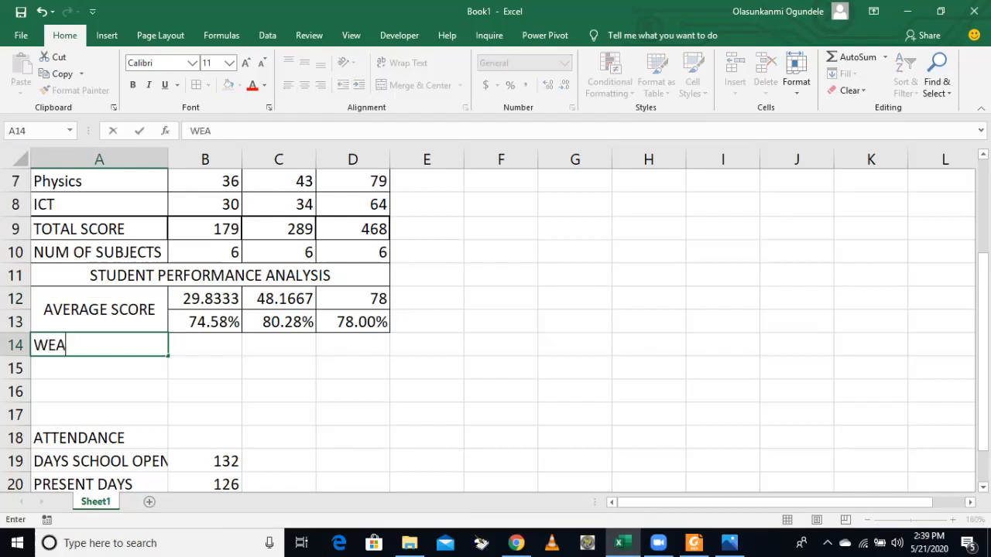
type("KNESS")
key("Return")
type("STREN")
type("GTH")
key("Tab")
left_click_drag(99, 346, 355, 372)
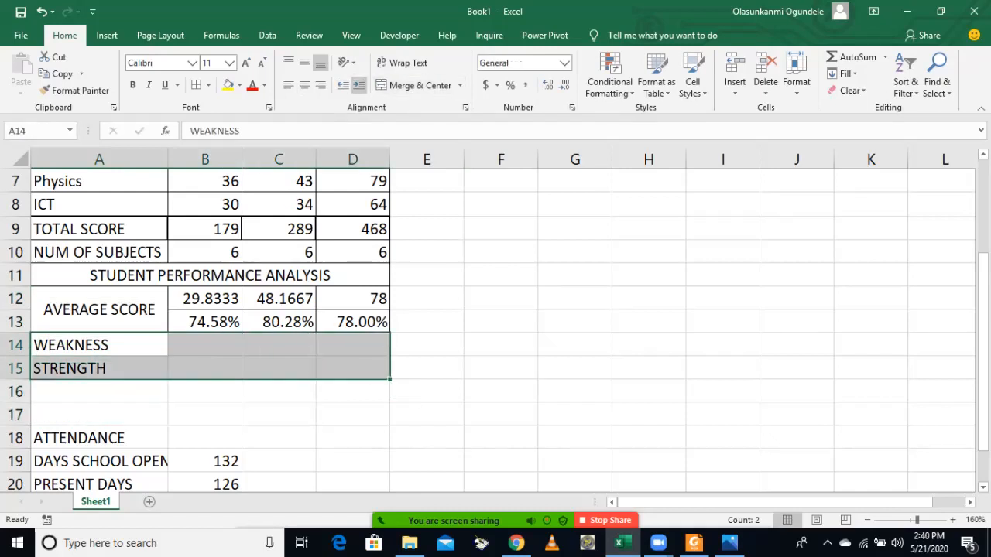
left_click(196, 85)
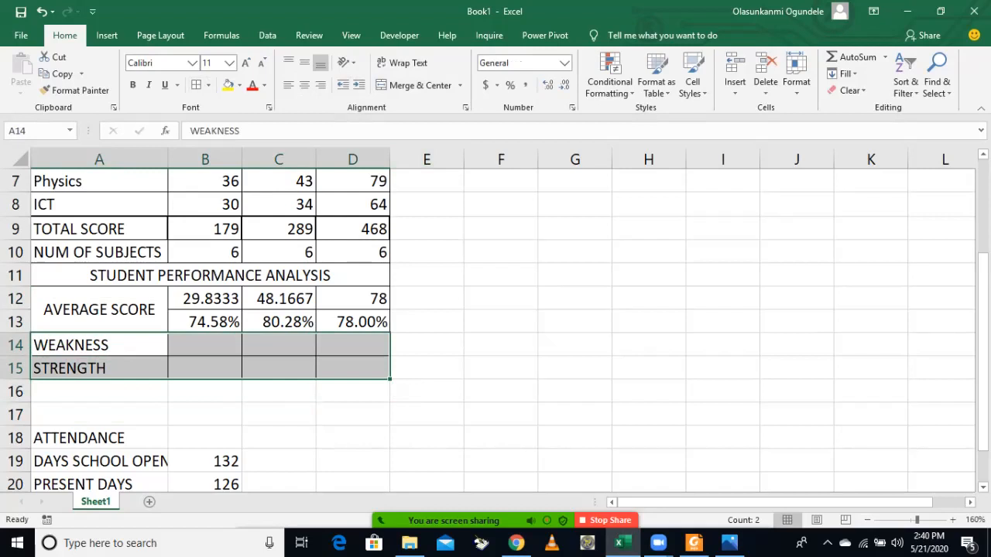
Enter the formula =MIN(B3:B8) in B14 to find the lowest test score for the WEAKNESS row.
left_click(205, 346)
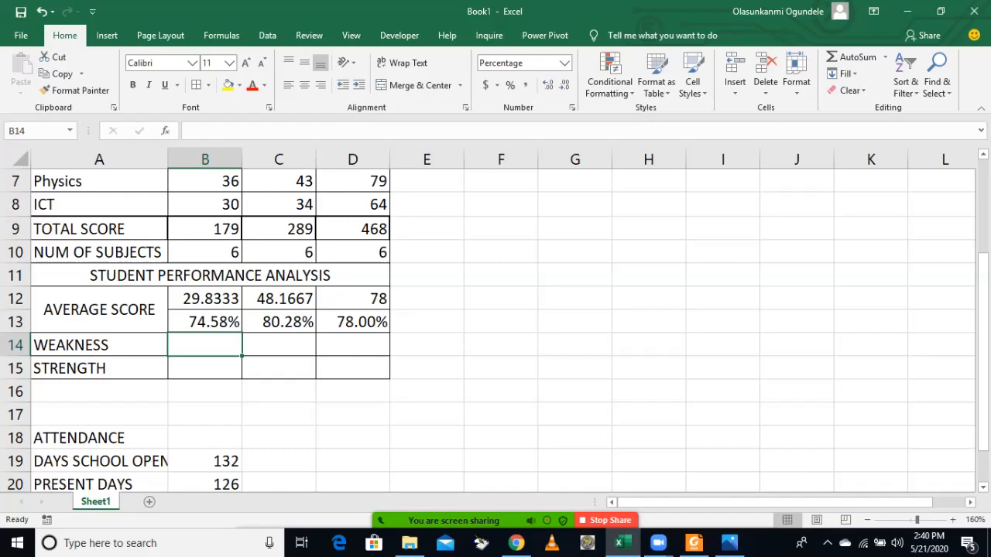
type("=")
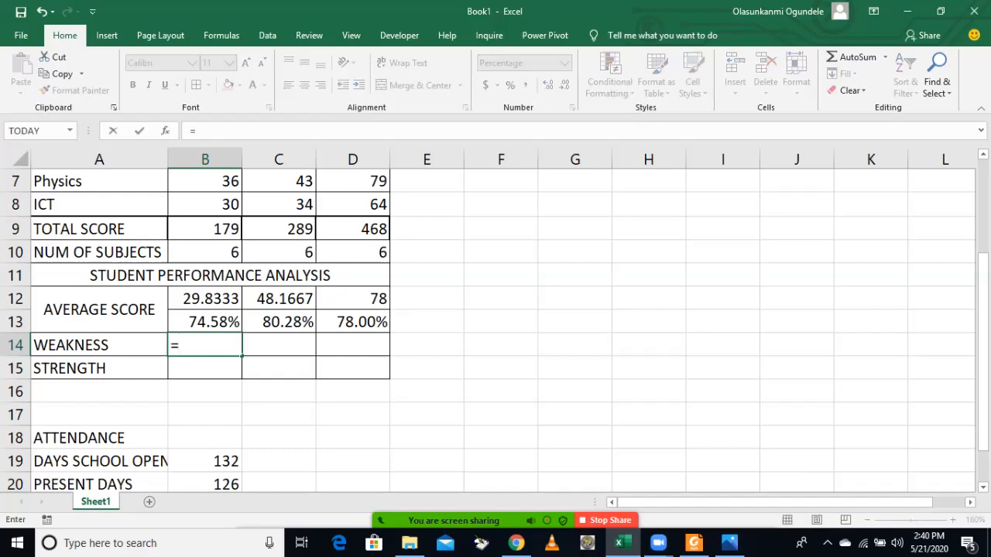
type("MIN")
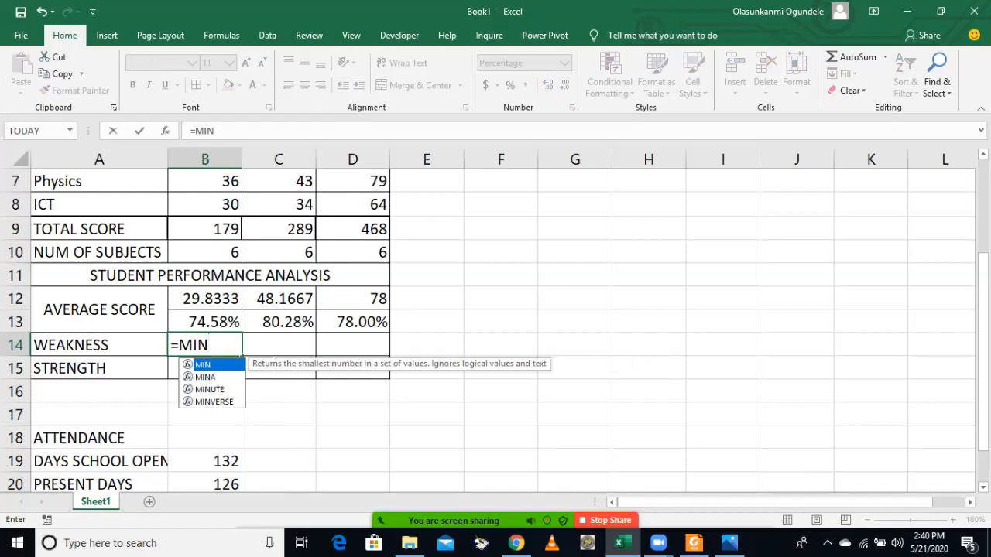
type("(")
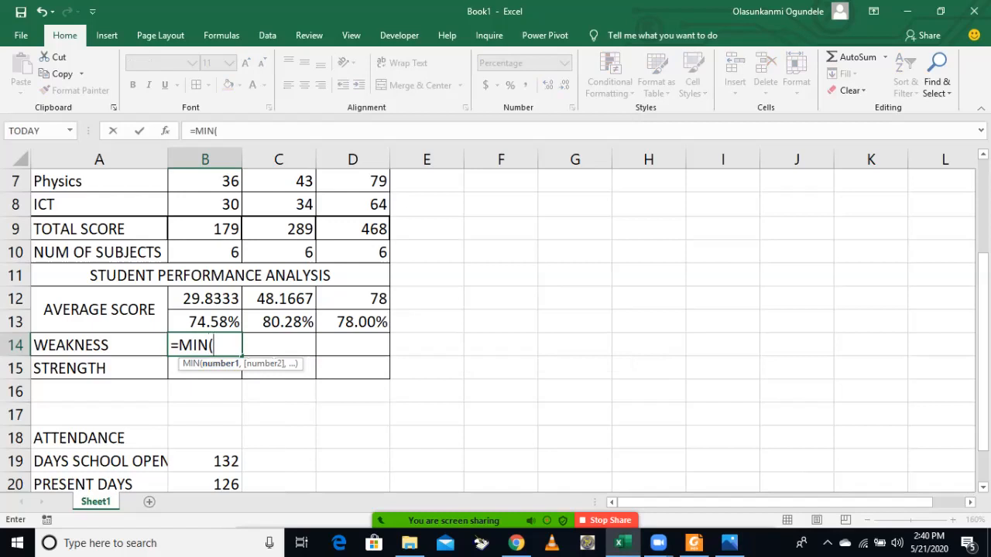
scroll(496, 326, "up", 1)
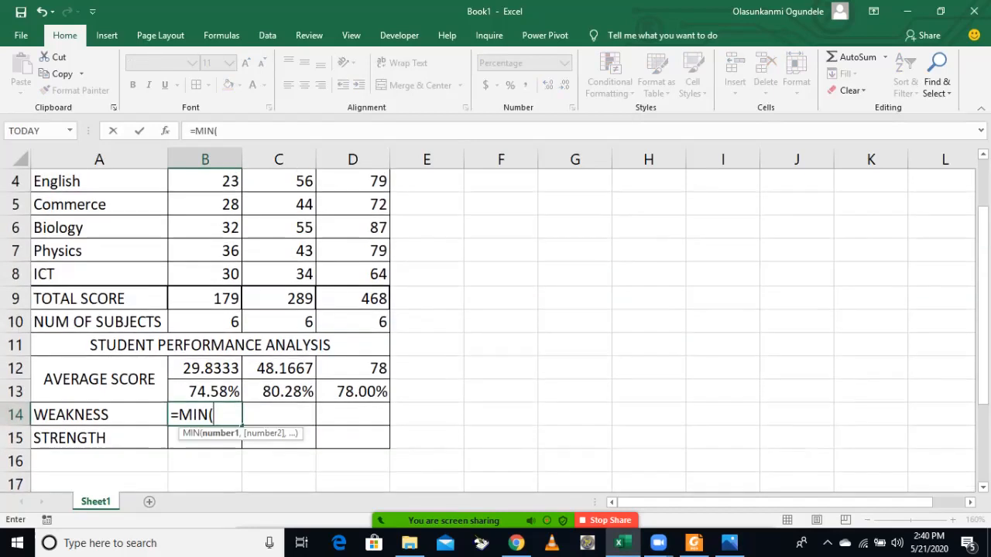
left_click_drag(205, 274, 232, 240)
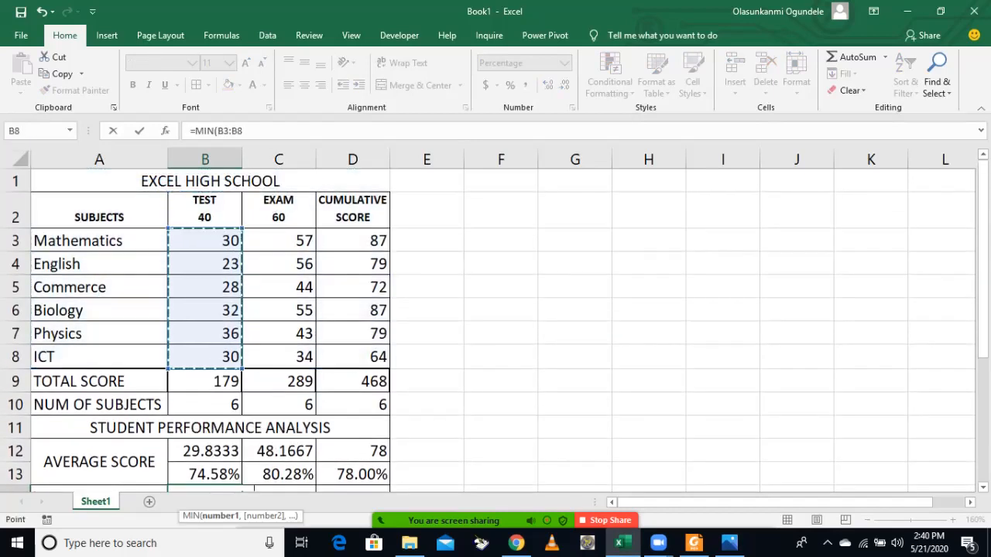
key("Return")
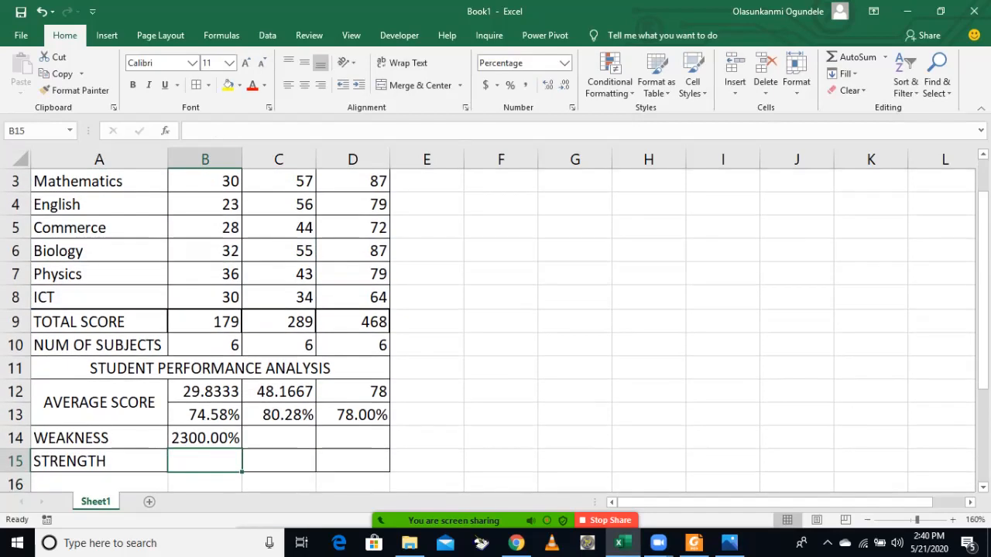
Set the number format of the WEAKNESS and STRENGTH value cells, B14:D15, to General.
left_click(205, 438)
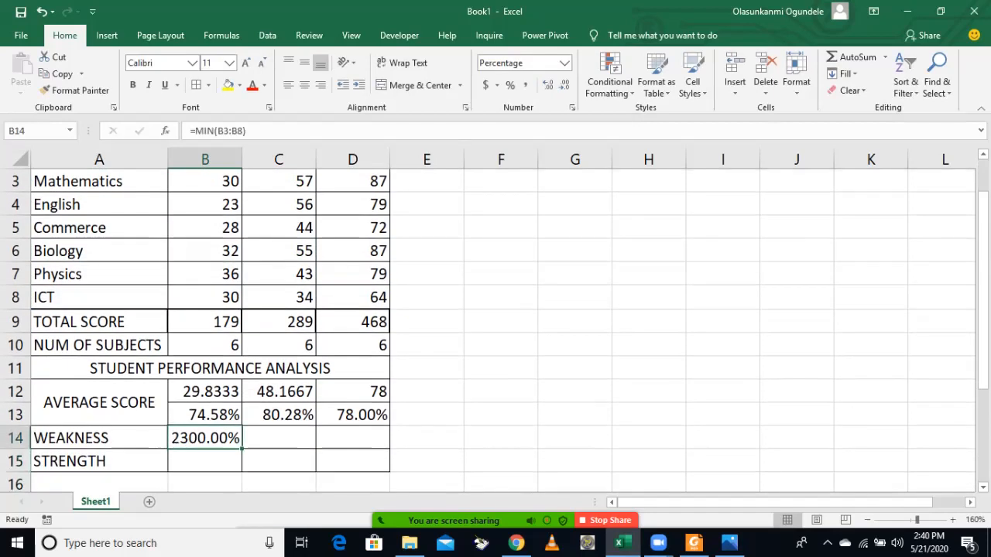
left_click_drag(205, 439, 352, 461)
left_click(565, 63)
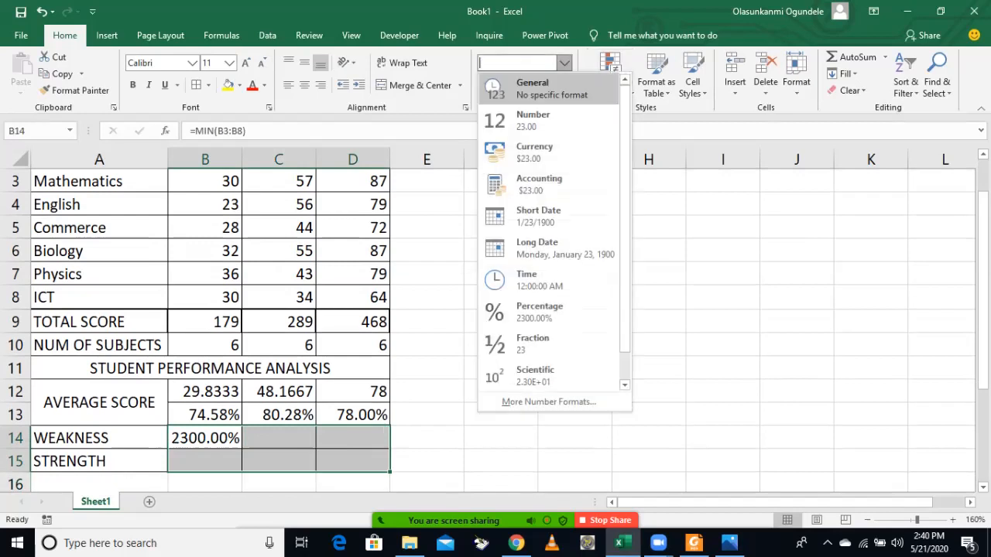
key("Up")
key("Return")
key("Down")
key("Up")
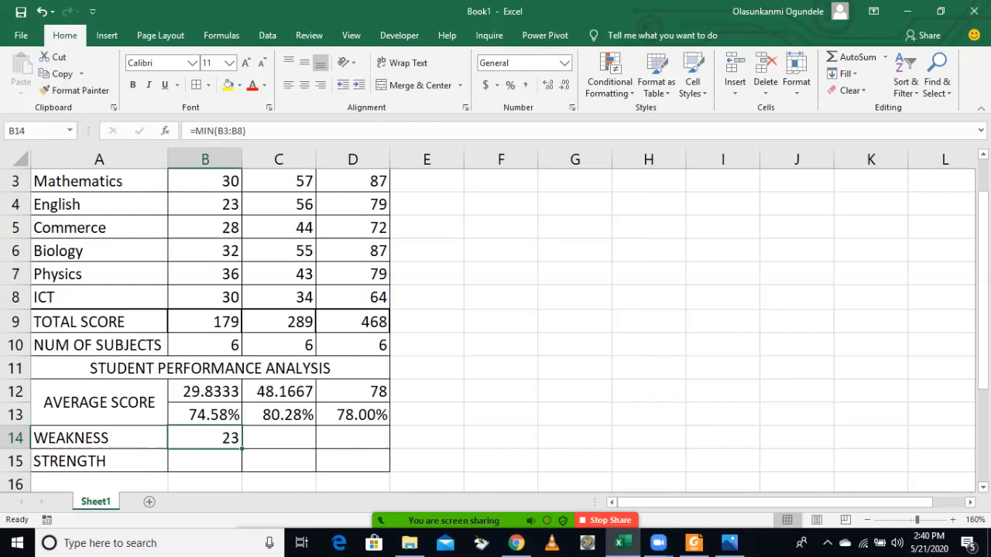
Fill the MIN formula from B14 right into C14 and D14 for the exam and cumulative scores.
left_click(279, 439)
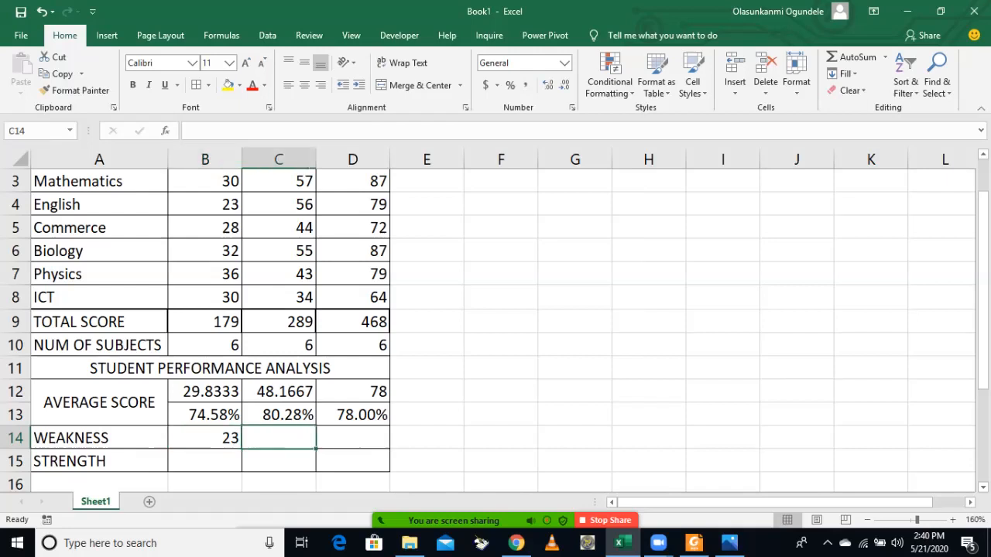
key("ctrl+r")
left_click(353, 438)
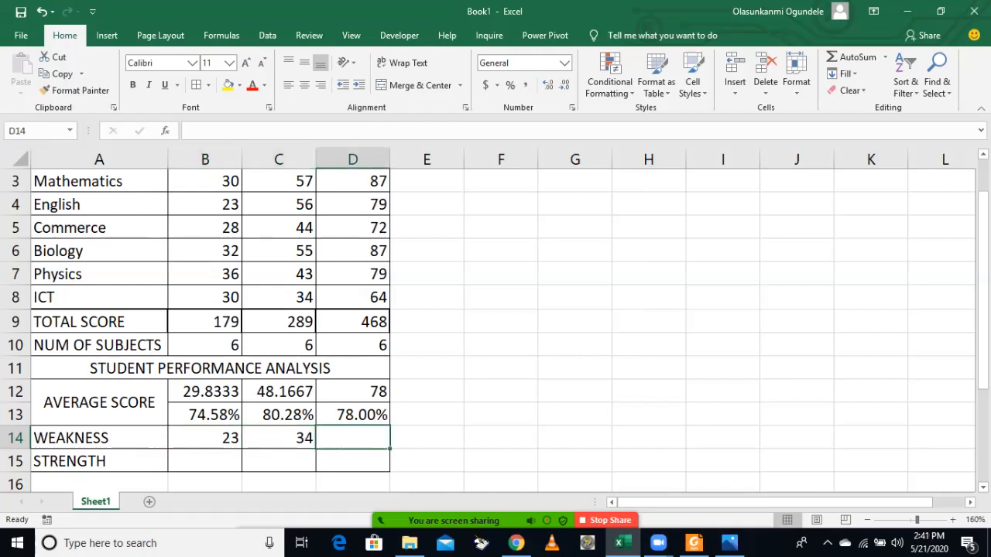
key("ctrl+r")
key("Down")
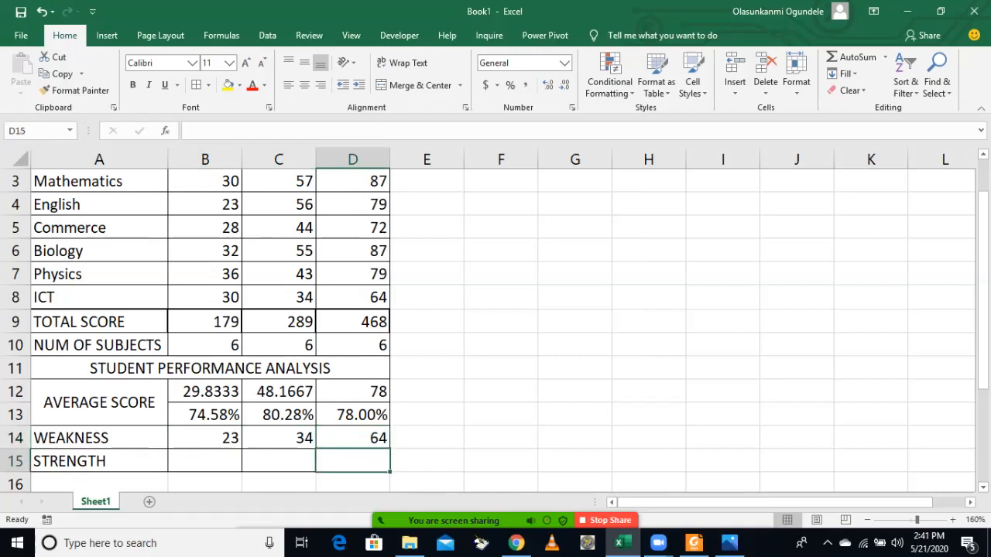
Check the minimum formulas in the WEAKNESS row against the subject scores in columns B to D.
left_click(279, 438)
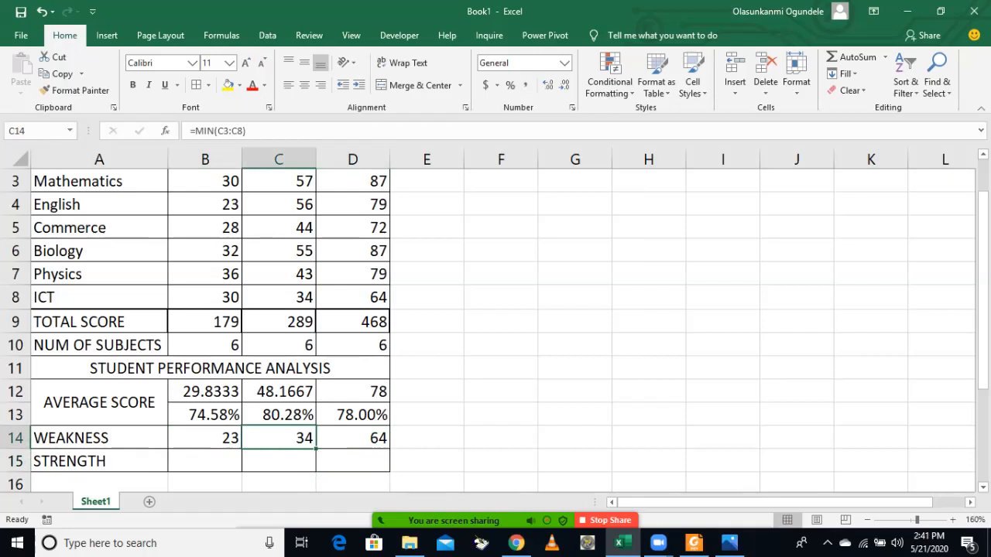
key("Left")
scroll(495, 325, "up", 1)
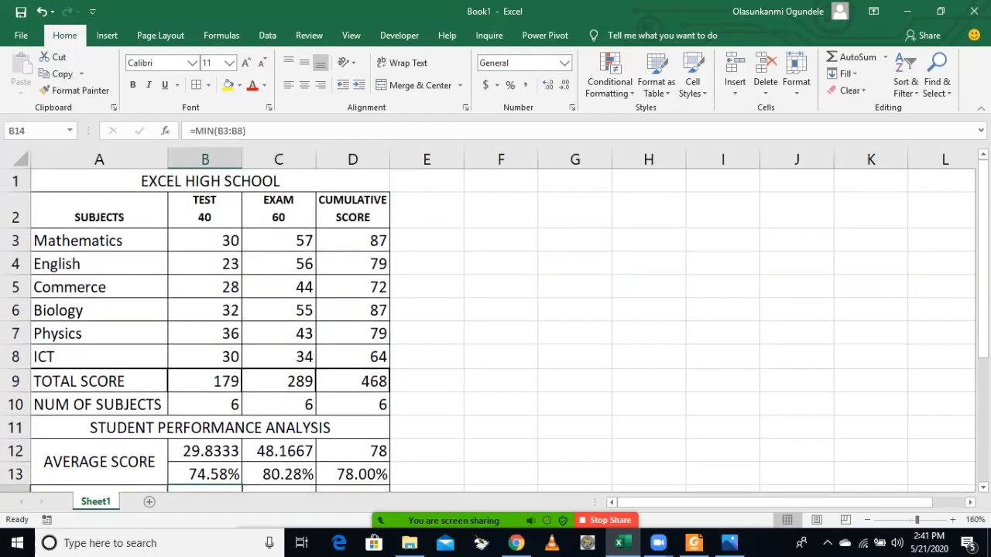
scroll(495, 325, "down", 1)
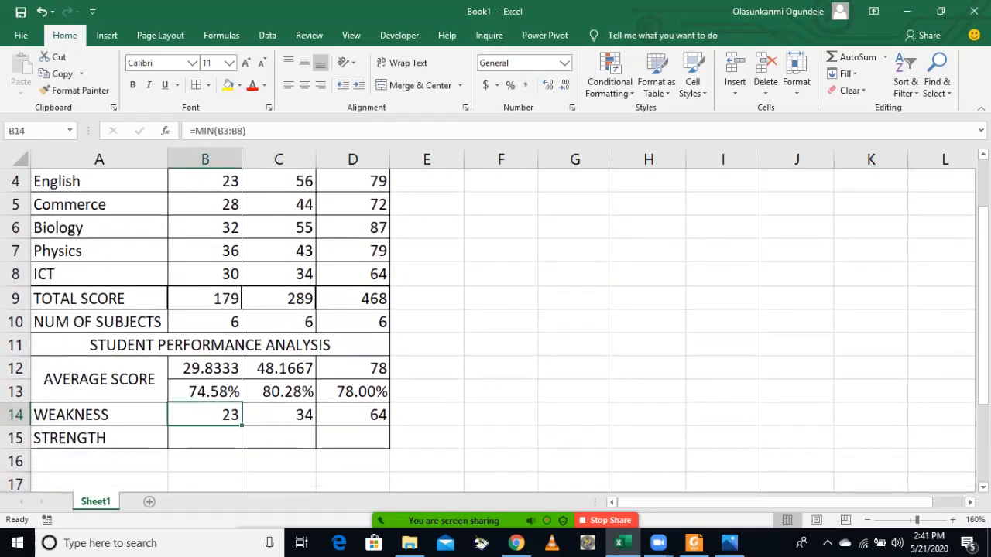
key("Right")
left_click(279, 274)
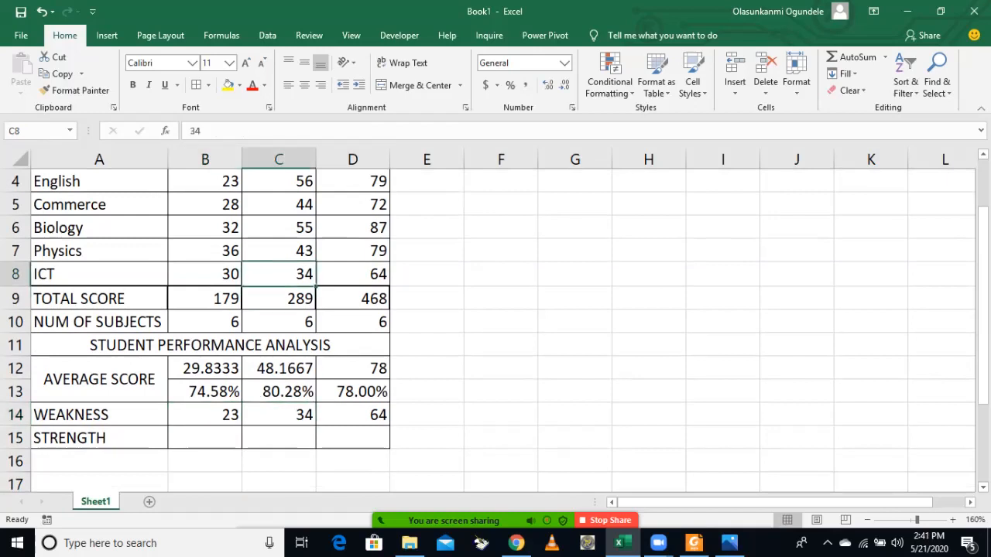
left_click(353, 415)
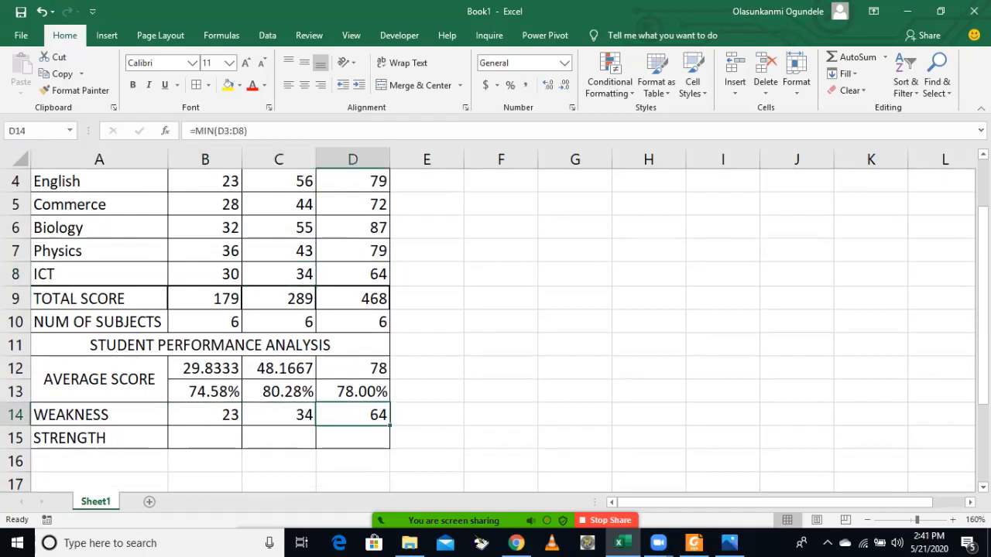
Label the WEAKNESS row MINIMUM in E14 and the STRENGTH row MAXIMUM in E15.
left_click(353, 275)
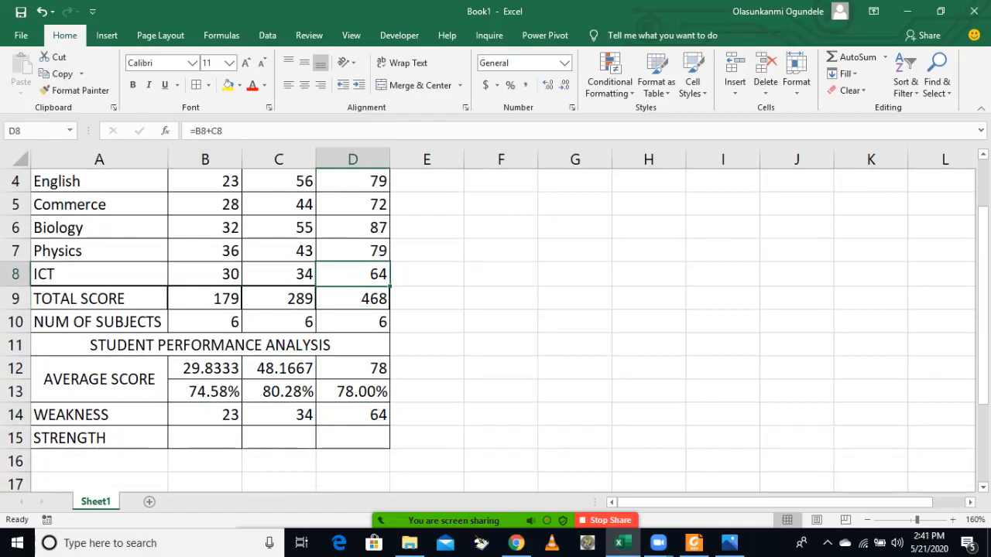
left_click(205, 439)
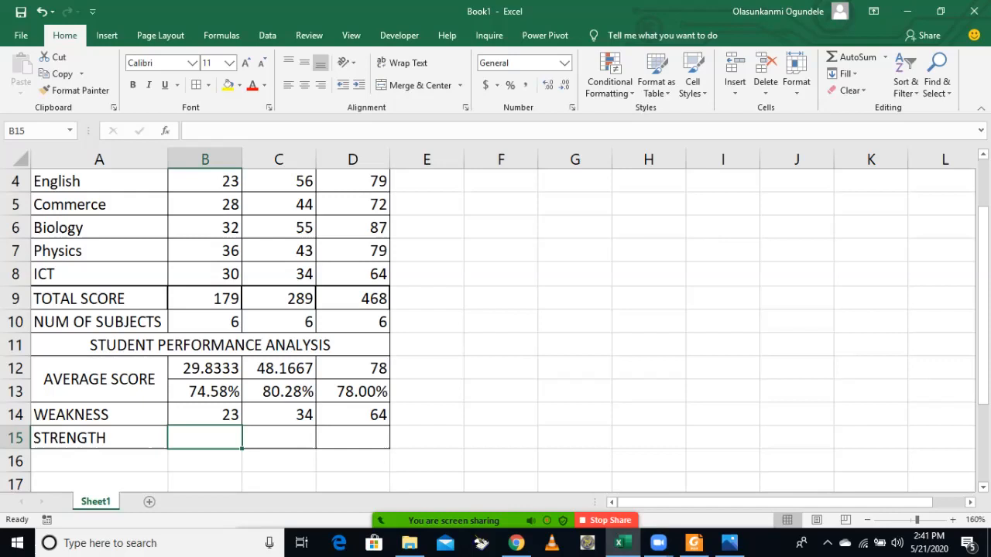
left_click(426, 415)
type("=")
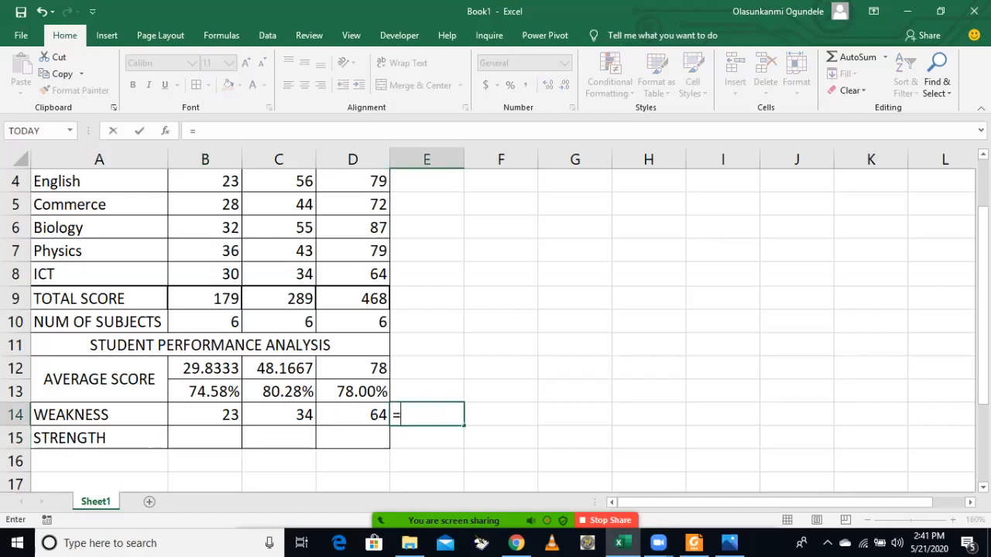
key("BackSpace")
type("MINMU")
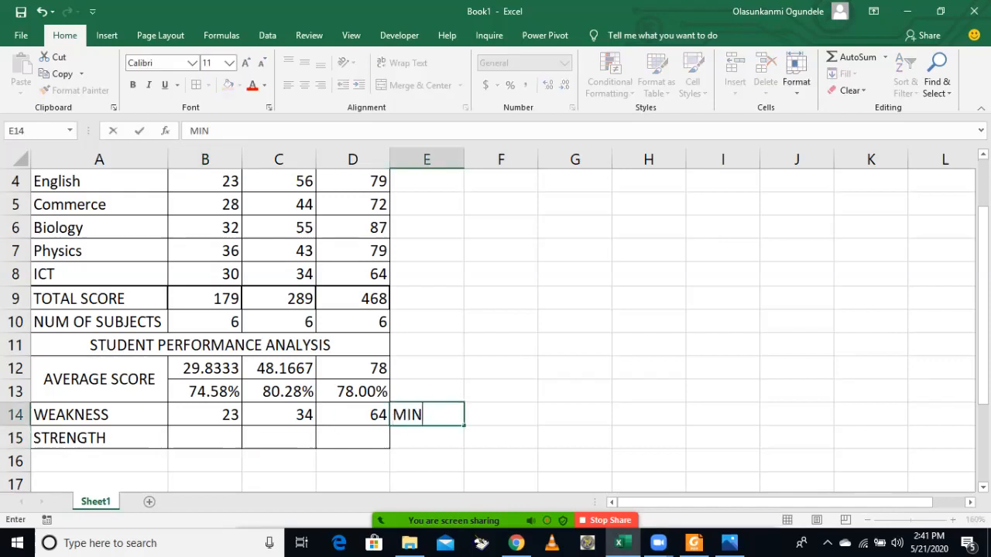
key("BackSpace")
key("BackSpace")
type("IMUM")
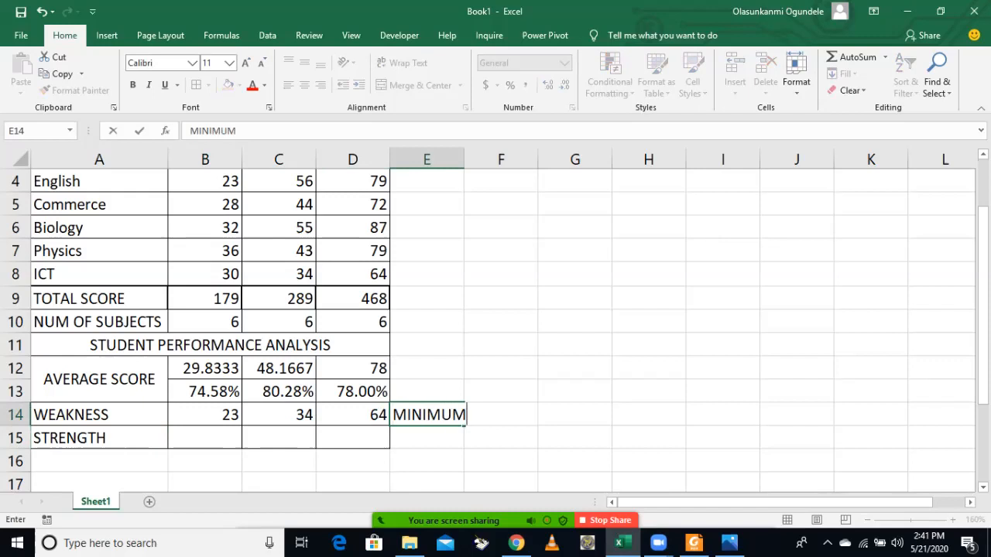
key("Return")
type("MAXIMUM")
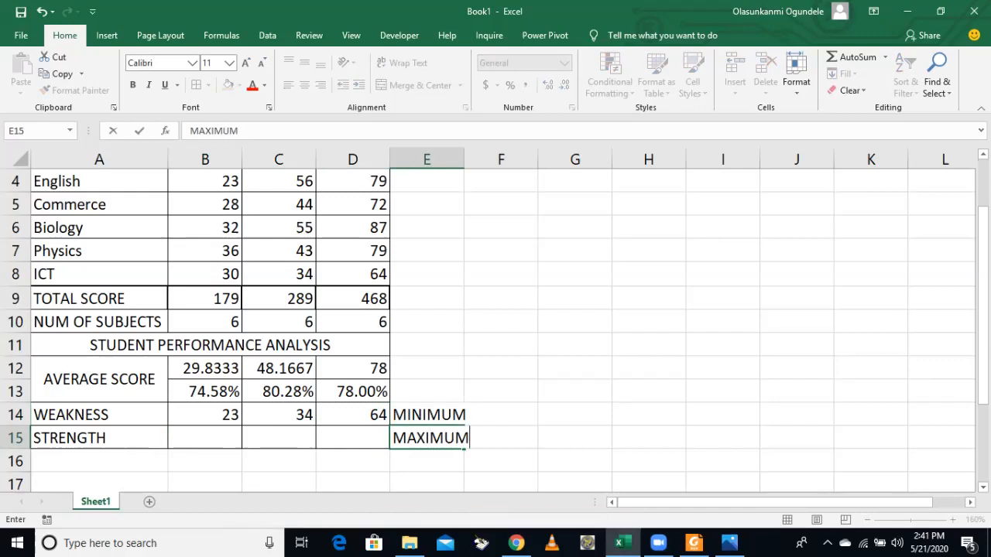
key("Return")
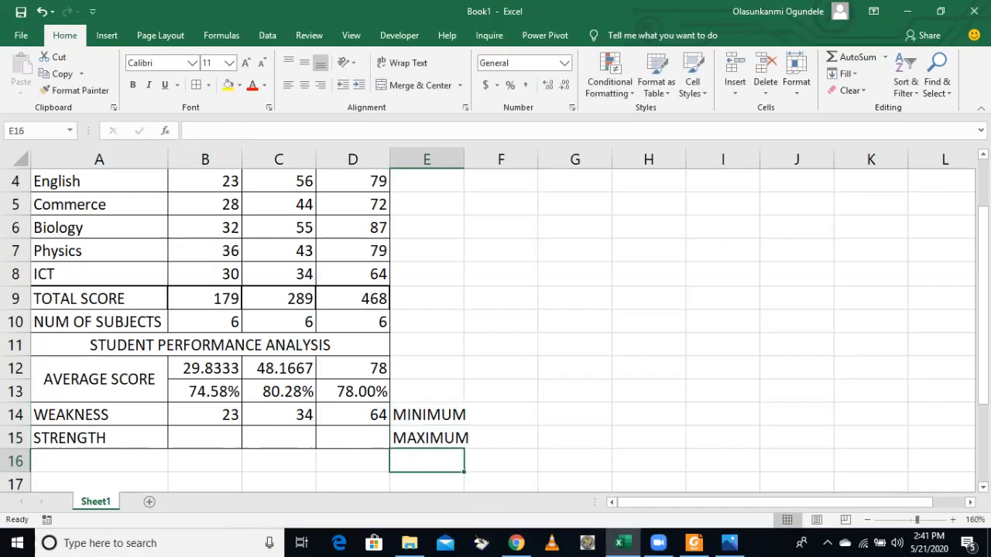
Try to enter a MAX formula over B3:B8 in B15 for the highest test score in the STRENGTH row.
left_click(205, 438)
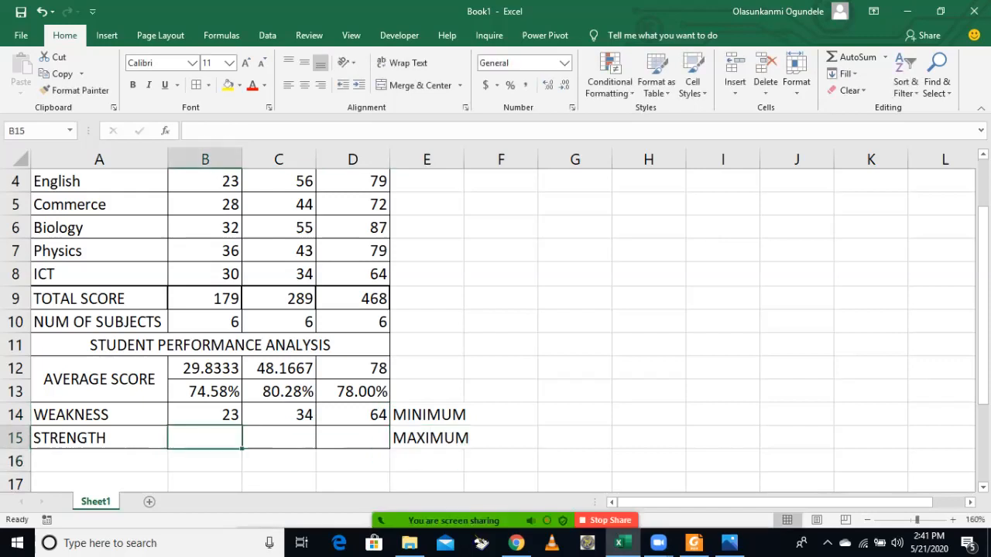
type("=MAX")
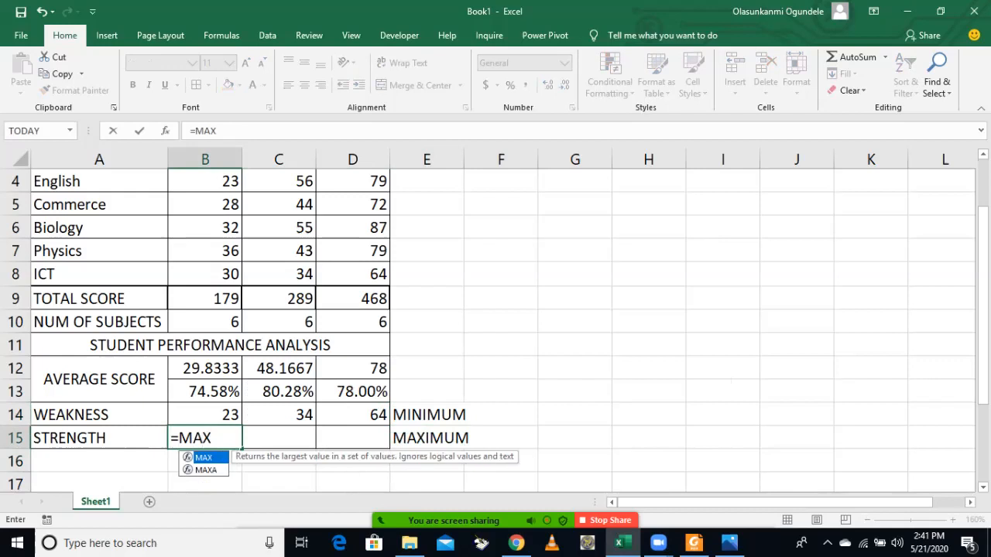
left_click_drag(205, 274, 204, 240)
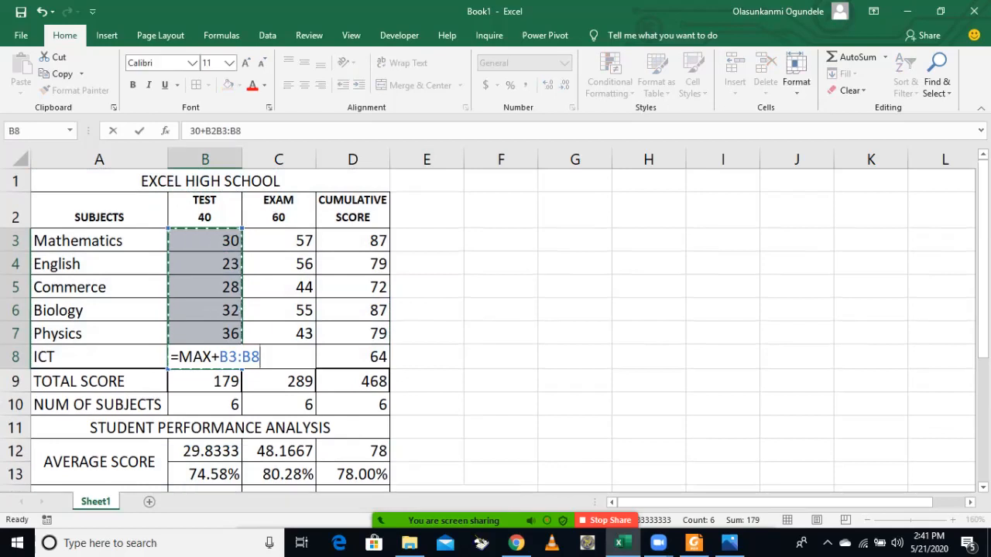
left_click_drag(206, 131, 190, 131)
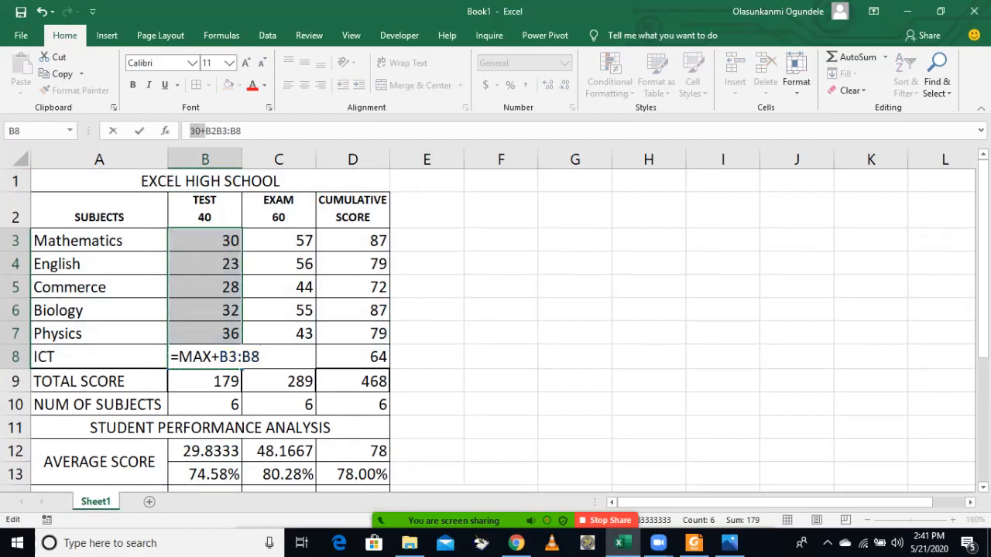
key("BackSpace")
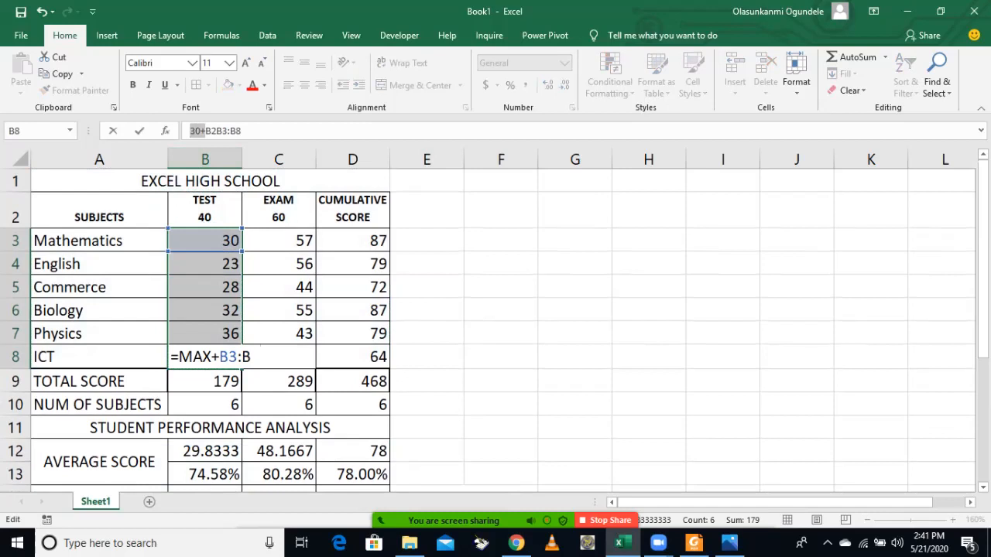
key("Return")
Clear the incomplete MAX formula from B15 in the STRENGTH row.
scroll(495, 331, "down", 3)
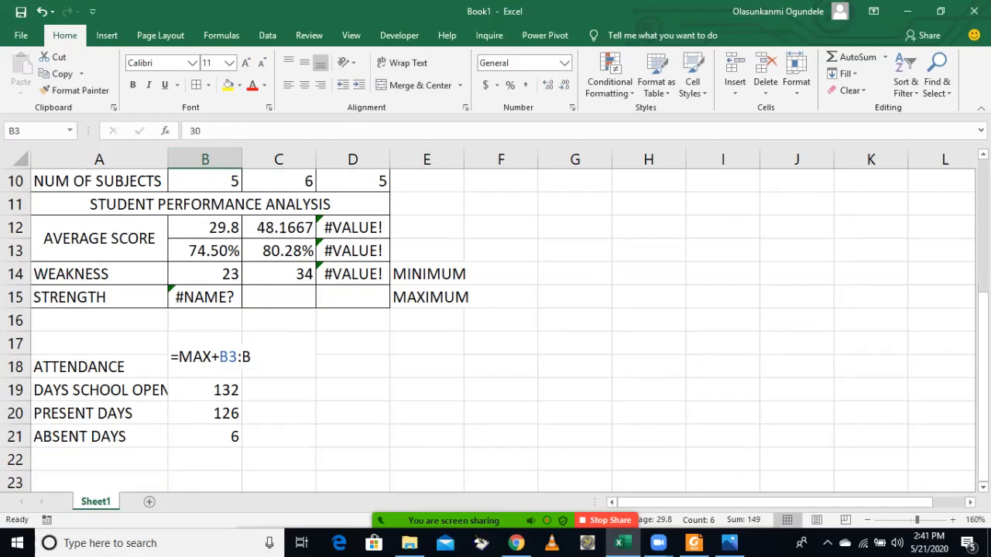
scroll(495, 331, "up", 1)
left_click(205, 368)
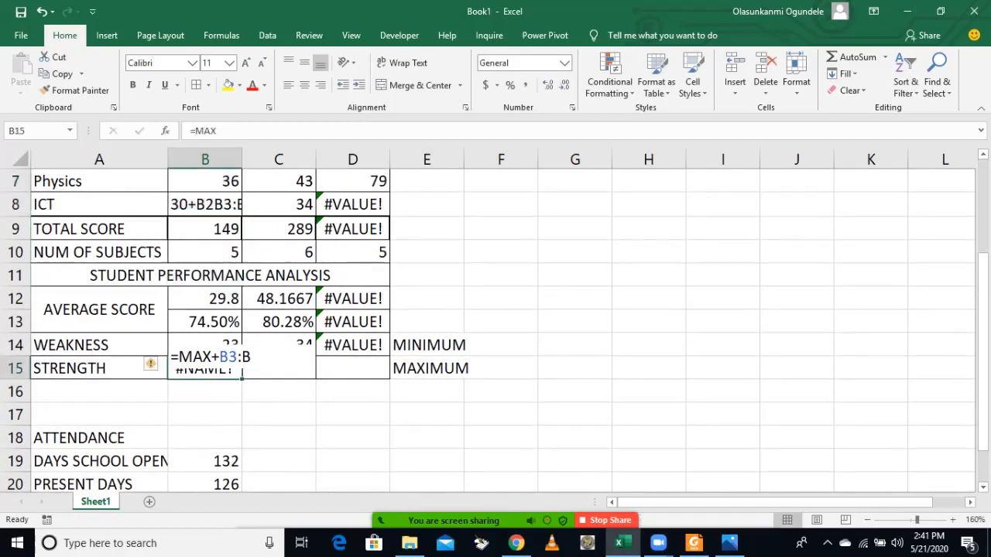
key("Delete")
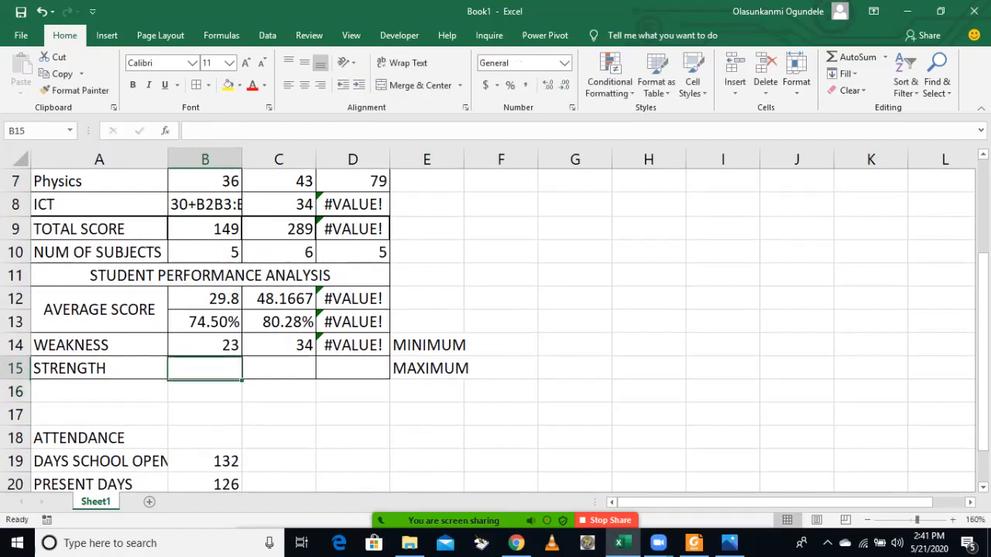
type("=")
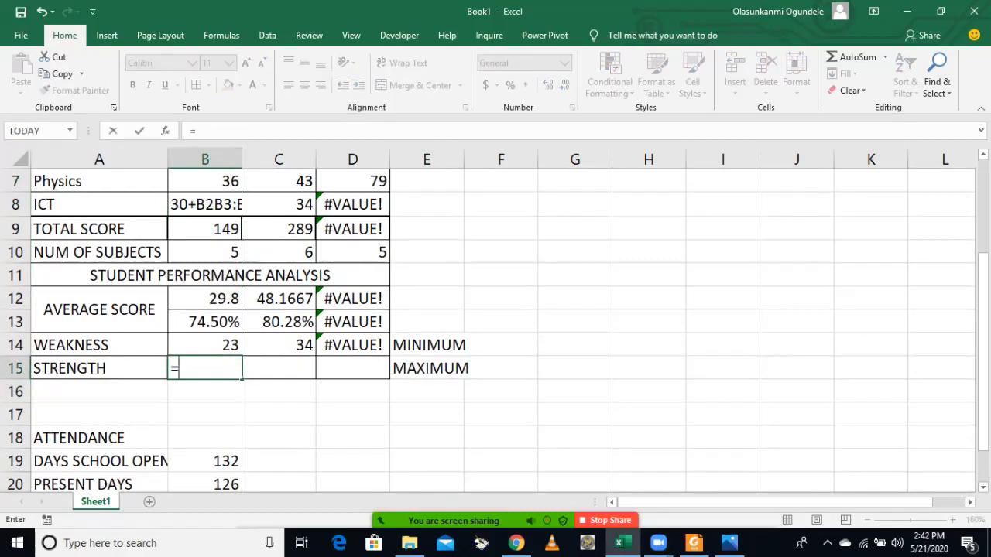
type("MAX")
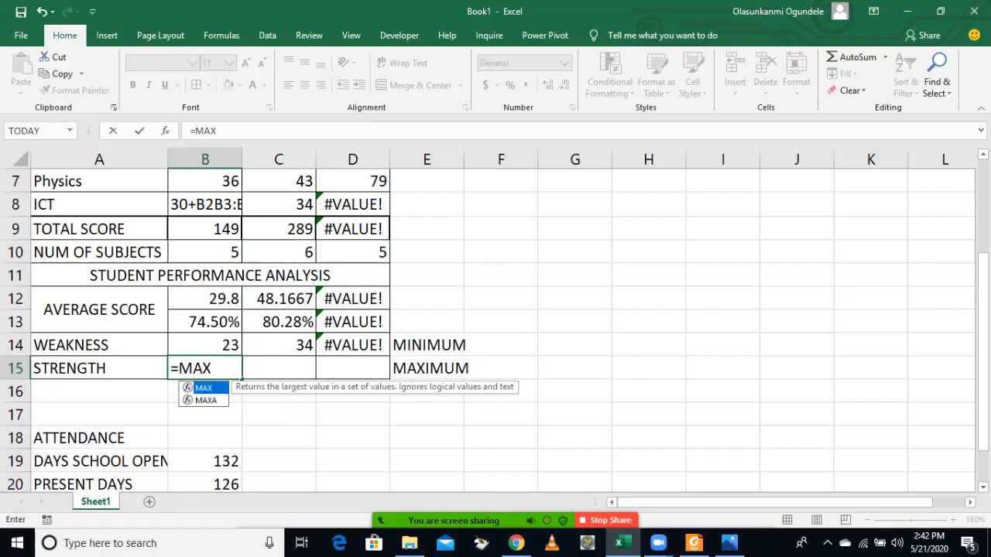
scroll(495, 325, "up", 1)
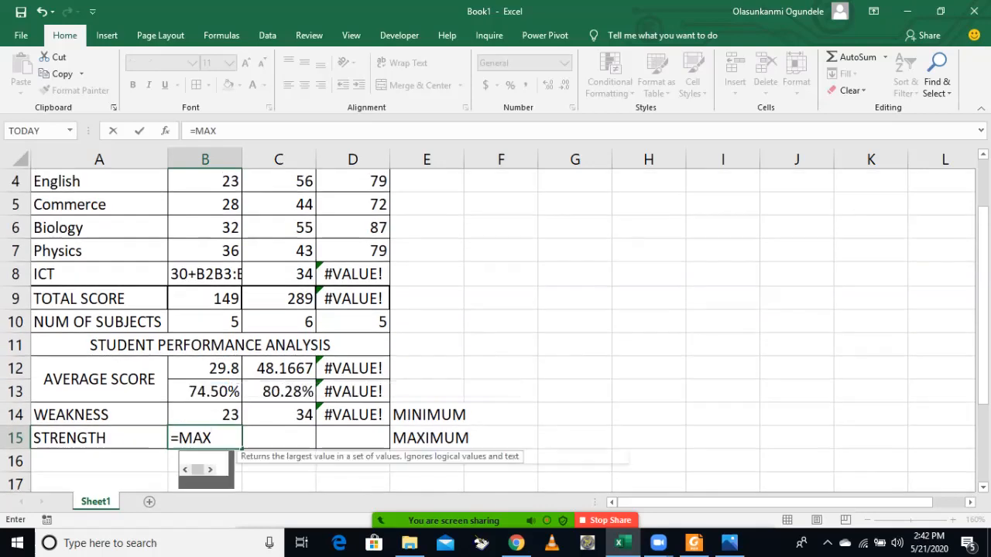
key("BackSpace")
key("BackSpace")
key("BackSpace")
key("BackSpace")
key("Return")
Restore the ICT test score in B8 to 30.
left_click(205, 275)
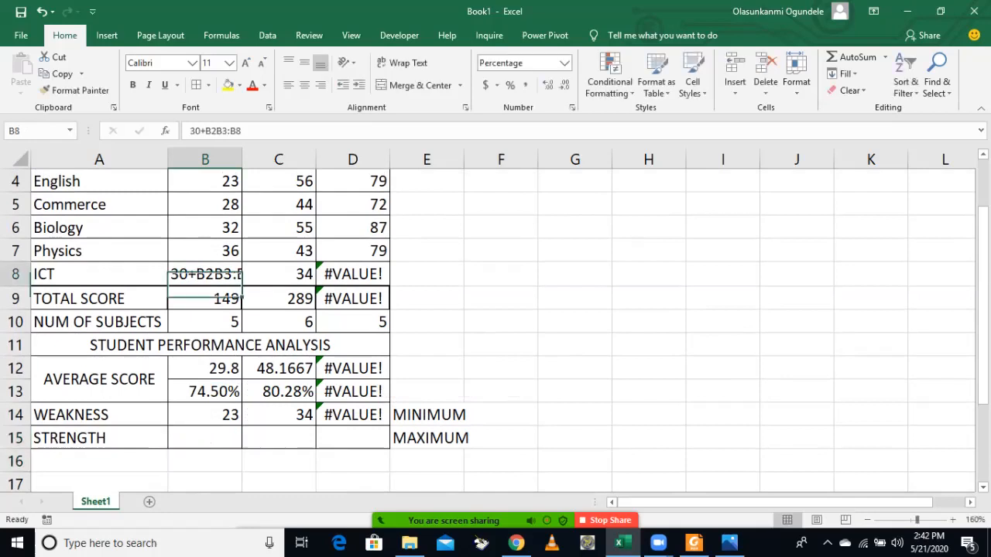
key("BackSpace")
type("30")
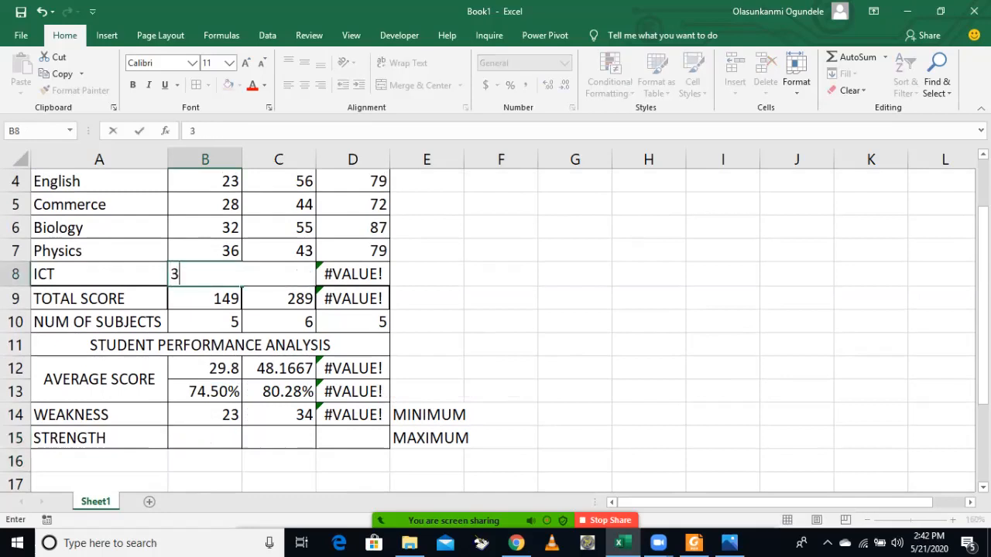
key("Return")
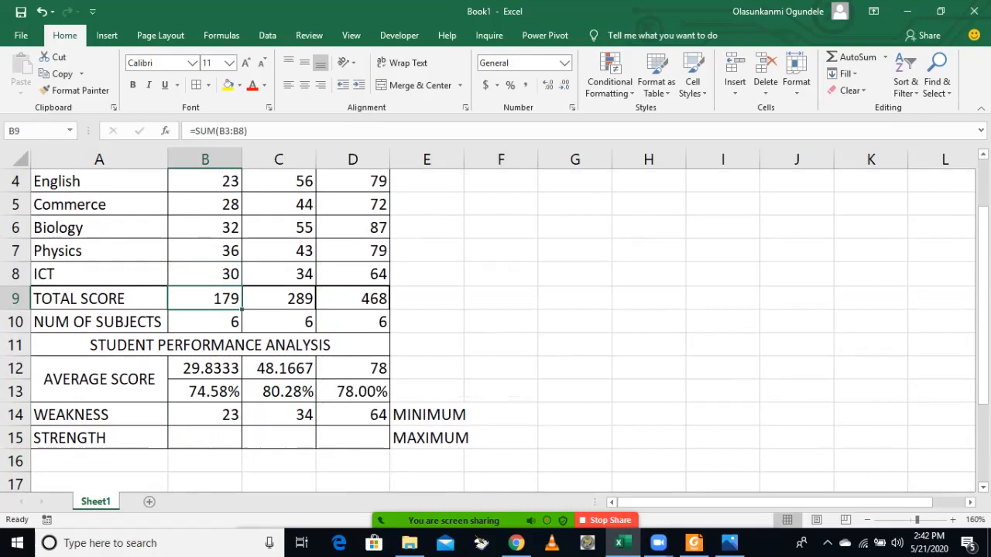
Try to enter a MAX formula in B15 covering the test and exam scores in B3:C8.
left_click(205, 438)
type("=")
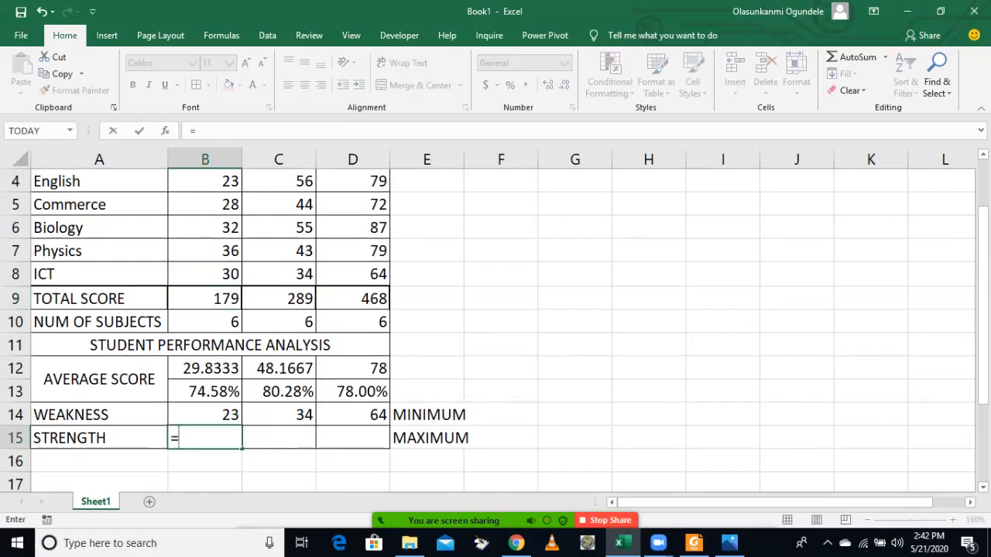
type("MAX")
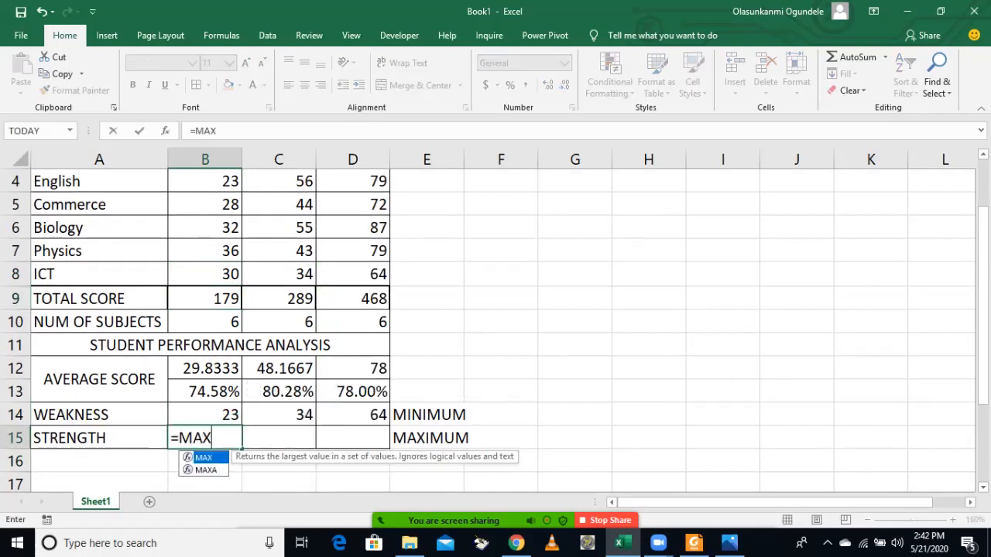
left_click_drag(205, 274, 279, 240)
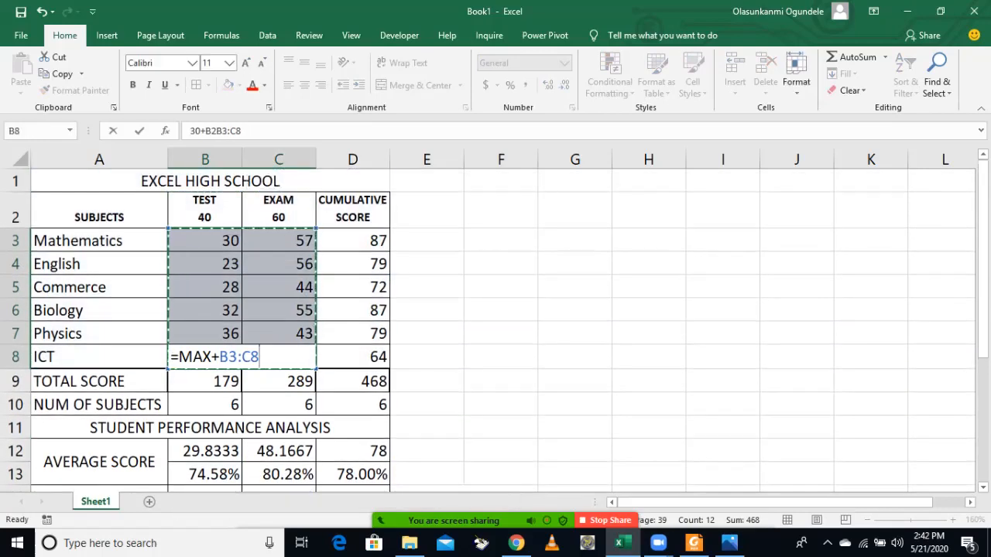
key("ctrl+z")
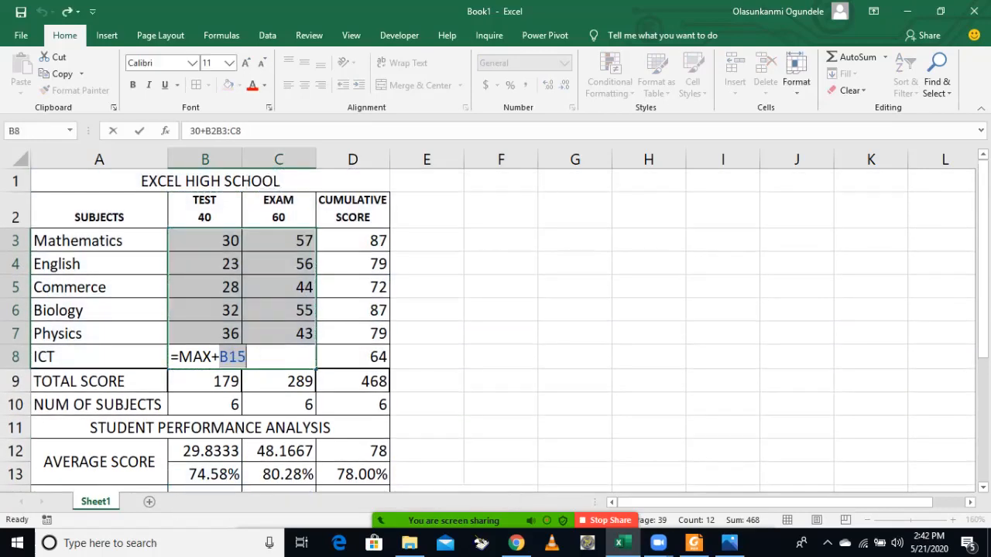
key("ctrl+y")
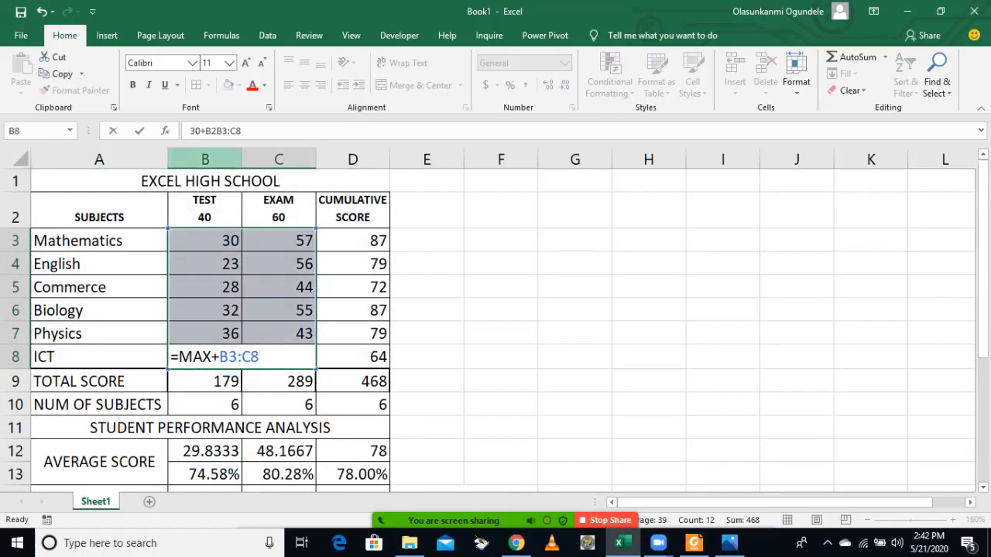
key("Return")
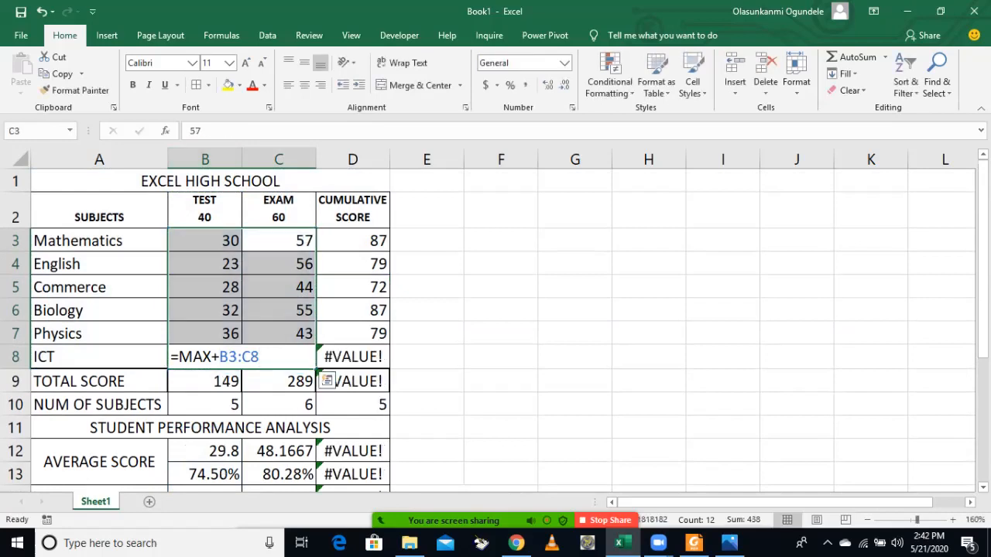
Dismiss the circular reference warning and delete the =MAX entry from B15.
scroll(496, 330, "down", 2)
left_click(205, 369)
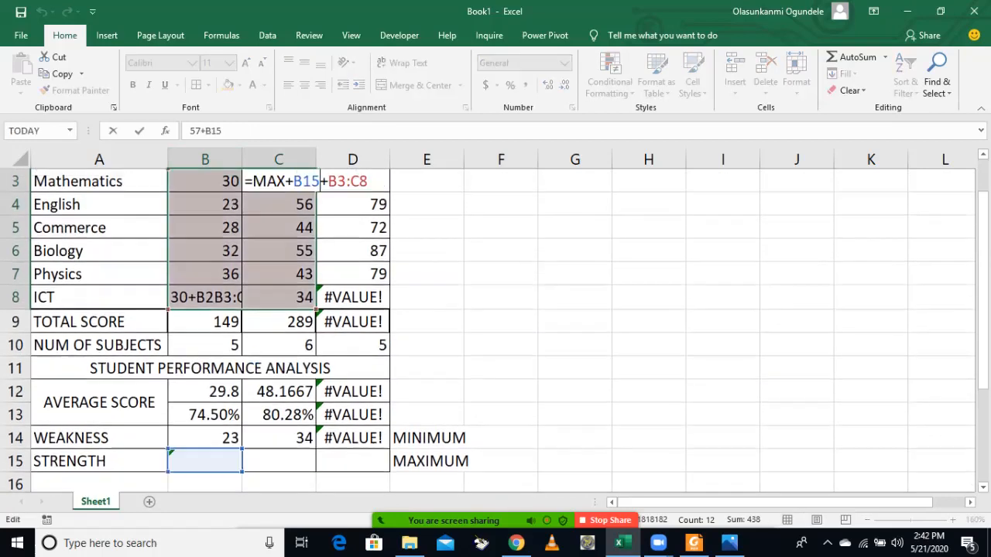
key("Return")
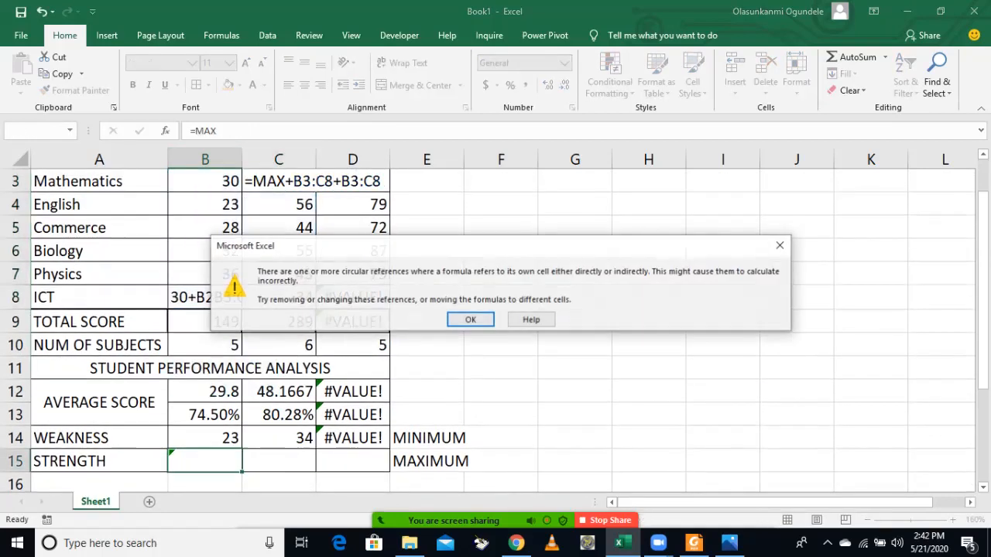
key("Return")
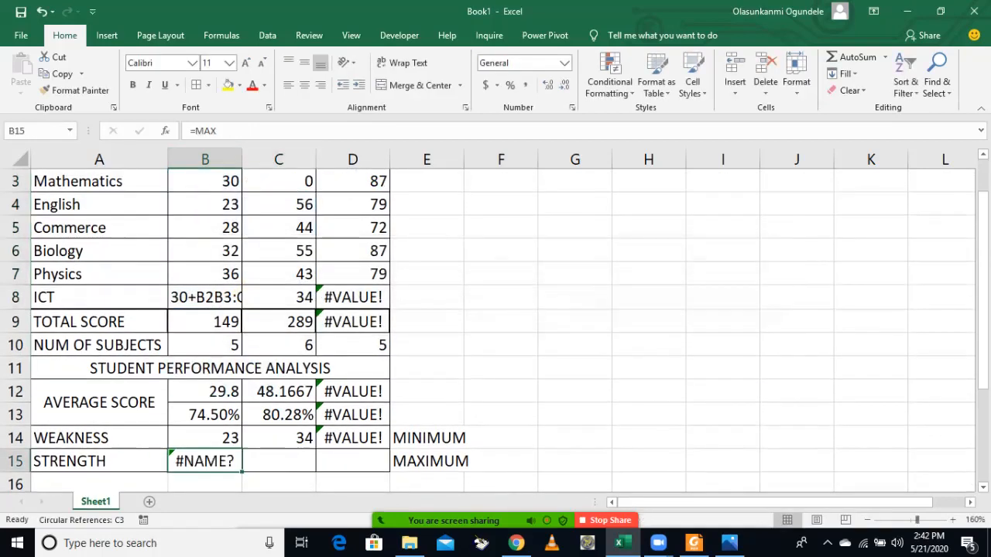
key("Delete")
Correct the ICT test score in B8 to 30 by removing the stray formula text after it.
left_click(240, 305)
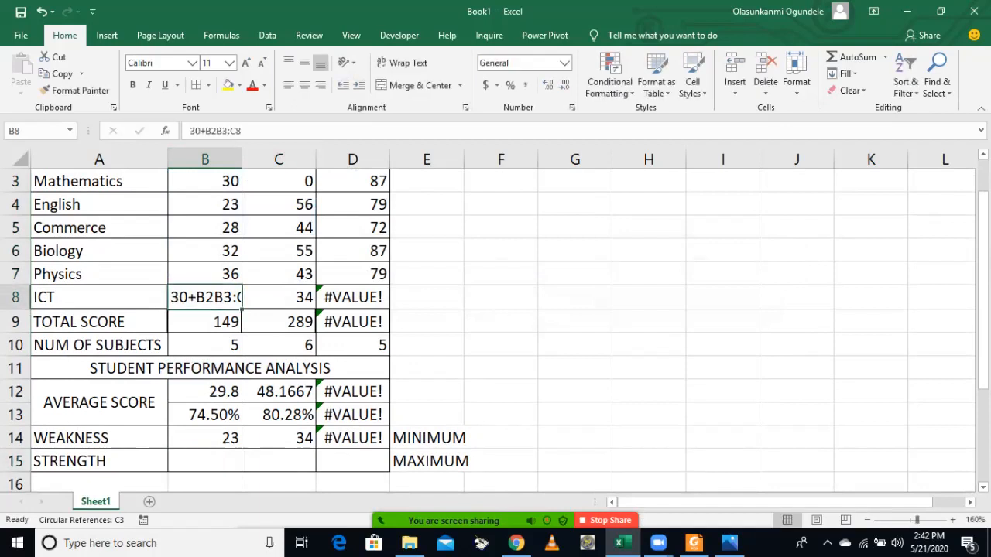
left_click(241, 131)
left_click_drag(242, 131, 205, 131)
key("BackSpace")
key("BackSpace")
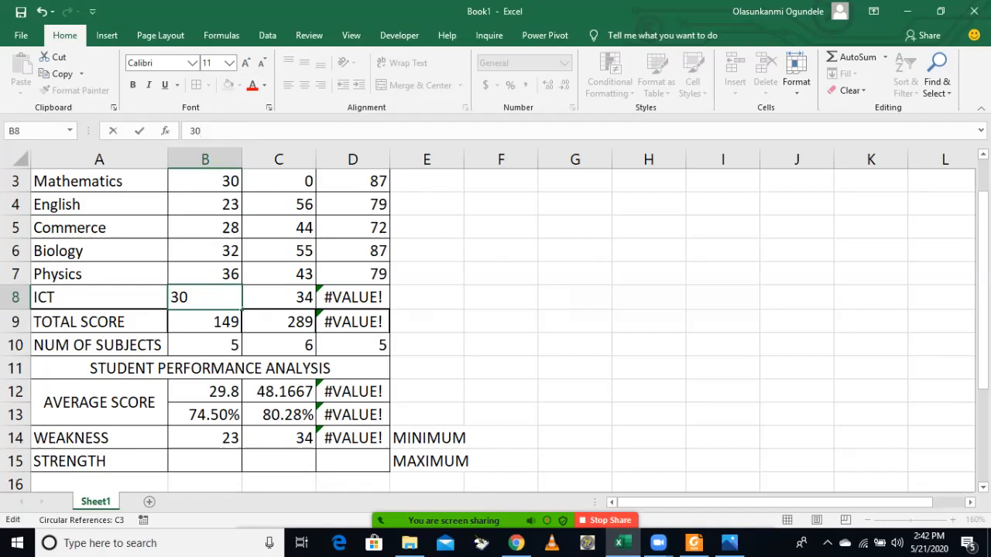
key("Return")
Commit the ICT test score of 30 in B8 and re-enter =MIN(B3:B8) in the WEAKNESS cell B14.
left_click(205, 438)
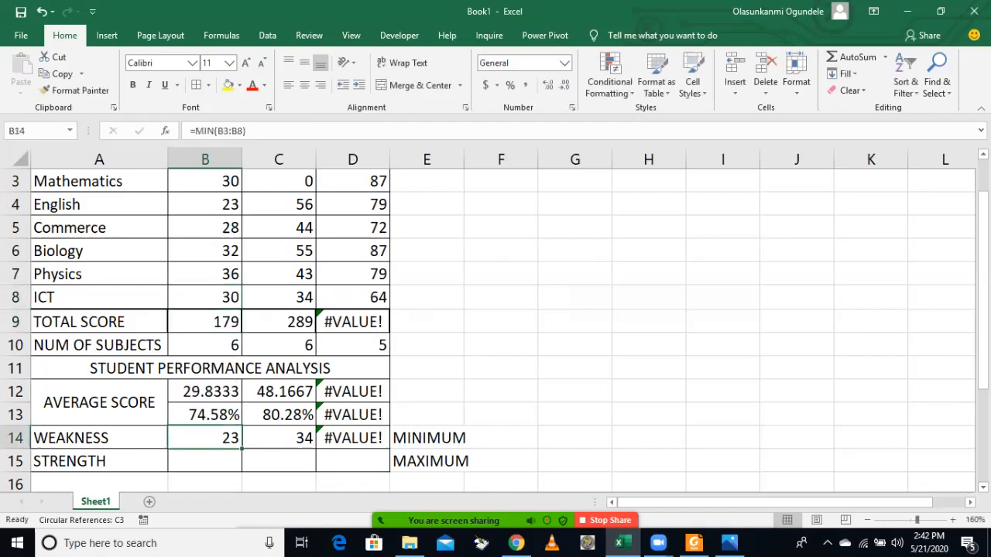
type("=")
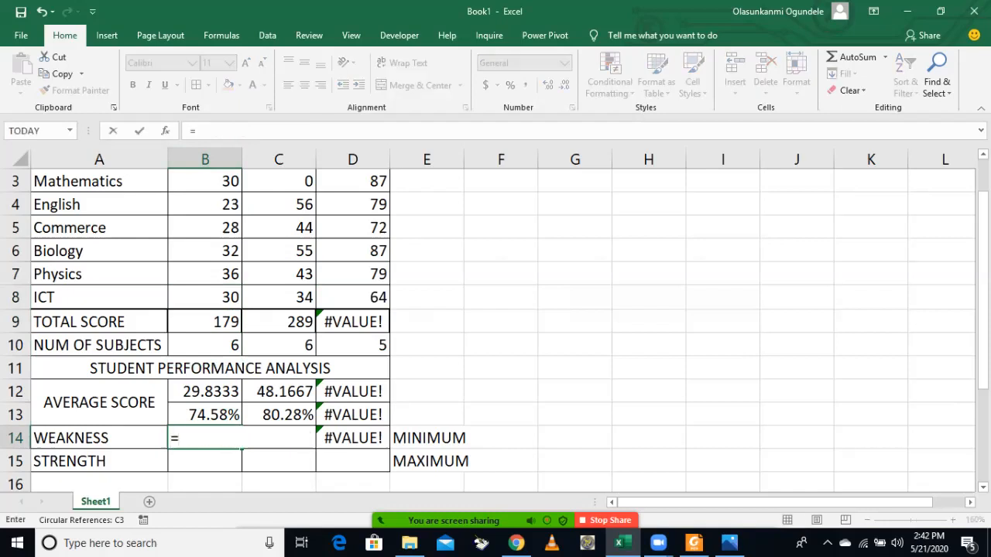
type("MIN(B3:B8)")
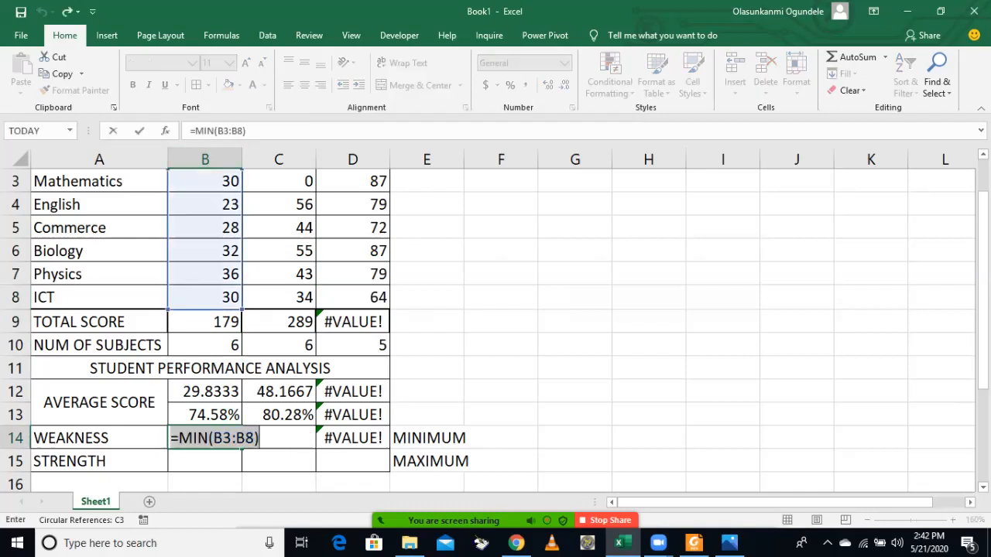
key("Return")
Enter =MAX(B3:B8) in B15 as the STRENGTH value for the test scores.
type("=MAZX")
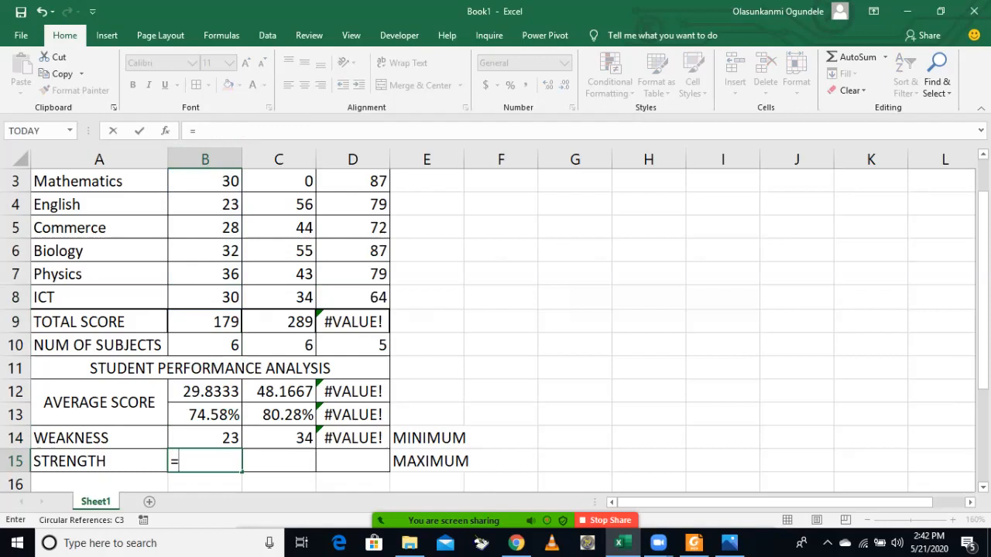
key("BackSpace")
key("BackSpace")
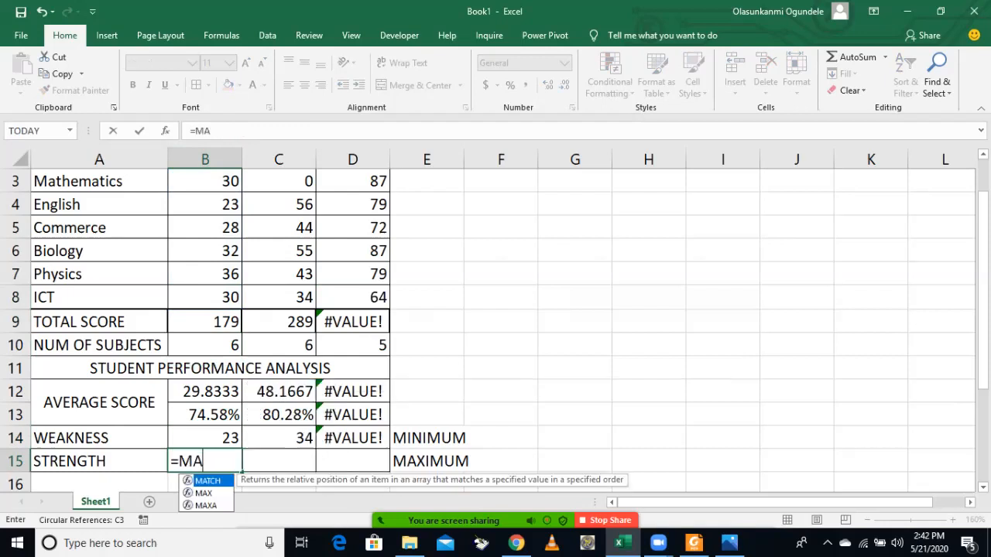
type("X")
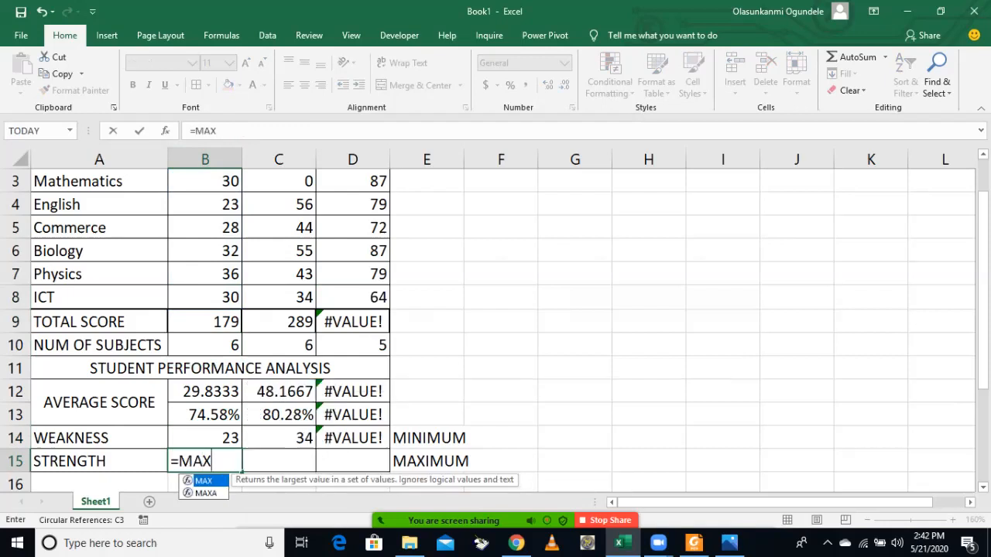
type("(B3:")
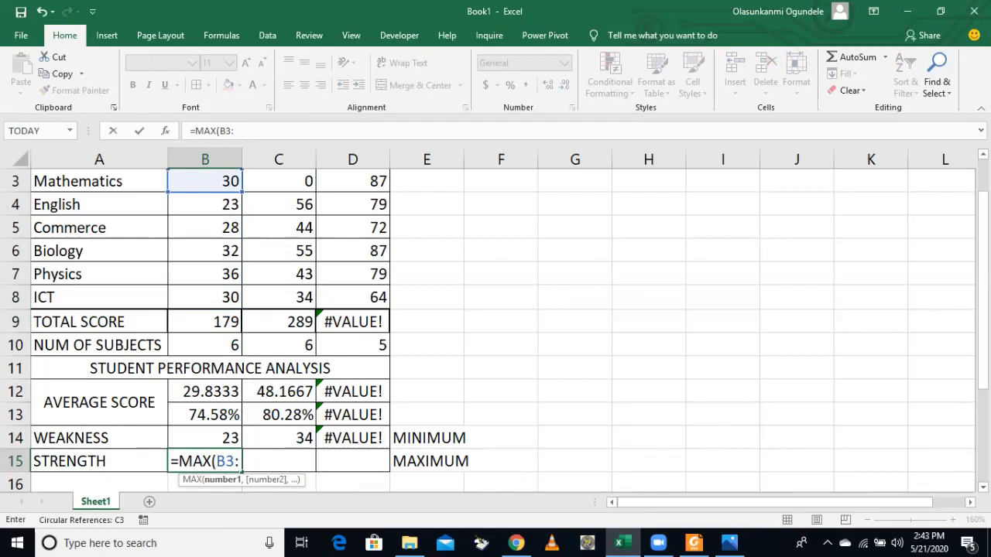
type("B8)")
key("Return")
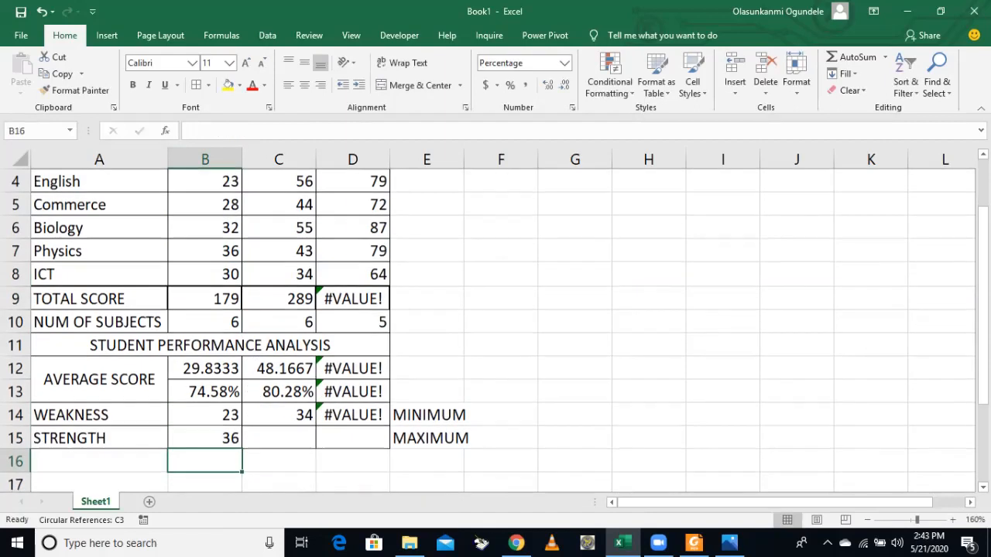
left_click(205, 438)
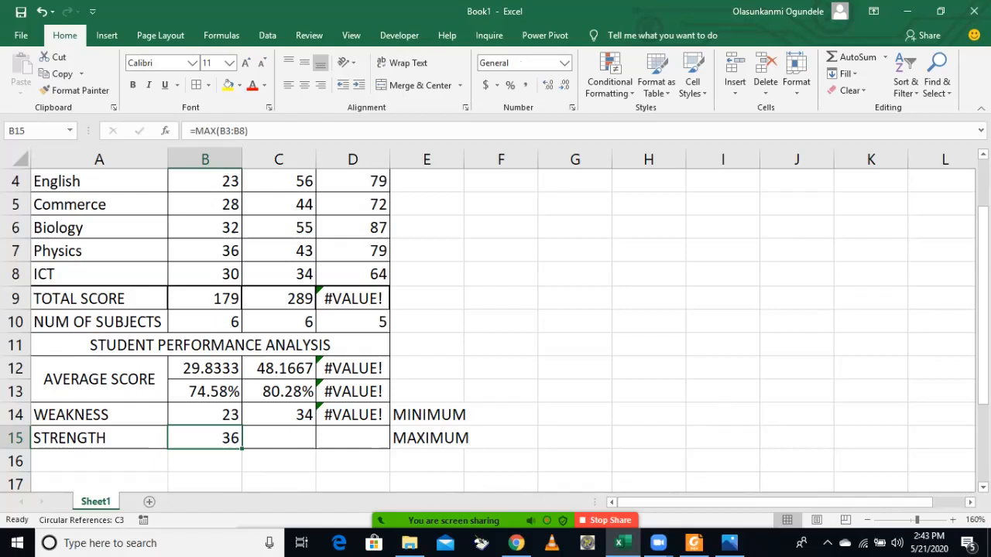
Fill the MAX formula from B15 across to C15 and D15 in the STRENGTH row.
left_click(278, 439)
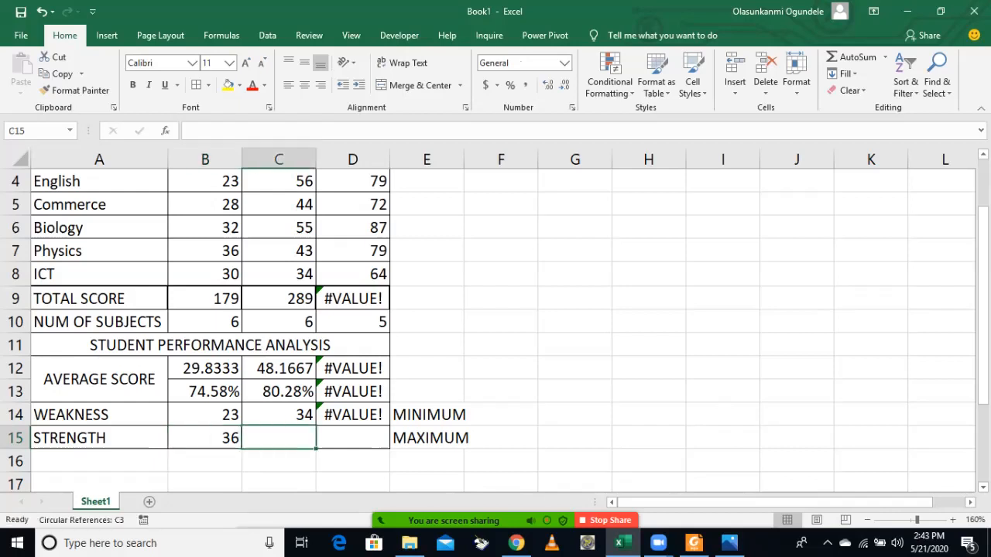
key("ctrl+r")
left_click(353, 462)
left_click(353, 438)
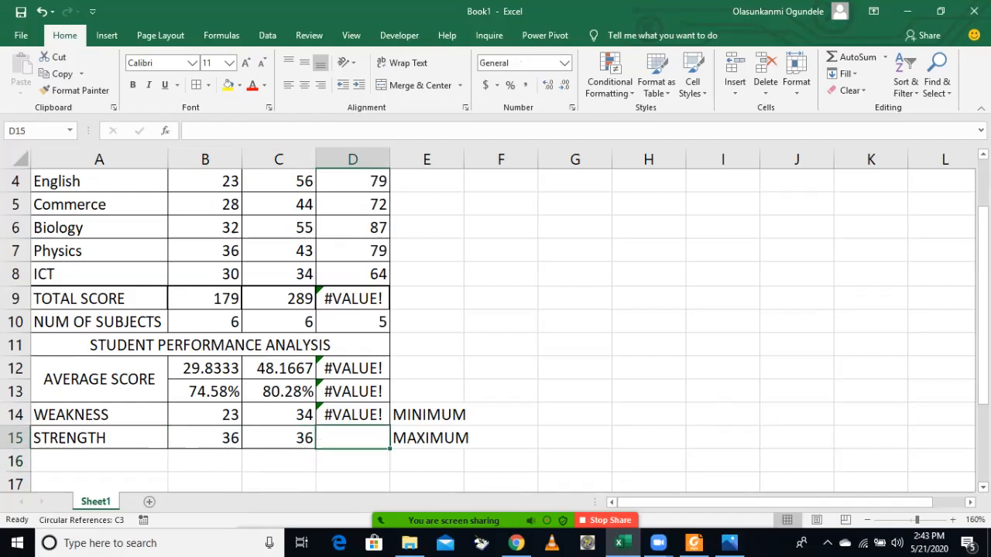
key("ctrl+r")
Refill the total in D9, the average in D12 and the percentage in D13 with the formulas from column C.
left_click(341, 299)
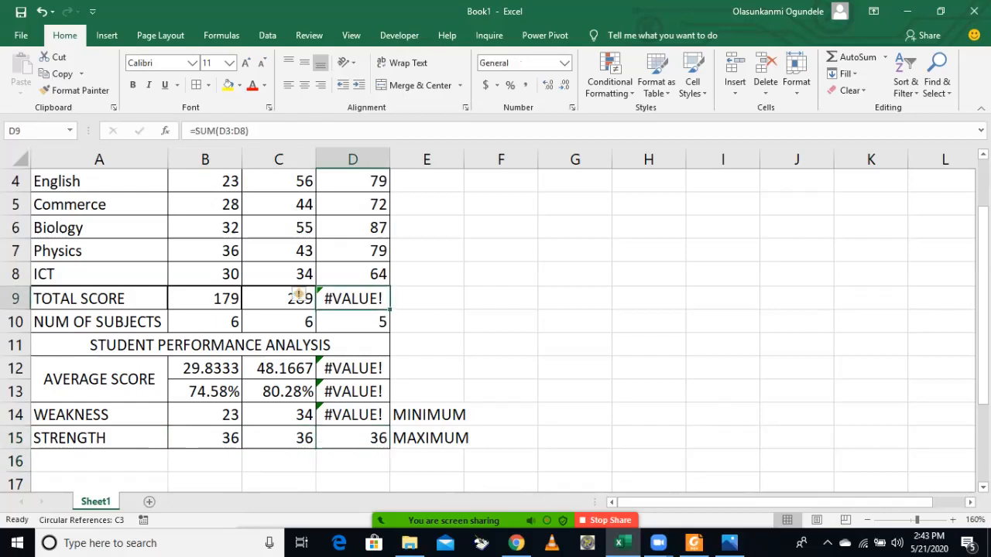
key("ctrl+r")
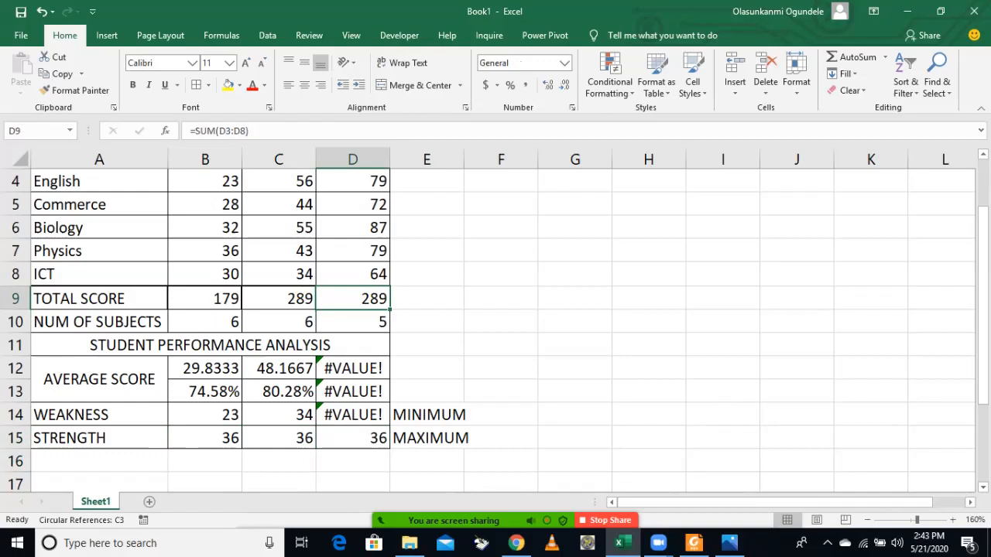
left_click(323, 350)
left_click(321, 361)
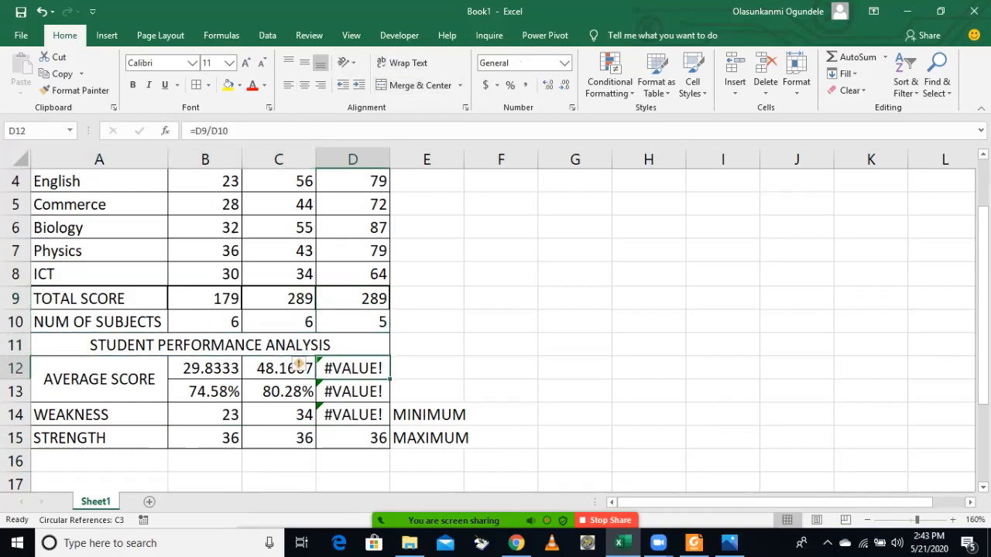
key("ctrl+r")
key("Down")
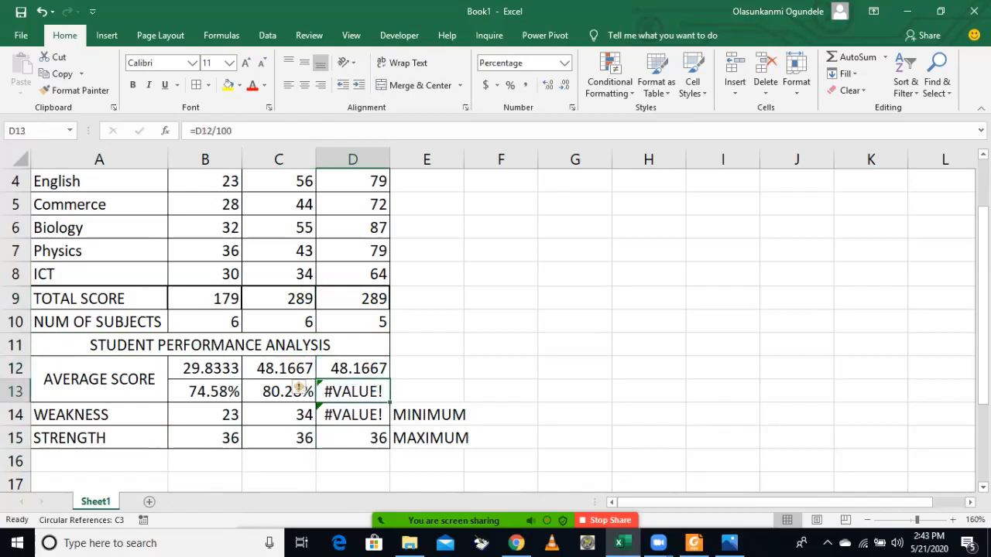
key("ctrl+r")
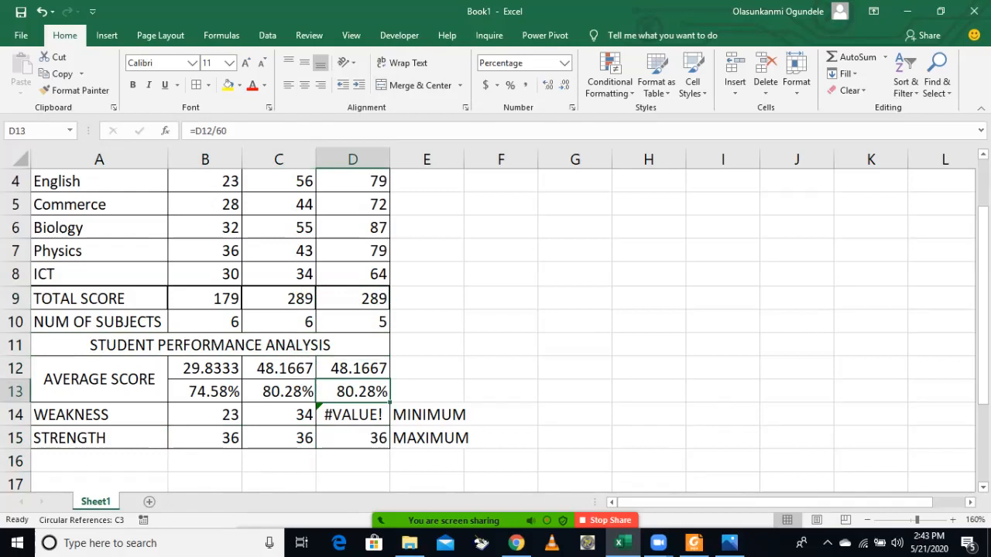
Change the cumulative average percentage formula in D13 to =D12/100.
key("F2")
key("BackSpace")
key("BackSpace")
type("100")
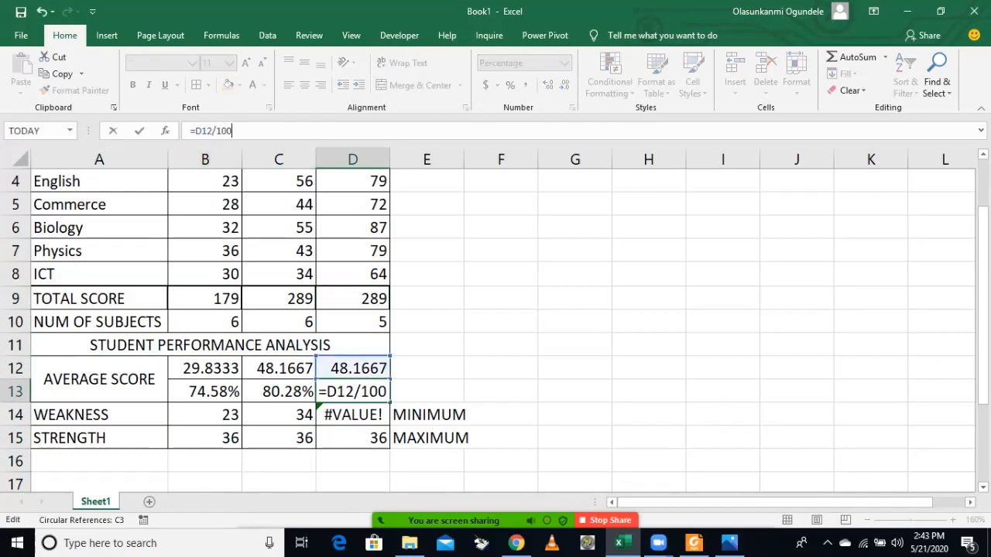
key("Return")
key("Up")
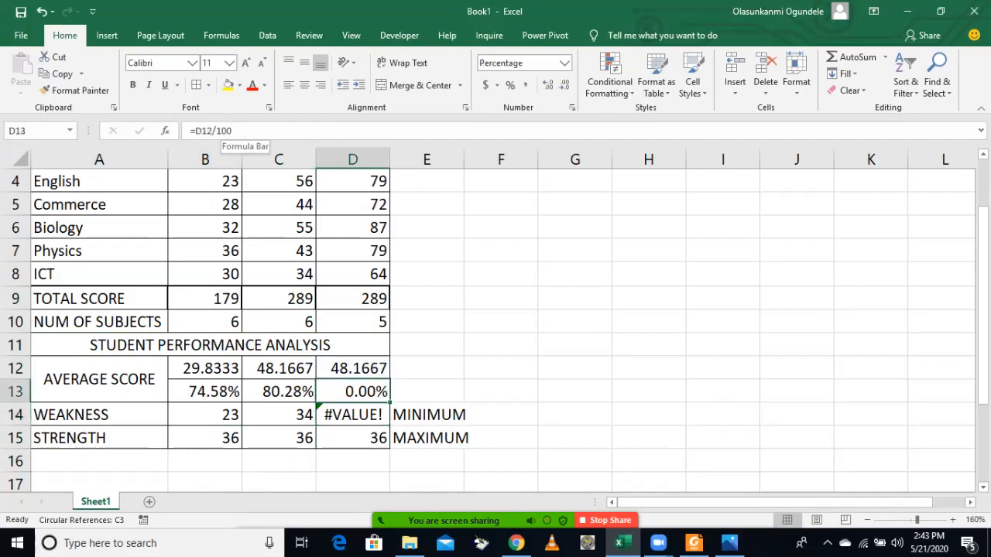
Check the cumulative average formula in D12 and the subject count formula in D10, re-confirming each without edits.
key("Up")
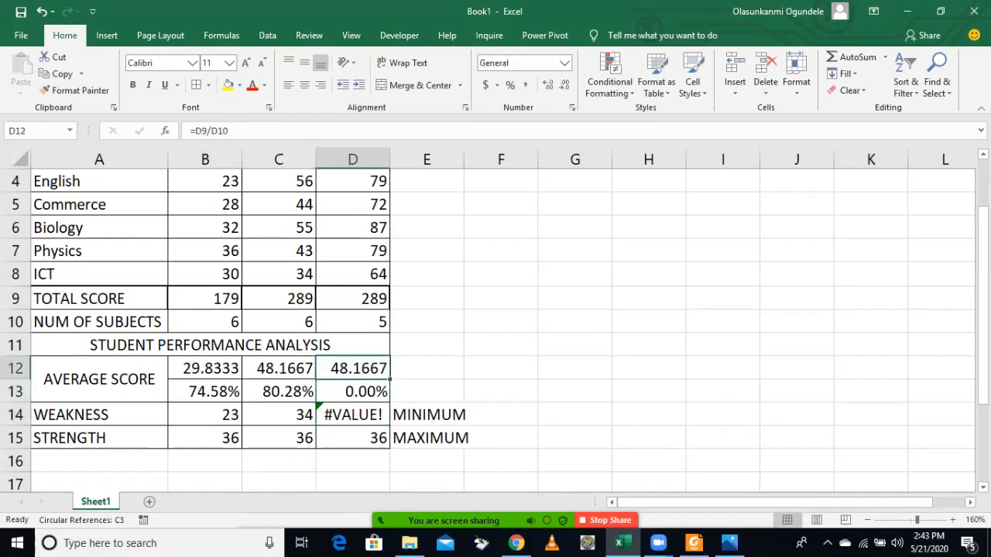
left_click(231, 131)
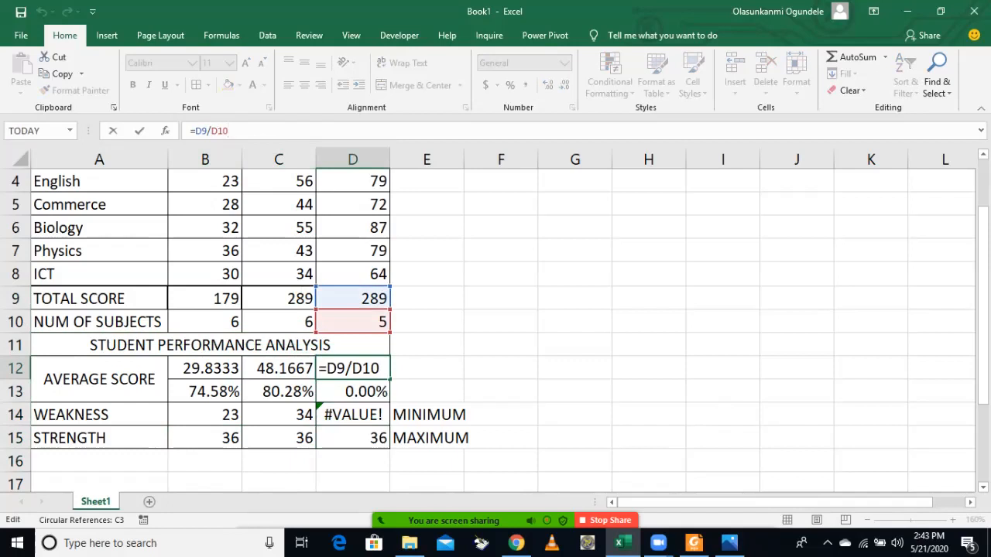
key("Return")
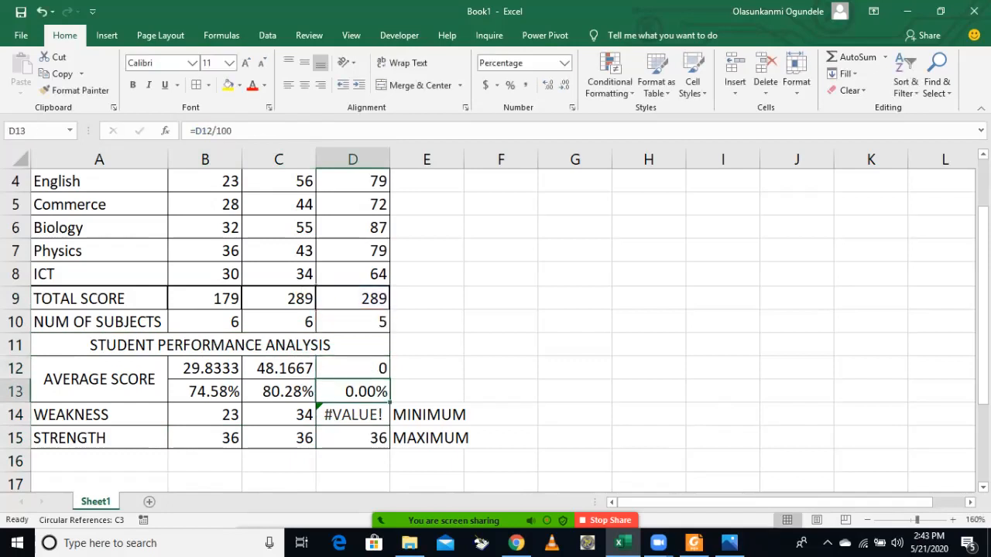
scroll(495, 325, "up", 1)
scroll(496, 325, "down", 1)
left_click(353, 322)
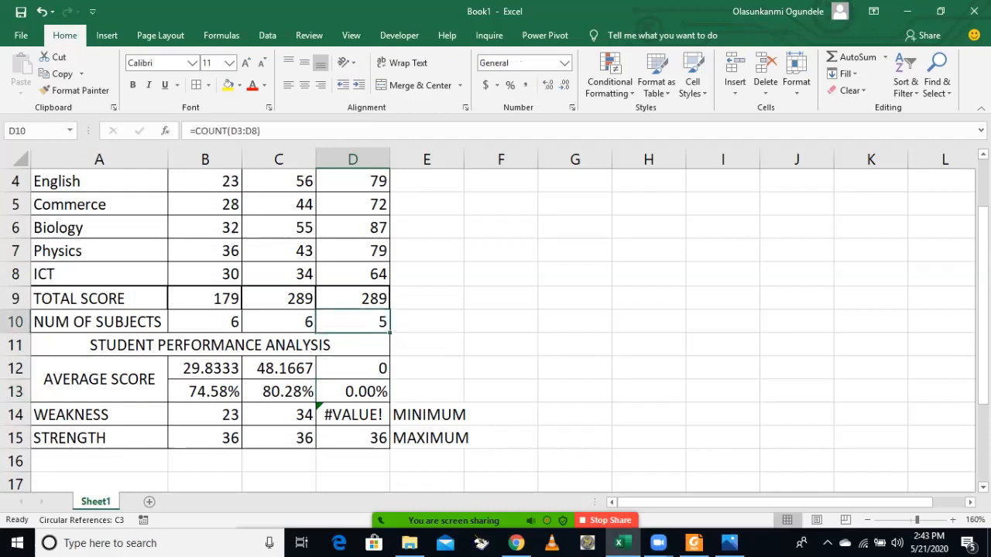
scroll(495, 325, "up", 1)
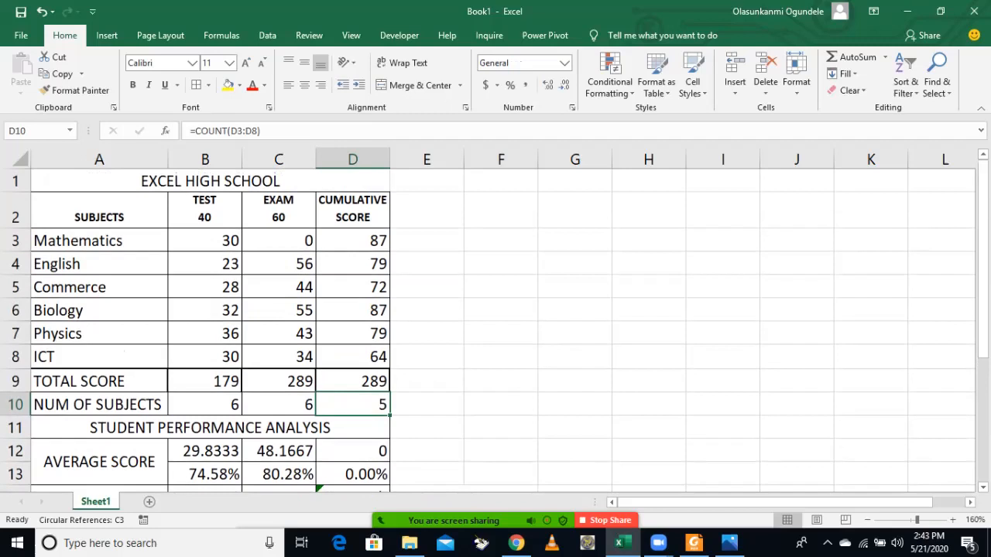
key("F2")
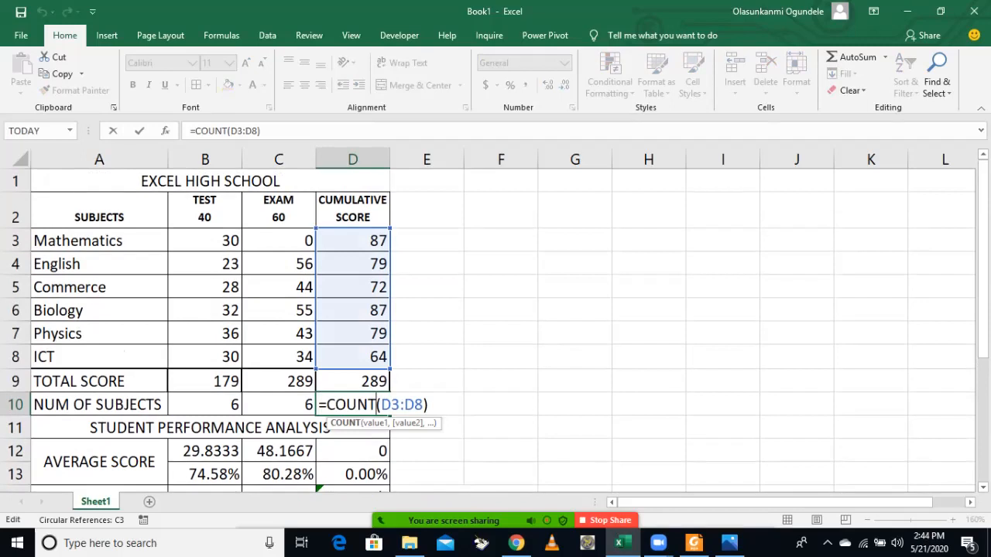
key("Return")
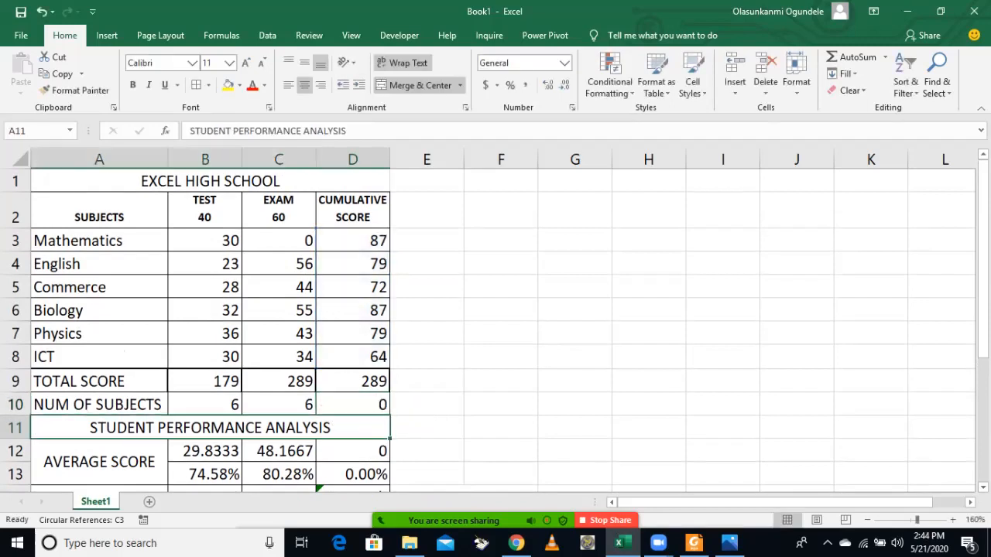
Replace the stray MAX formula in the Mathematics exam cell C3 with the score 50.
left_click(279, 241)
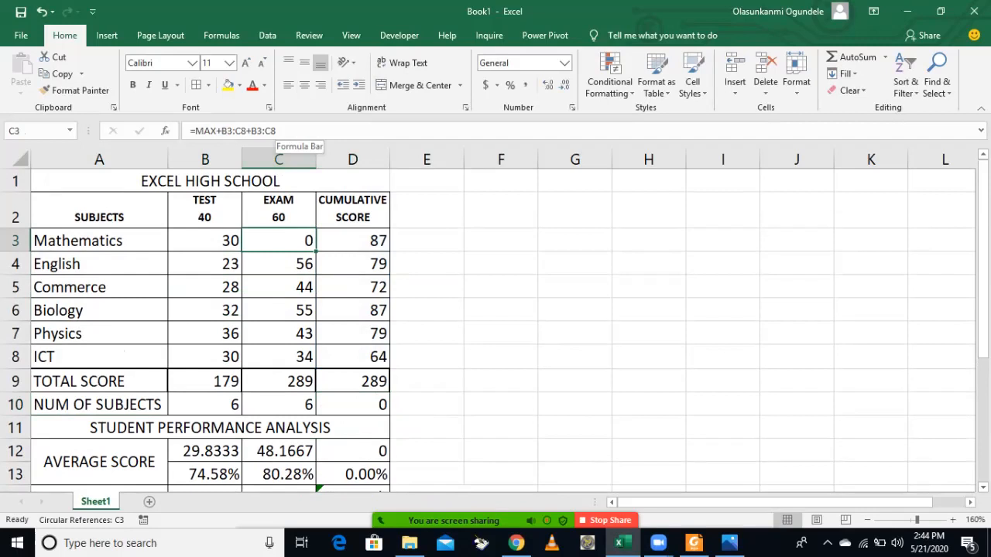
key("BackSpace")
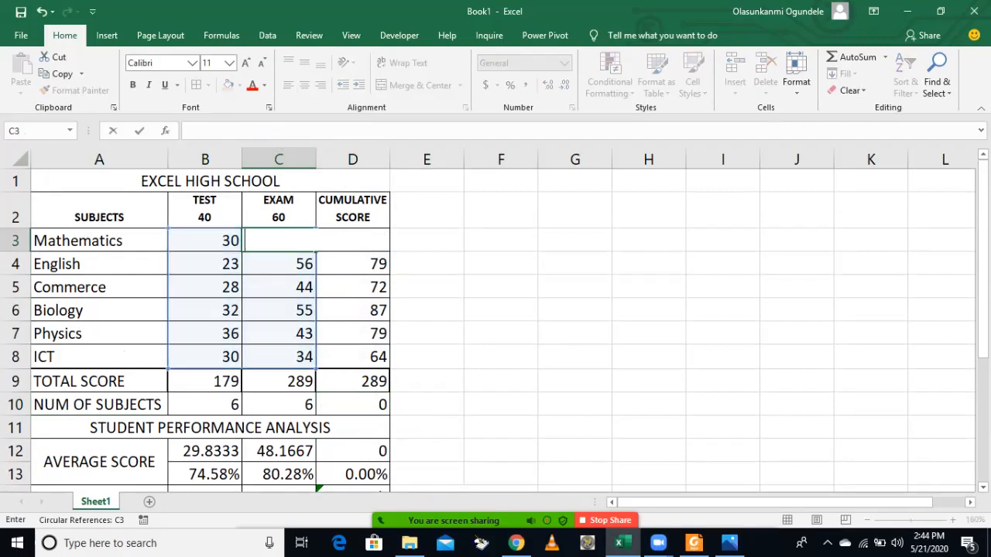
type("50")
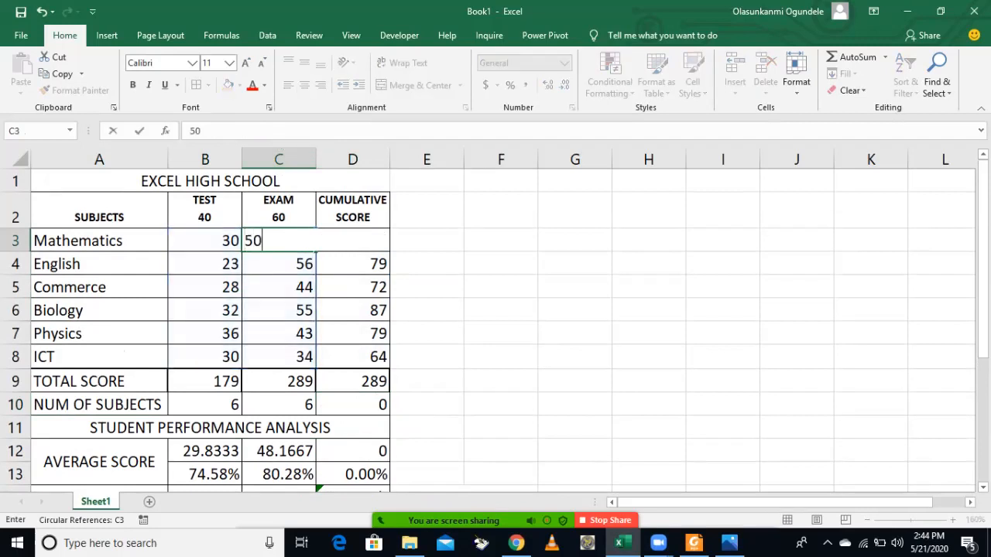
key("Return")
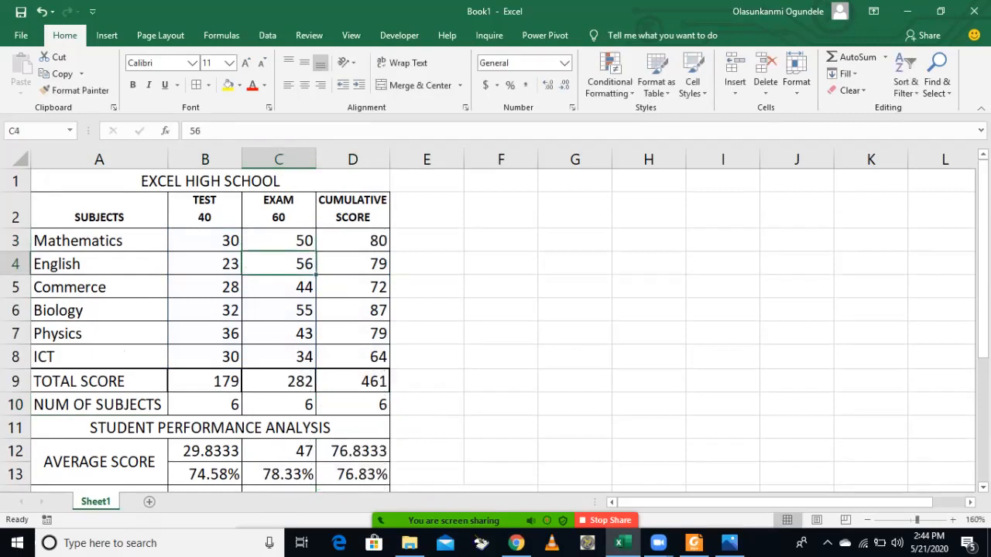
Review the performance analysis rows, checking the exam percentage formula in C13 and the cumulative MAX formula in D15.
scroll(495, 325, "down", 1)
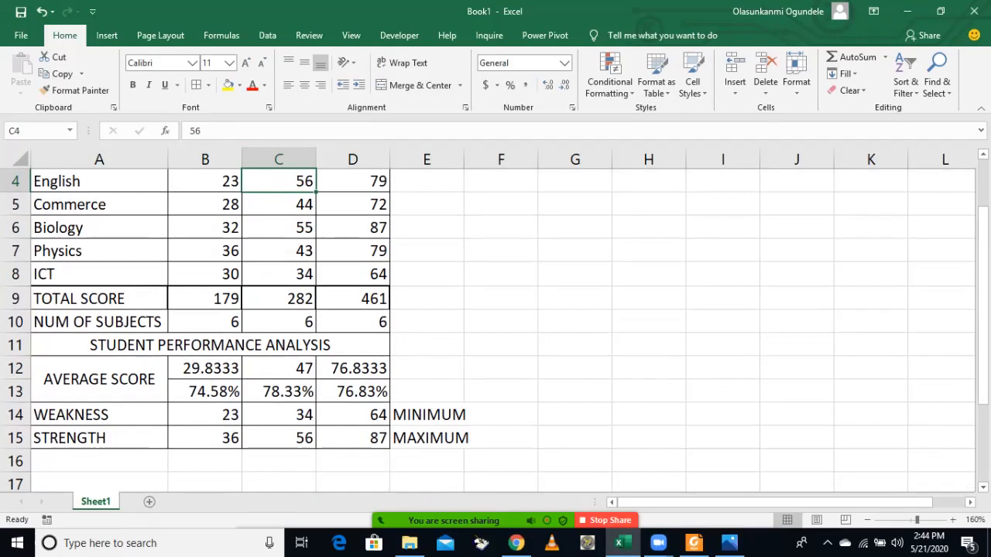
mouse_move(505, 521)
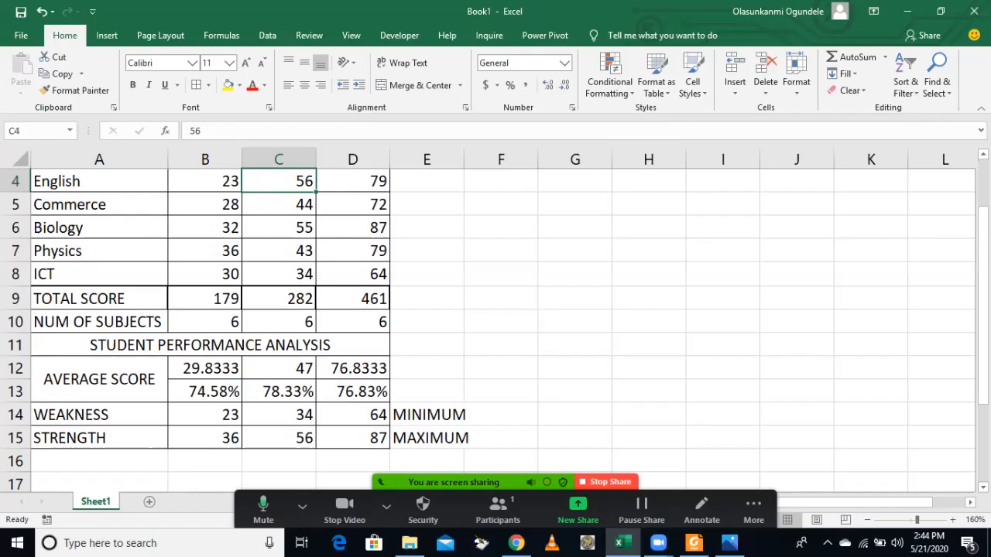
left_click(278, 391)
scroll(279, 391, "down", 1)
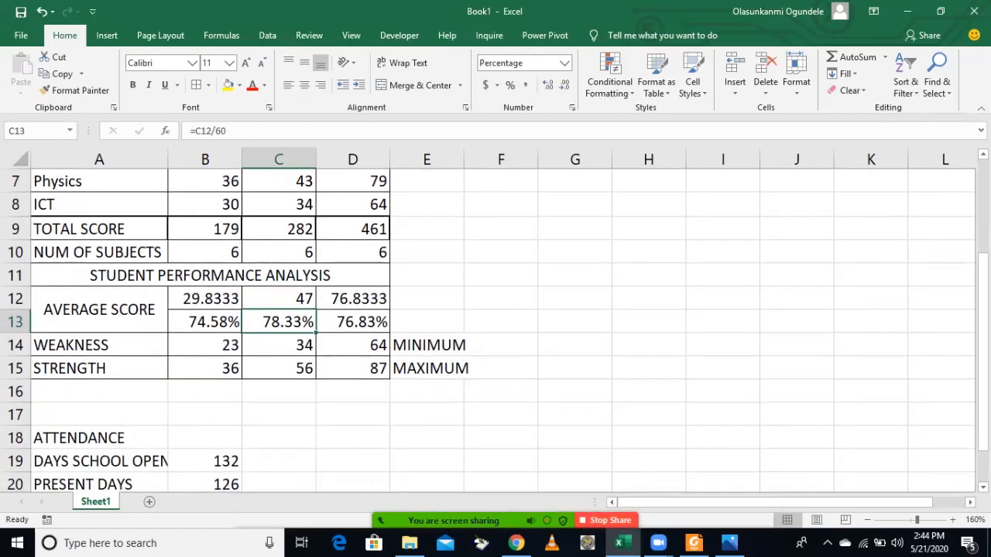
left_click(353, 369)
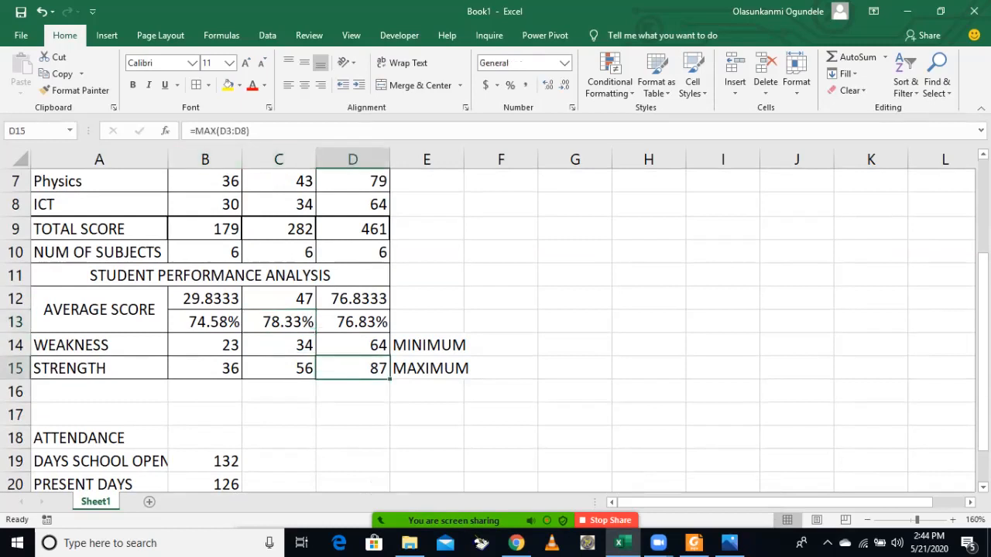
left_click(219, 131)
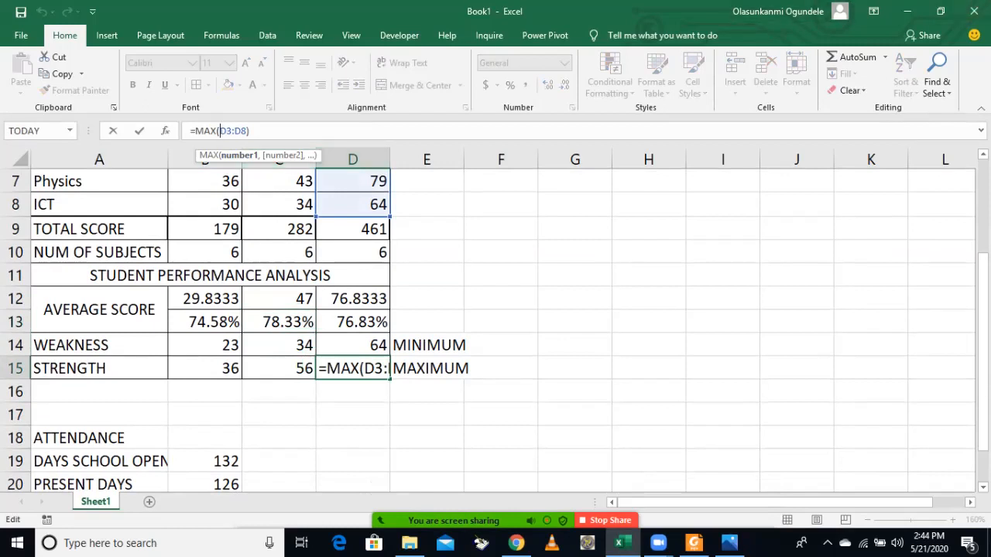
key("Return")
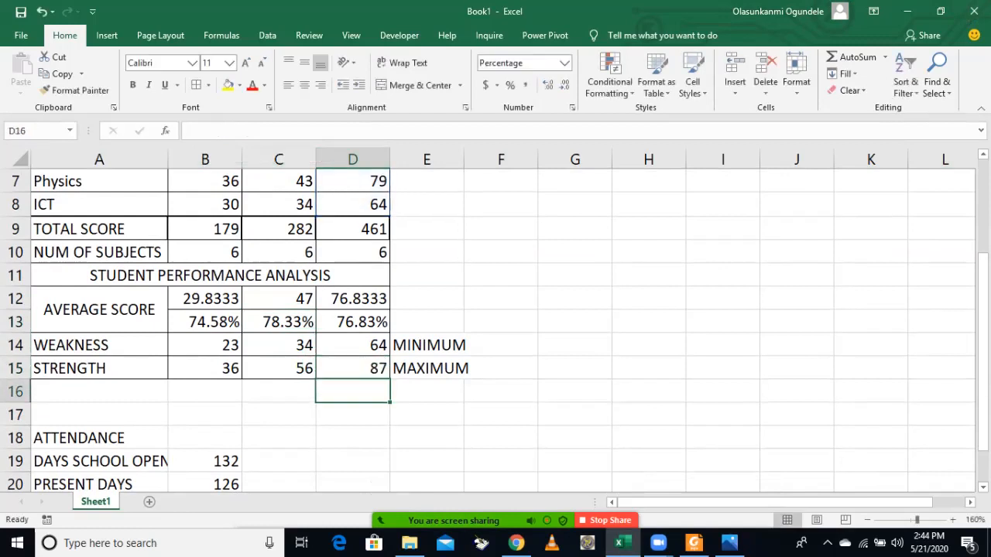
Review the MIN formulas in D14 and B14 and the MAX formula in C15 of the performance analysis.
left_click(574, 181)
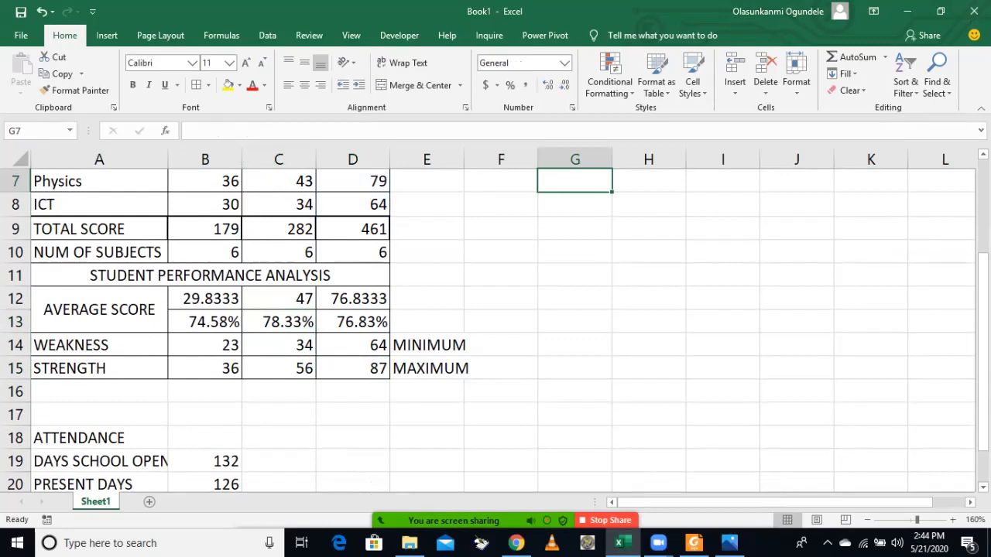
left_click(353, 345)
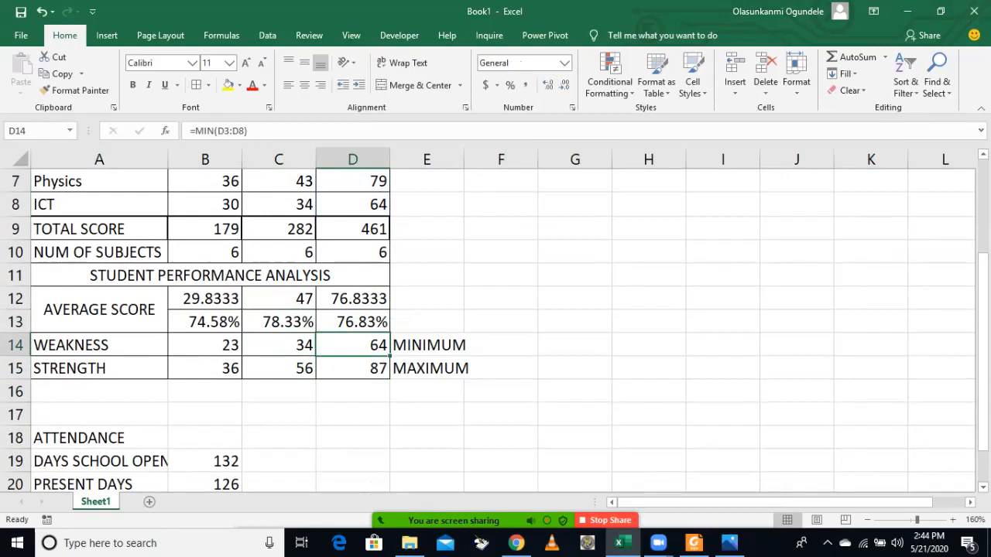
scroll(496, 325, "down", 1)
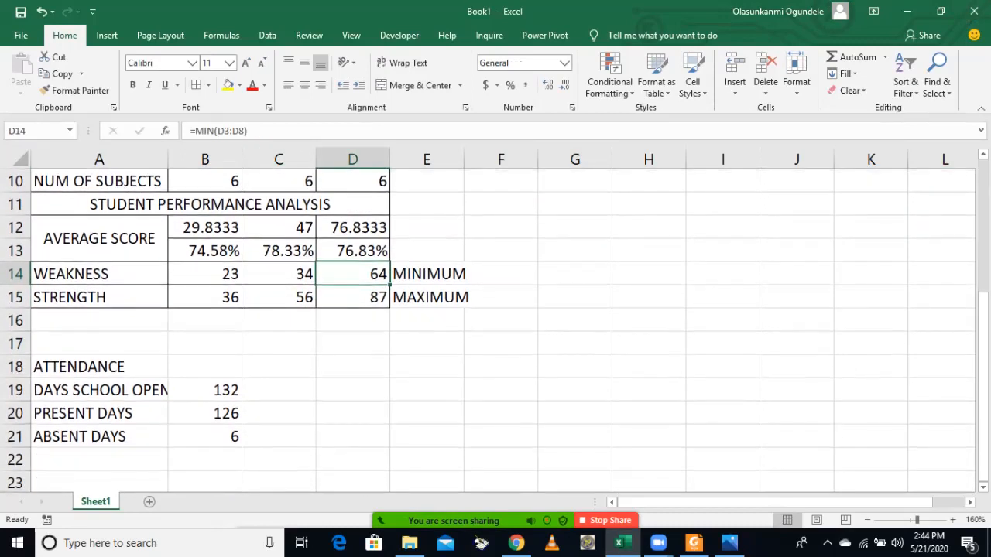
left_click(353, 320)
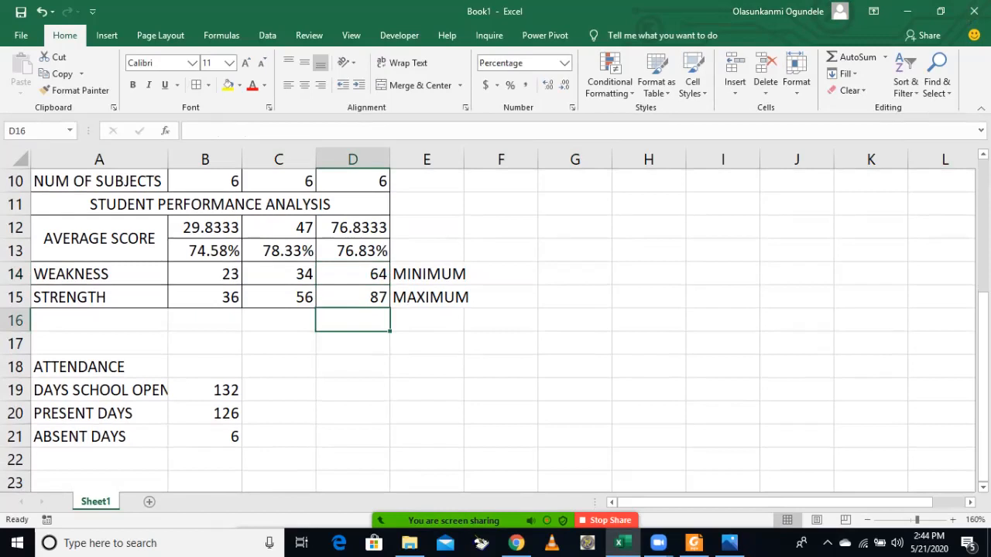
left_click(278, 298)
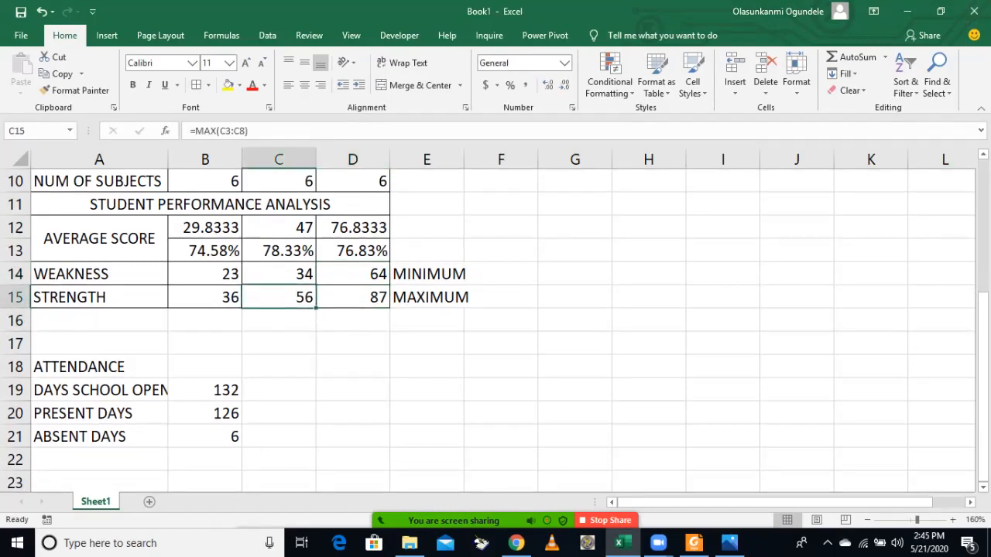
left_click(205, 274)
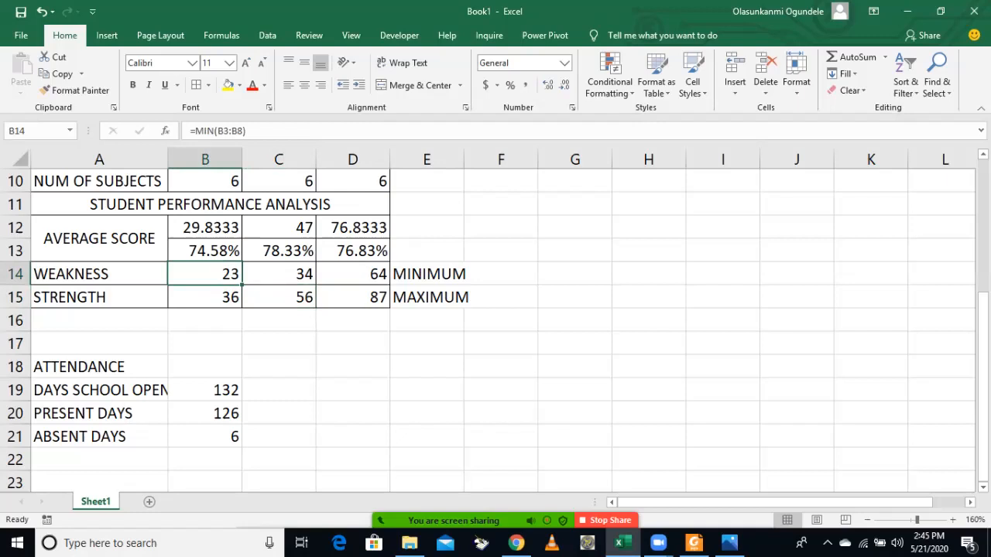
Insert a blank row between the WEAKNESS and STRENGTH rows.
left_click(15, 297)
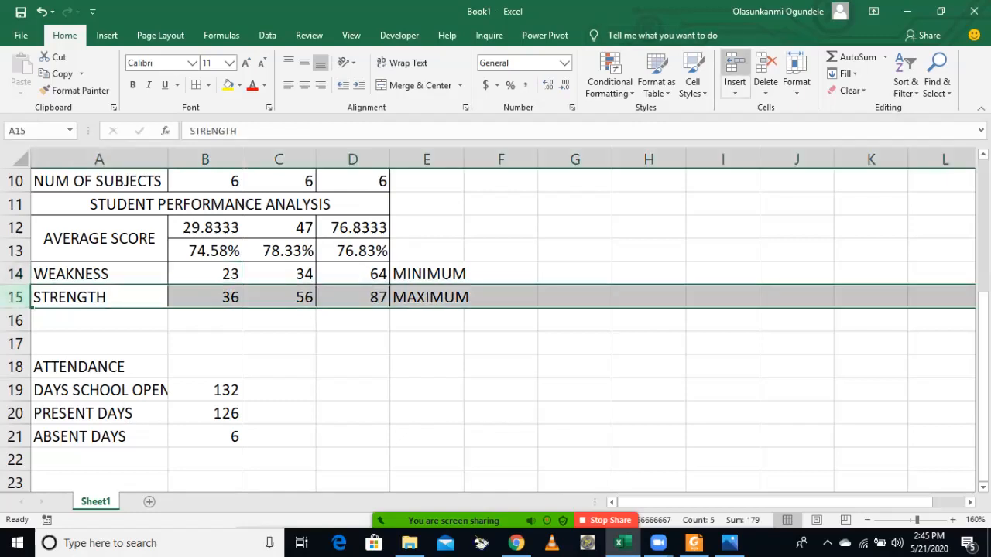
left_click(735, 71)
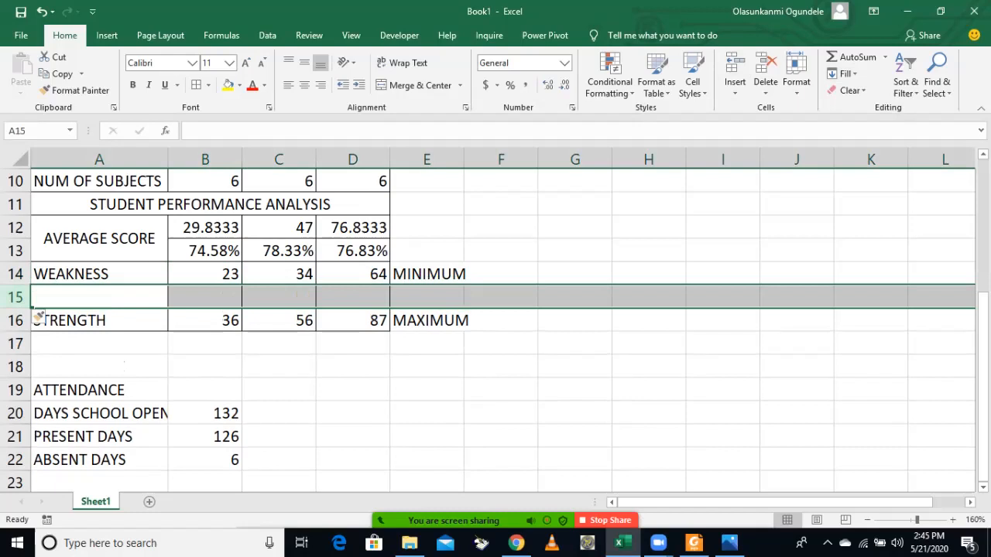
Try to find the weakest test subject's name by entering =LOOKUP(B14,B3:B8,A3:A8) in B15.
left_click(205, 297)
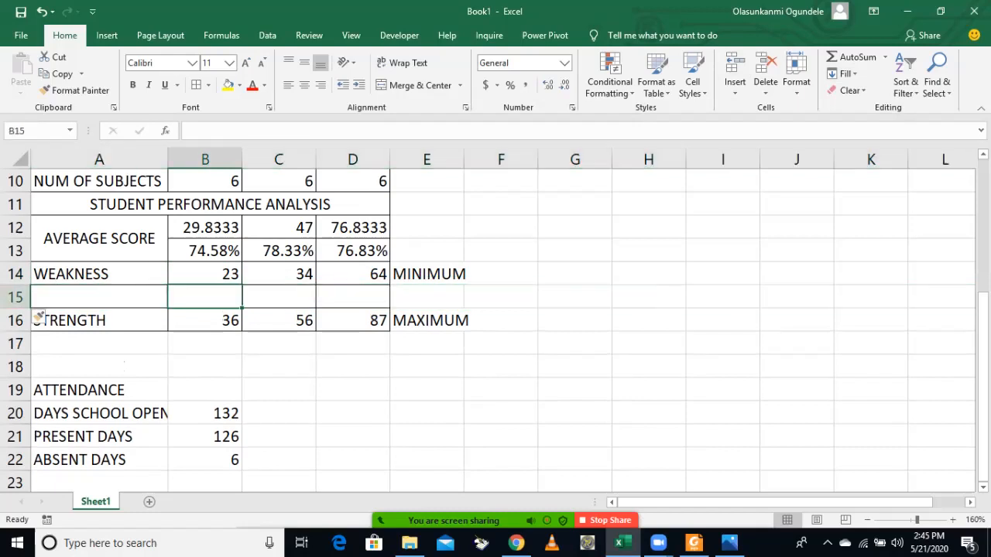
type("=")
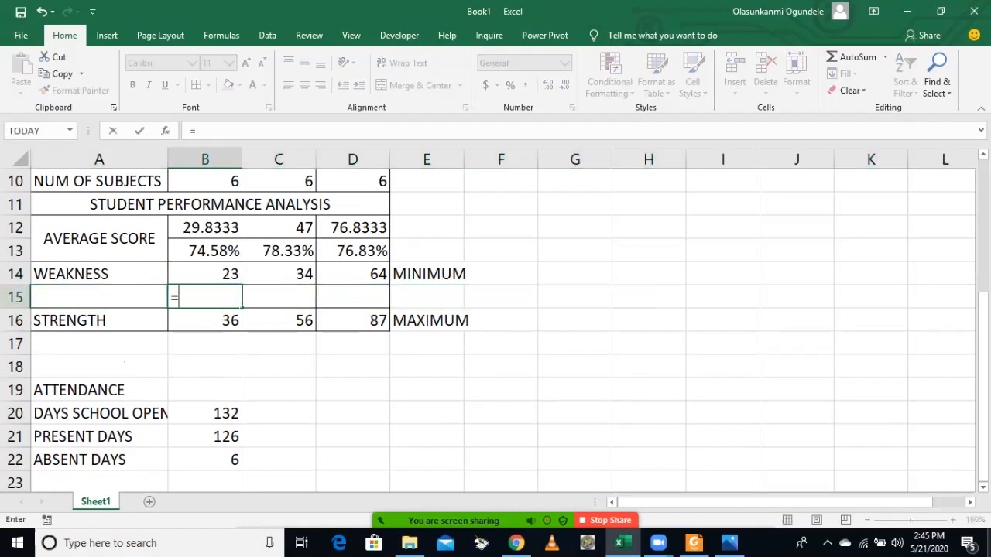
type("LO")
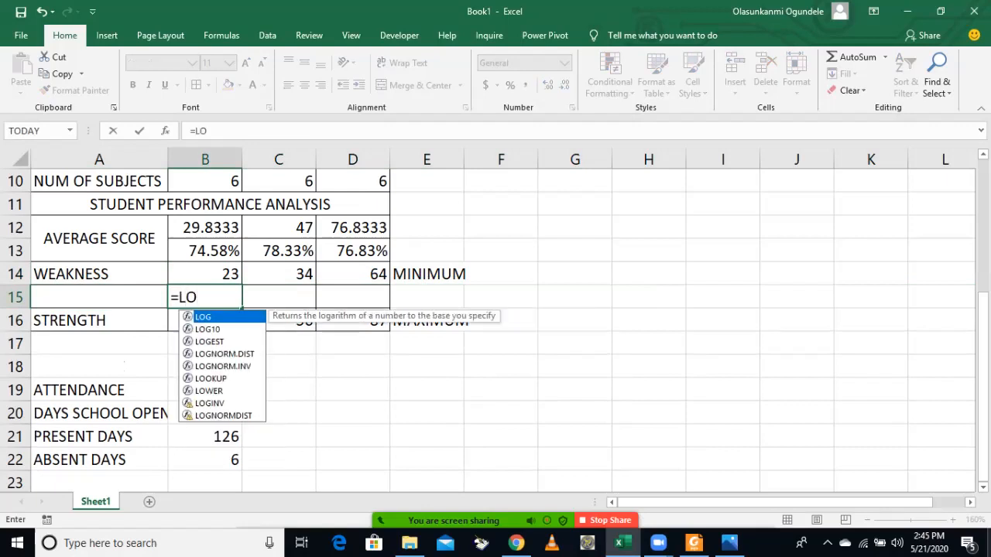
key("Down")
key("Down")
key("Down")
key("Down")
key("Down")
key("Tab")
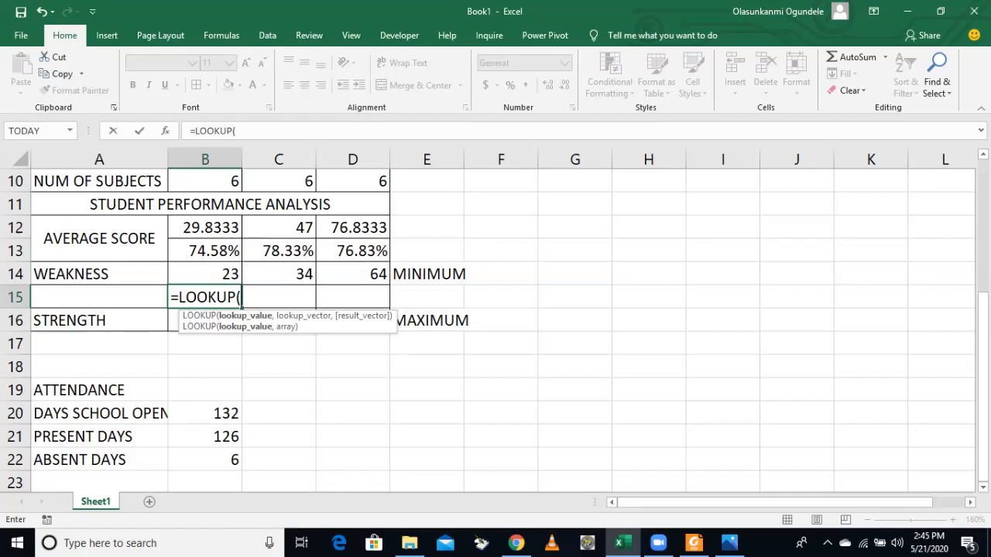
left_click(234, 278)
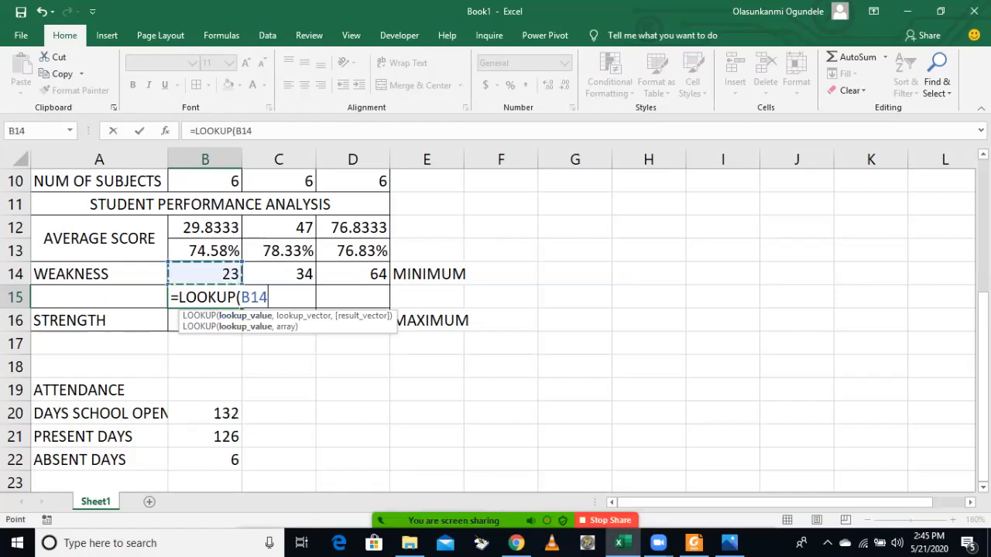
type(",")
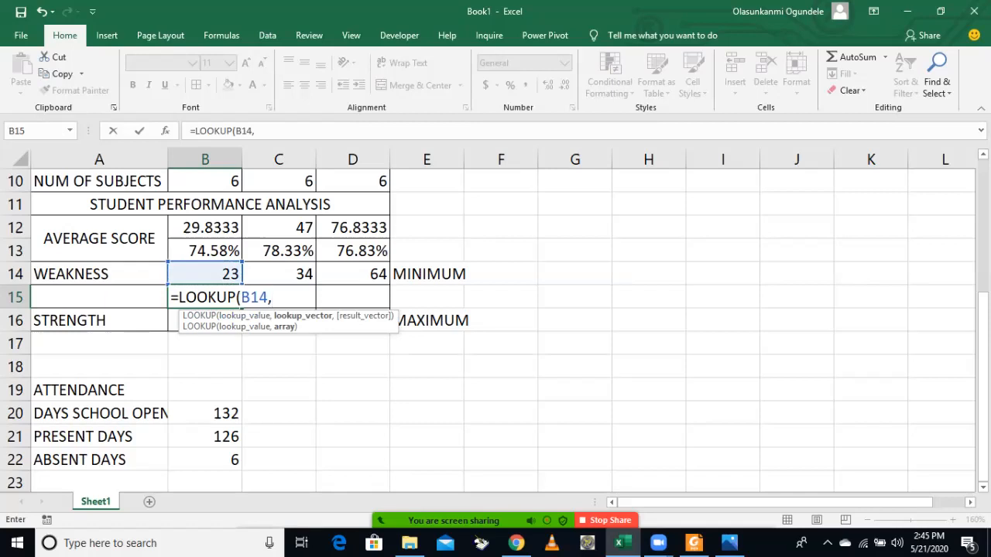
scroll(496, 325, "up", 1)
left_click_drag(205, 205, 225, 235)
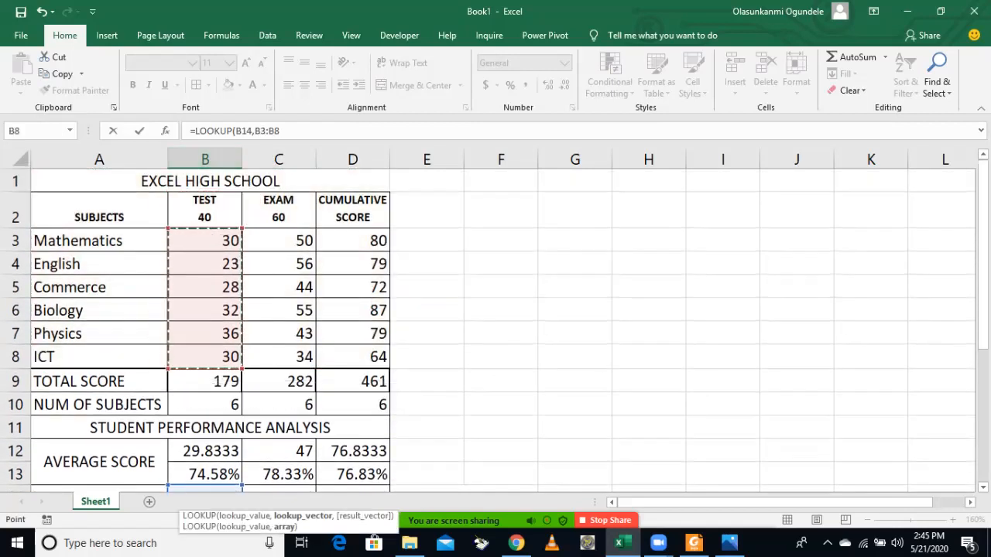
left_click(289, 131)
type(",")
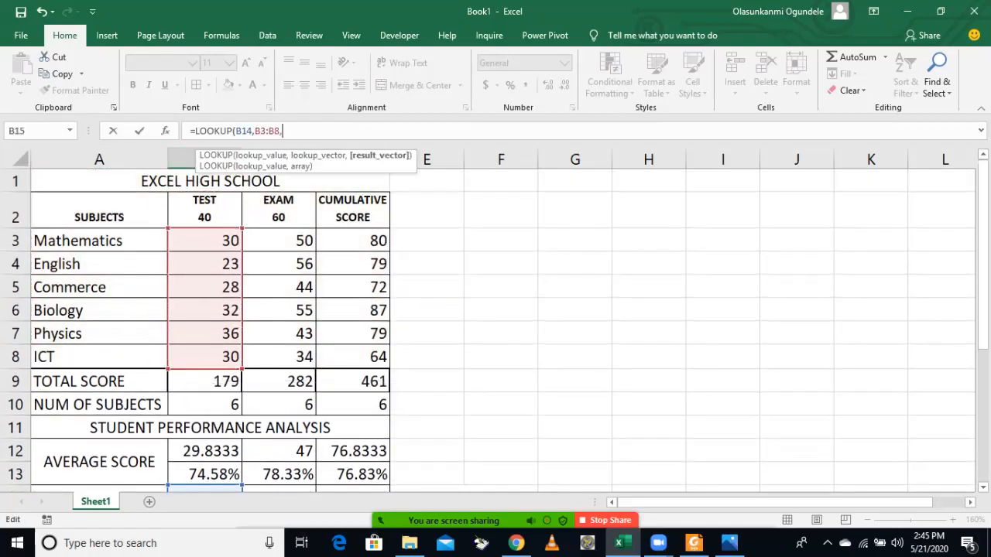
left_click_drag(155, 238, 158, 364)
type(")")
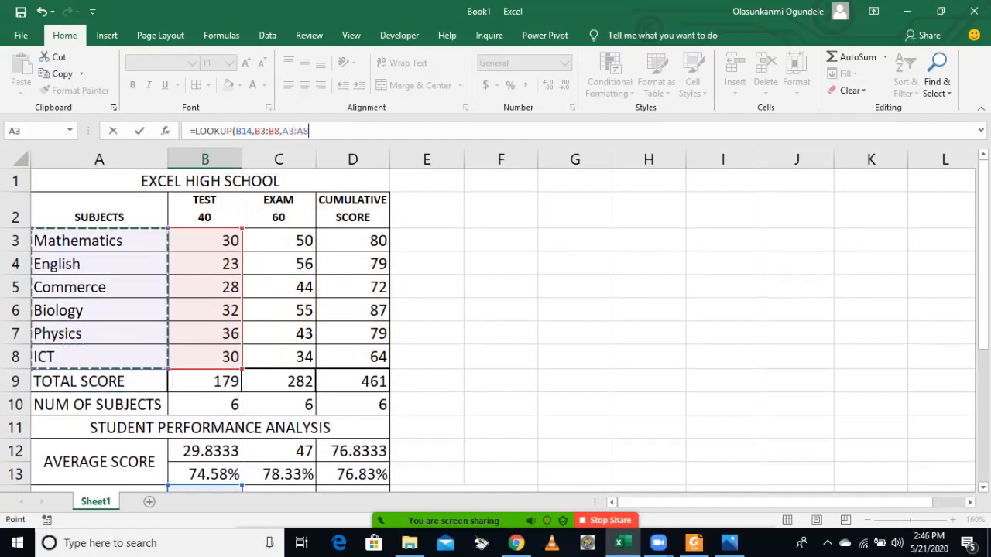
key("Return")
Try to replace the LOOKUP formula in B15 with an XLOOKUP function.
left_click(205, 438)
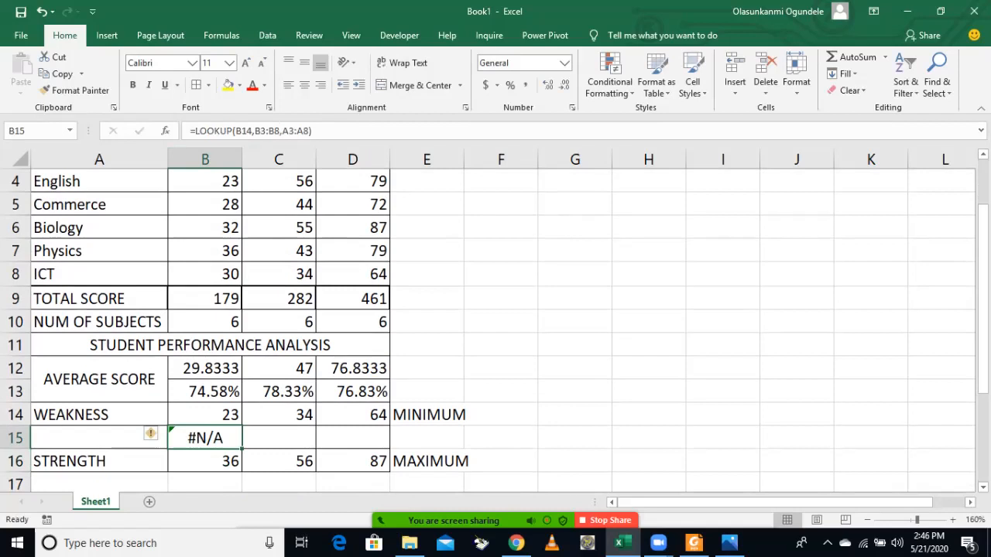
type("=")
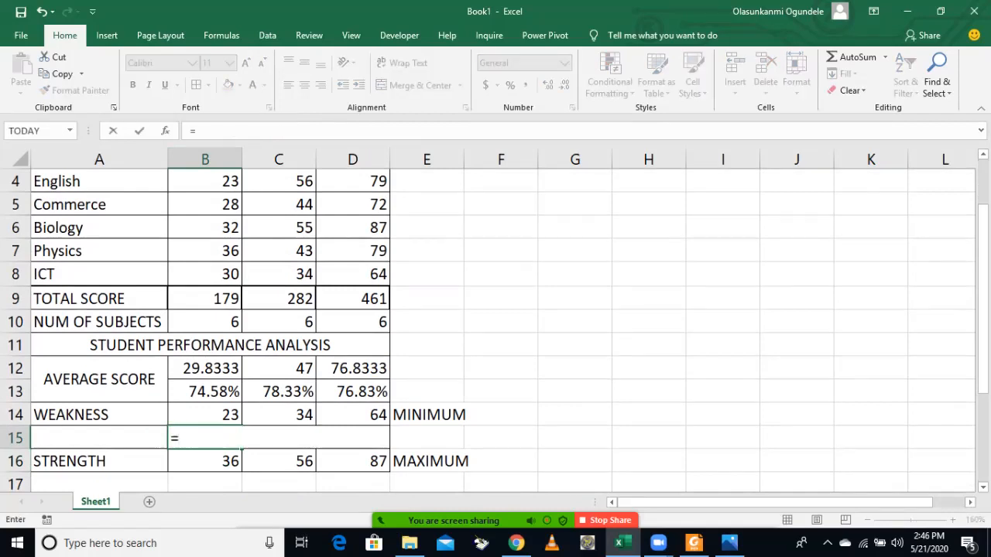
type("X;")
key("BackSpace")
type("LOO")
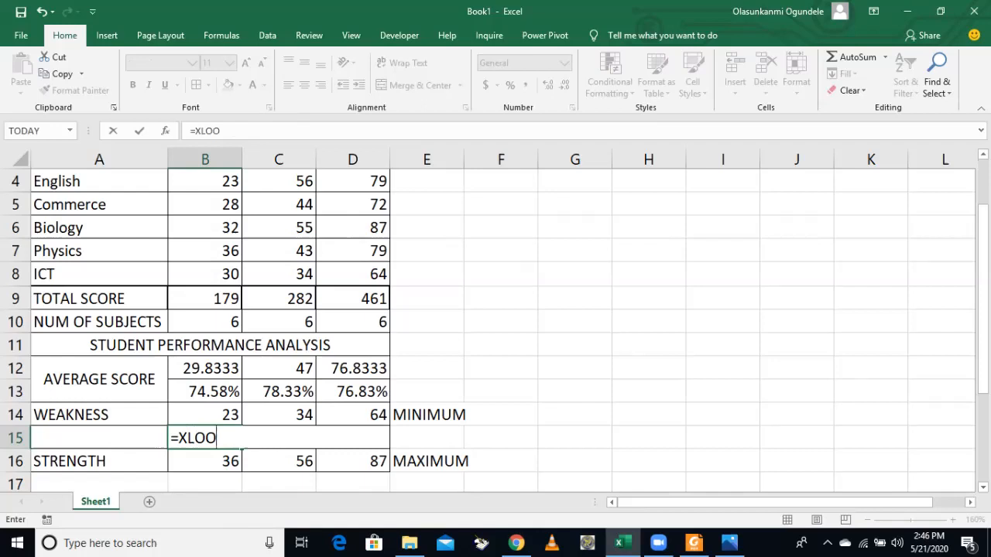
key("BackSpace")
key("BackSpace")
key("BackSpace")
key("BackSpace")
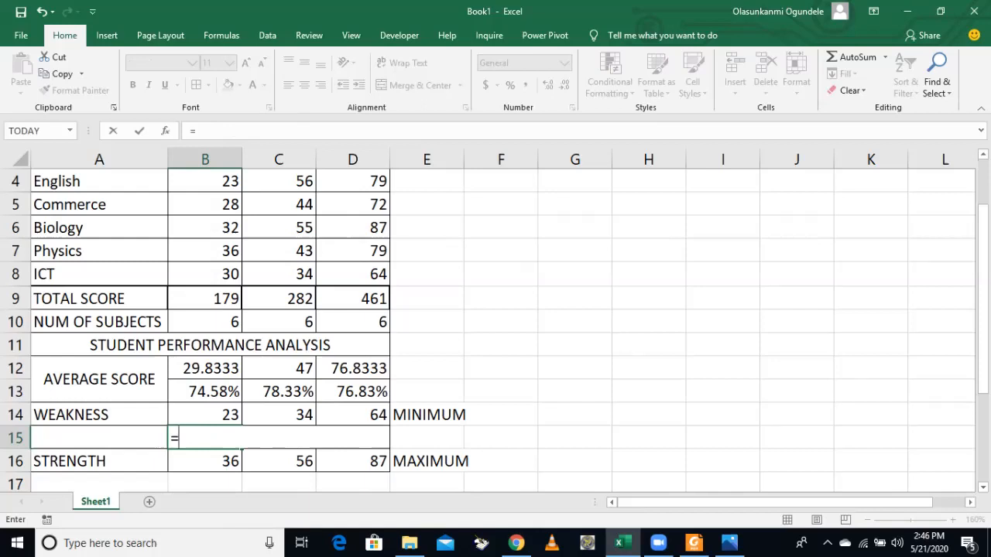
Try to start a VLOOKUP formula in B15 and leave the cell empty.
type("V")
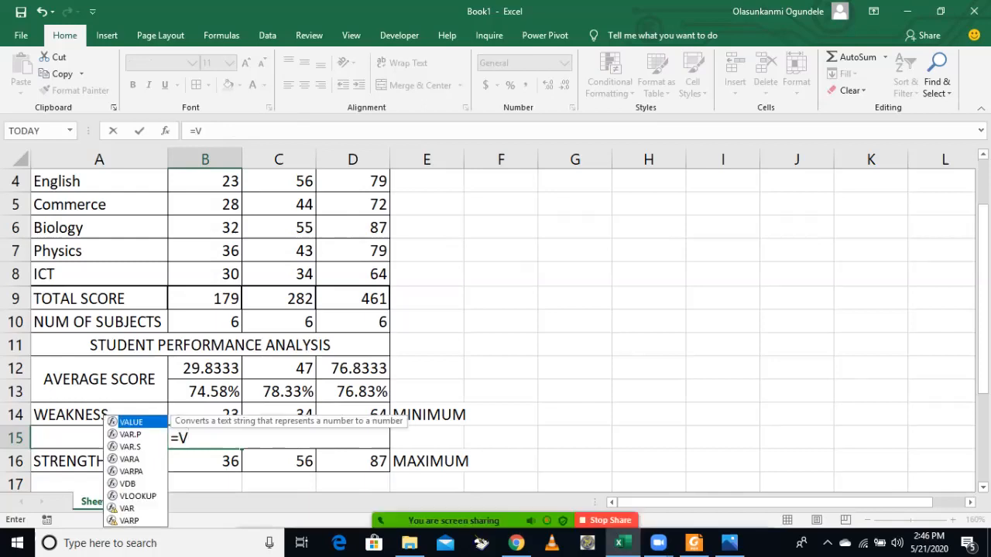
key("Down")
key("Down")
key("Down")
key("Down")
key("Down")
key("Down")
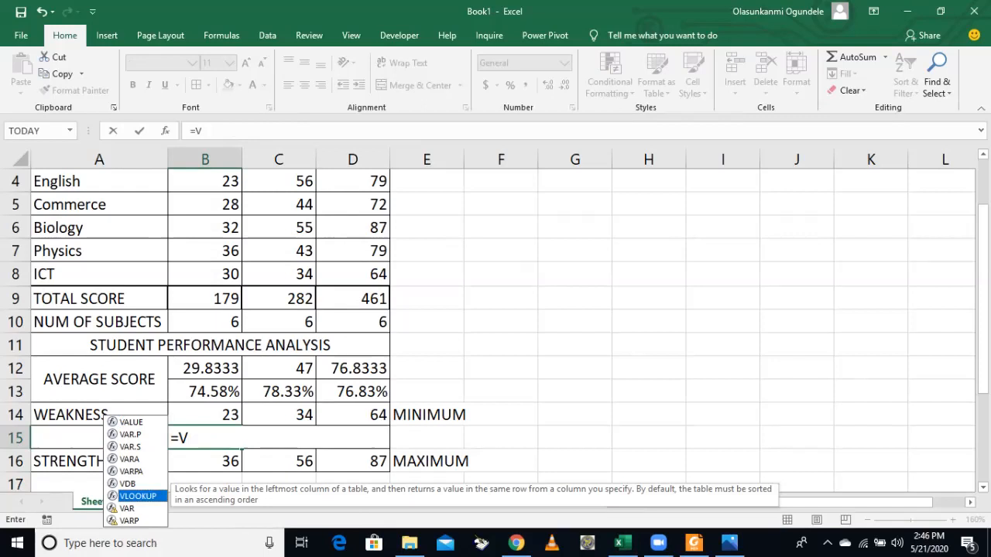
key("BackSpace")
key("BackSpace")
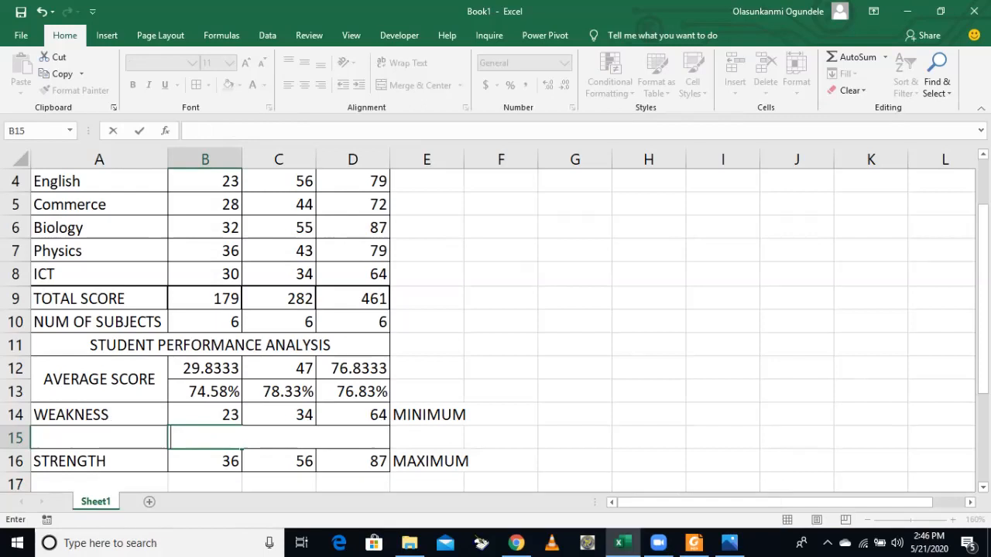
left_click(501, 391)
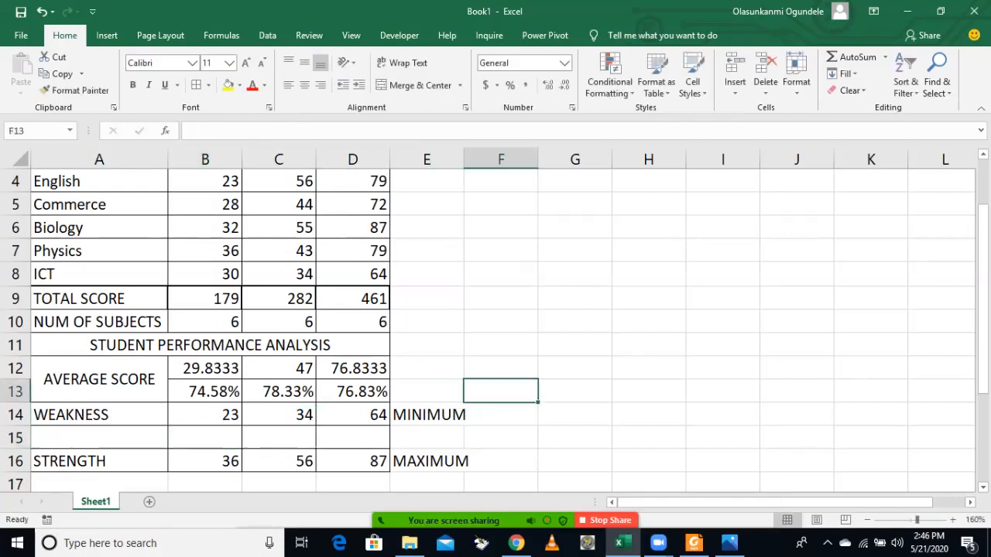
Examine the MIN formula in B14 against the test scores in B3:B8 and the subject names in column A.
left_click(205, 415)
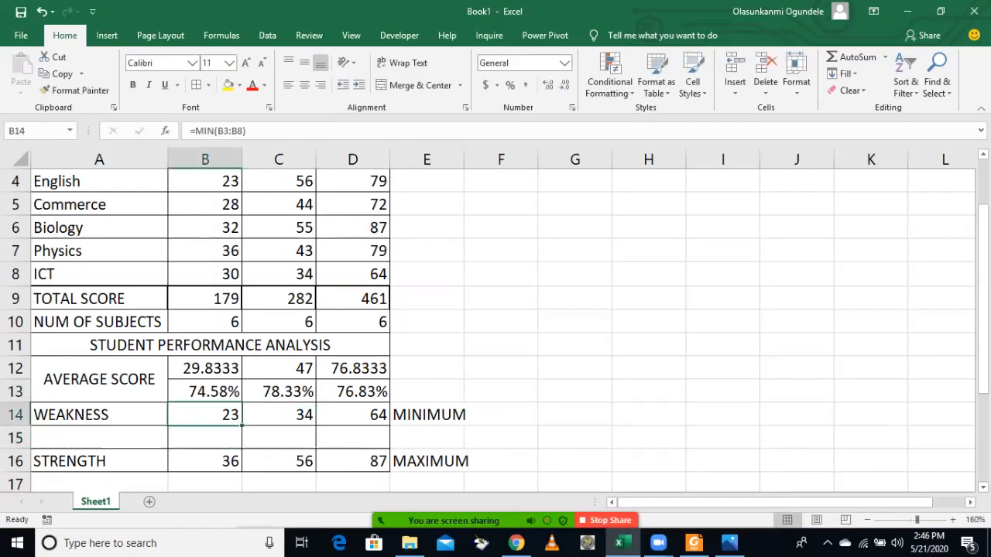
scroll(495, 325, "up", 1)
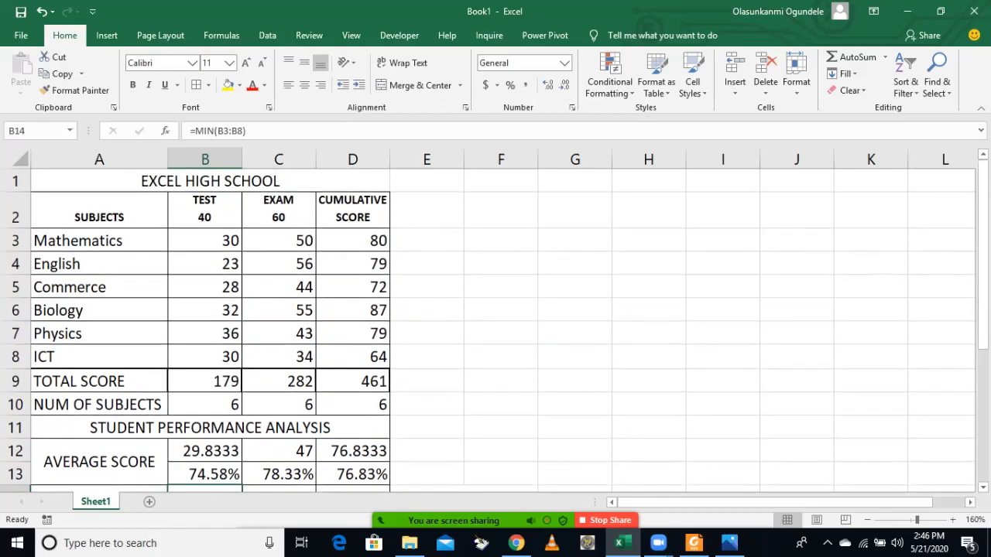
left_click(206, 287)
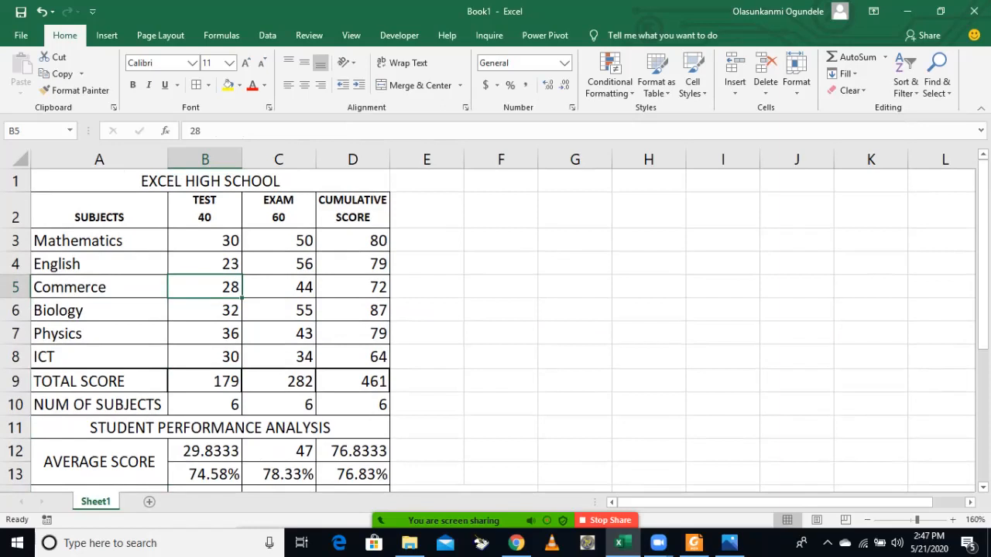
left_click(205, 240)
left_click(205, 357)
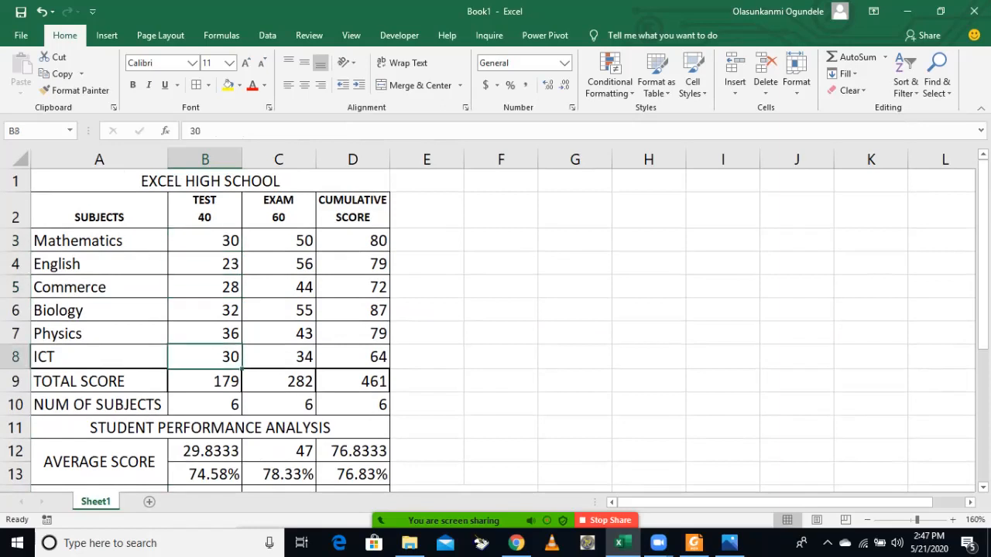
left_click(205, 311)
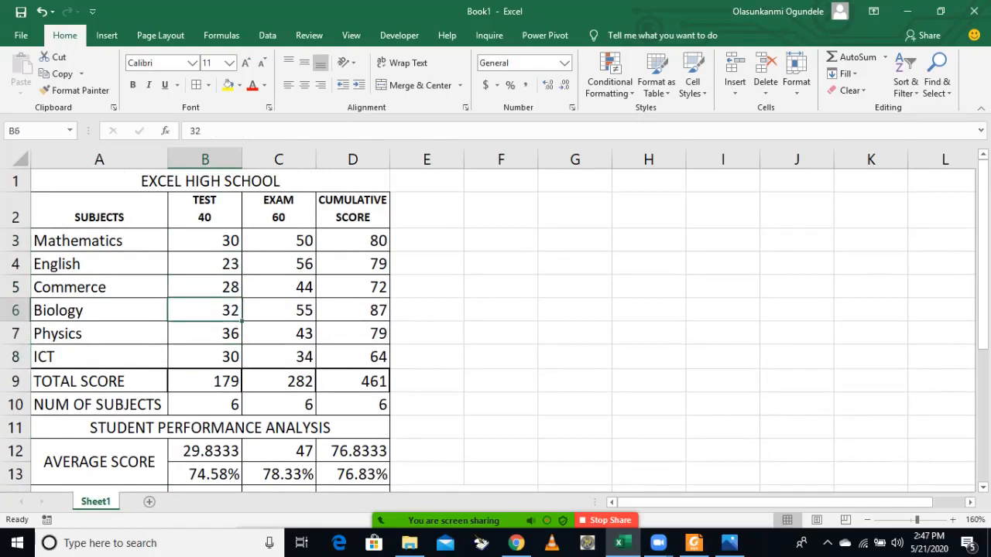
left_click(99, 287)
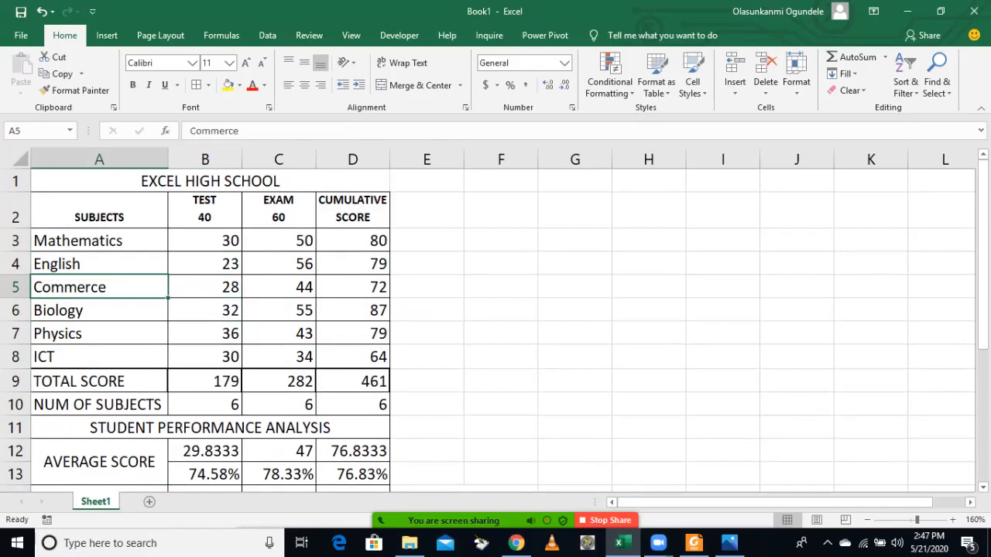
Enter the text VLOOKUP in cell G10 beside the report.
scroll(495, 325, "down", 2)
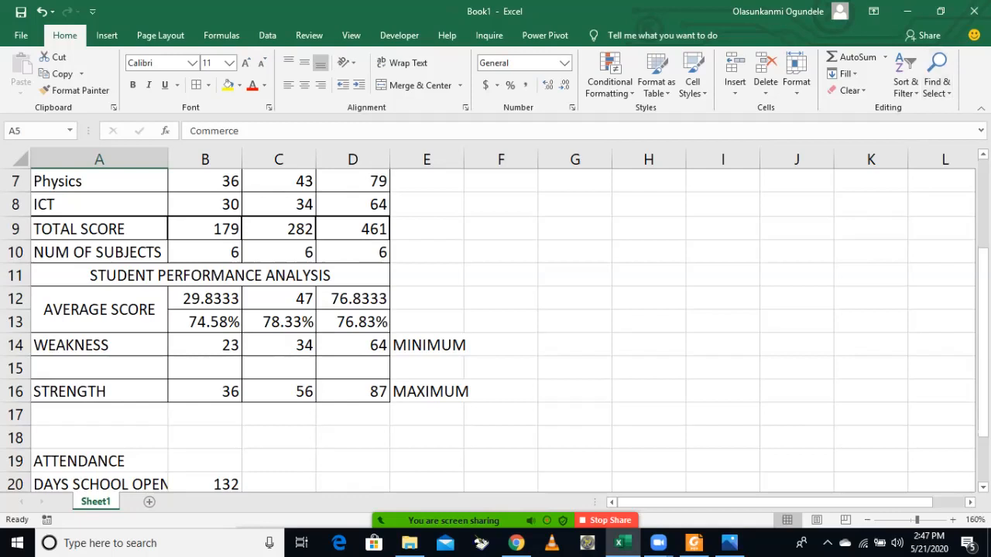
left_click(501, 251)
left_click(575, 252)
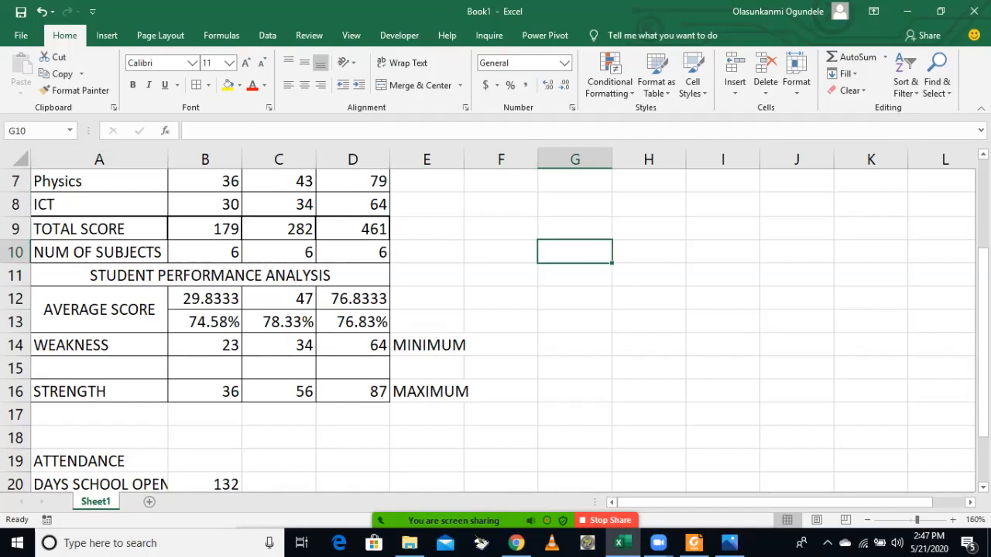
type("V")
type("LLO")
key("BackSpace")
key("BackSpace")
type("OOKUP")
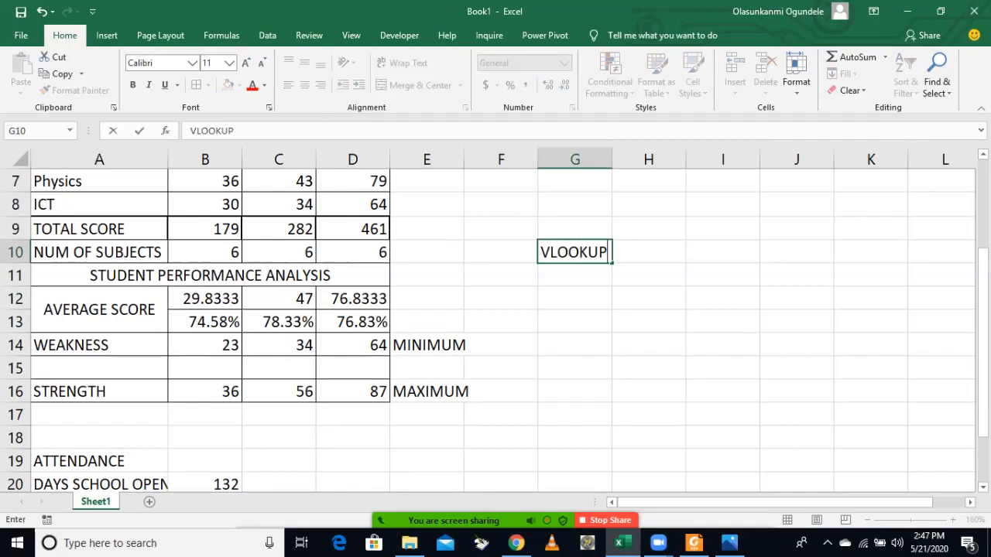
key("Return")
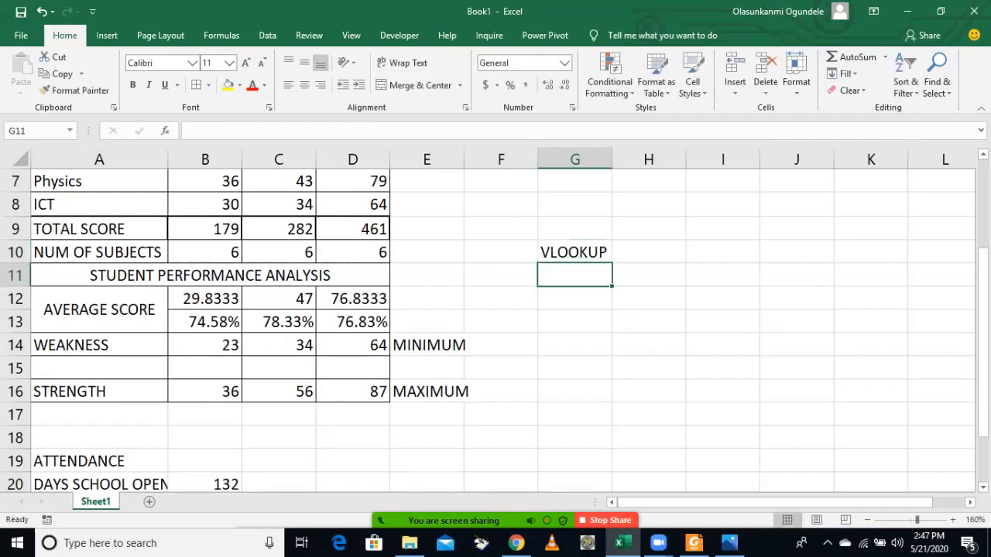
Enter the text HLOOKUP AND XLOOKUP in cell G11, directly below the VLOOKUP note.
type("HL")
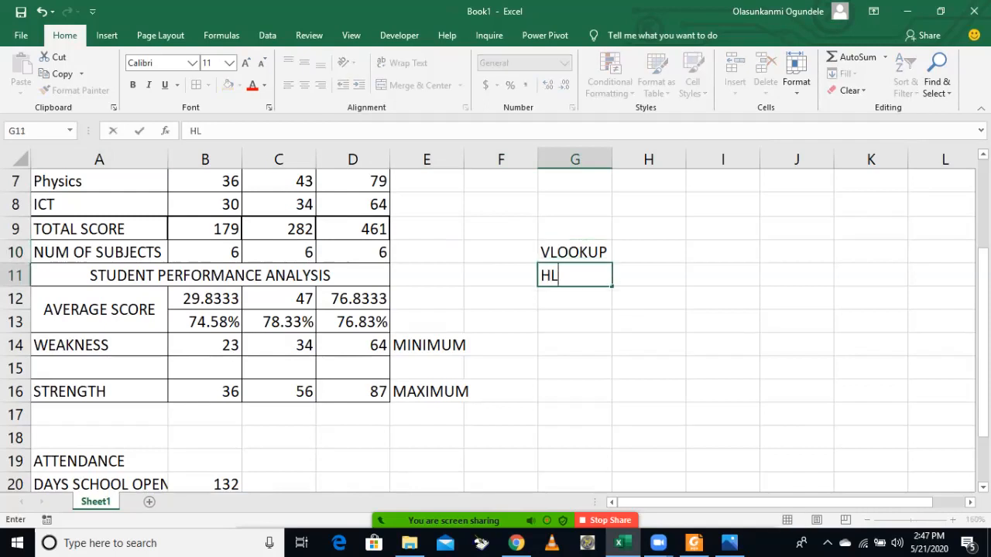
type("OOKUP AND")
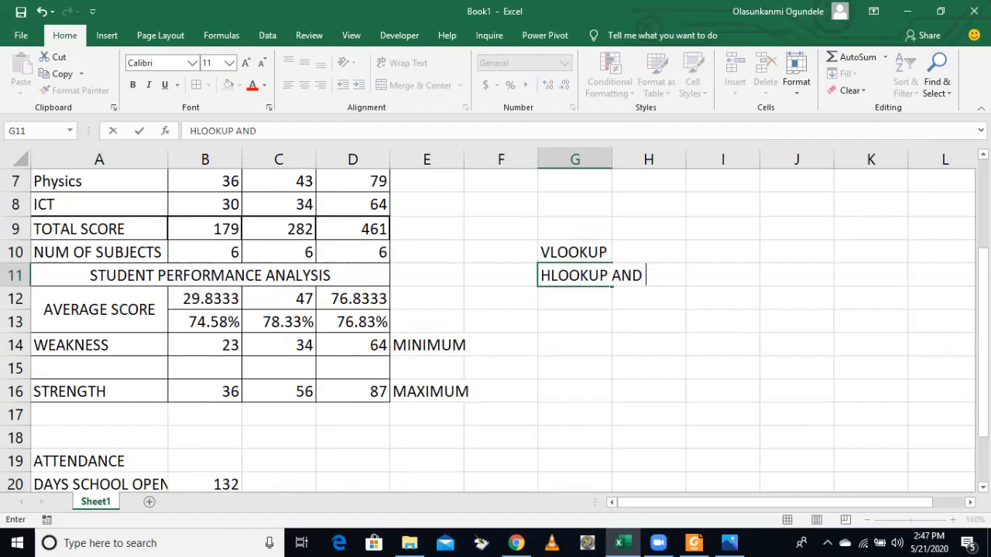
type(" XLOOKUP")
key("Return")
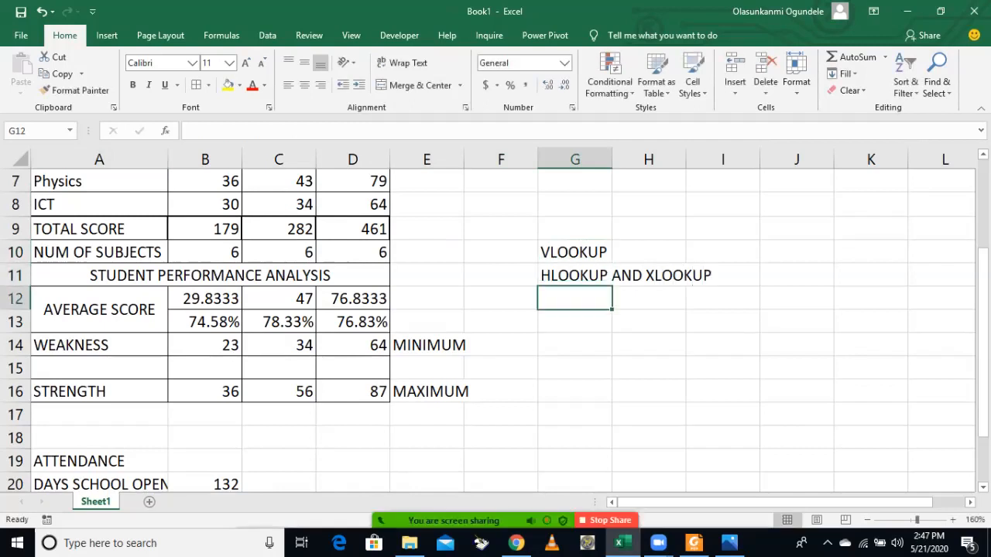
left_click(205, 415)
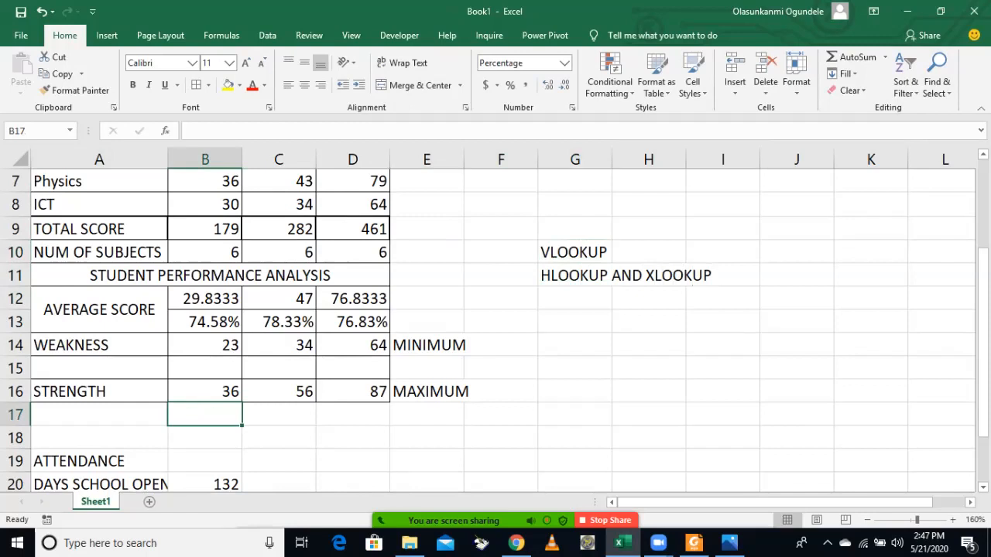
left_click(205, 369)
type("=")
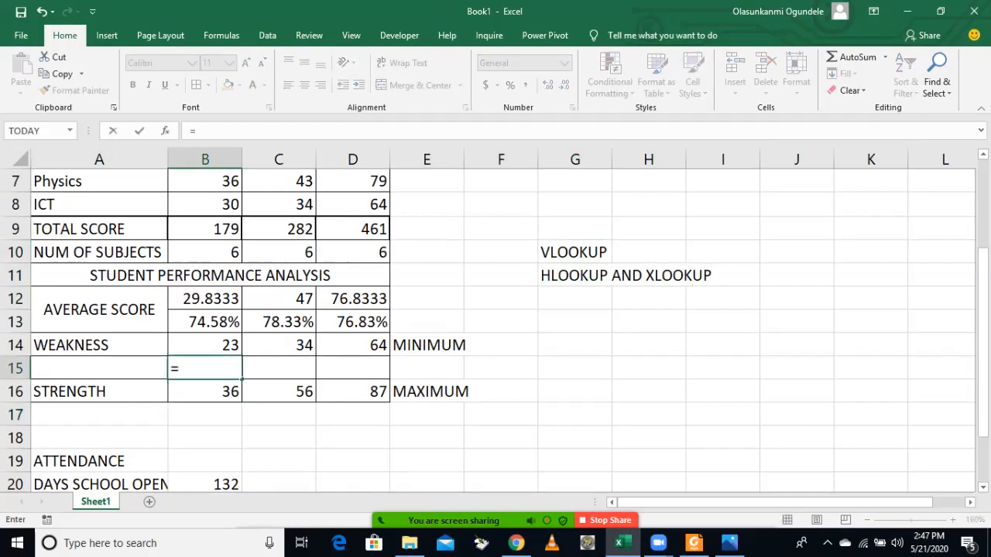
type("F")
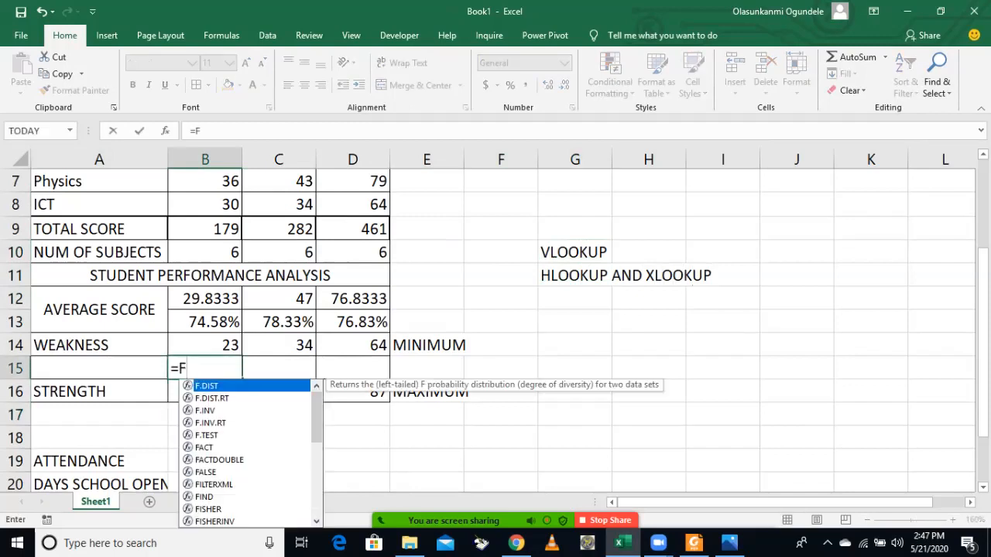
type("I")
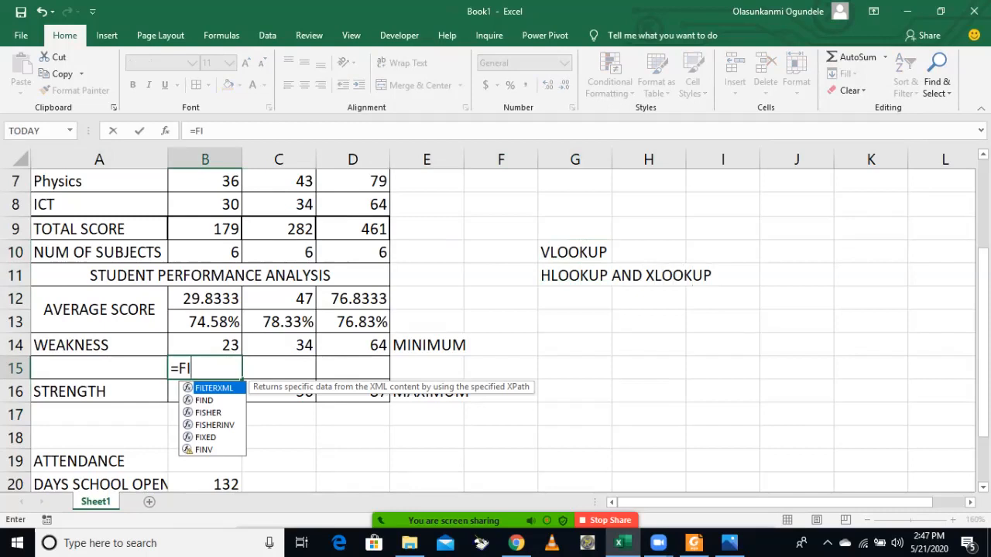
key("Down")
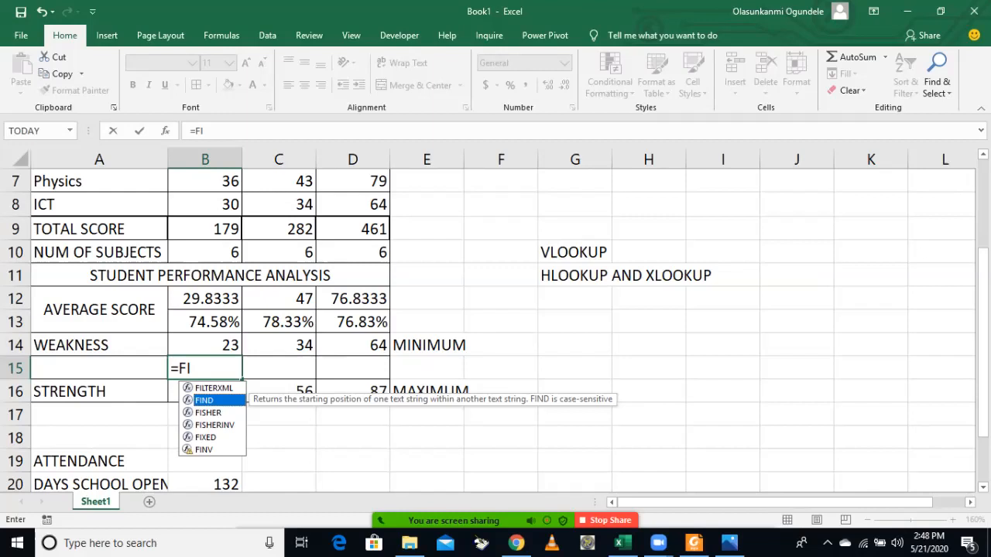
key("BackSpace")
key("BackSpace")
type("IN")
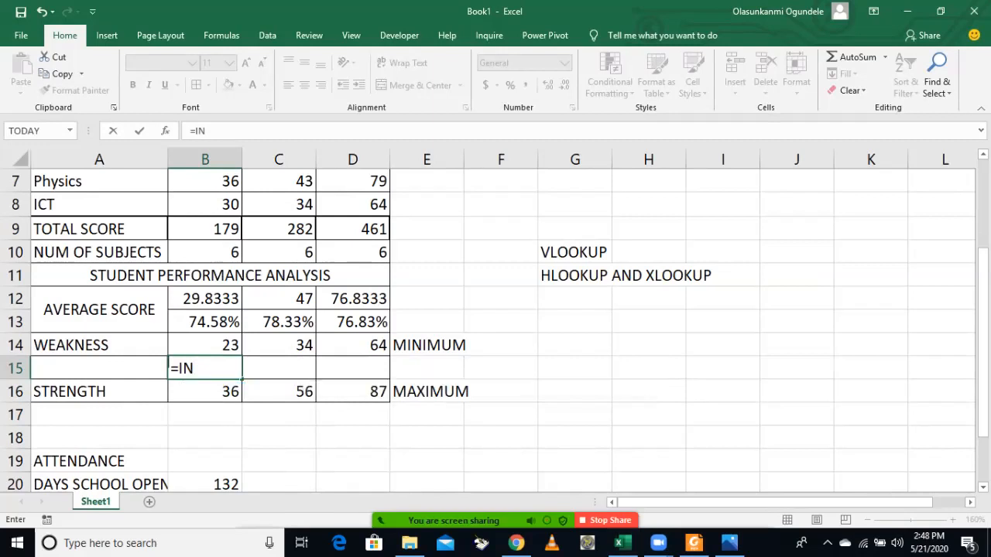
left_click_drag(195, 369, 169, 369)
key("BackSpace")
key("Return")
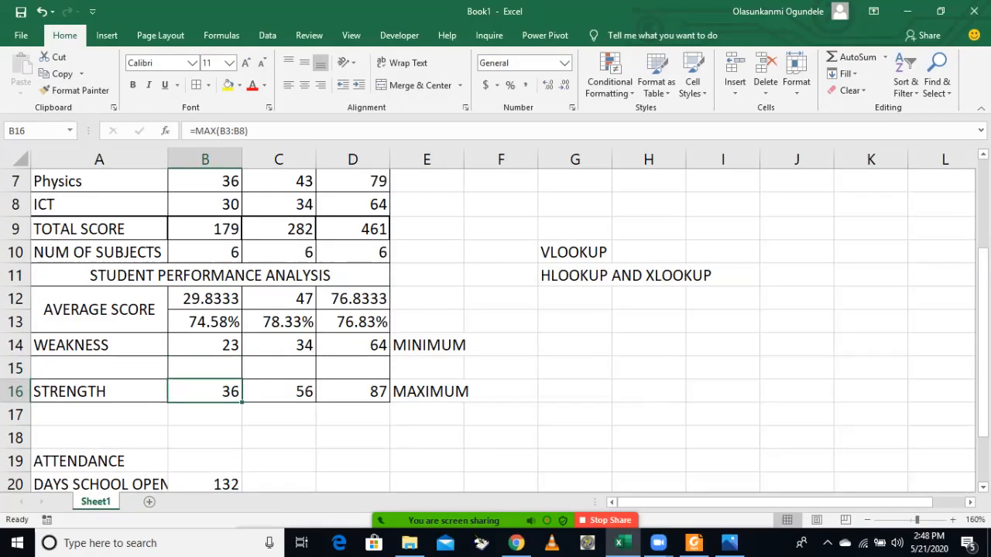
Examine the MIN formula in B14 and trace the lowest test score to its column B, row 4 and subject name in column A.
scroll(496, 325, "up", 1)
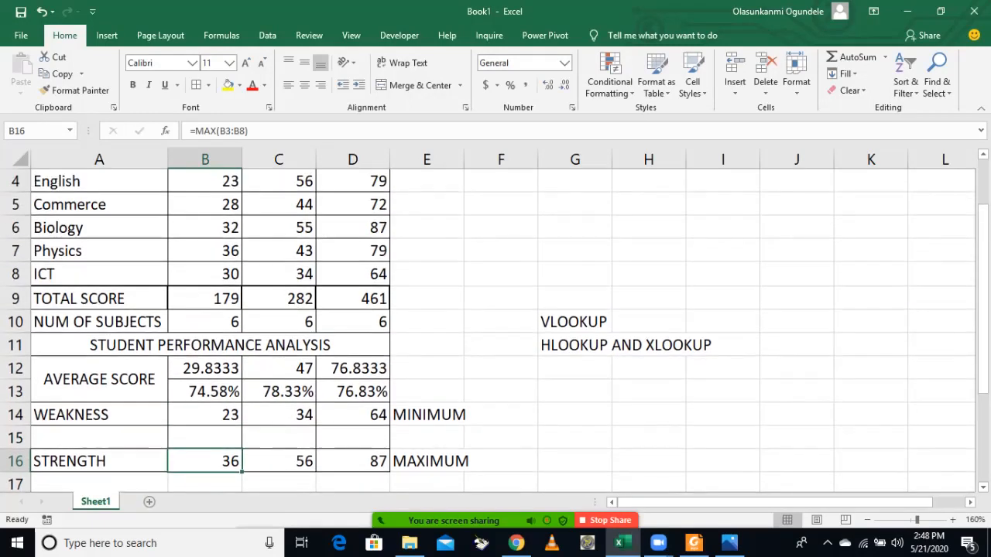
left_click(205, 438)
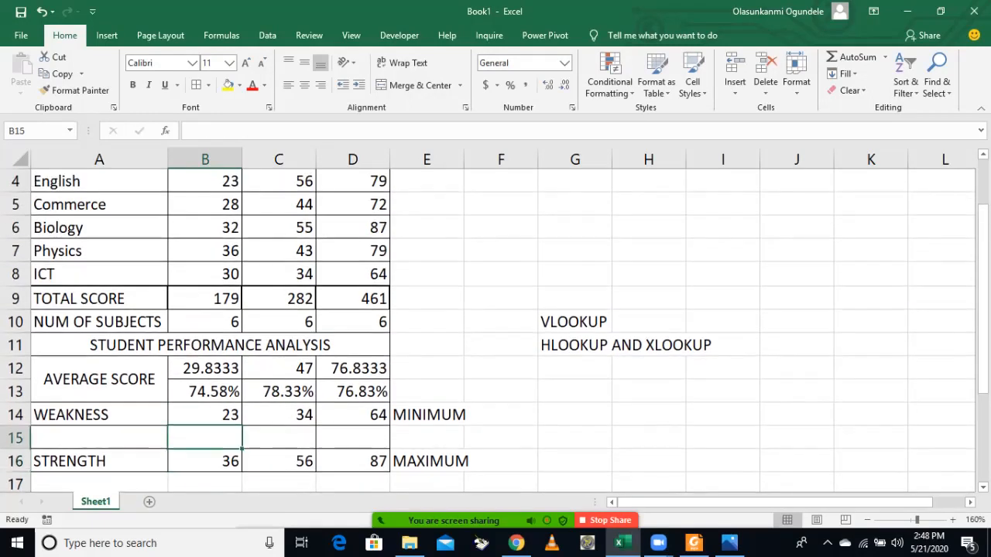
left_click(205, 415)
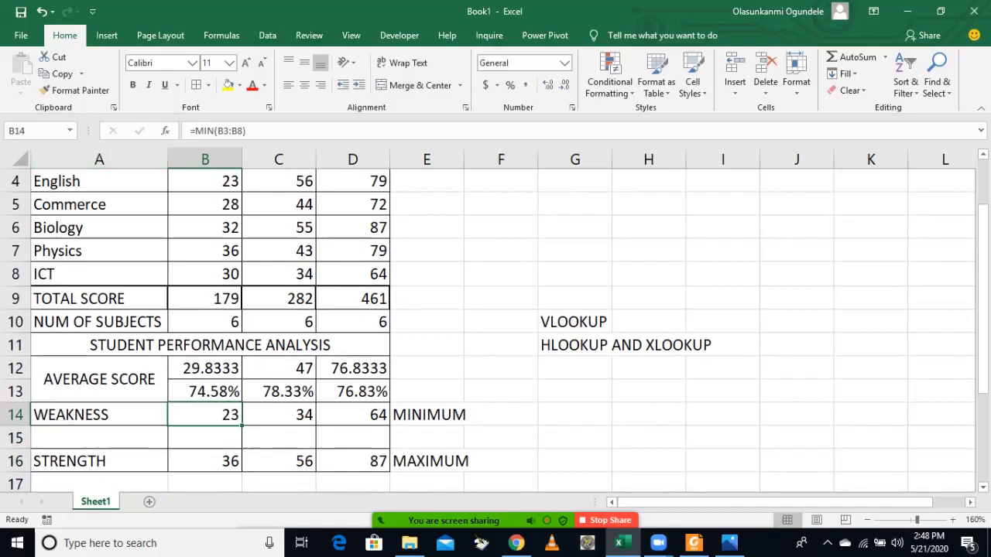
scroll(495, 325, "up", 1)
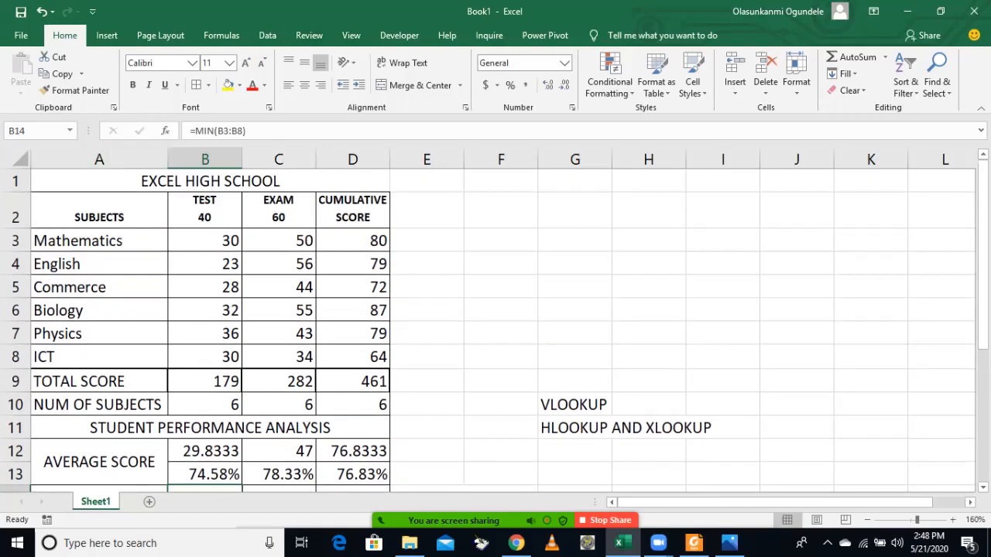
left_click(205, 264)
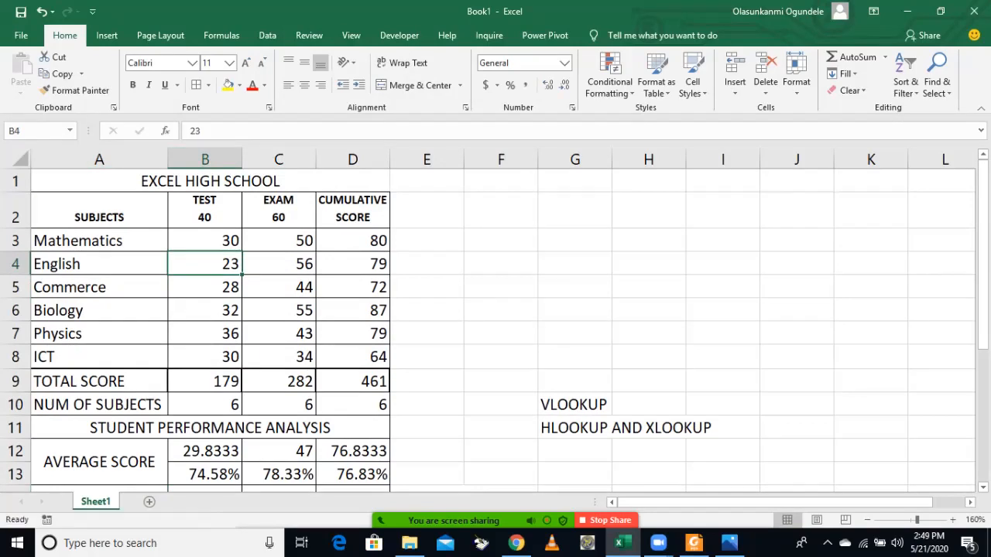
left_click(206, 160)
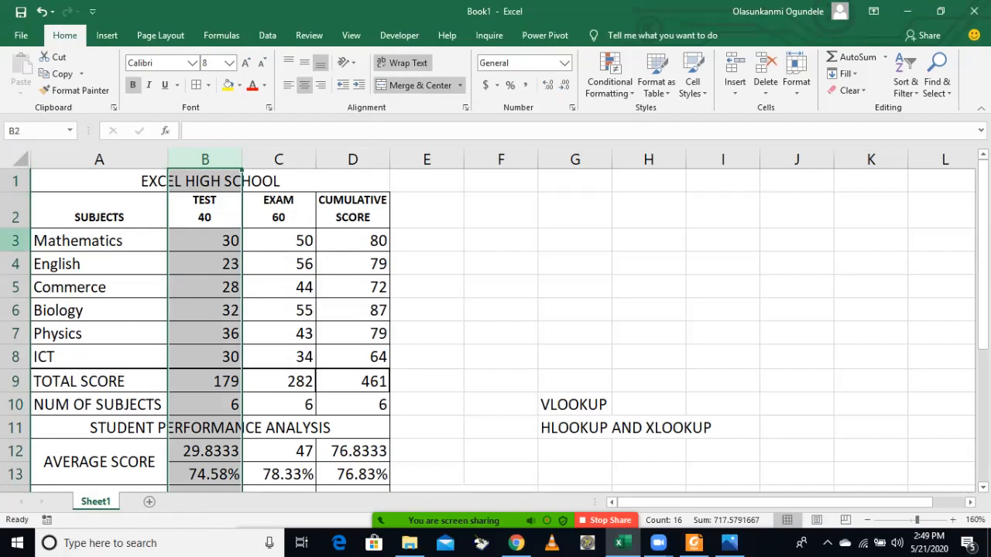
left_click(15, 264)
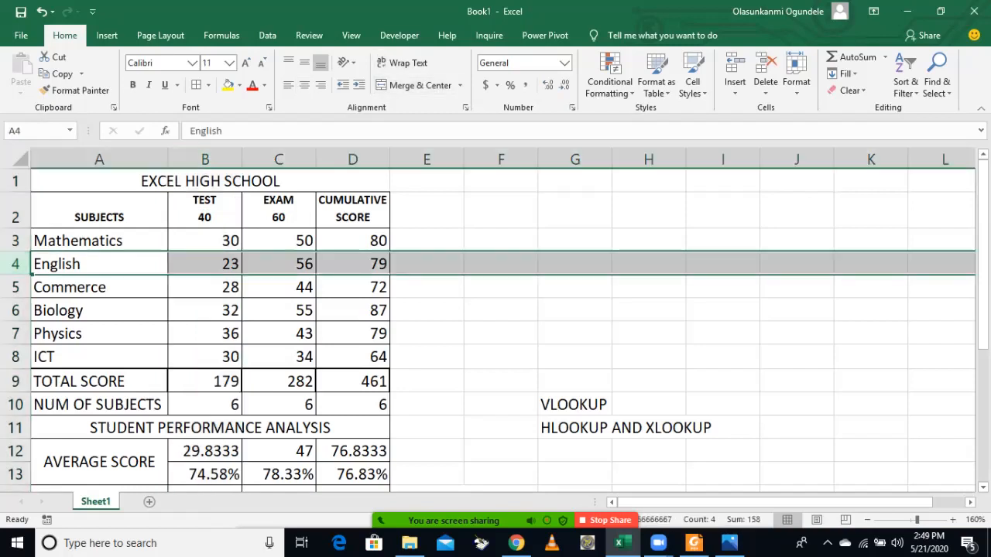
left_click(205, 159)
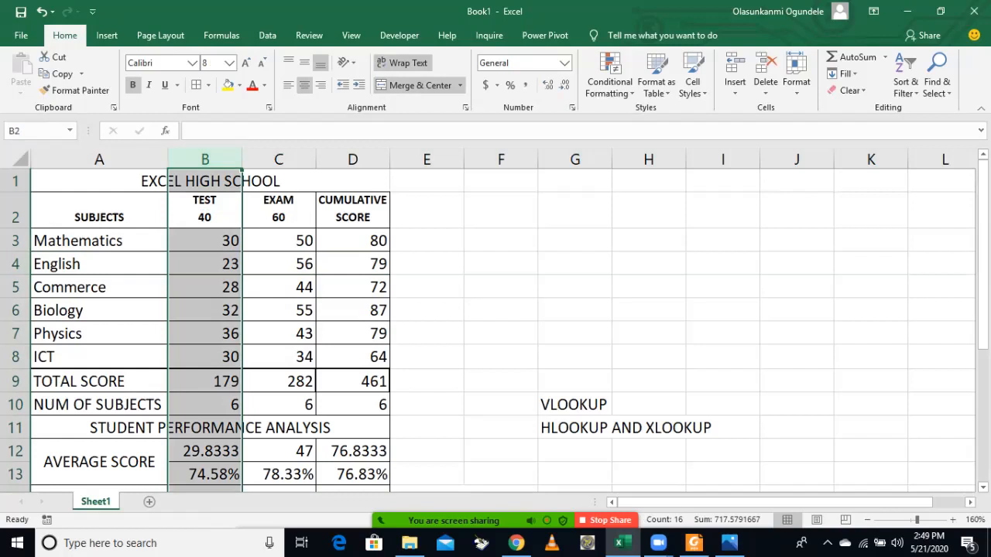
left_click(99, 160)
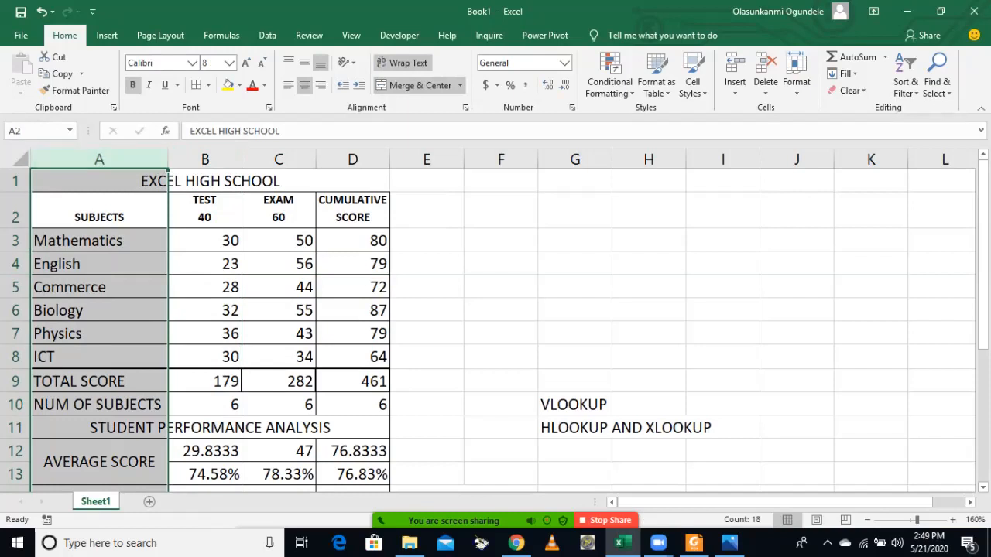
left_click(99, 264)
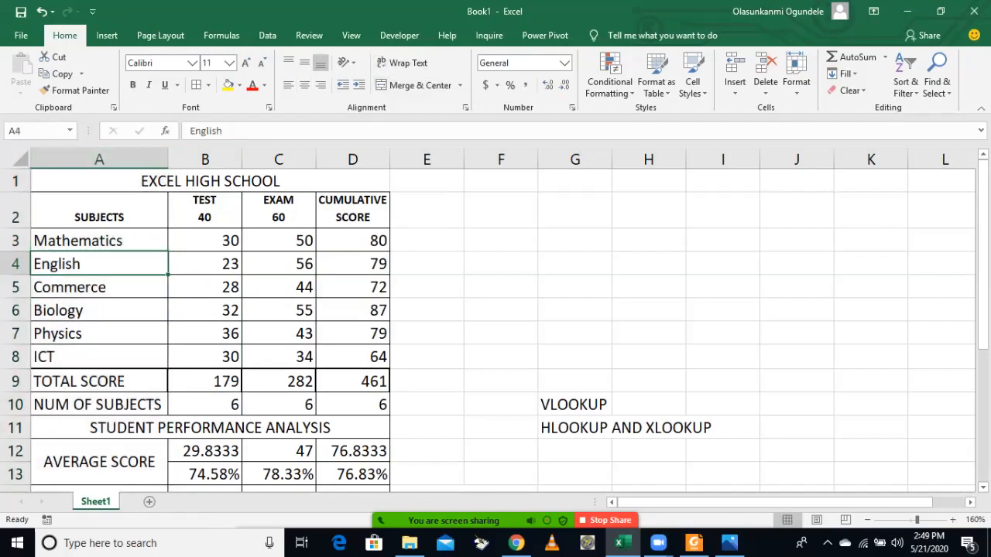
Try to start an INDEX formula in B15 with the subject names A3:A8 as the array.
scroll(496, 325, "down", 2)
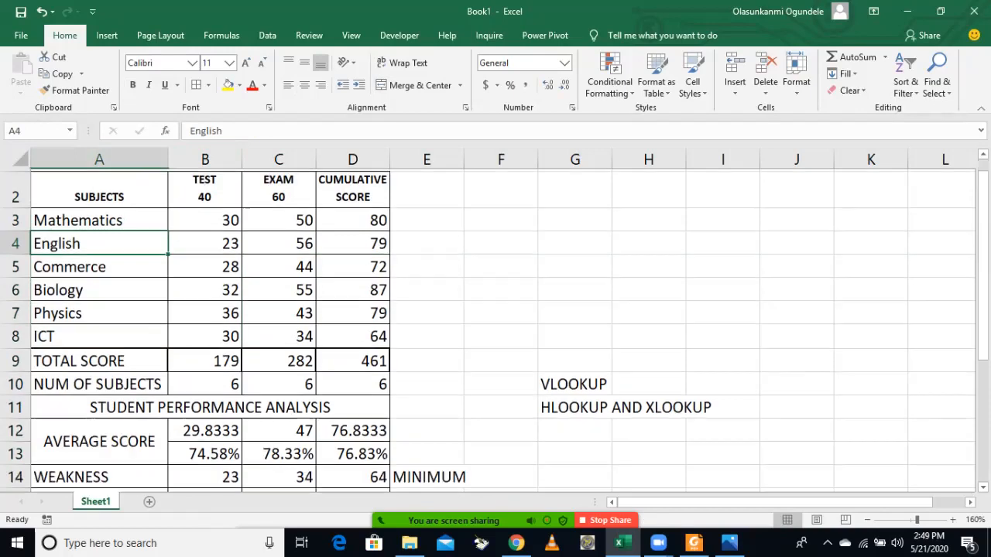
left_click(206, 438)
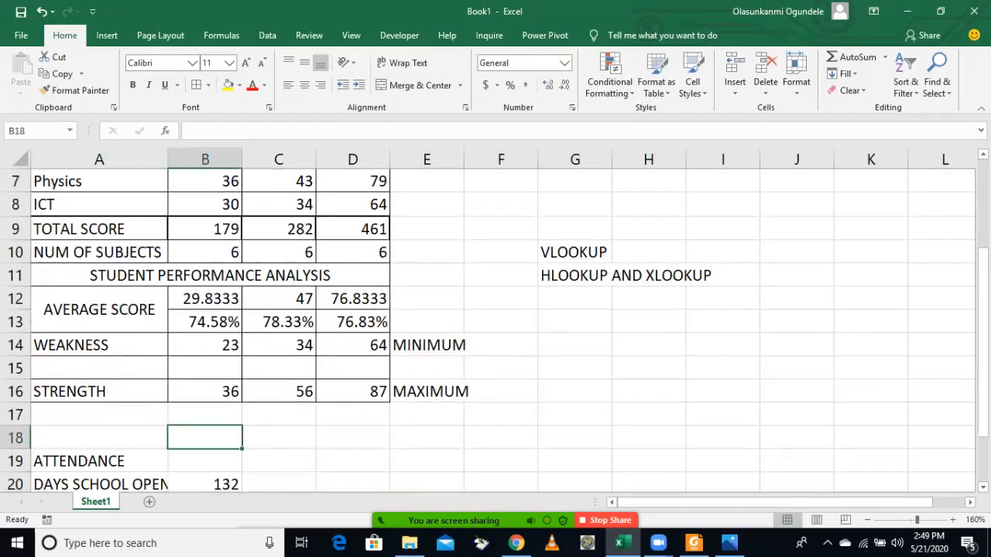
left_click(205, 368)
type("=L")
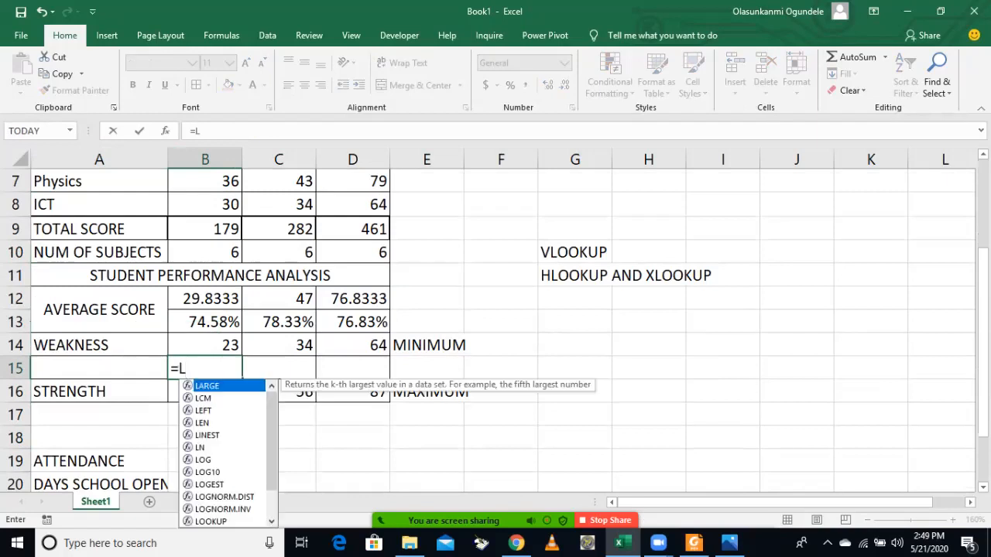
key("BackSpace")
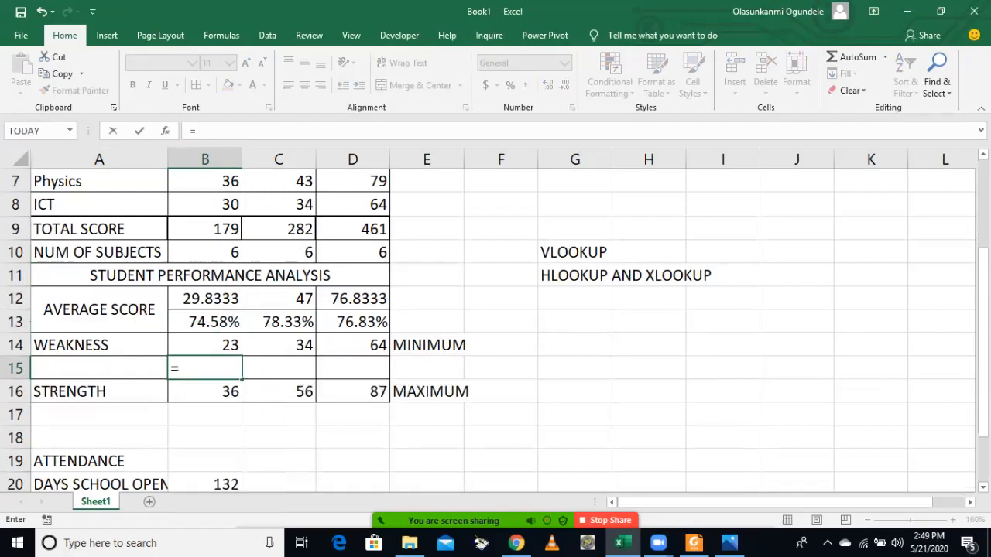
type("IN")
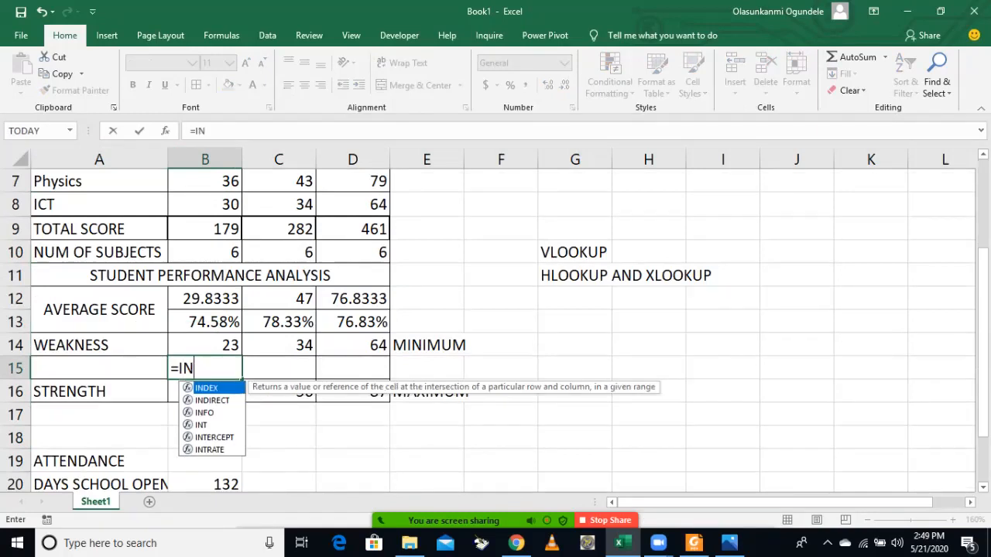
key("Tab")
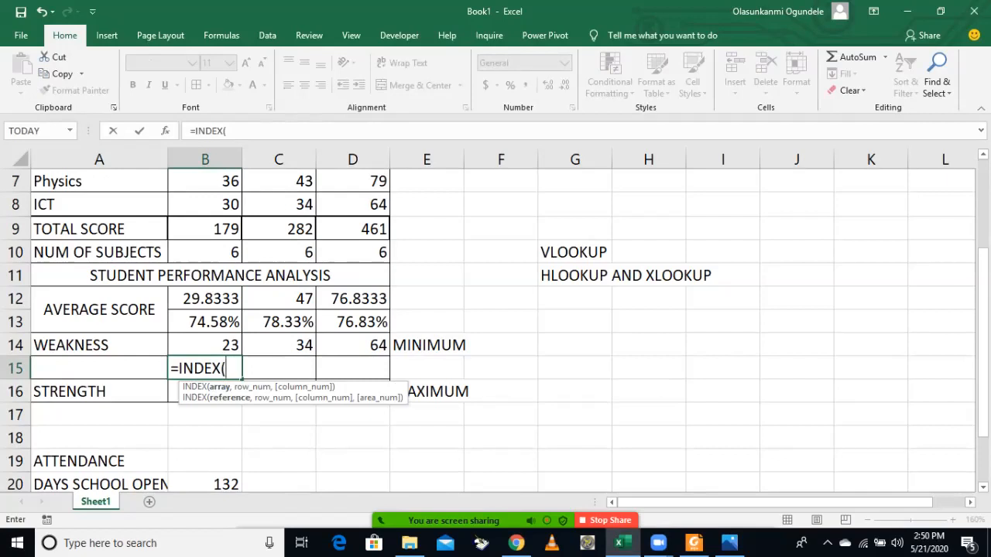
left_click_drag(99, 205, 116, 238)
left_click(262, 131)
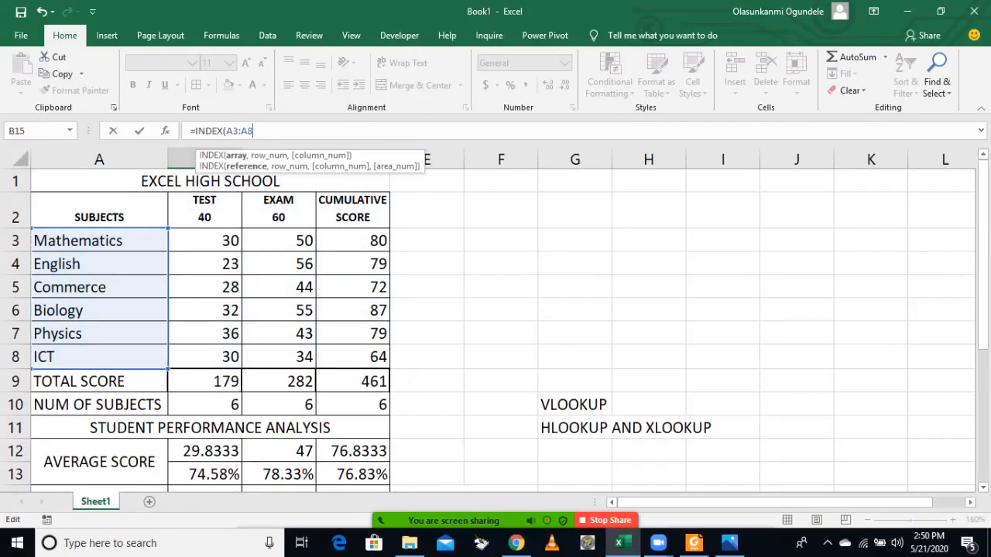
type(",")
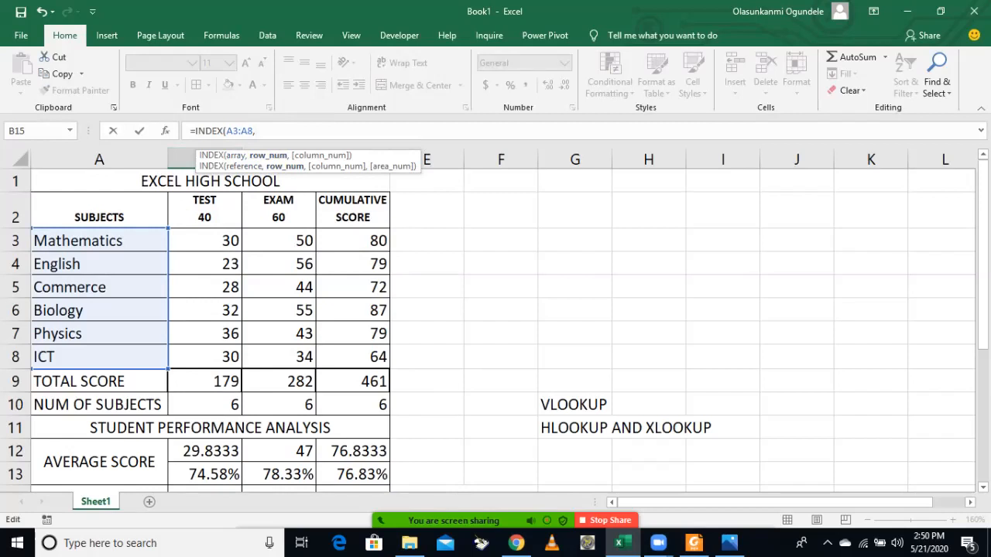
Try B14 as the row number of the INDEX formula, remove that reference, and clear the formula from B15.
scroll(496, 325, "down", 1)
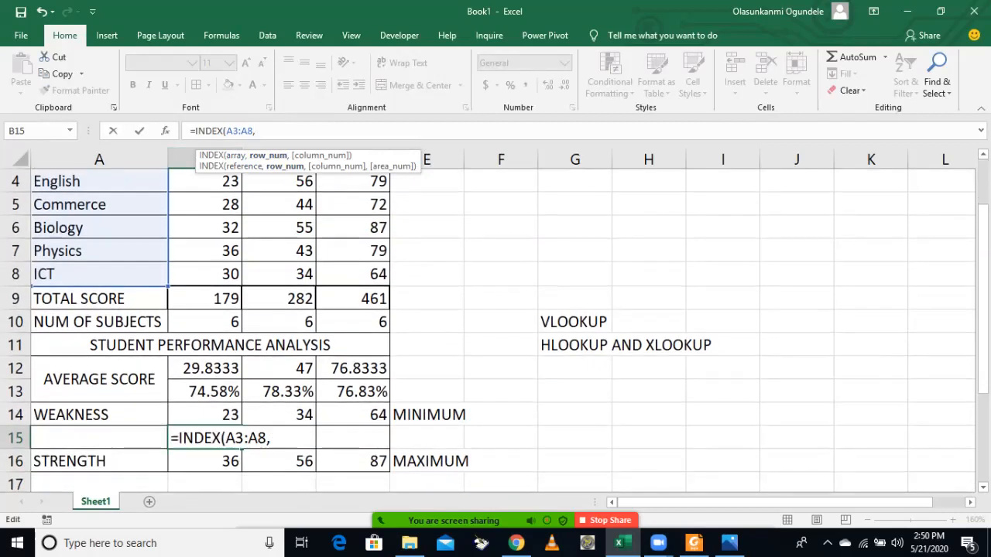
left_click(205, 415)
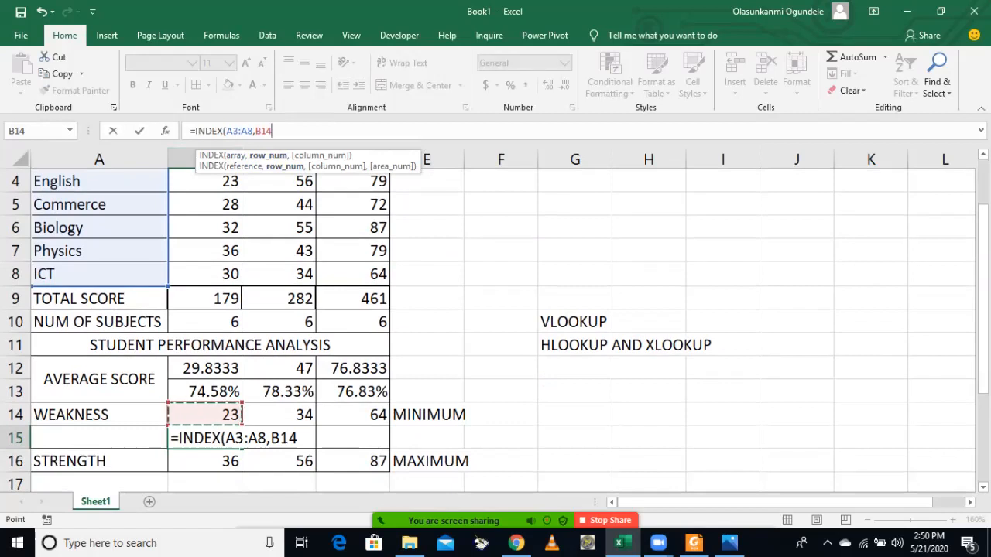
key("BackSpace")
key("BackSpace")
key("BackSpace")
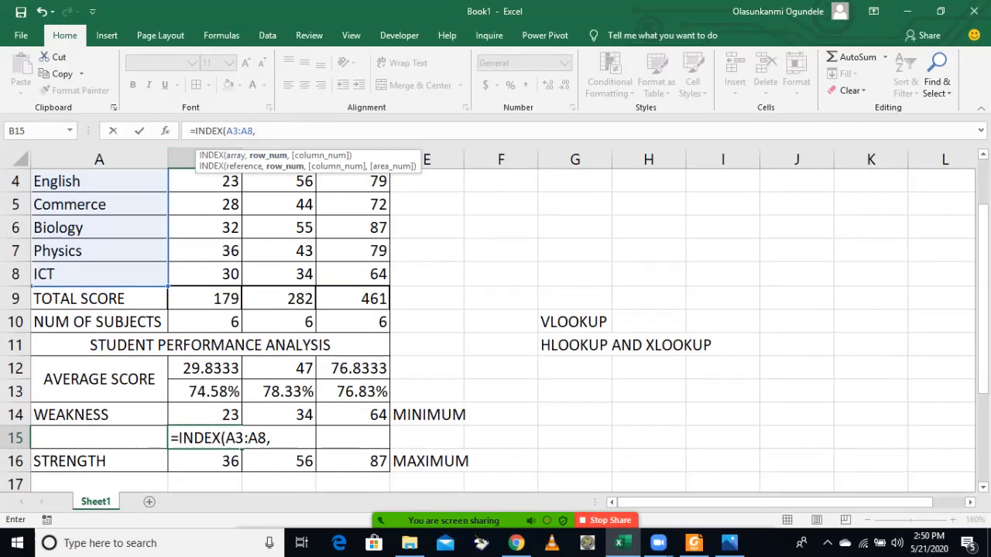
key("Return")
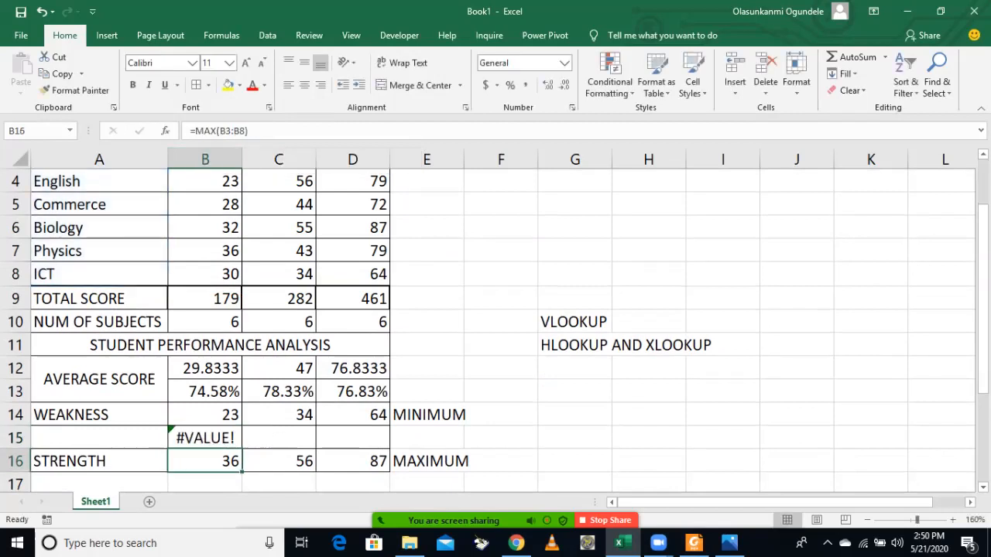
key("Up")
key("BackSpace")
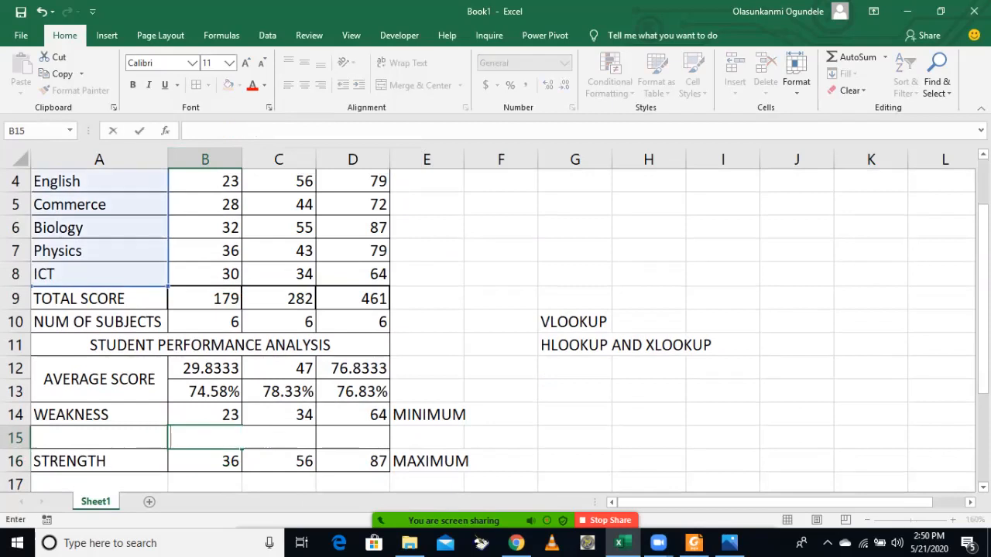
Delete the empty row 15 between the WEAKNESS and STRENGTH rows.
left_click(16, 438)
left_click(765, 68)
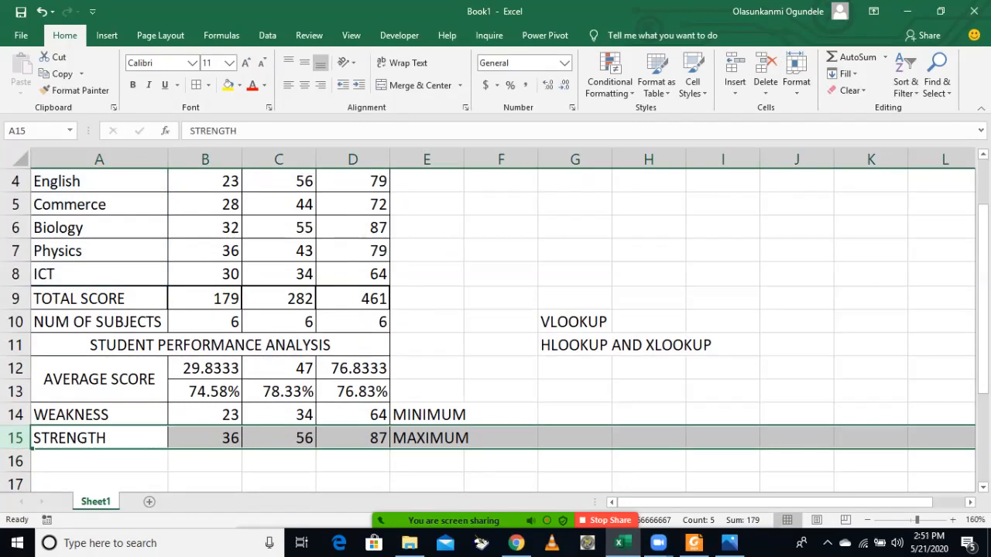
scroll(495, 326, "down", 2)
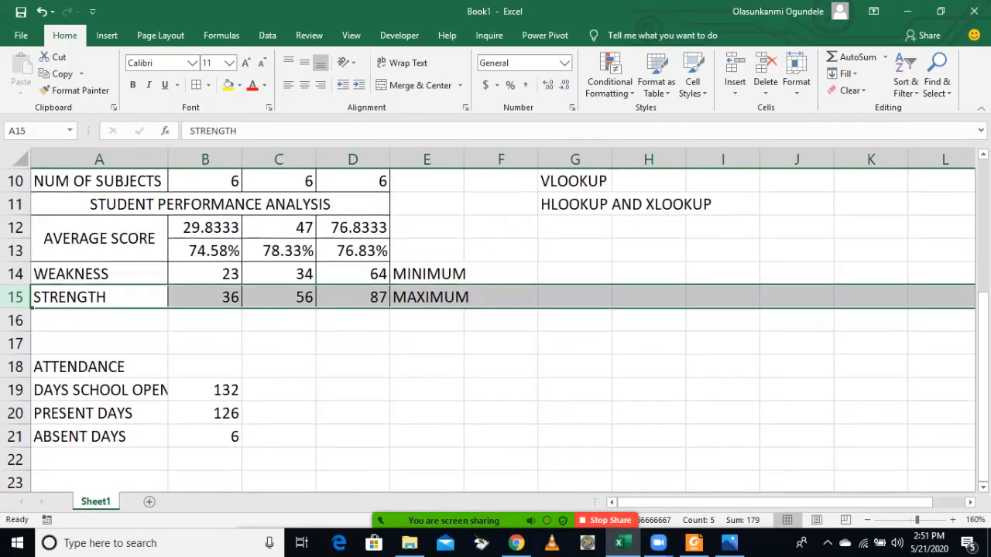
Format the merged EXCEL HIGH SCHOOL title in row 1 as bold with font size 16.
left_click(279, 297)
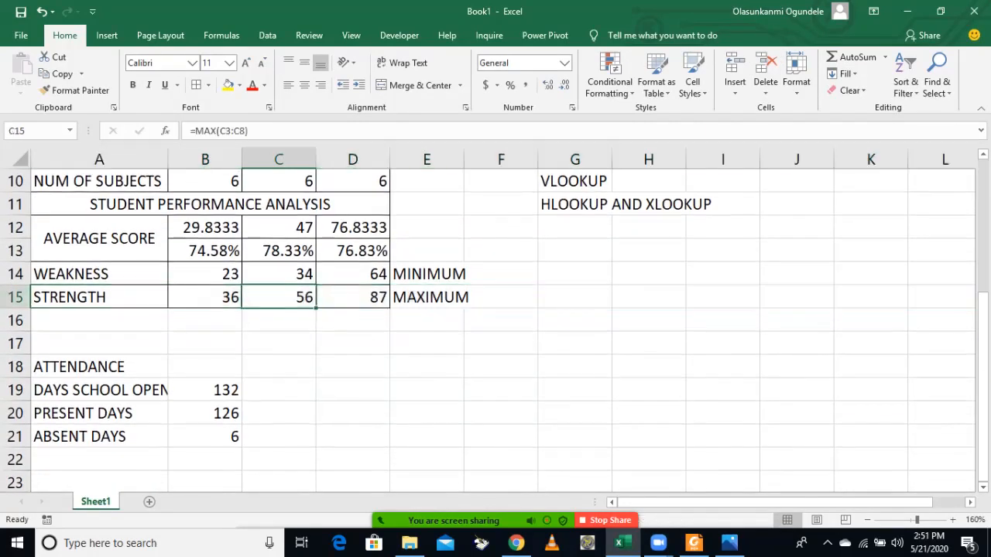
scroll(495, 326, "up", 1)
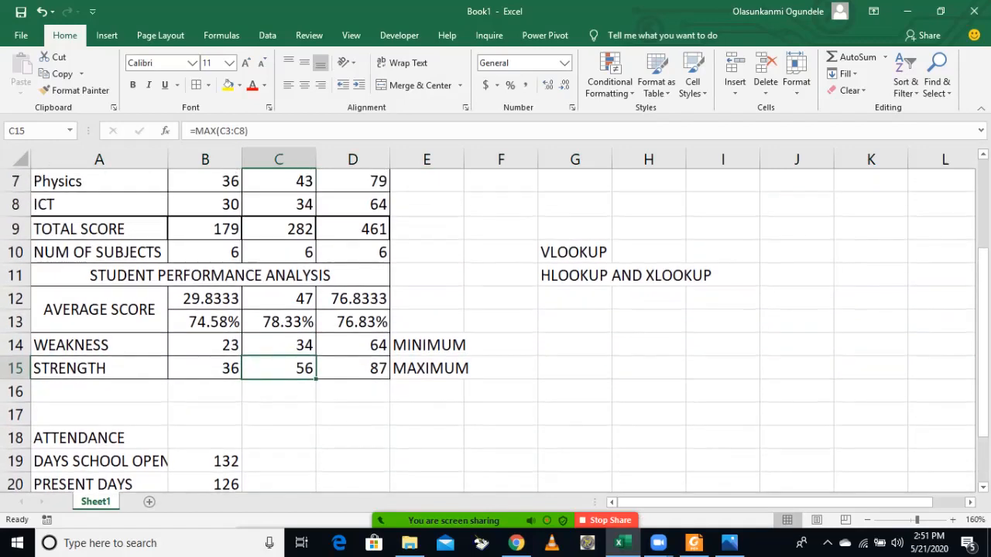
scroll(496, 326, "up", 2)
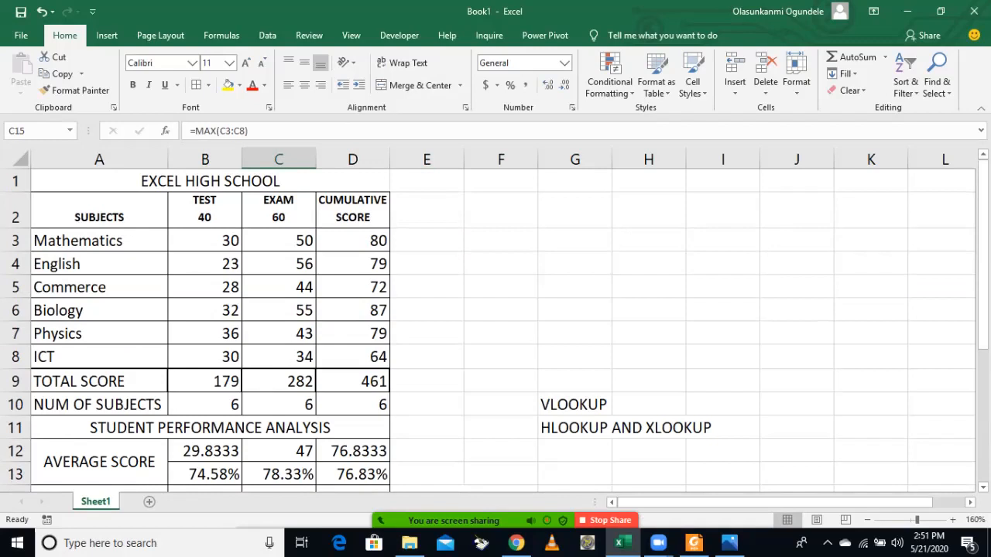
mouse_move(498, 510)
left_click(209, 180)
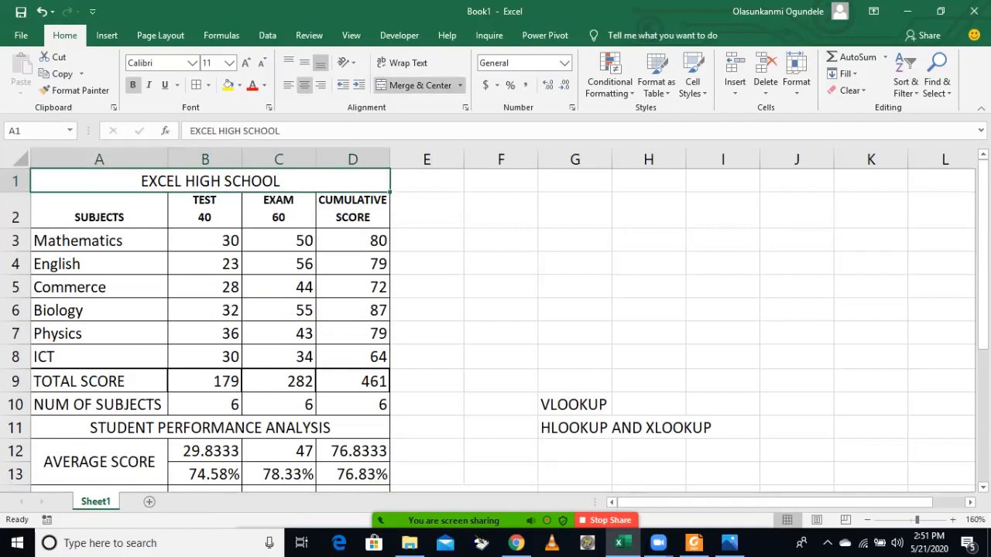
left_click(132, 85)
left_click(246, 63)
left_click(247, 62)
left_click(246, 63)
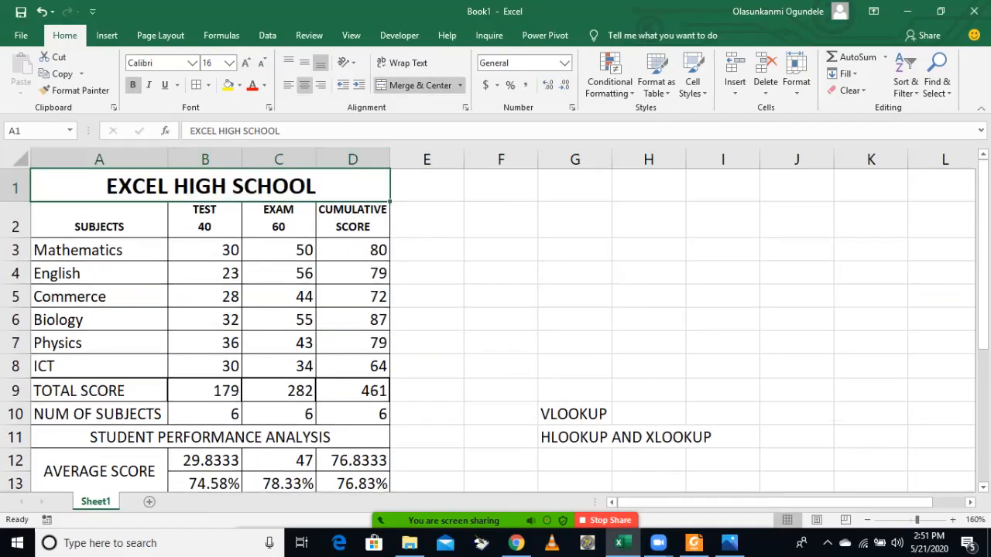
left_click(352, 273)
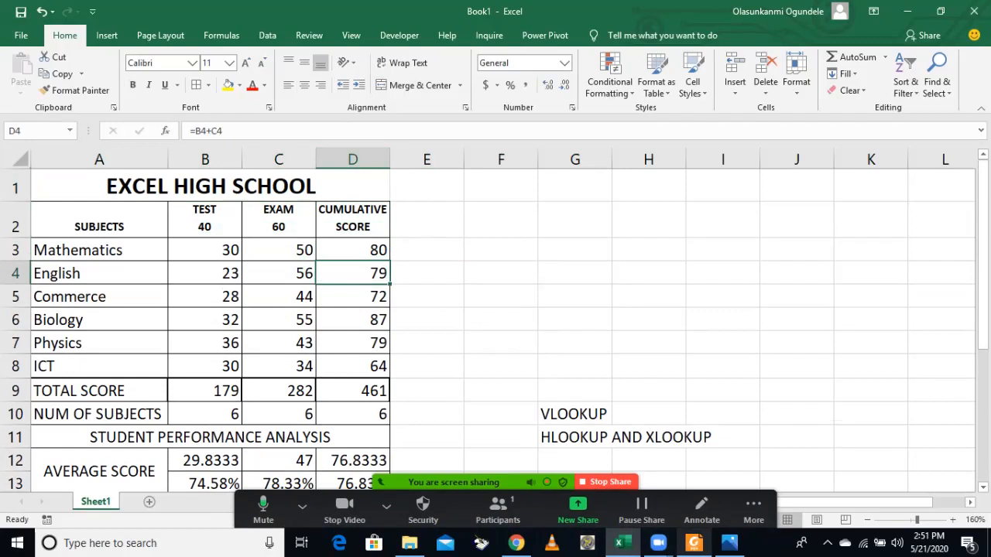
Switch to Advanced Excel 1.pdf in Foxit Reader, browse the function sections through IF Formulas, and return to the Excel workbook.
left_click(694, 542)
scroll(241, 271, "down", 15)
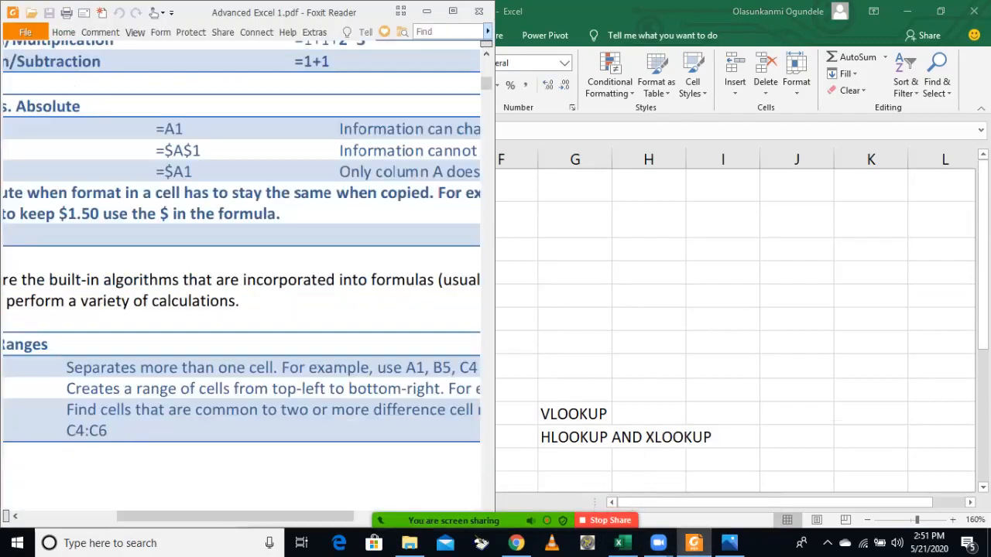
scroll(241, 310, "down", 3)
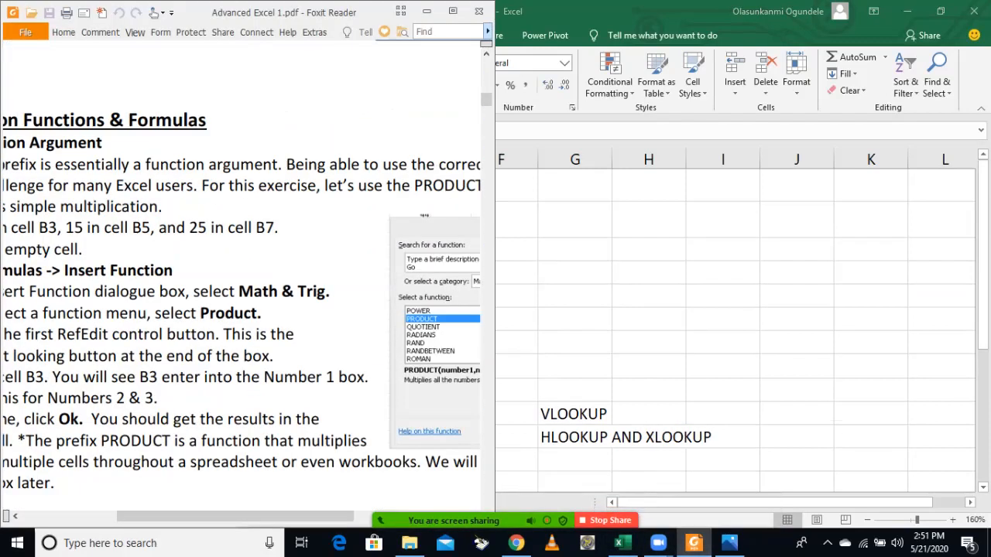
left_click_drag(236, 517, 140, 517)
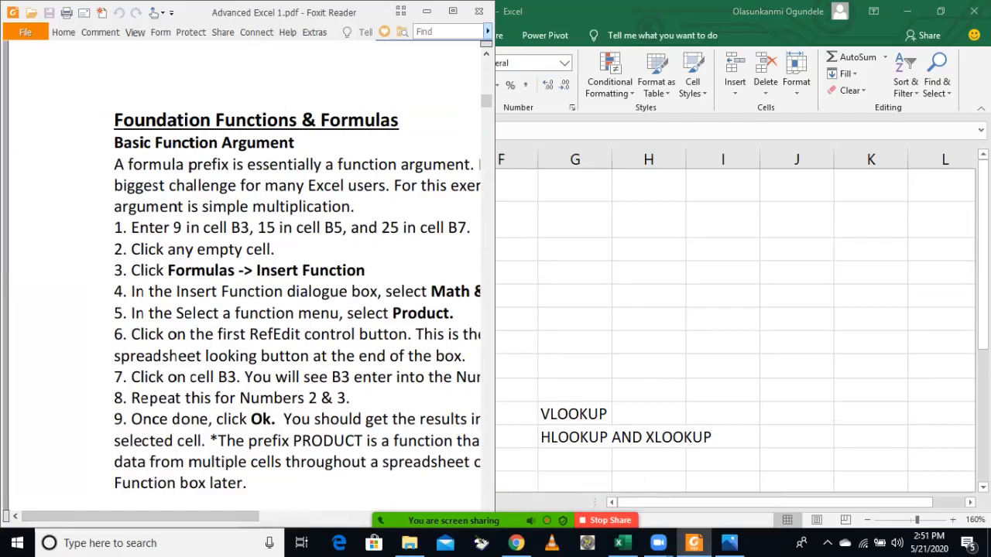
scroll(240, 271, "down", 20)
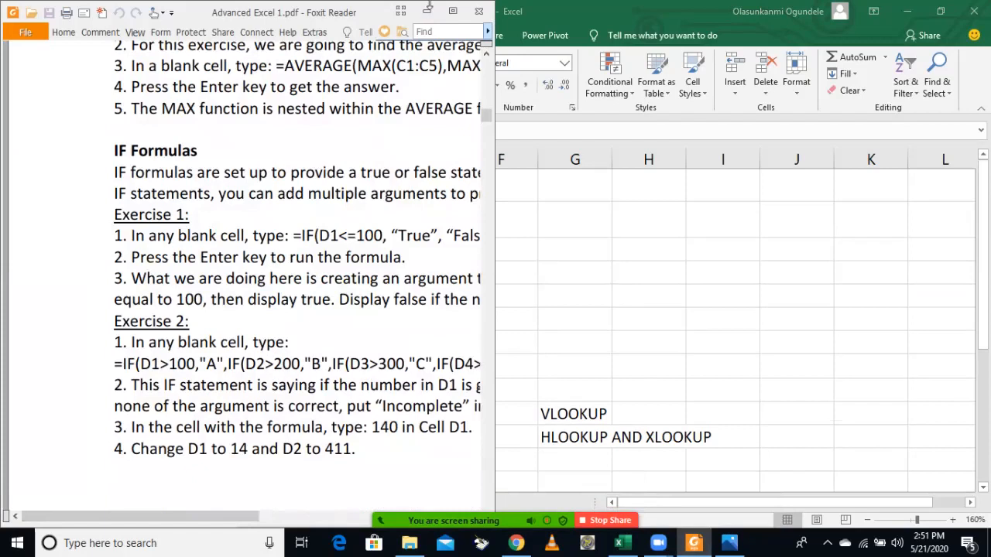
left_click(427, 11)
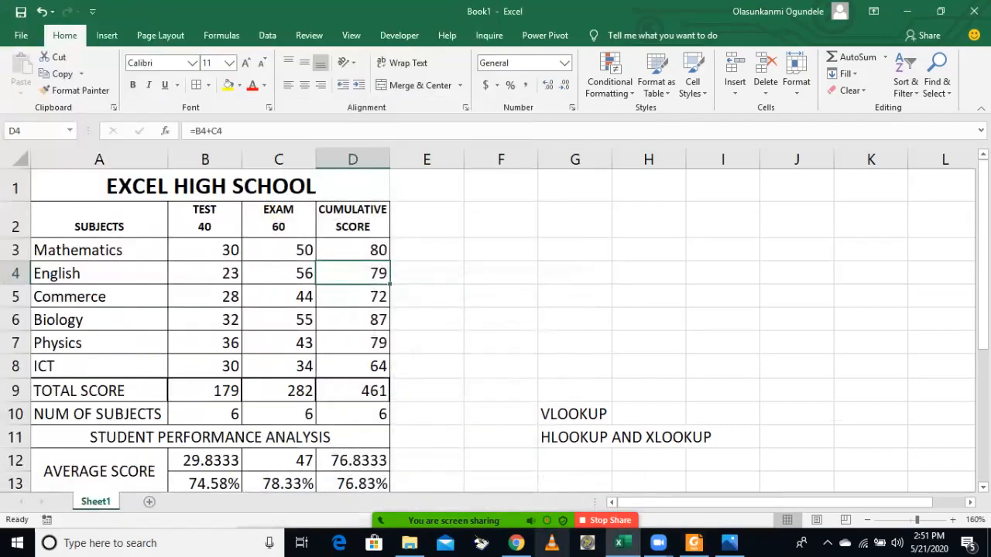
Return to the Mathematics cumulative score in D3 and stop the meeting's screen sharing.
mouse_move(517, 521)
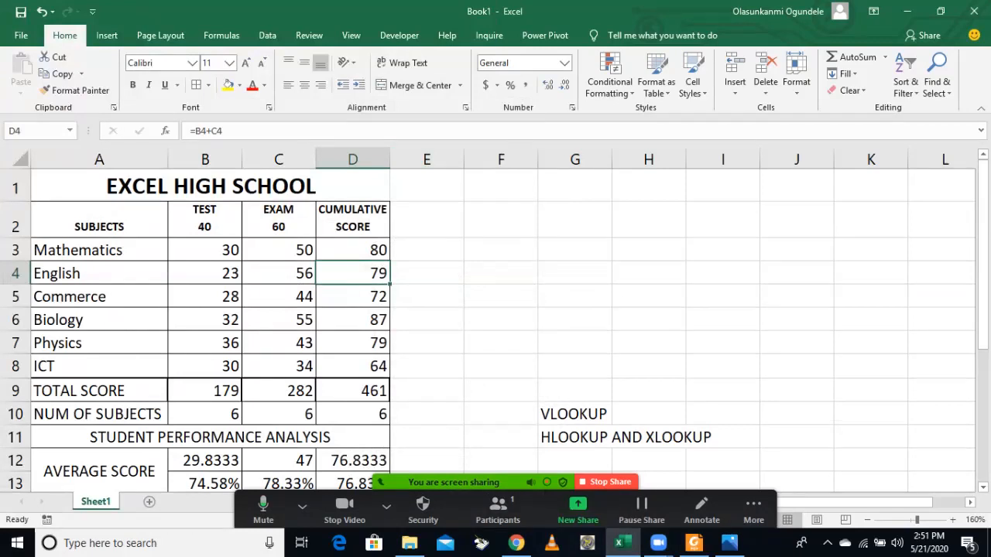
left_click(427, 250)
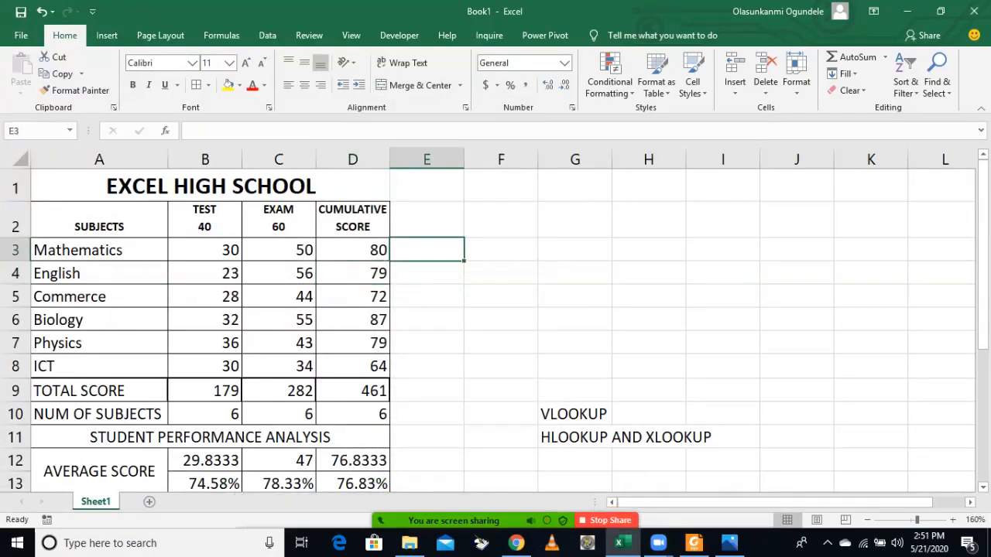
left_click(353, 251)
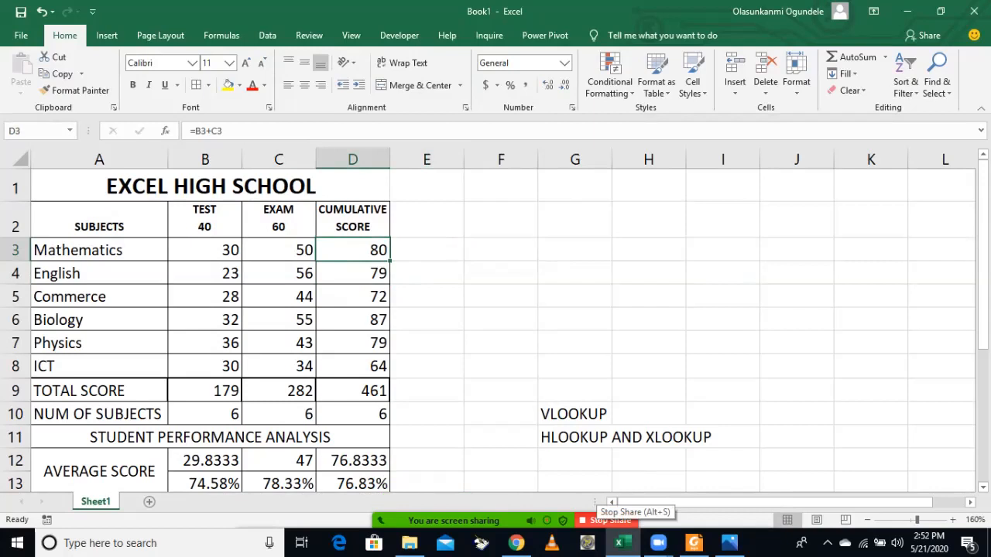
left_click(608, 520)
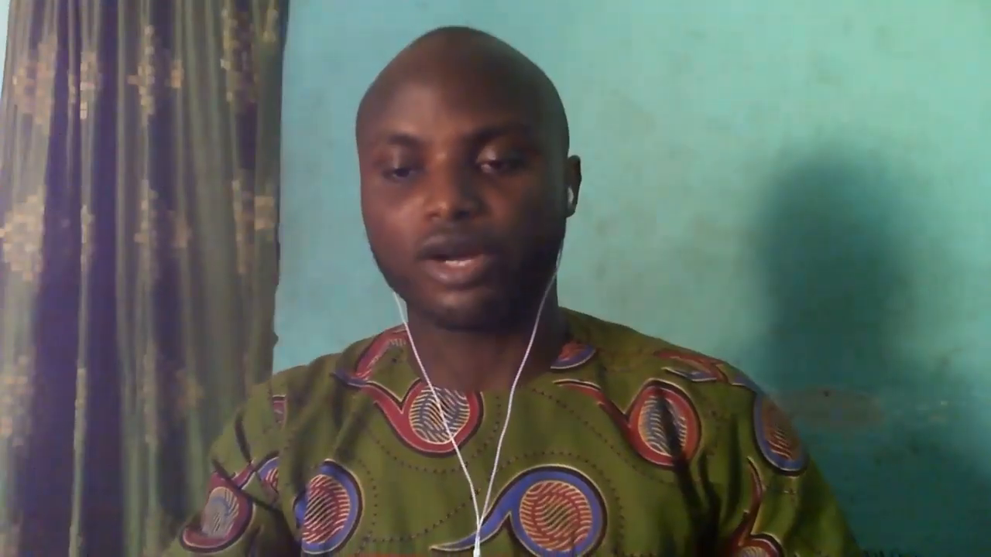